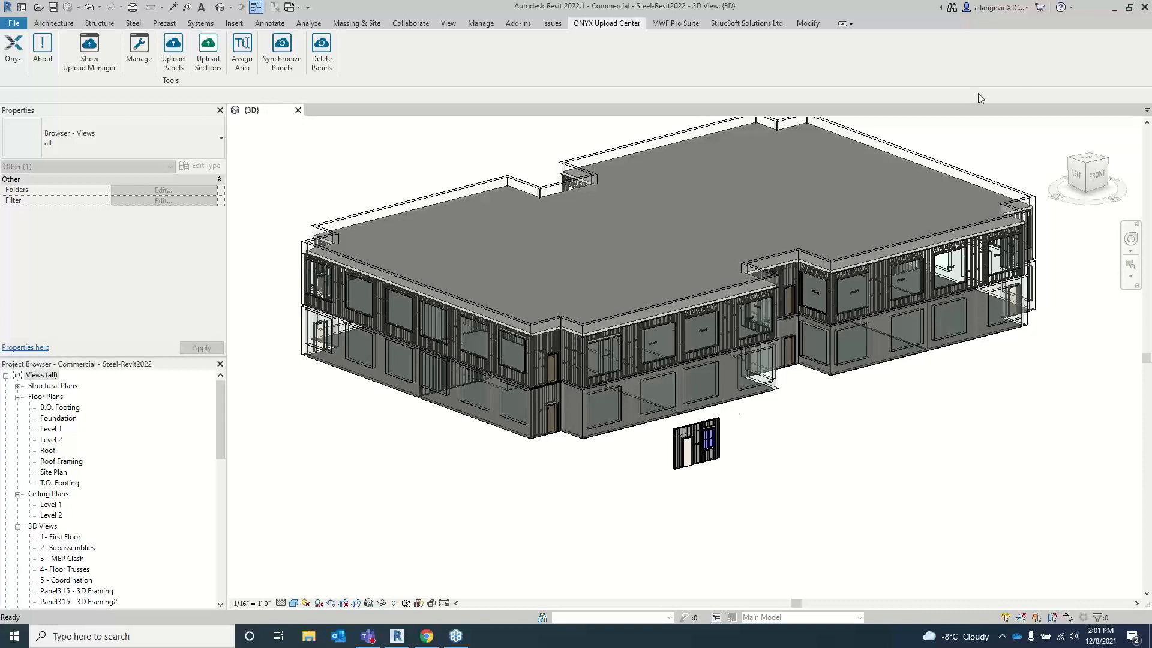
# - Dismiss the project save reminder without saving
pyautogui.click(1001, 636)
pyautogui.rightClick(964, 588)
pyautogui.click(995, 580)
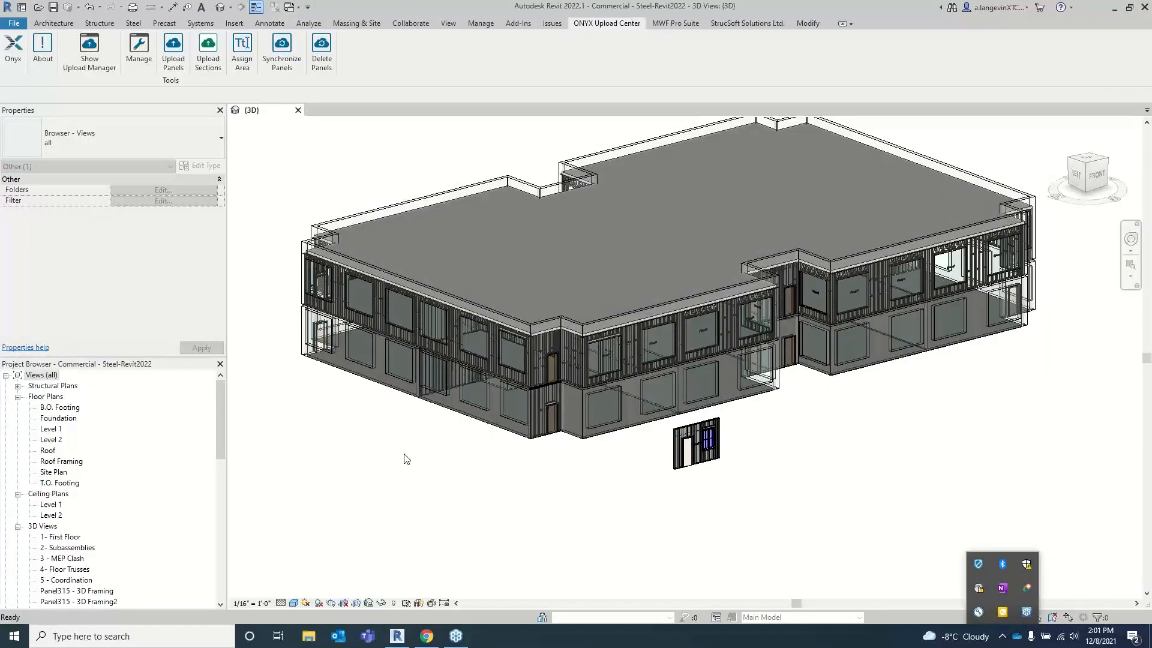
pyautogui.click(439, 484)
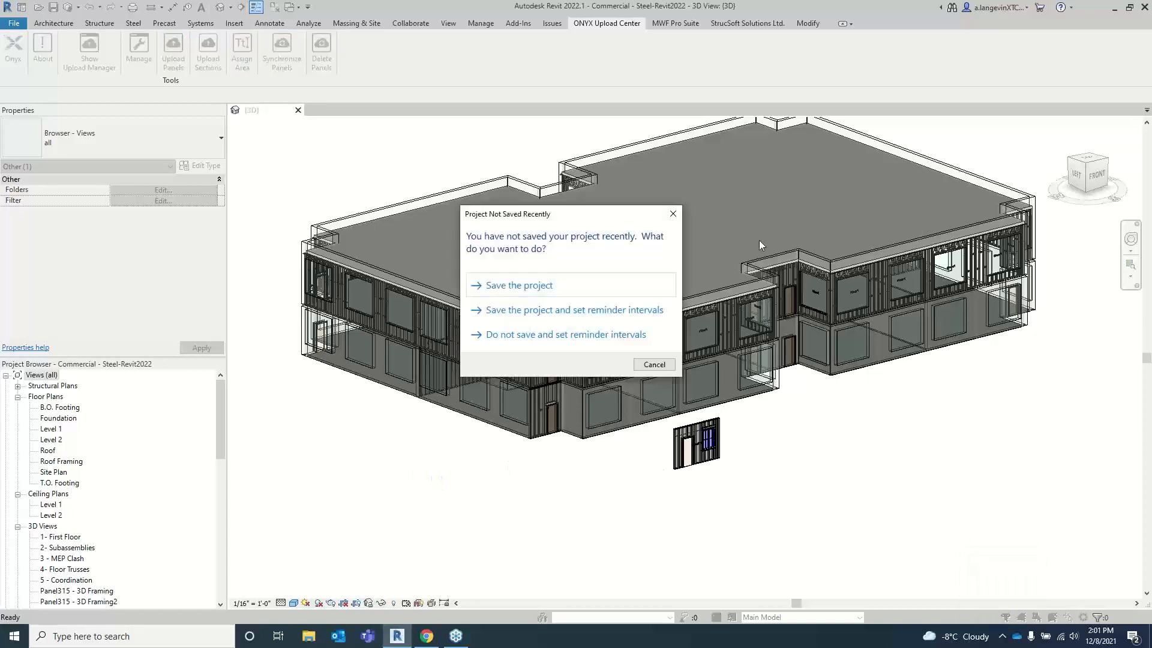
pyautogui.click(673, 213)
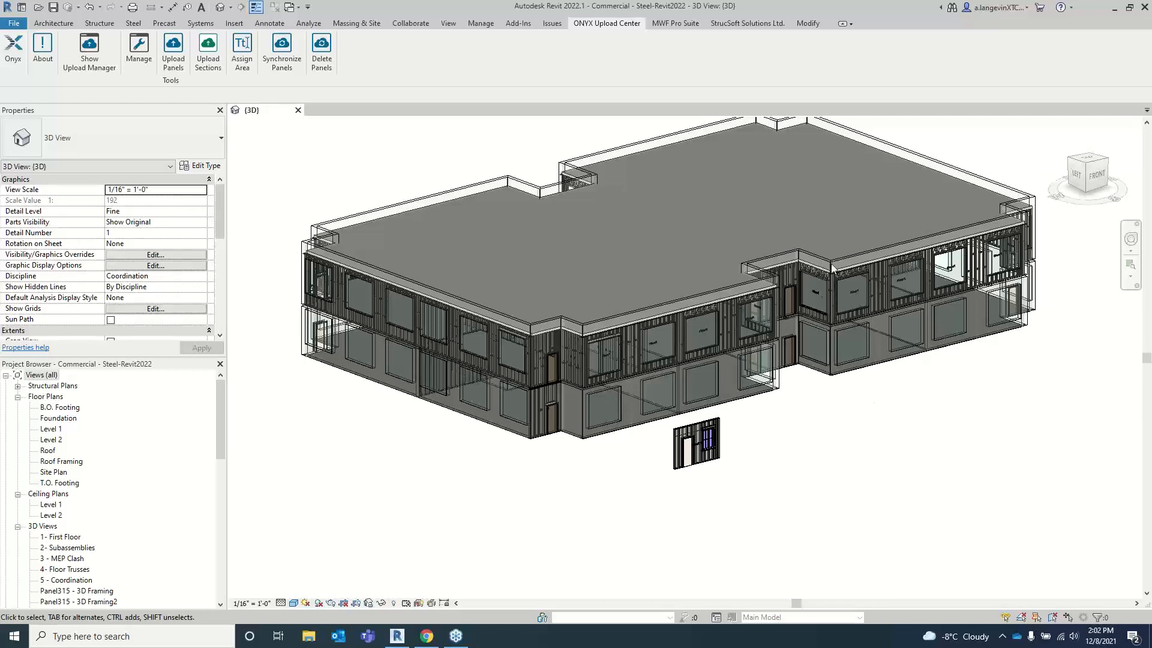
# - Examine the upper 4' x 8' sheathing panels on the standalone Panel319 wall
pyautogui.scroll(3, 741, 441)
pyautogui.scroll(3, 744, 469)
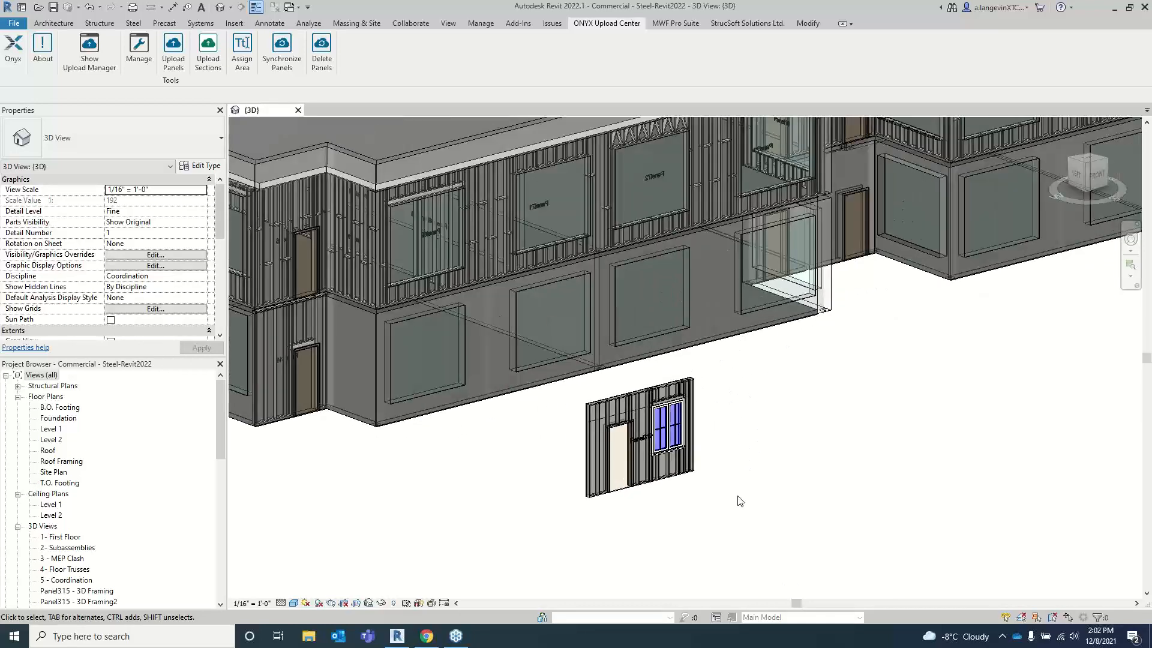
pyautogui.scroll(3, 680, 489)
pyautogui.scroll(3, 675, 488)
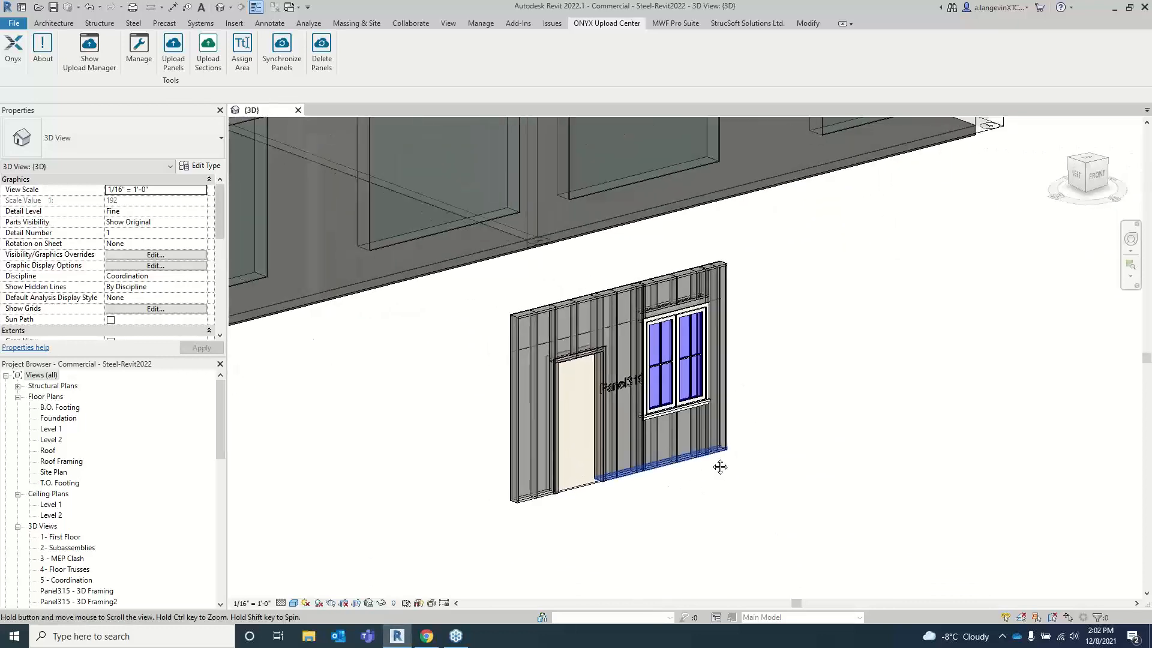
pyautogui.scroll(2, 789, 456)
pyautogui.scroll(1, 795, 484)
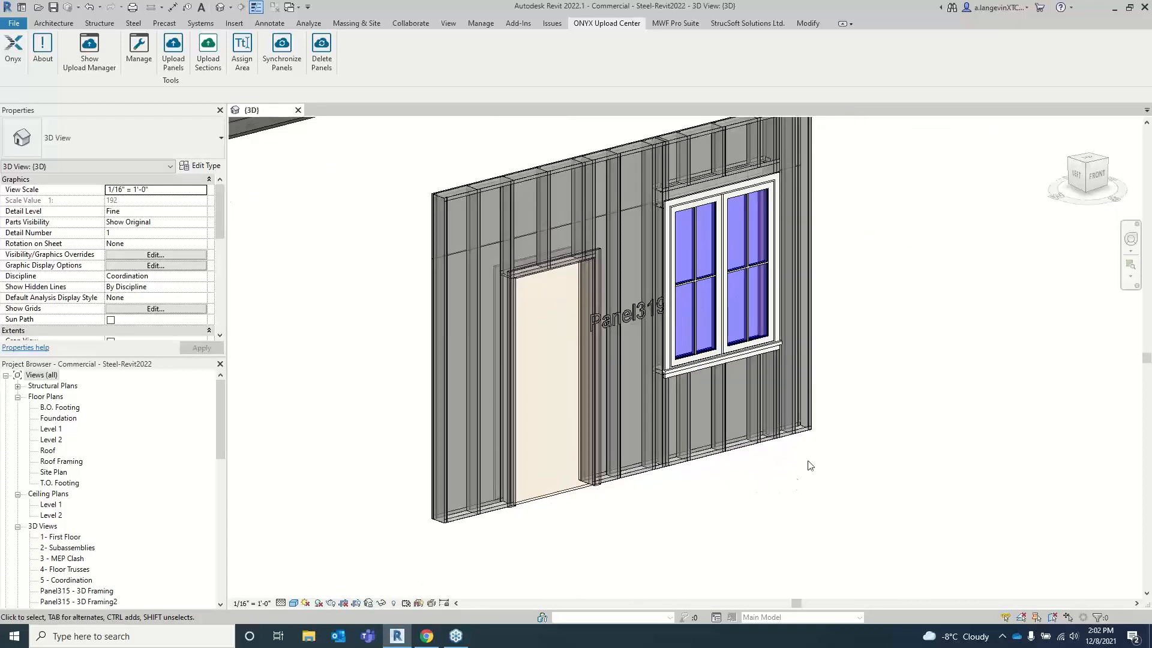
pyautogui.moveTo(858, 454); pyautogui.dragTo(884, 507, button='middle')
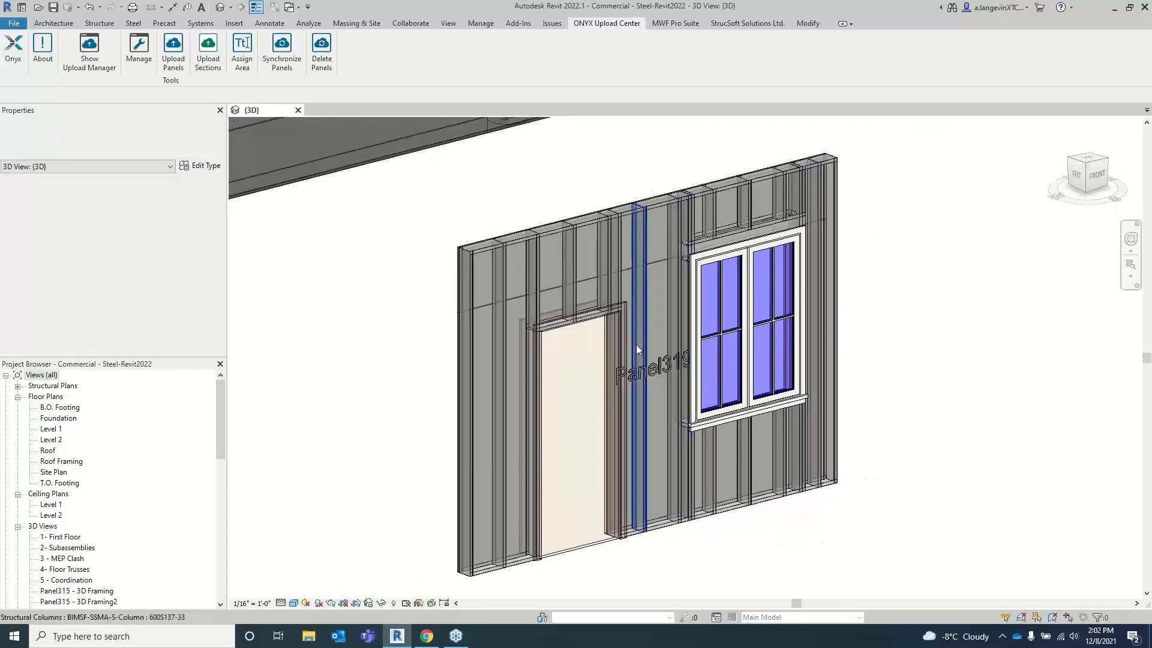
pyautogui.click(519, 294)
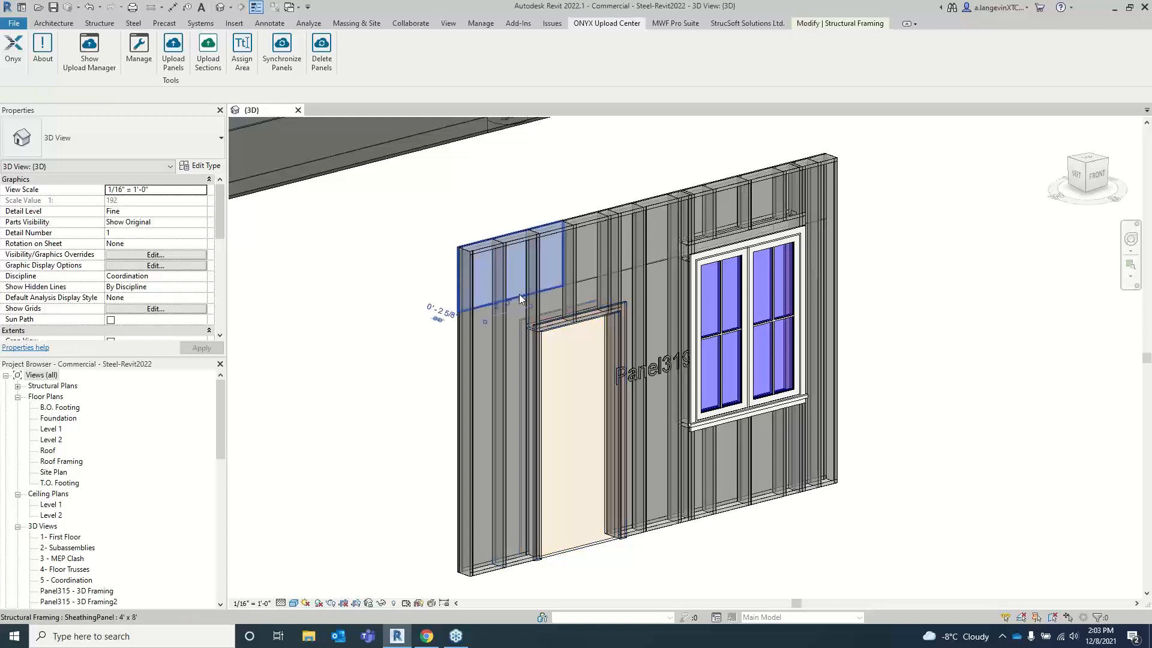
pyautogui.click(583, 280)
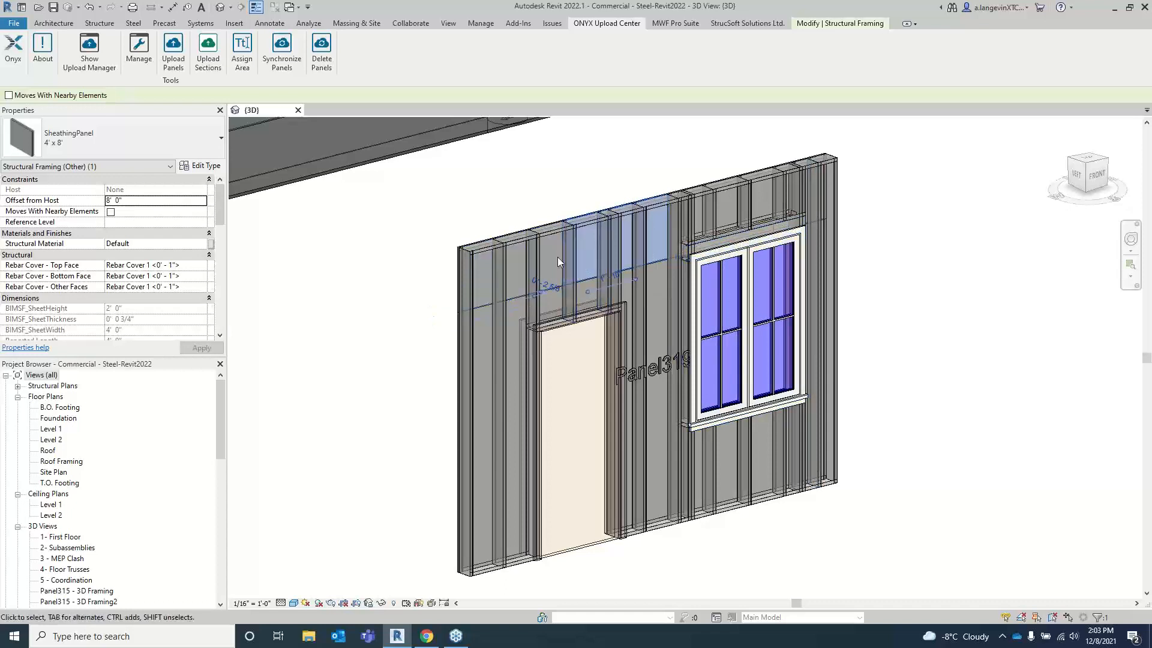
# - Review the wall type map in the Wall MultiLayer project settings and the list of multilayer wall operations
pyautogui.click(673, 24)
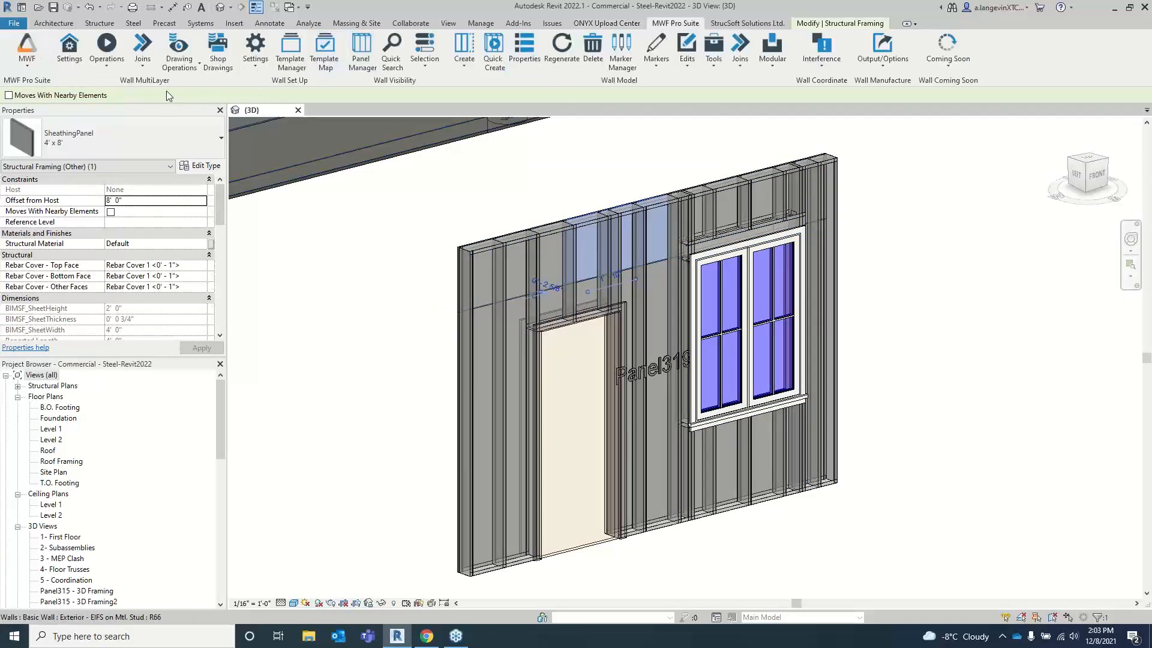
pyautogui.click(69, 51)
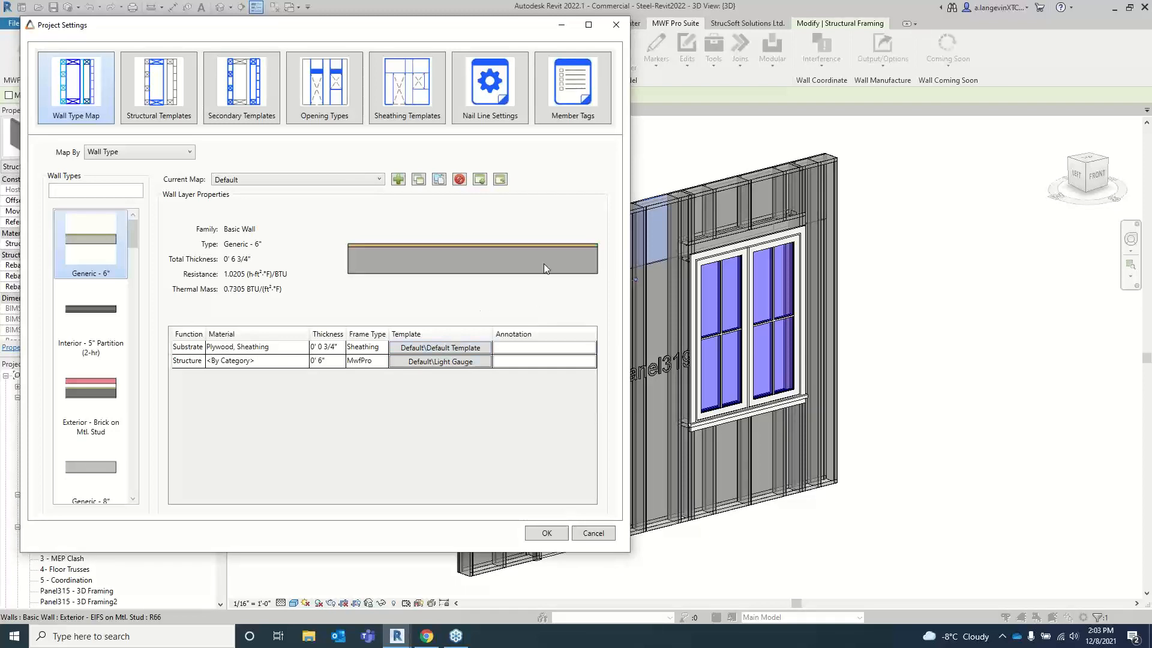
pyautogui.click(615, 24)
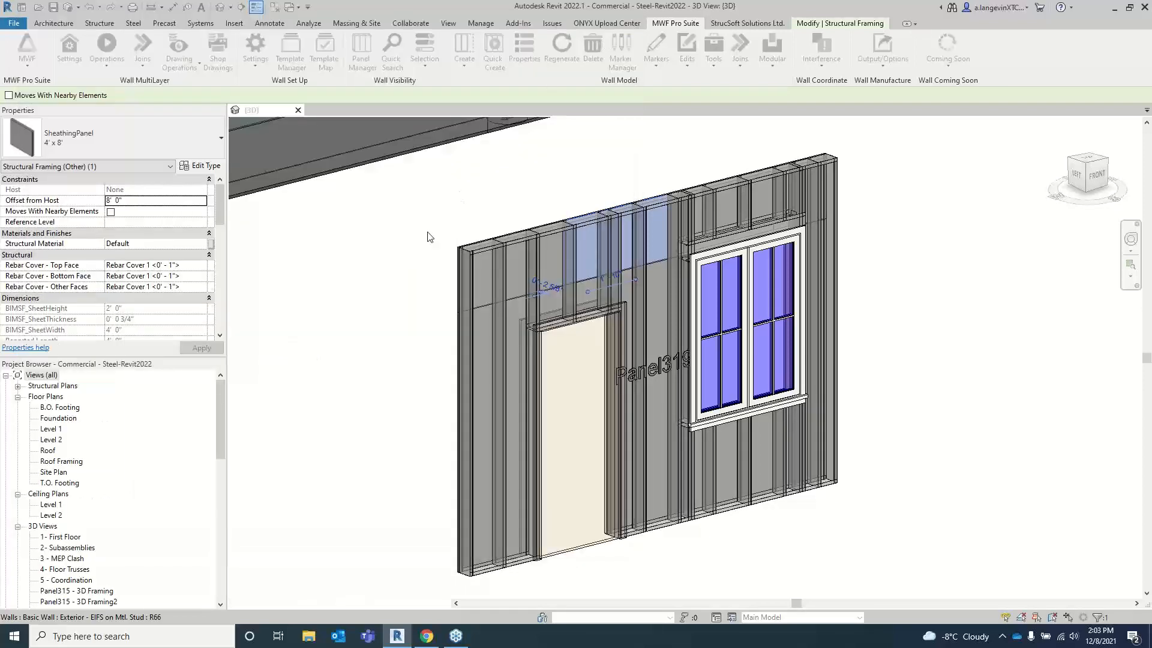
pyautogui.press('Escape')
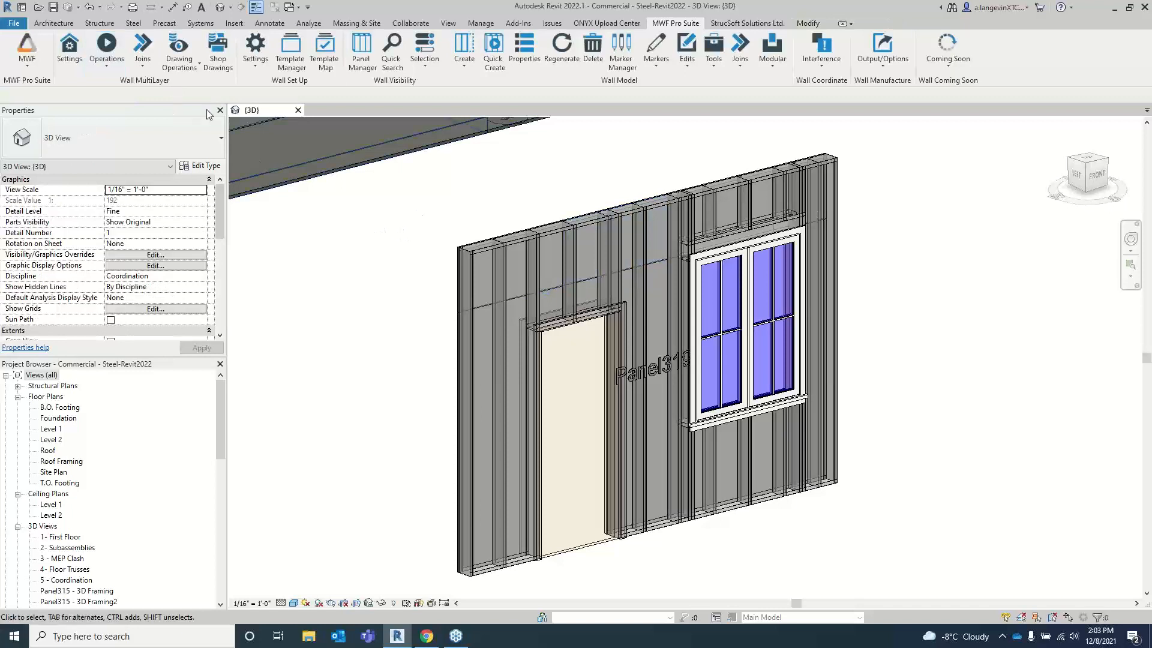
pyautogui.click(106, 63)
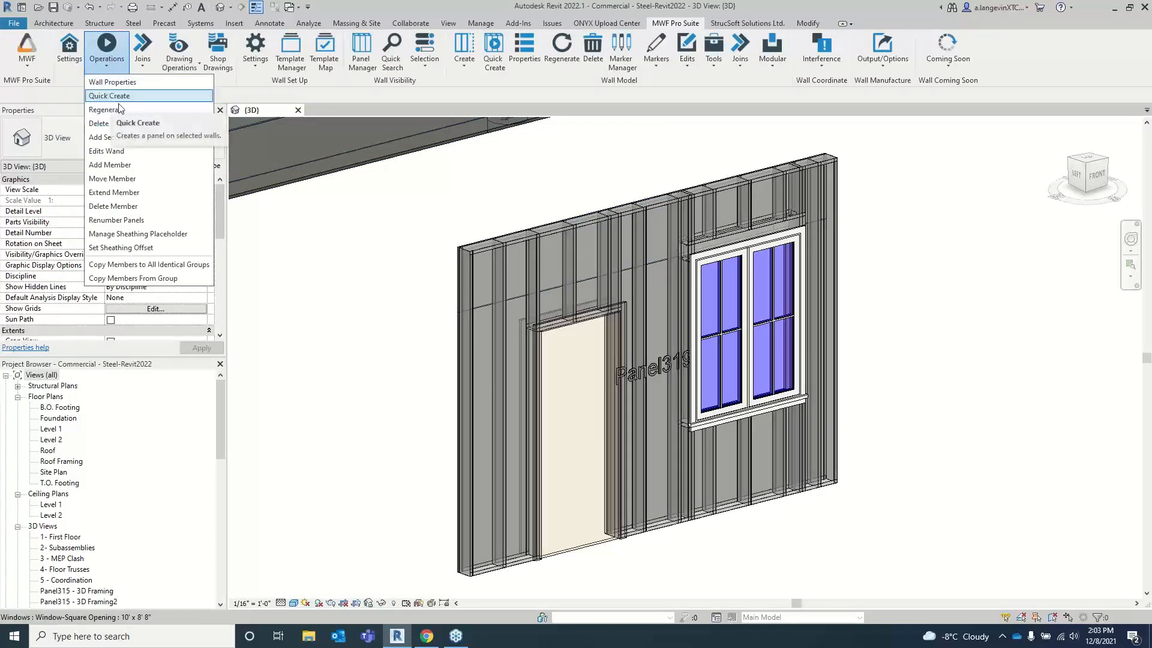
pyautogui.click(509, 204)
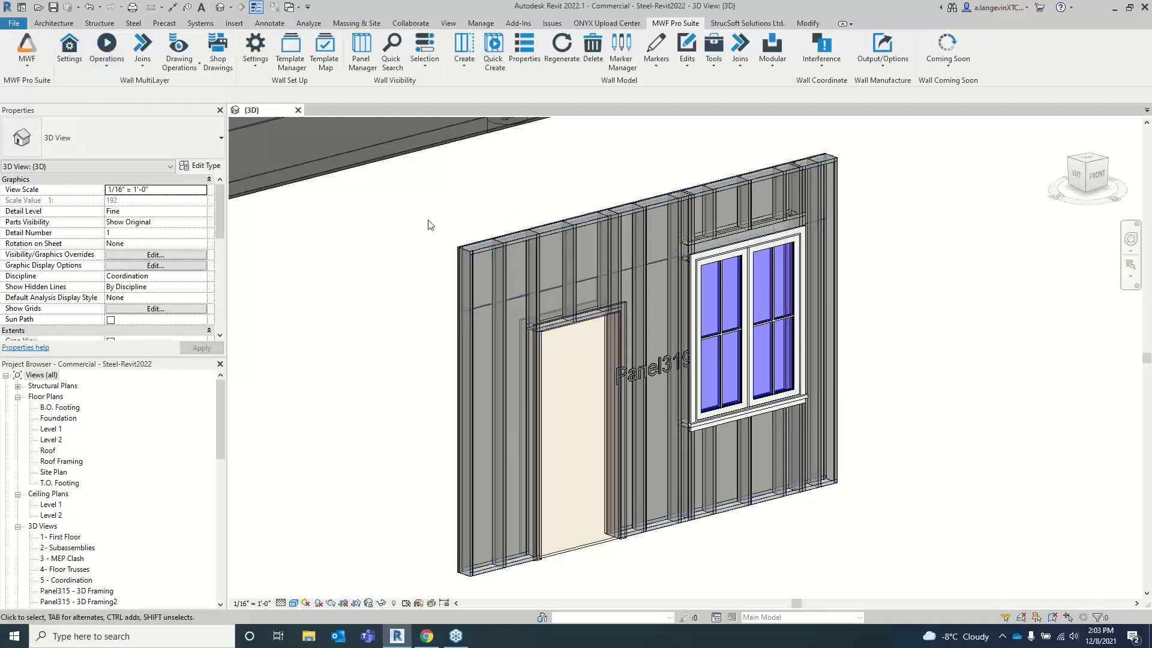
# - Temporarily hide the door in the Panel319 wall
pyautogui.click(564, 331)
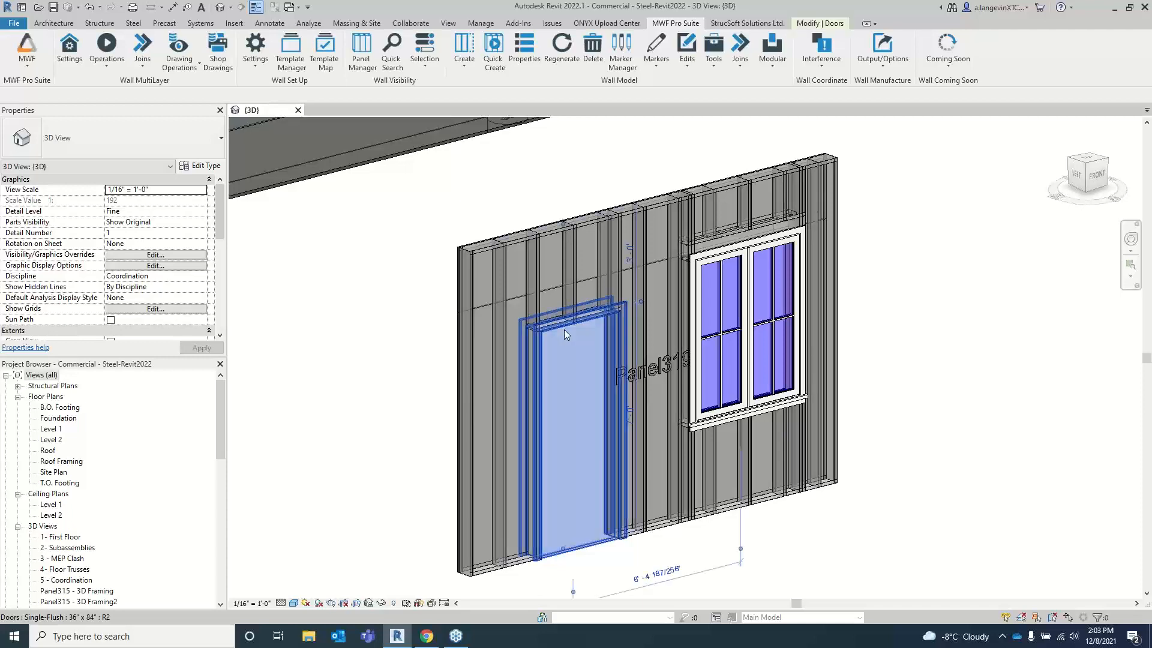
pyautogui.scroll(5, 561, 354)
pyautogui.moveTo(559, 362); pyautogui.dragTo(537, 303, button='middle')
pyautogui.press('h')
pyautogui.press('h')
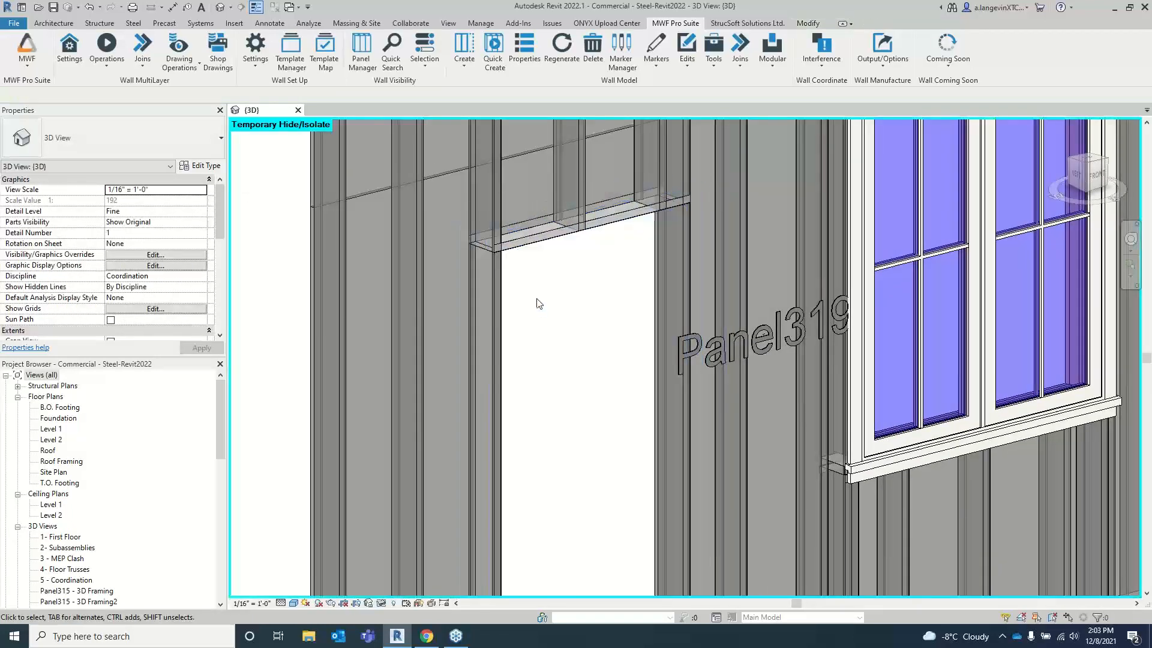
# - Check the BIMSF_Subassembly parameter of the door opening's header track and side studs
pyautogui.click(534, 246)
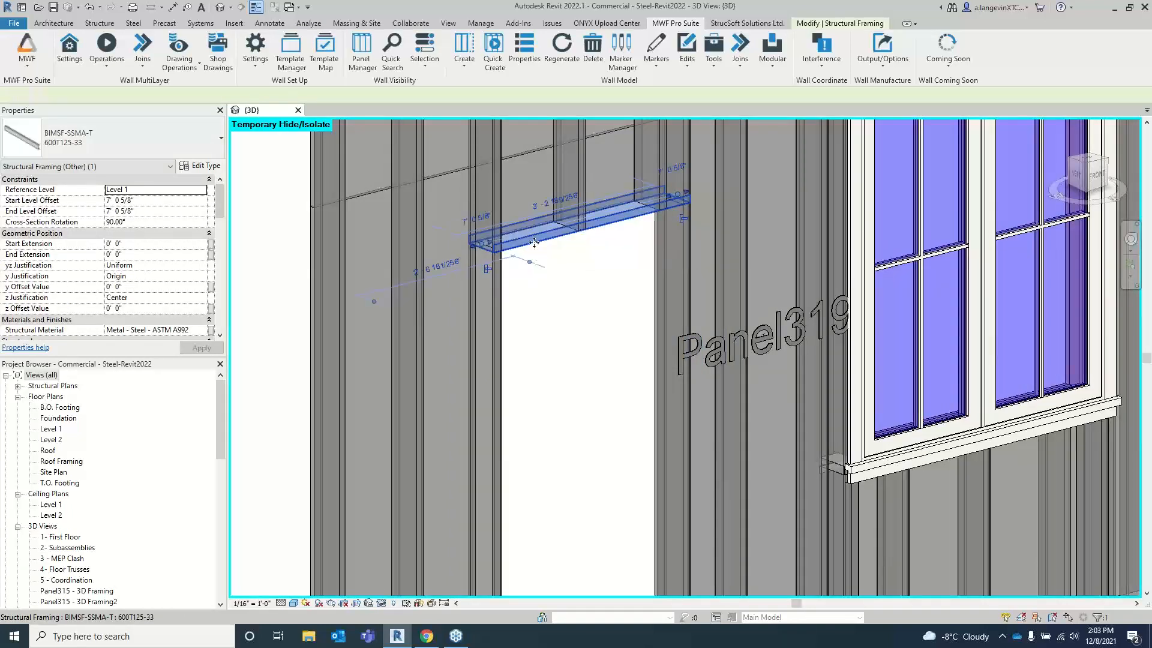
pyautogui.scroll(-8, 123, 252)
pyautogui.scroll(-3, 123, 252)
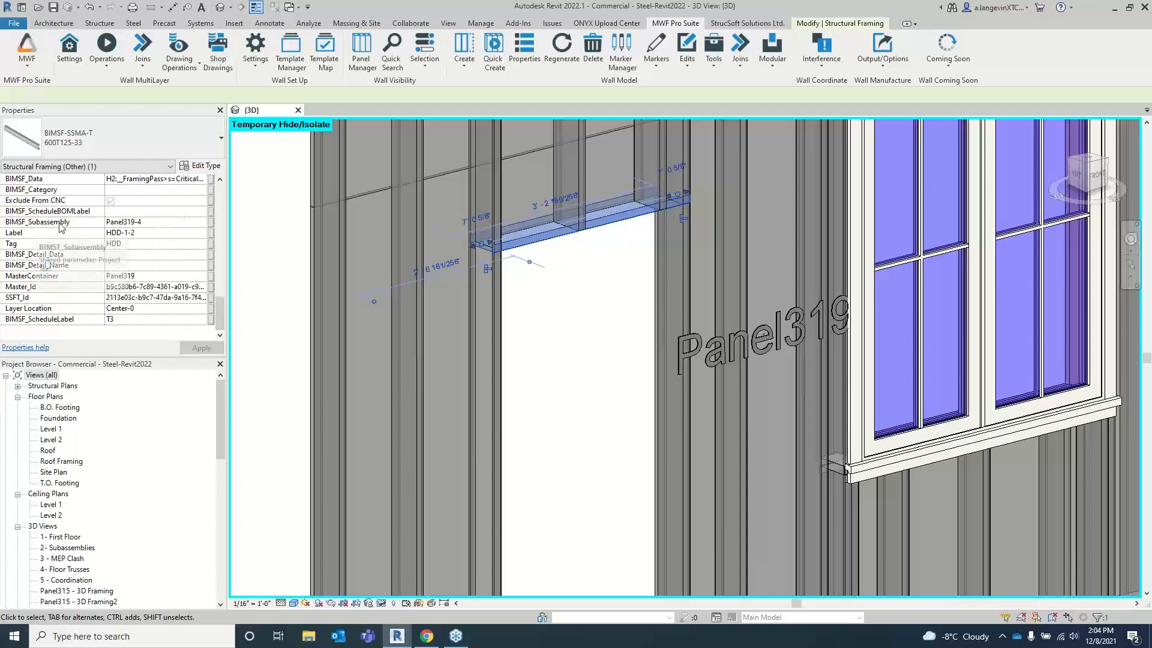
pyautogui.click(143, 222)
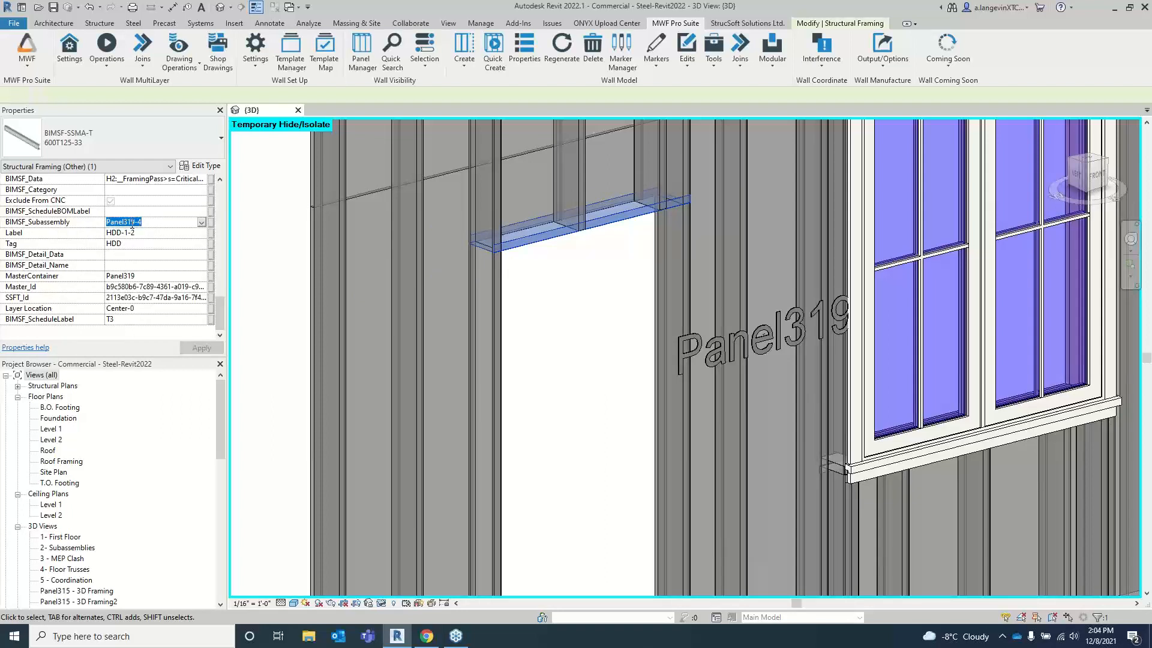
pyautogui.click(498, 282)
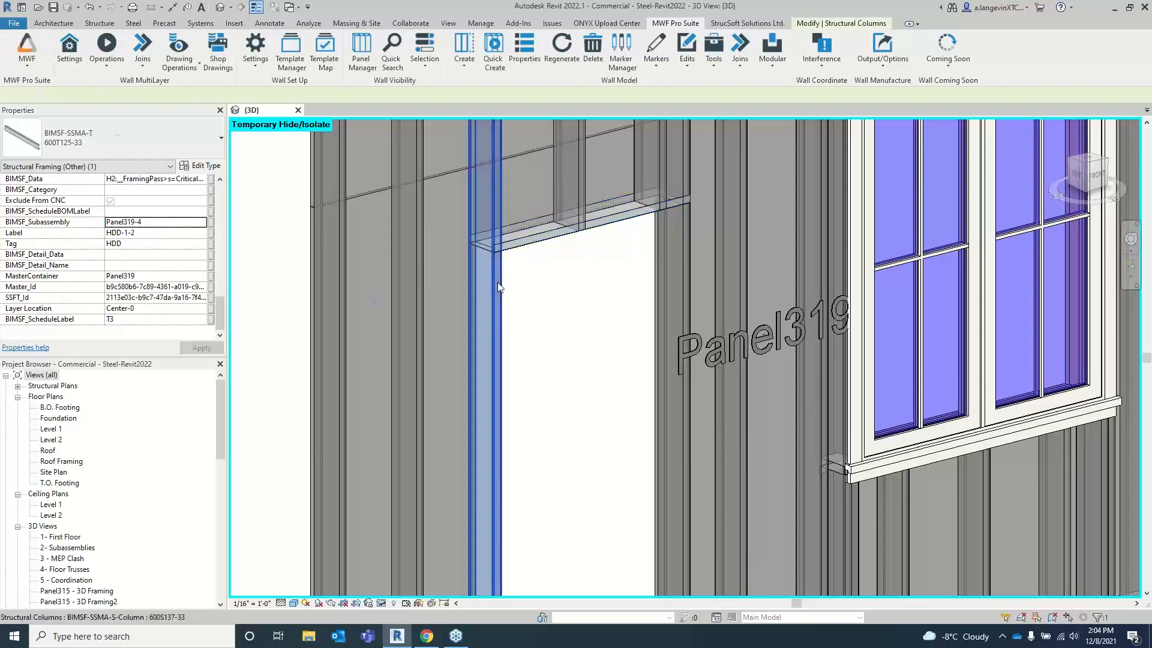
pyautogui.click(581, 206)
pyautogui.click(681, 264)
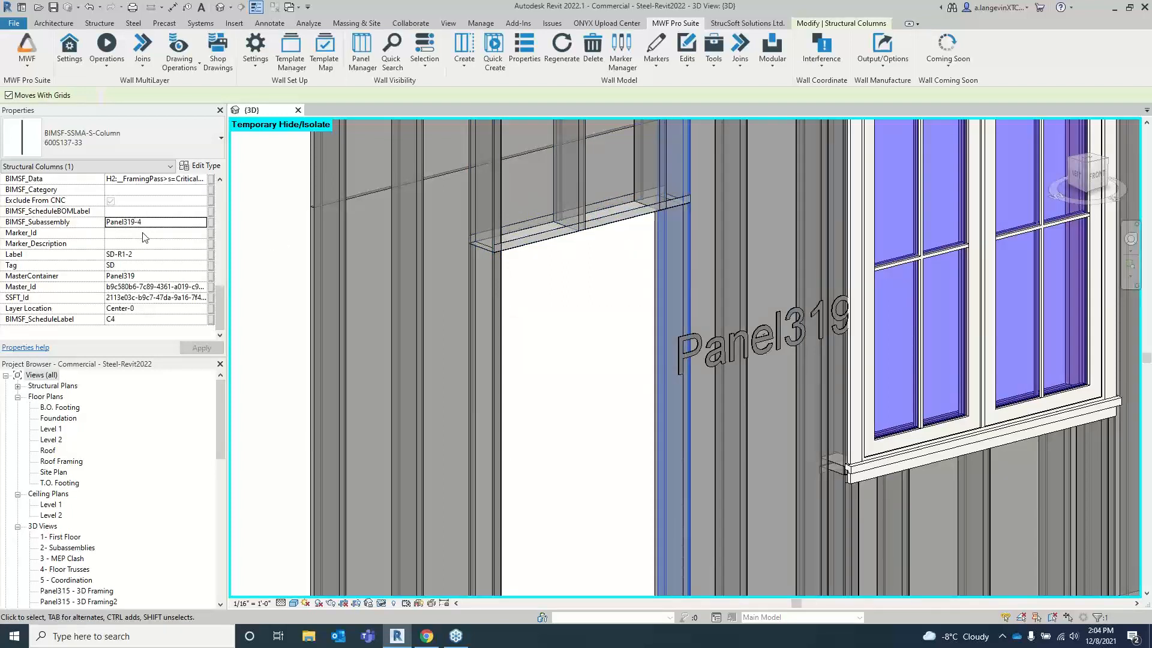
pyautogui.click(553, 309)
# - Temporarily hide the double casement window in the Panel319 wall
pyautogui.scroll(-3, 552, 311)
pyautogui.moveTo(725, 293); pyautogui.dragTo(485, 296, button='middle')
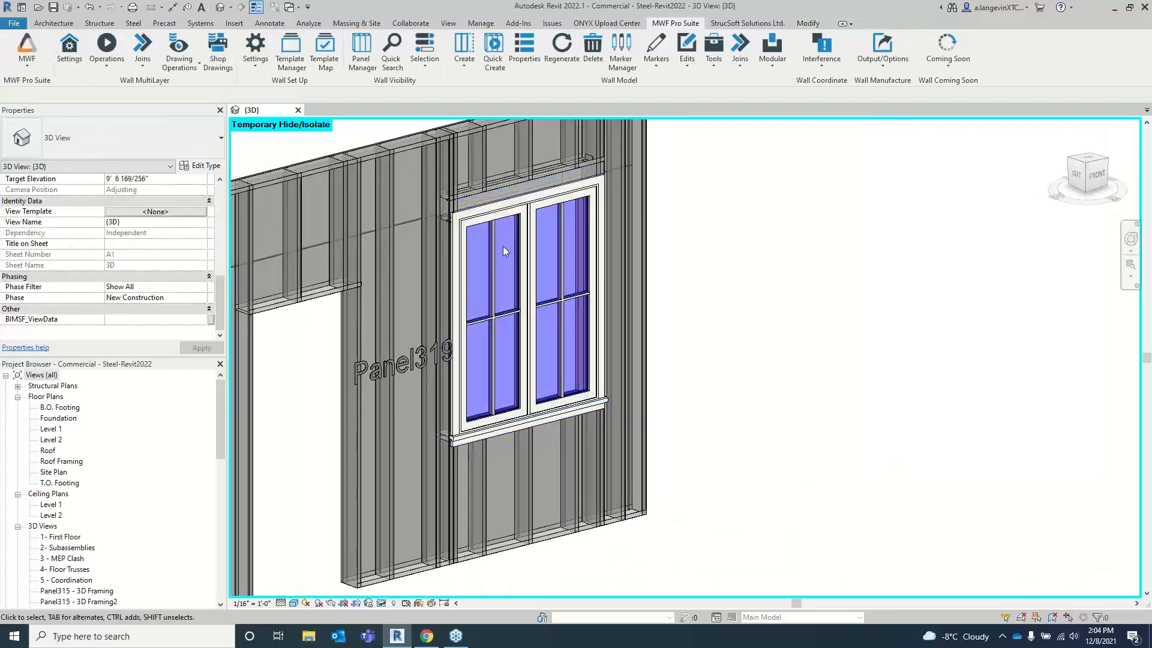
pyautogui.click(502, 246)
pyautogui.press('Delete')
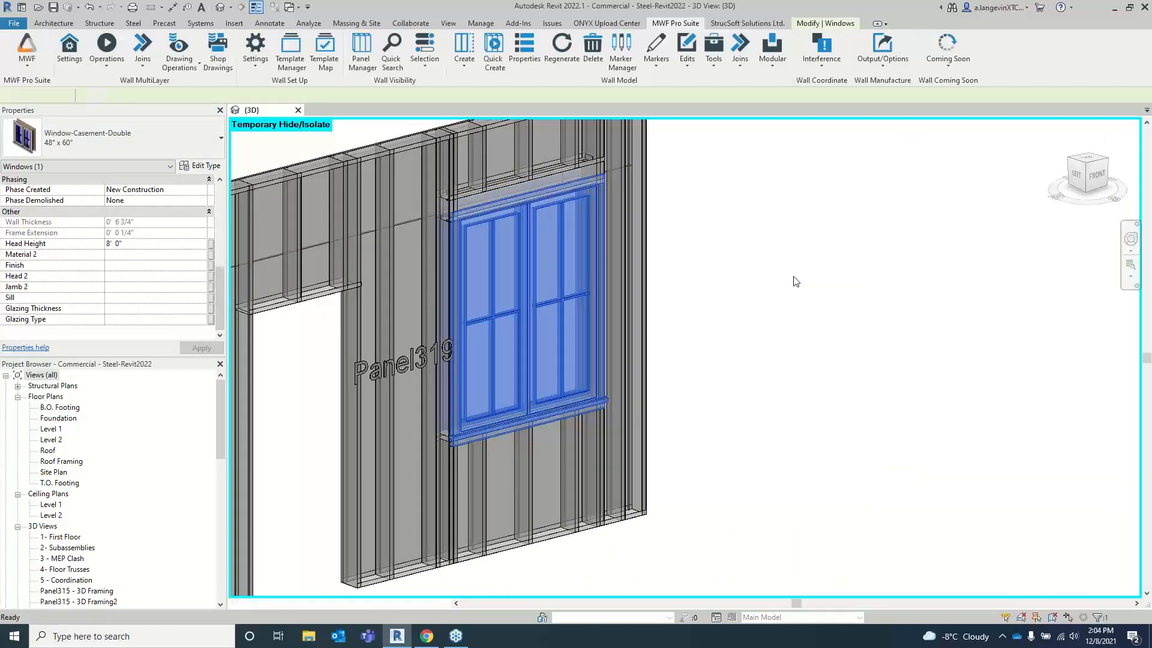
# - Check the BIMSF_Subassembly parameter of the window opening's upper header track and the studs on both sides
pyautogui.scroll(2, 544, 277)
pyautogui.moveTo(528, 257); pyautogui.dragTo(583, 296, button='middle')
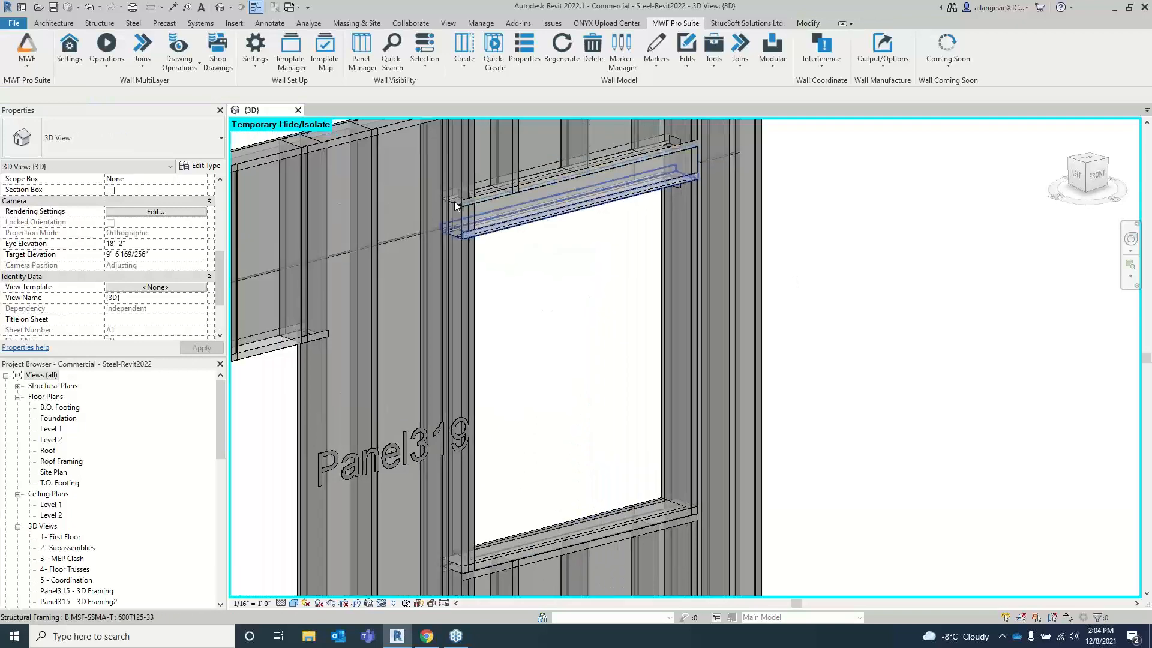
pyautogui.scroll(1, 446, 196)
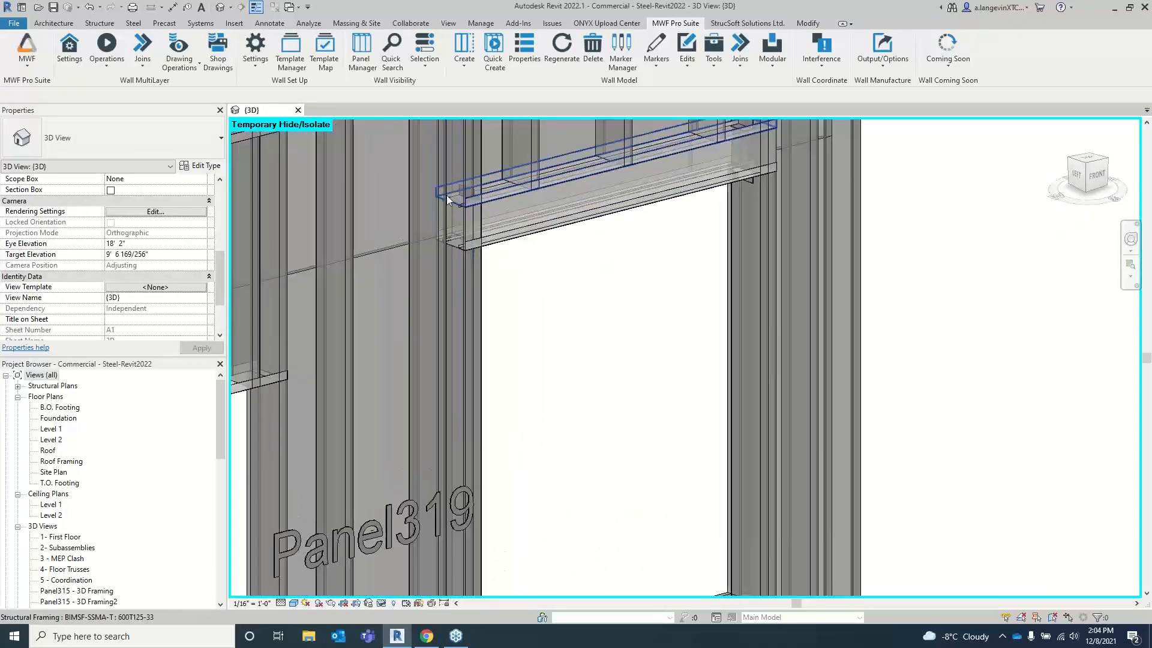
pyautogui.click(494, 197)
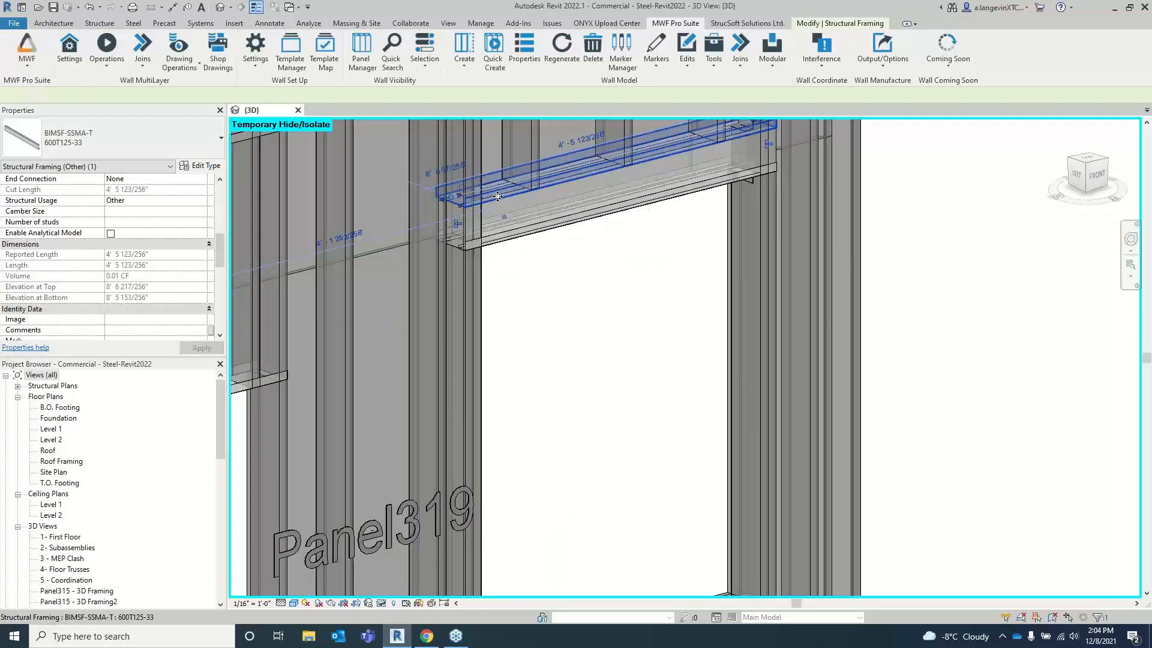
pyautogui.scroll(-5, 143, 239)
pyautogui.scroll(-3, 142, 240)
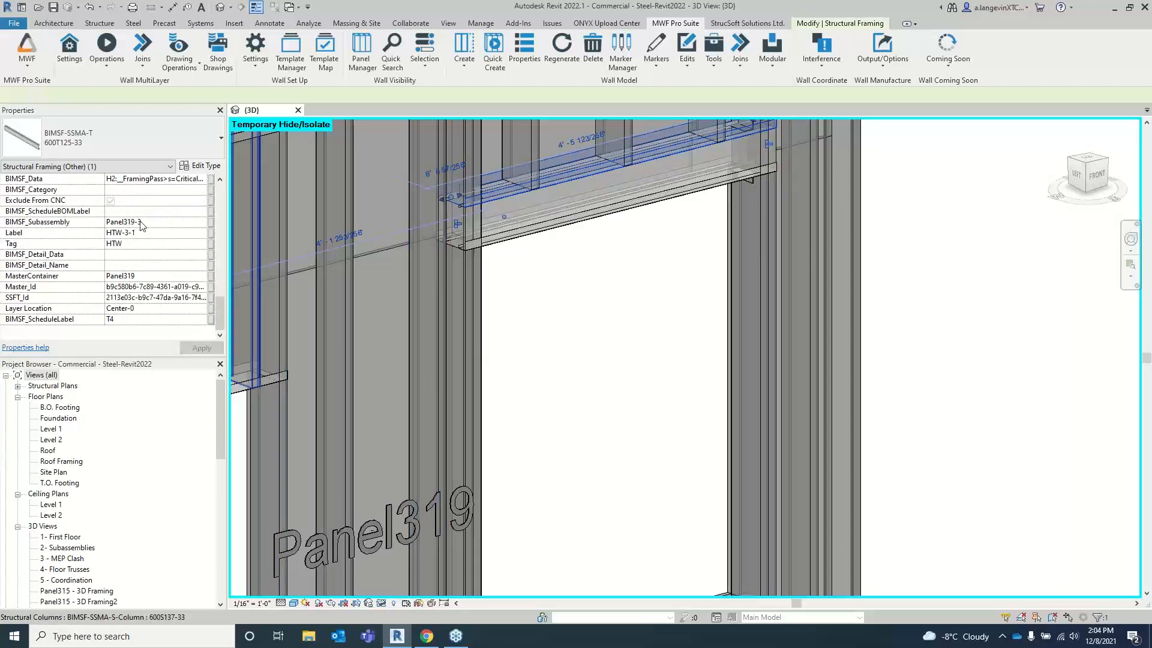
pyautogui.click(469, 160)
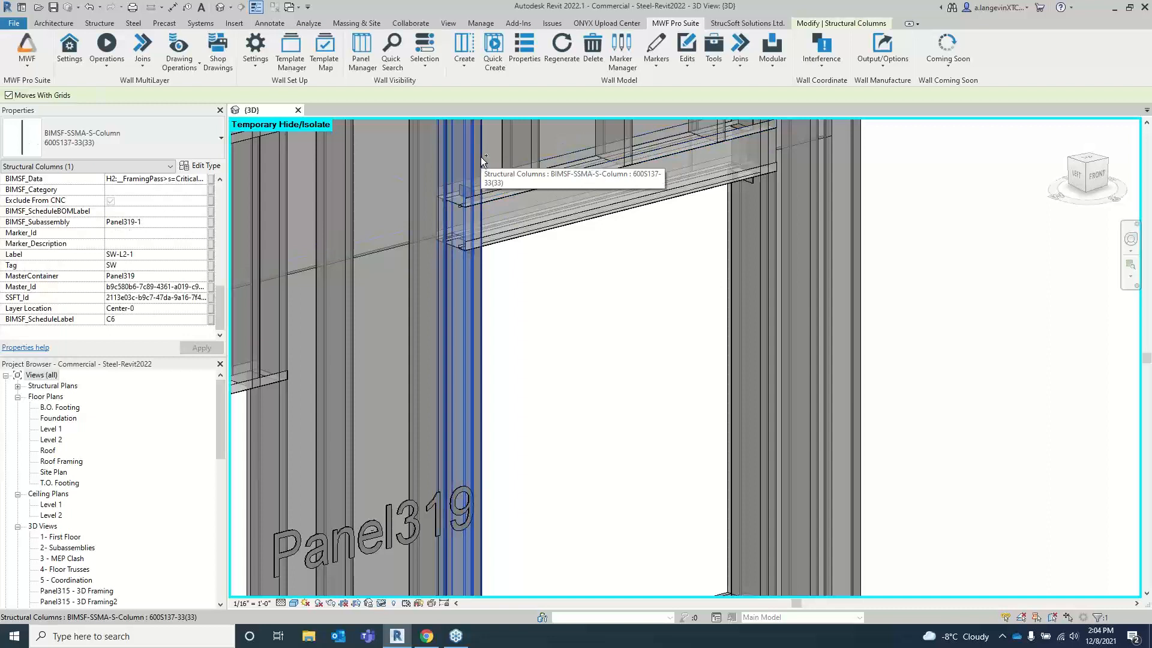
pyautogui.keyDown('ctrl'); pyautogui.click(479, 157); pyautogui.keyUp('ctrl')
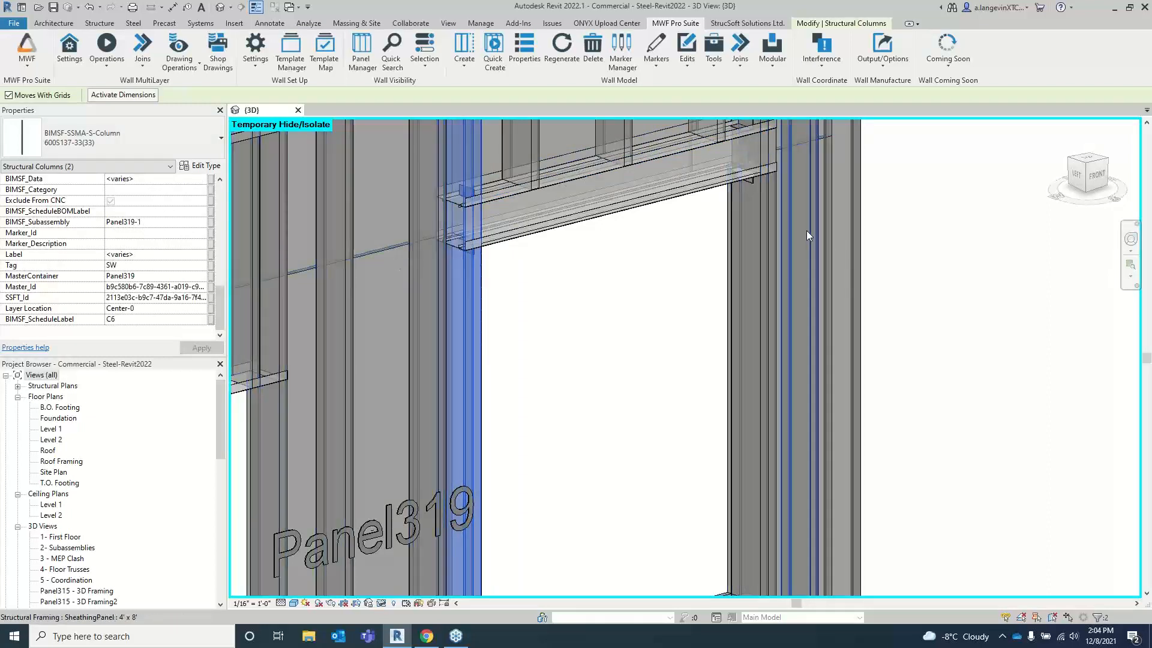
pyautogui.click(763, 217)
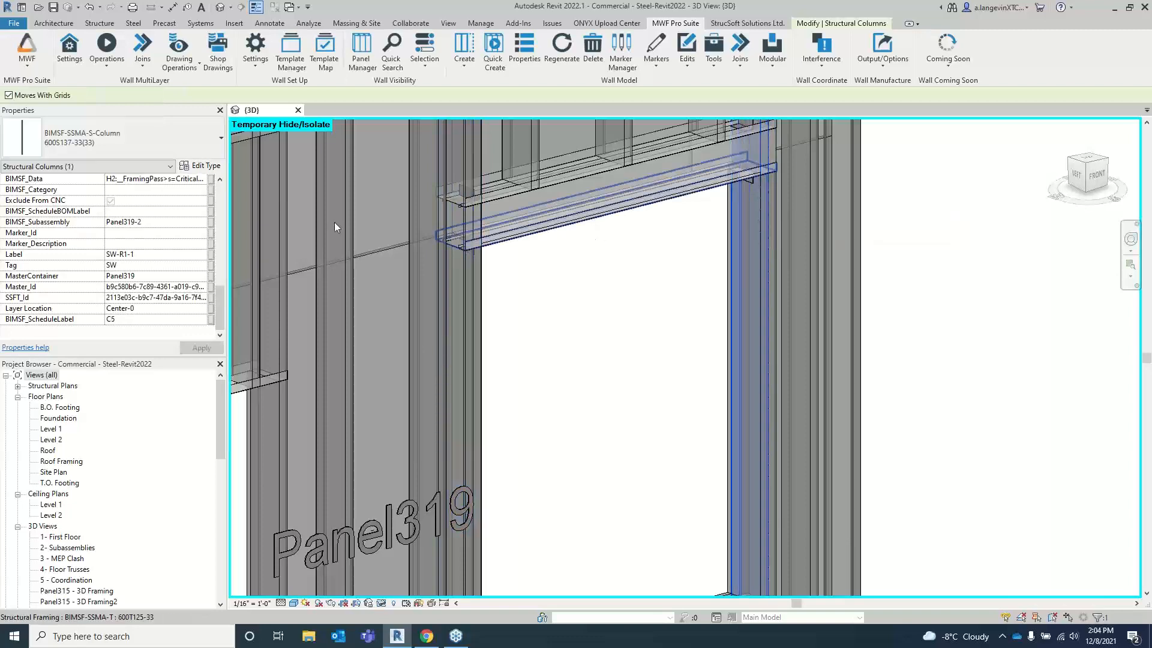
pyautogui.click(596, 289)
# - Reset the temporary hiding to restore the door and window in the Panel319 wall
pyautogui.scroll(-5, 595, 293)
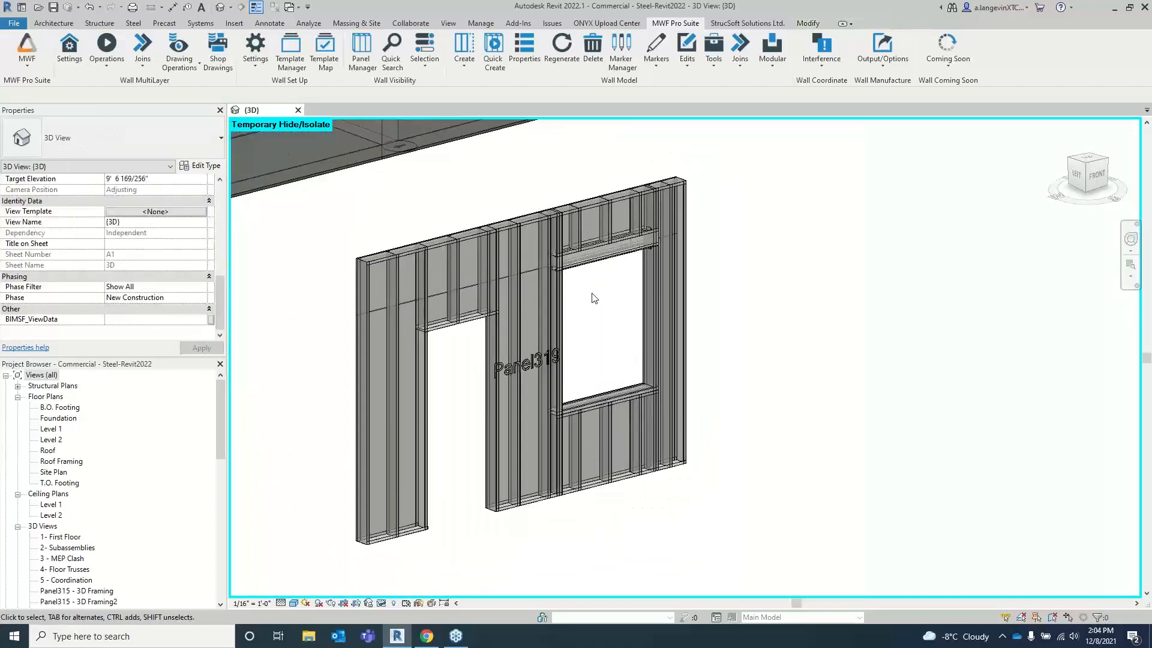
pyautogui.press('h')
pyautogui.press('r')
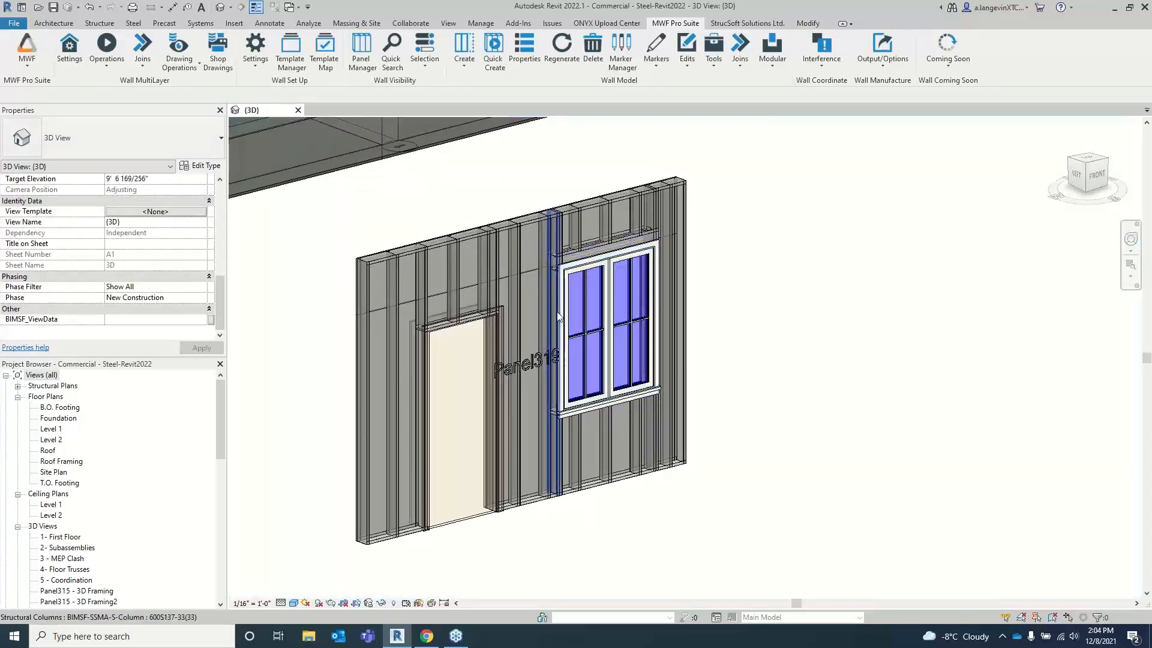
# - Open the framing type settings of the double casement window's opening and review its box header configuration
pyautogui.click(459, 325)
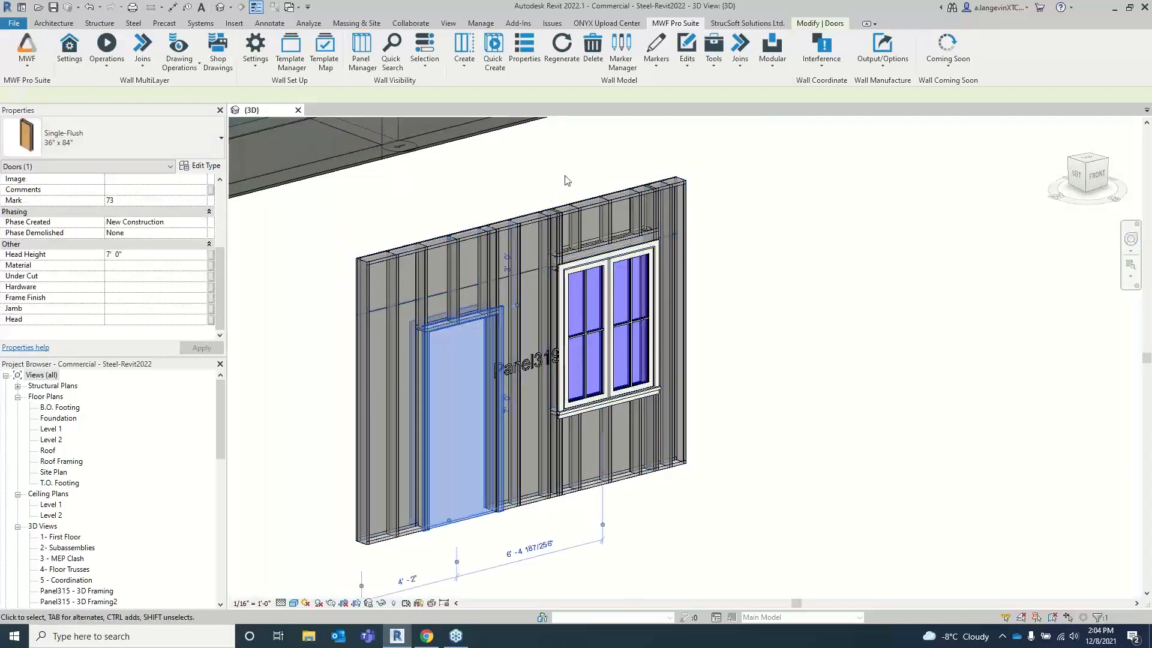
pyautogui.click(624, 261)
pyautogui.click(655, 51)
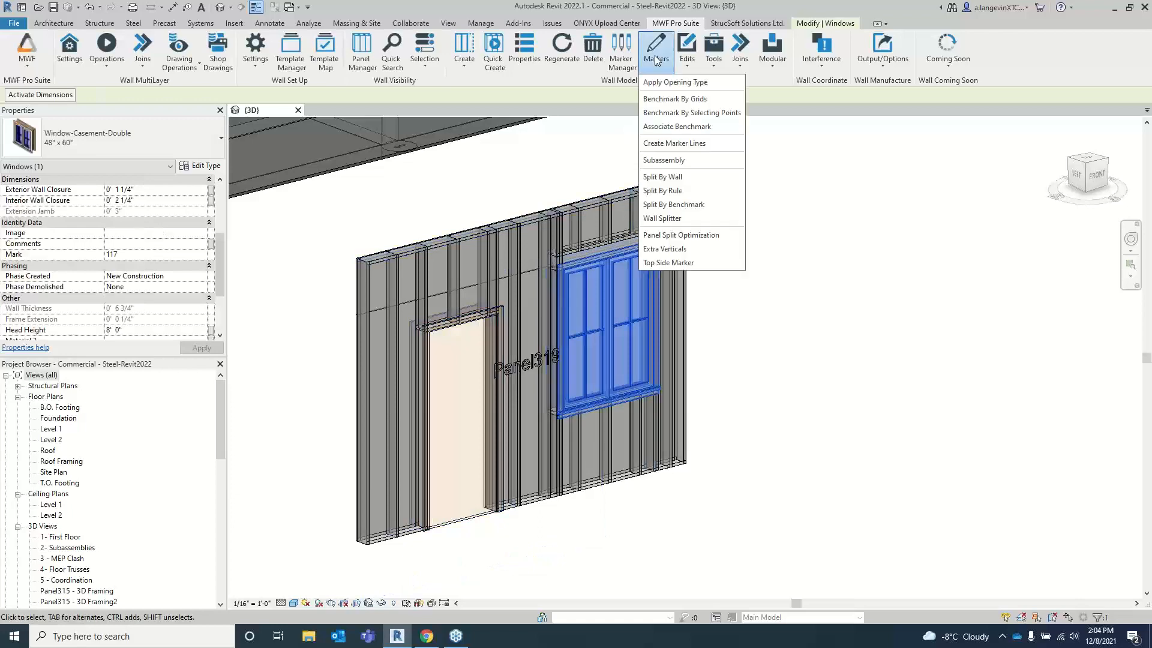
pyautogui.click(665, 84)
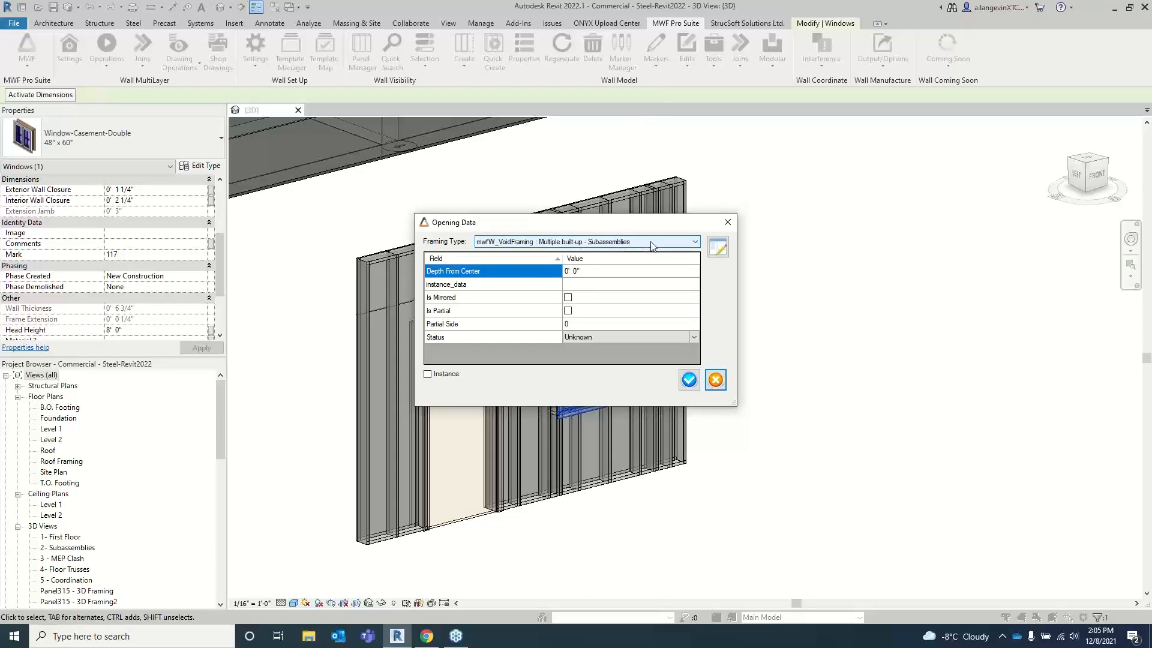
pyautogui.click(715, 251)
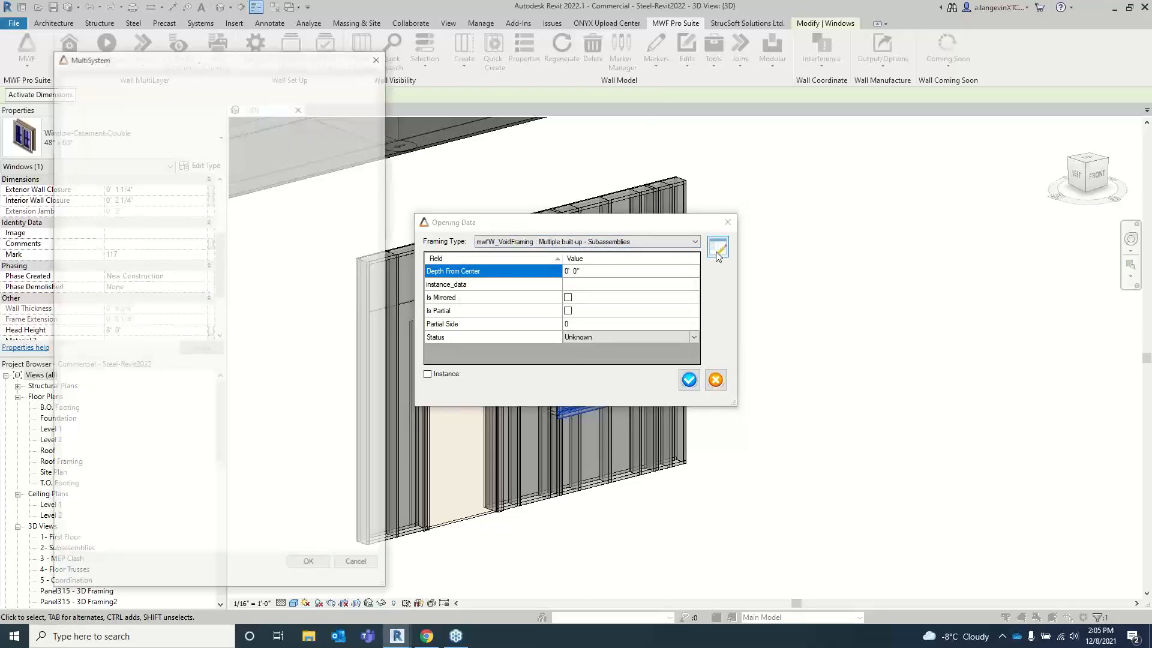
pyautogui.moveTo(320, 61); pyautogui.dragTo(852, 35)
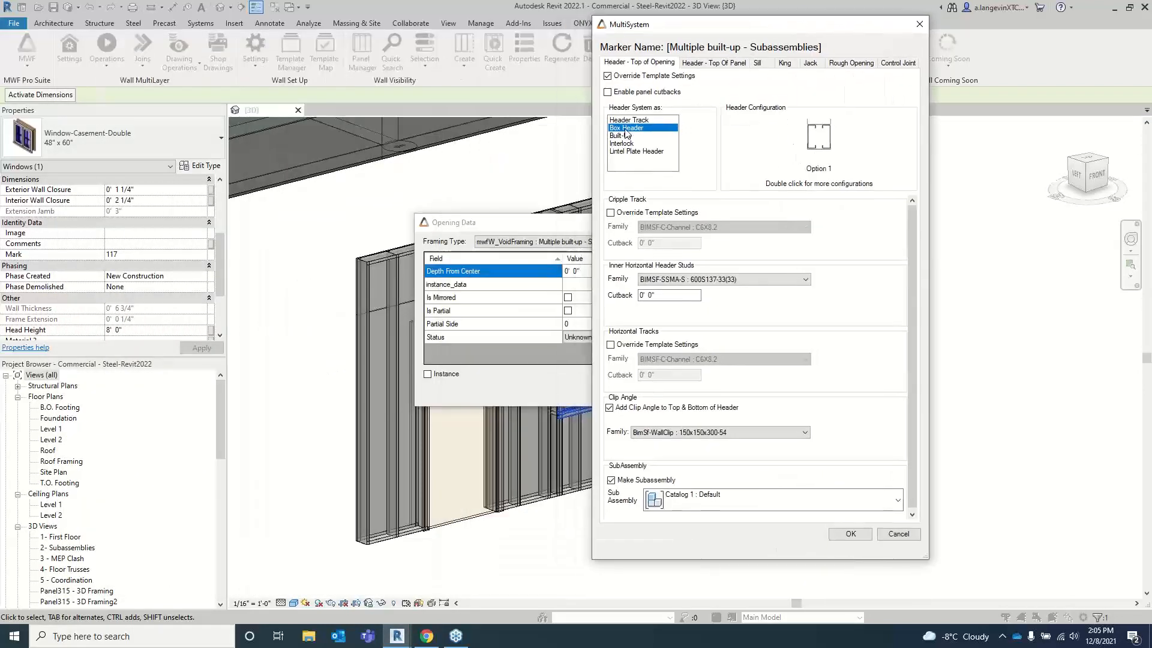
pyautogui.doubleClick(825, 134)
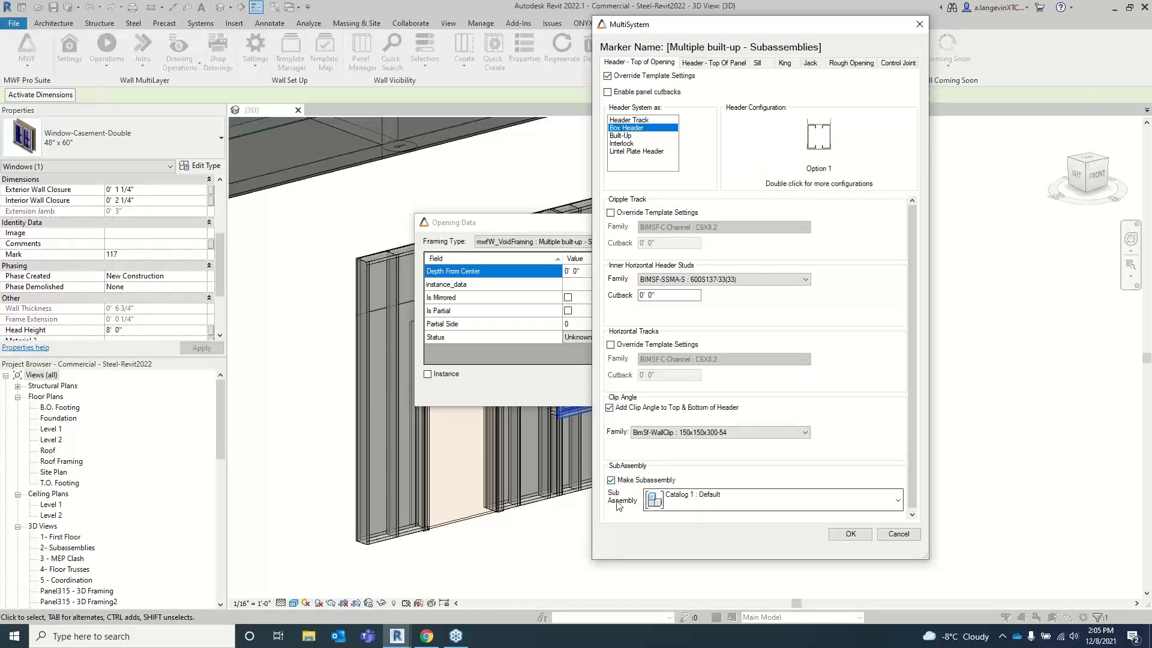
# - Review the box header's subassembly choices, keeping Catalog 1 : Default, and inspect the king stud subassembly settings before closing
pyautogui.click(897, 500)
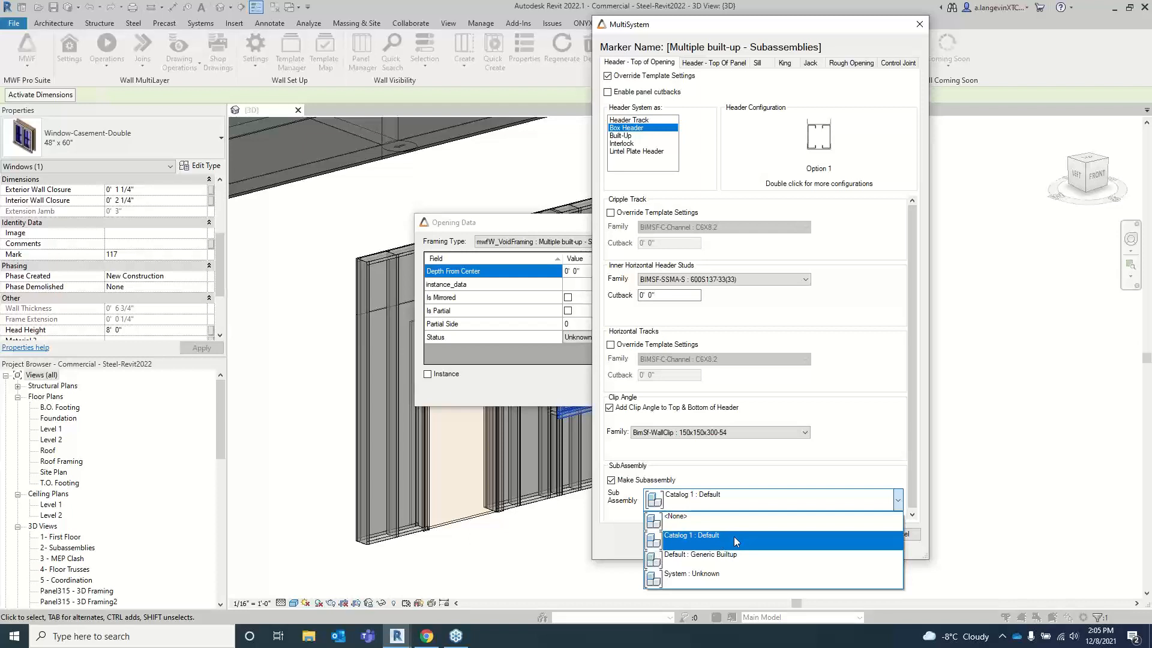
pyautogui.click(708, 539)
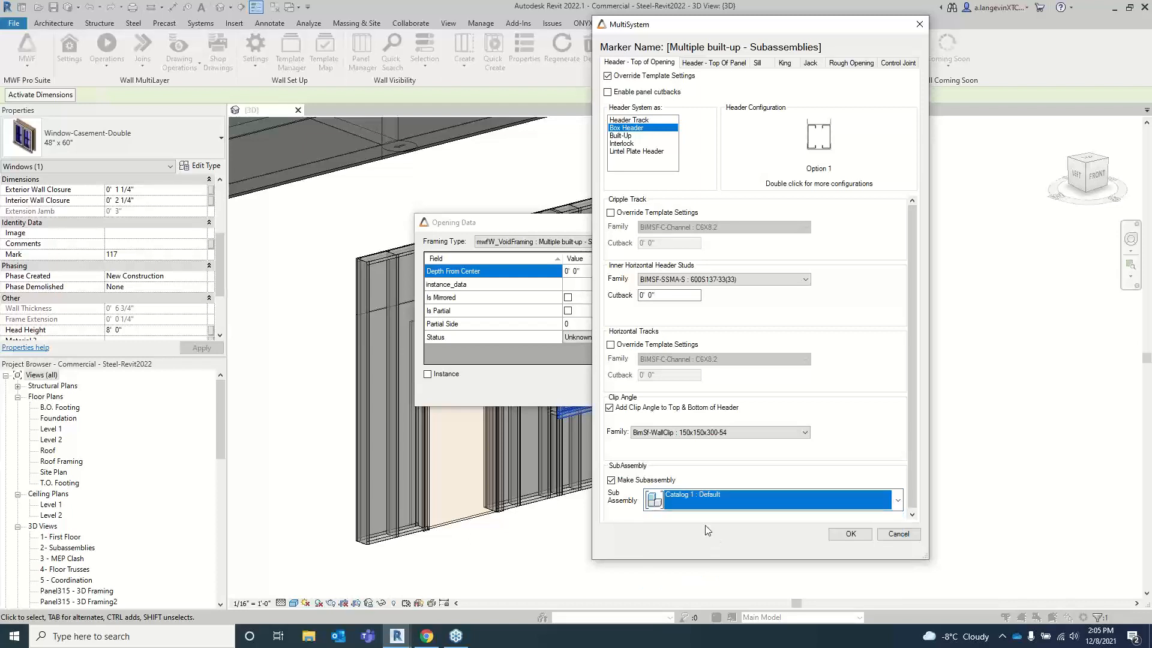
pyautogui.click(785, 64)
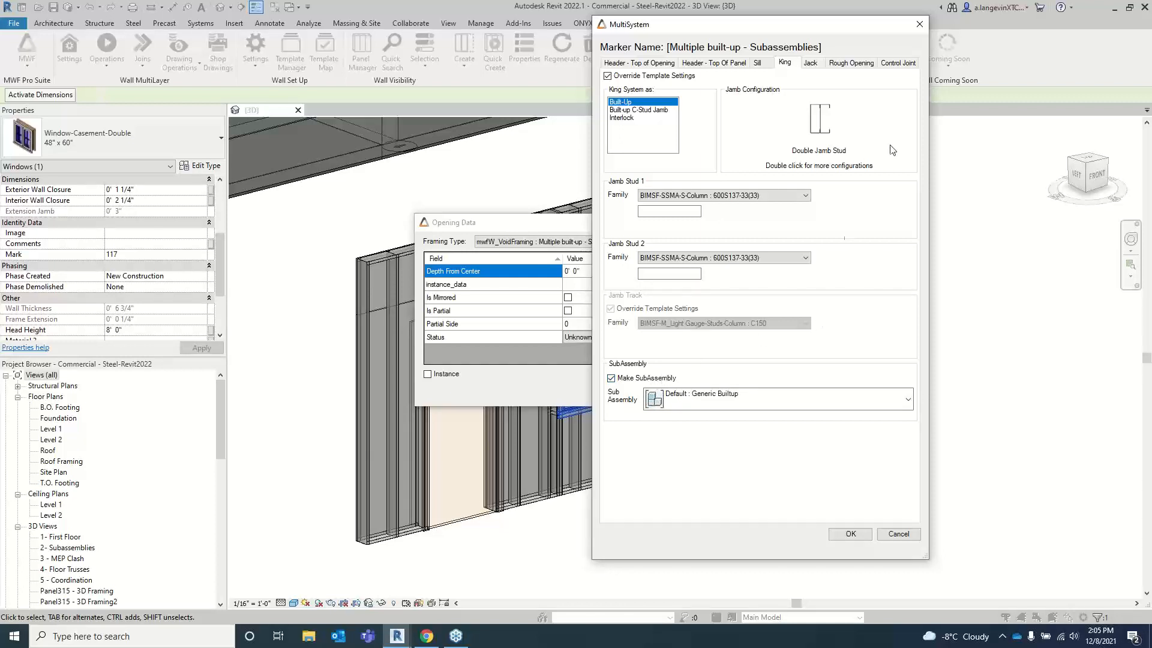
pyautogui.click(919, 25)
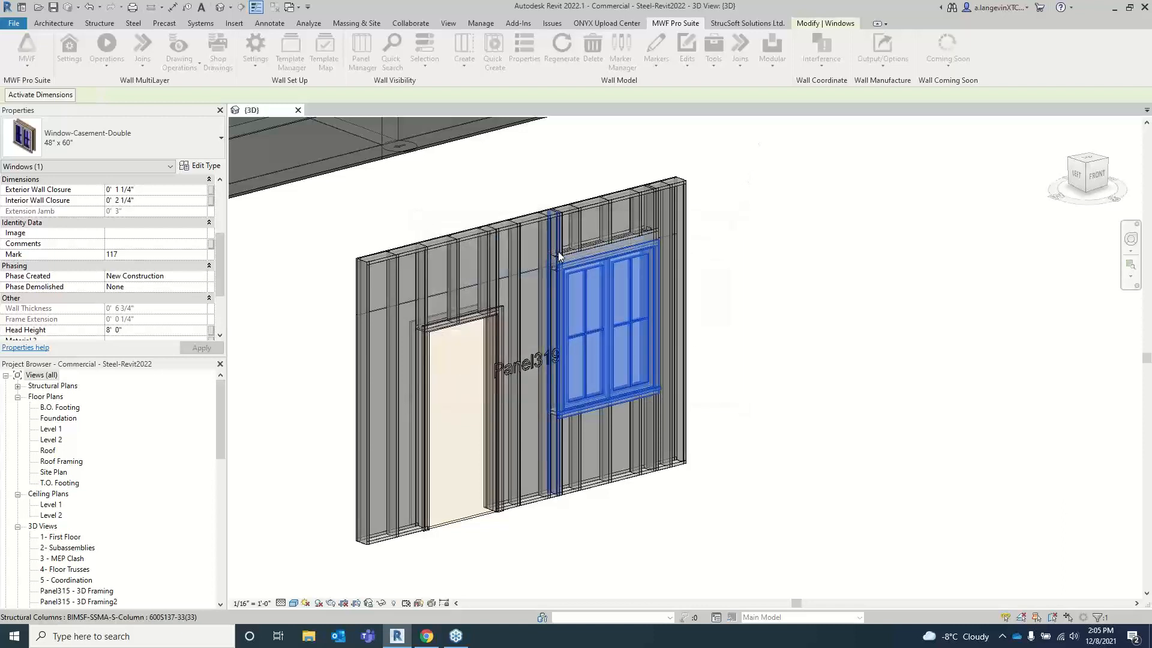
# - Check the BIMSF_Subassembly parameter of the window's side studs and header track, and of the cripple stud above the door
pyautogui.click(556, 248)
pyautogui.scroll(-5, 159, 258)
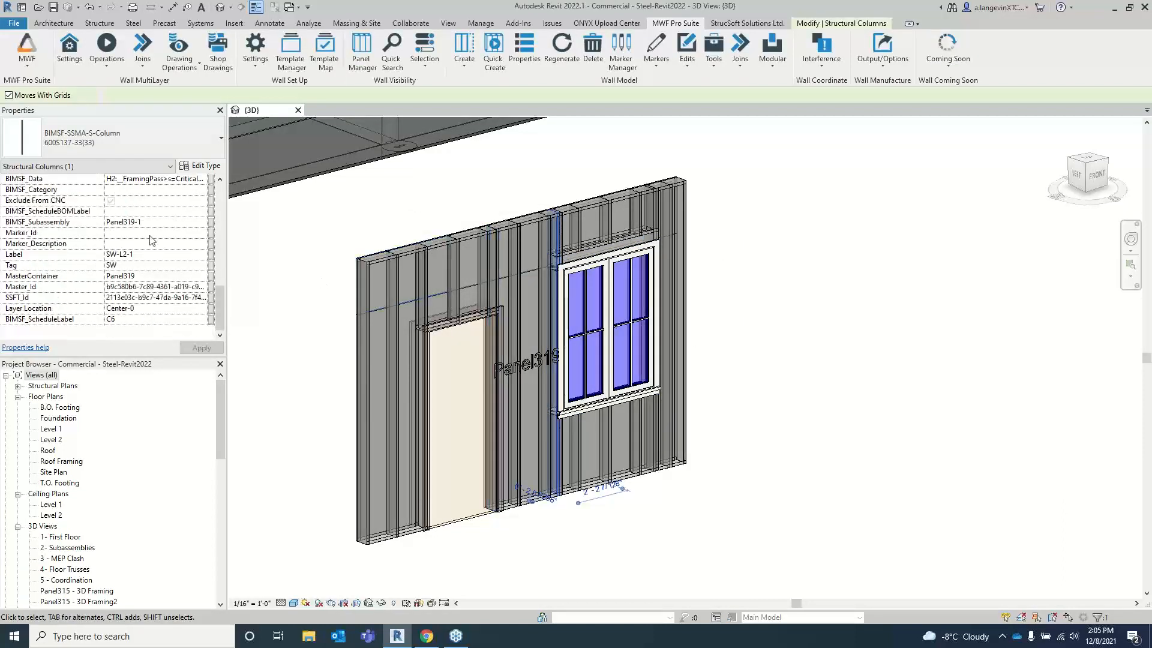
pyautogui.click(596, 252)
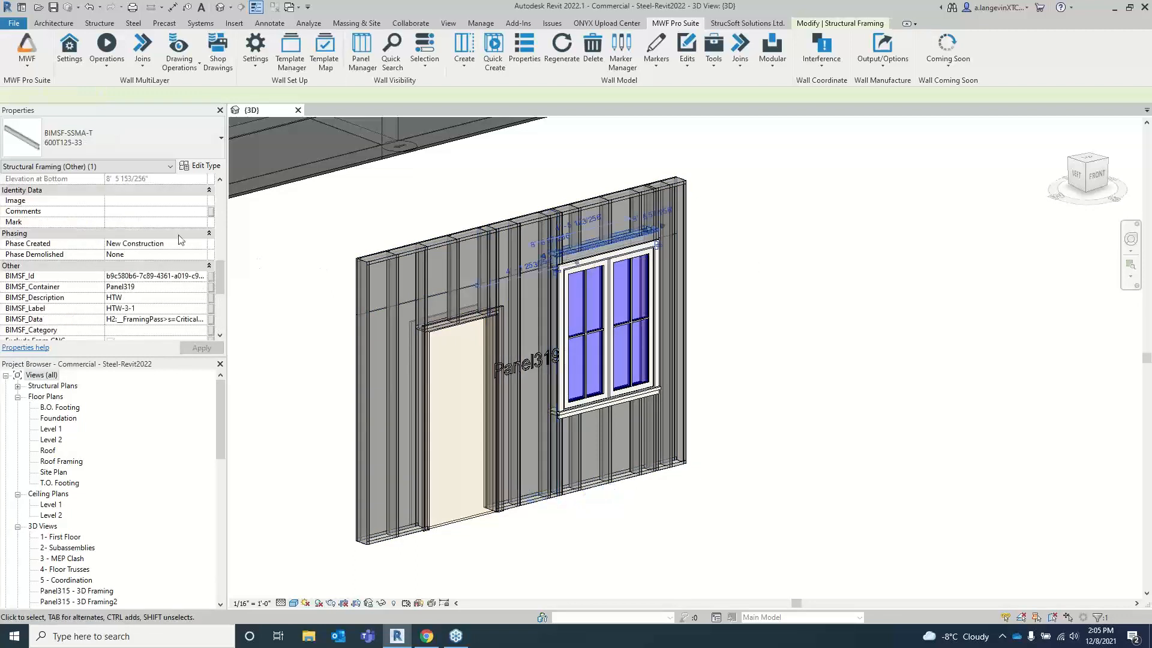
pyautogui.scroll(3, 174, 237)
pyautogui.scroll(-4, 169, 236)
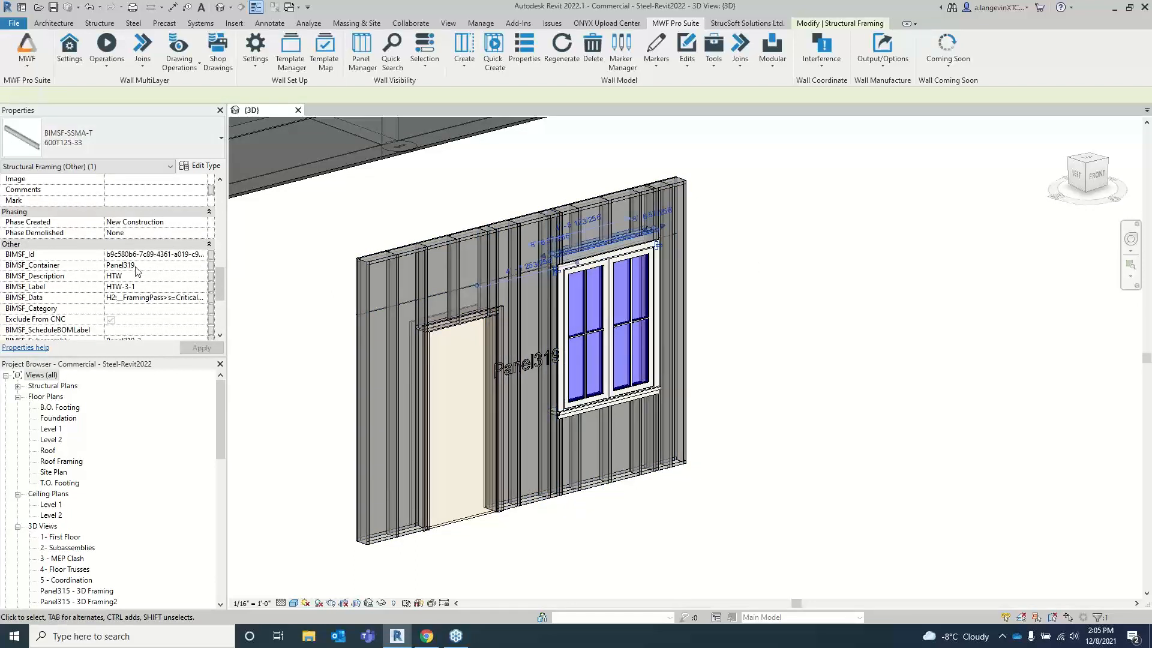
pyautogui.scroll(-4, 153, 273)
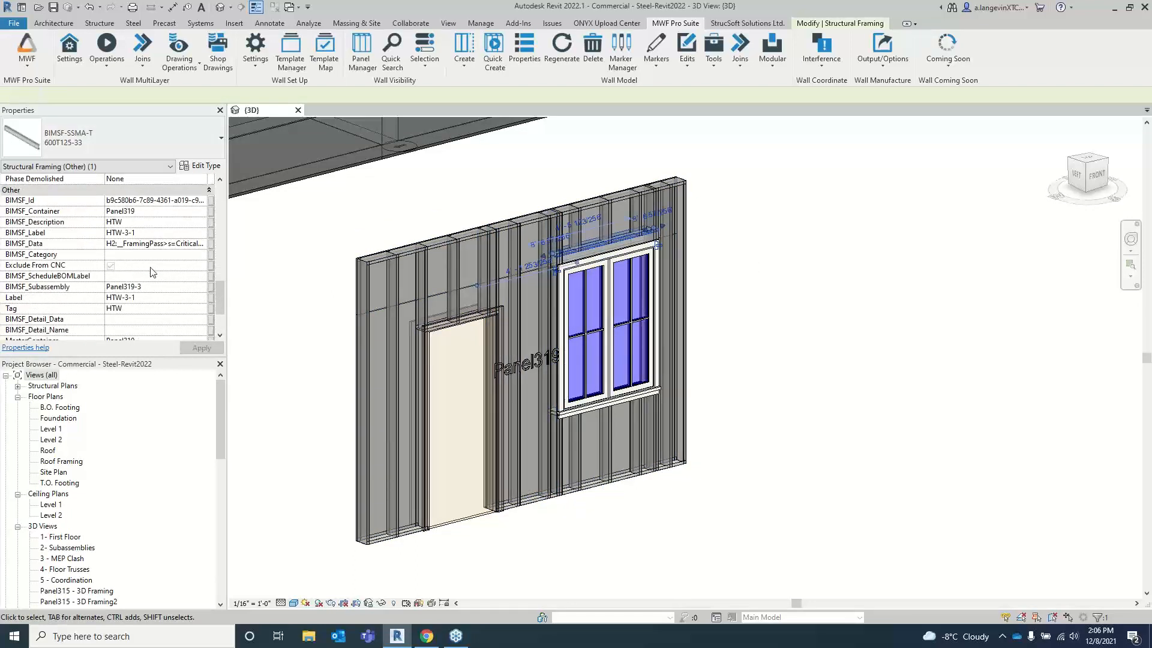
pyautogui.click(650, 213)
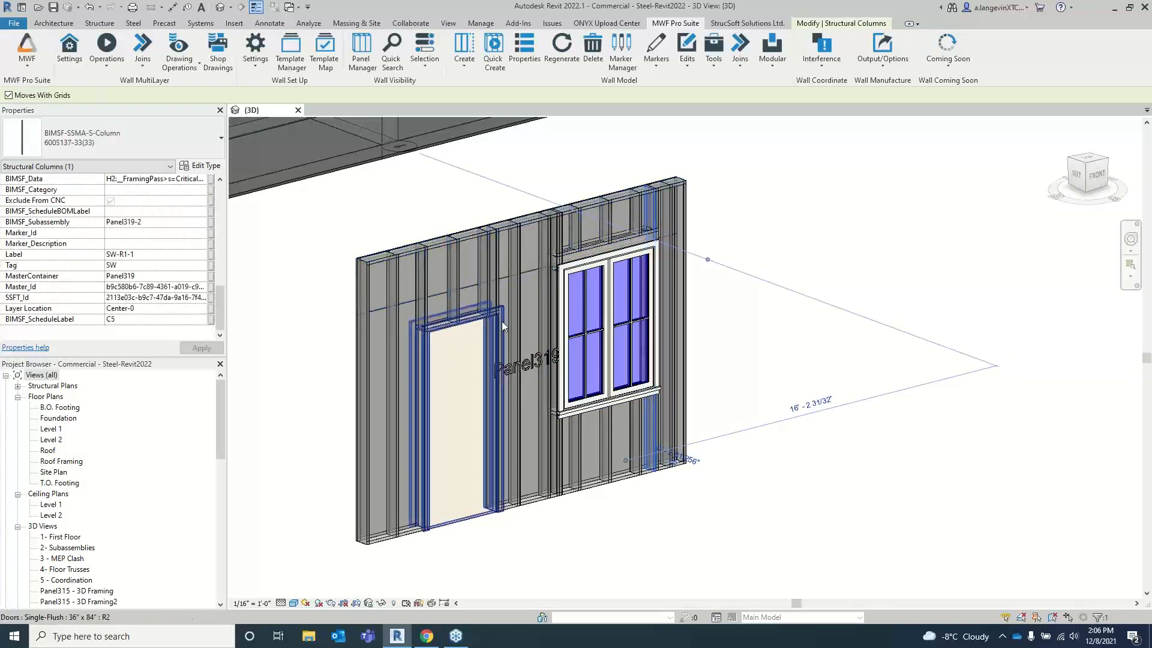
pyautogui.click(451, 293)
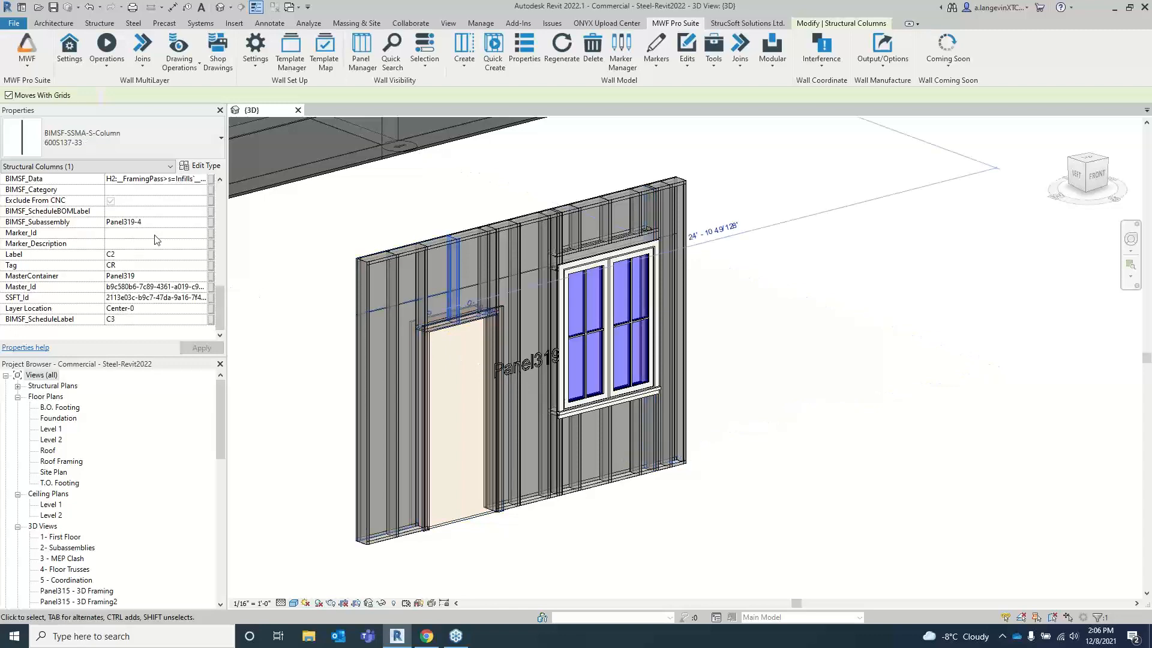
# - Inspect the door opening's framing type settings, including its opening, bearing beam and enabled parameters, and close them unchanged
pyautogui.click(459, 408)
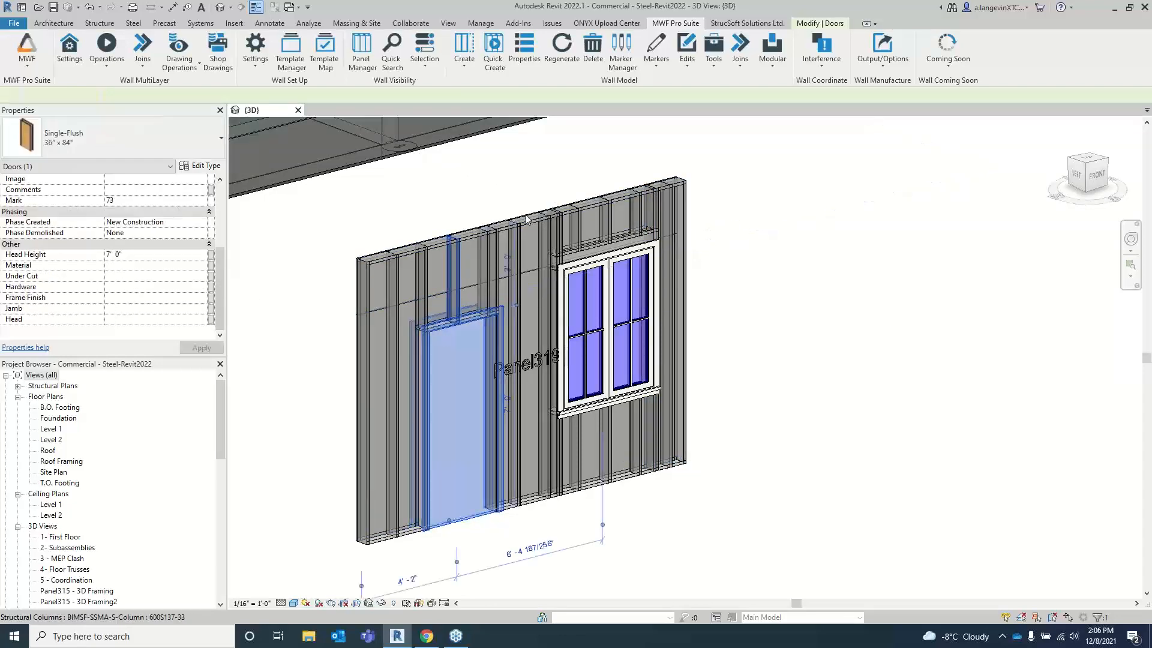
pyautogui.click(655, 53)
pyautogui.click(668, 84)
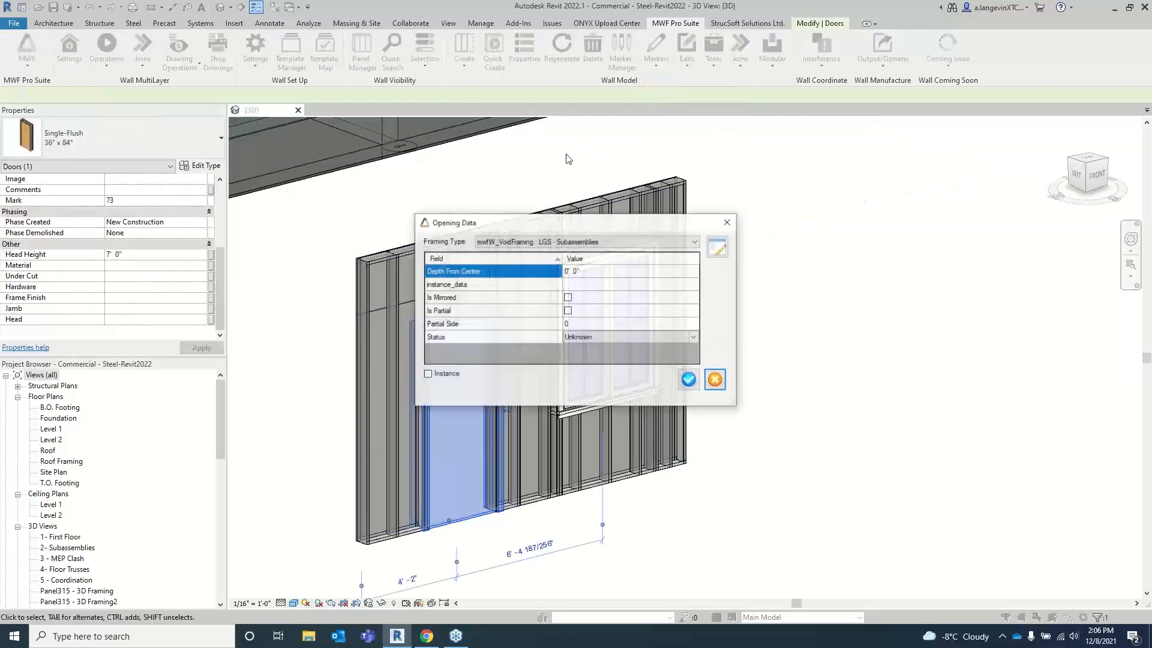
pyautogui.click(717, 247)
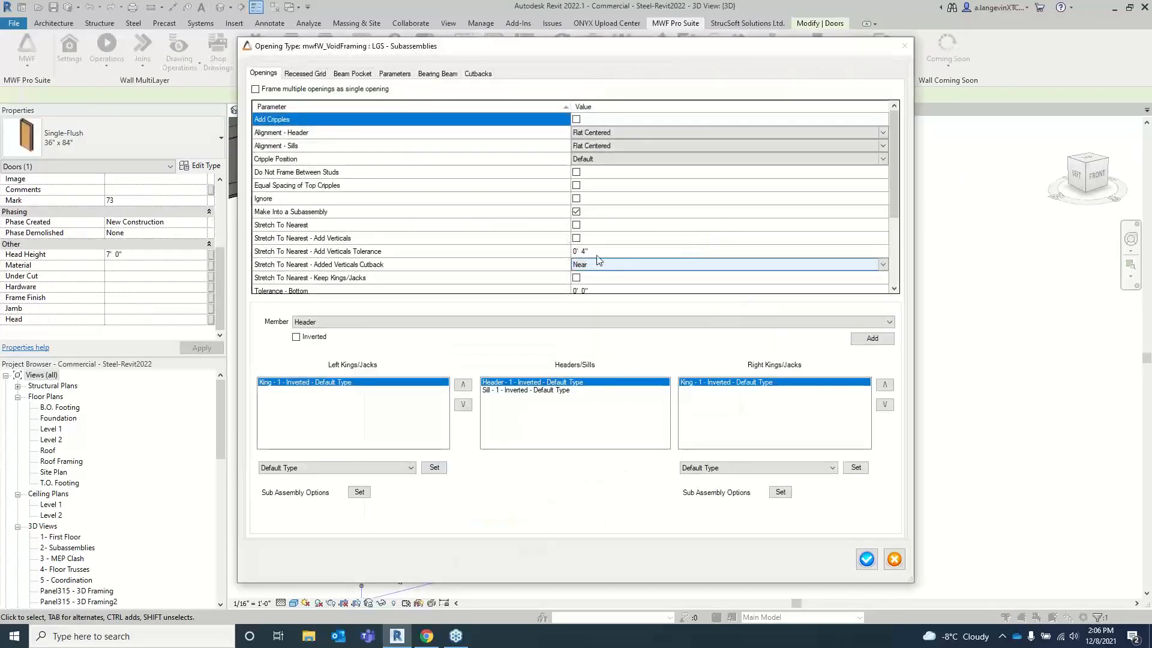
pyautogui.scroll(-3, 495, 204)
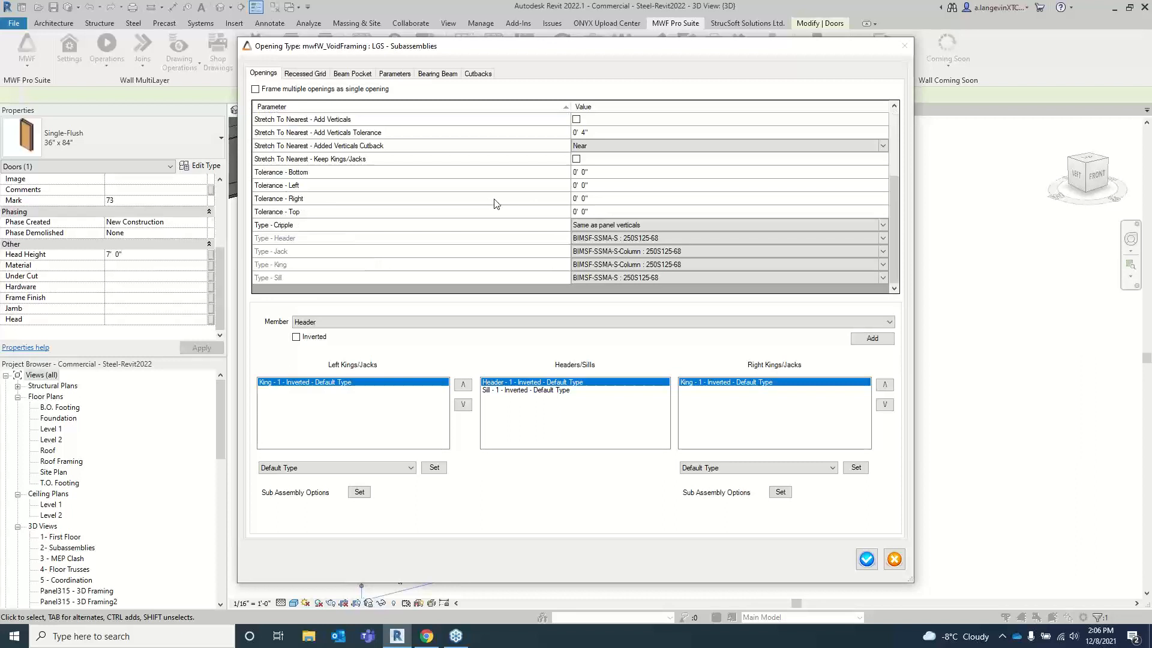
pyautogui.click(427, 74)
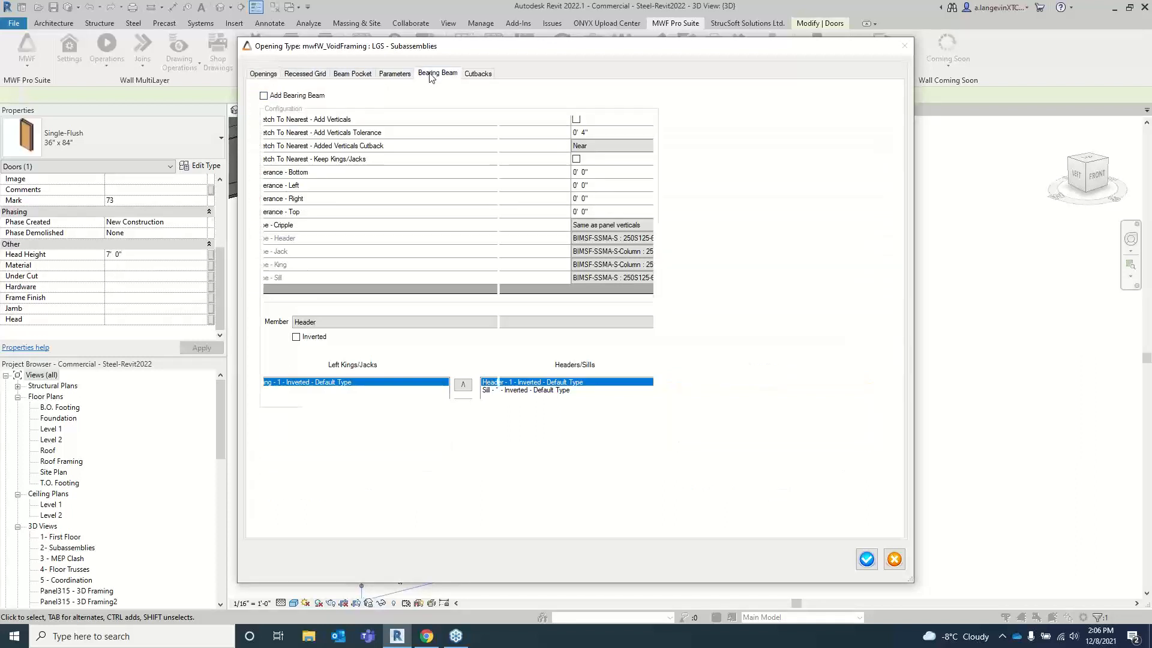
pyautogui.click(396, 74)
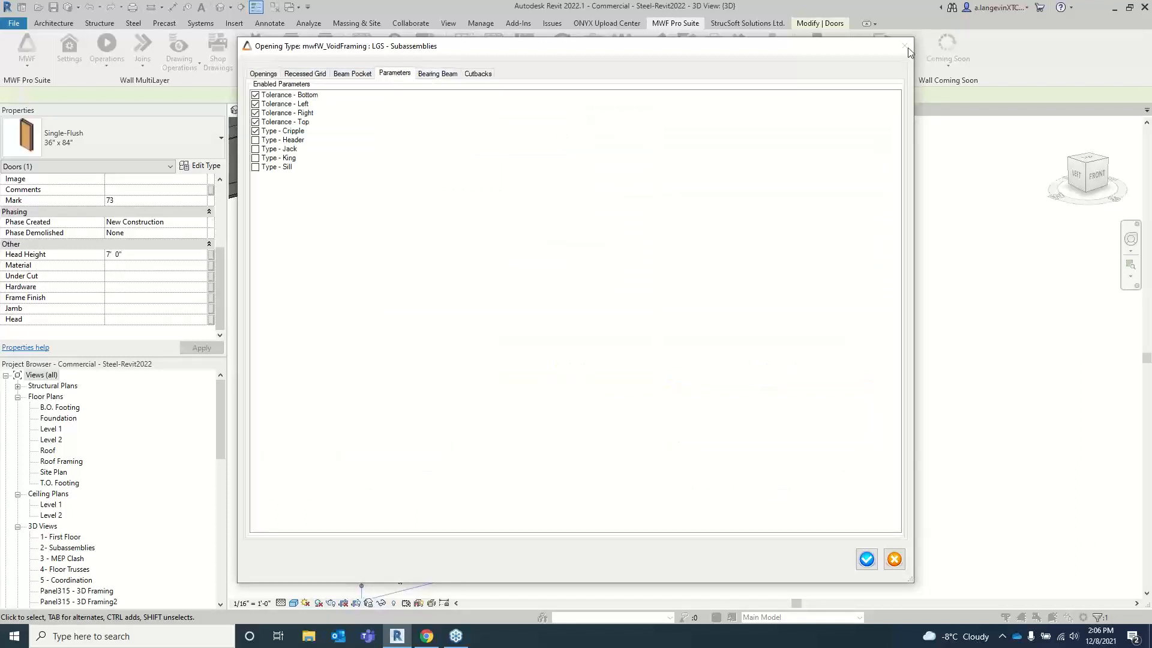
pyautogui.click(894, 559)
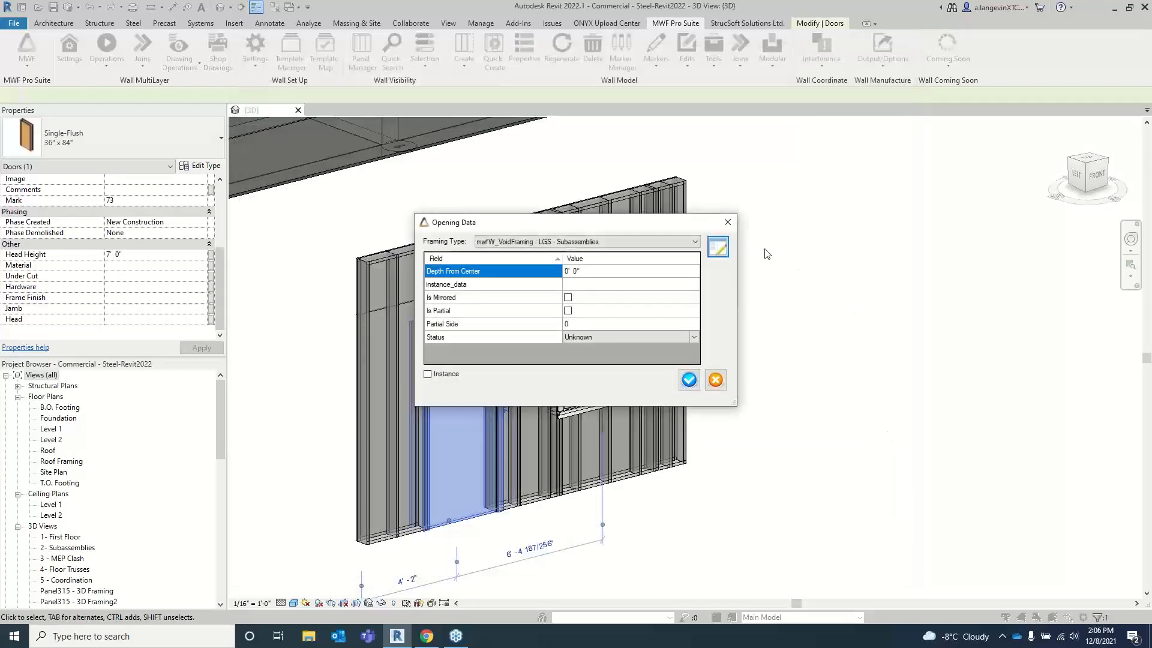
pyautogui.click(728, 222)
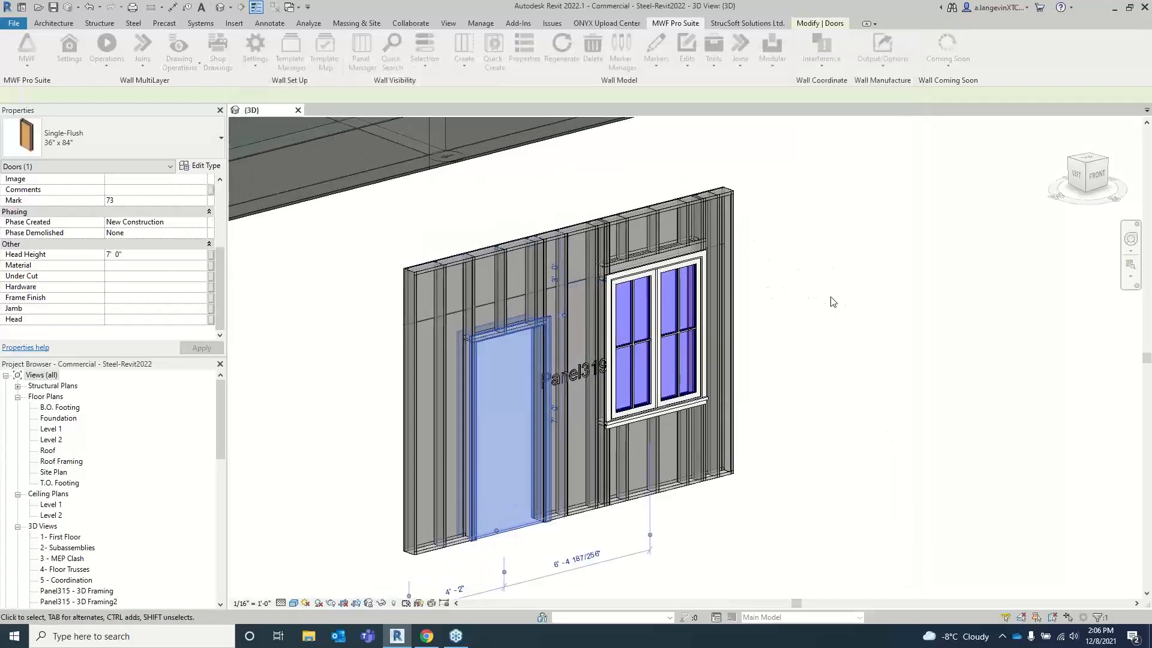
# - Open the ONYX Component Upload Manager and mark the new profiles BIMSF-SSMA-T 600T125-33 and BIMSF-SSMA-S-Column 600S137-33
pyautogui.scroll(-1, 833, 302)
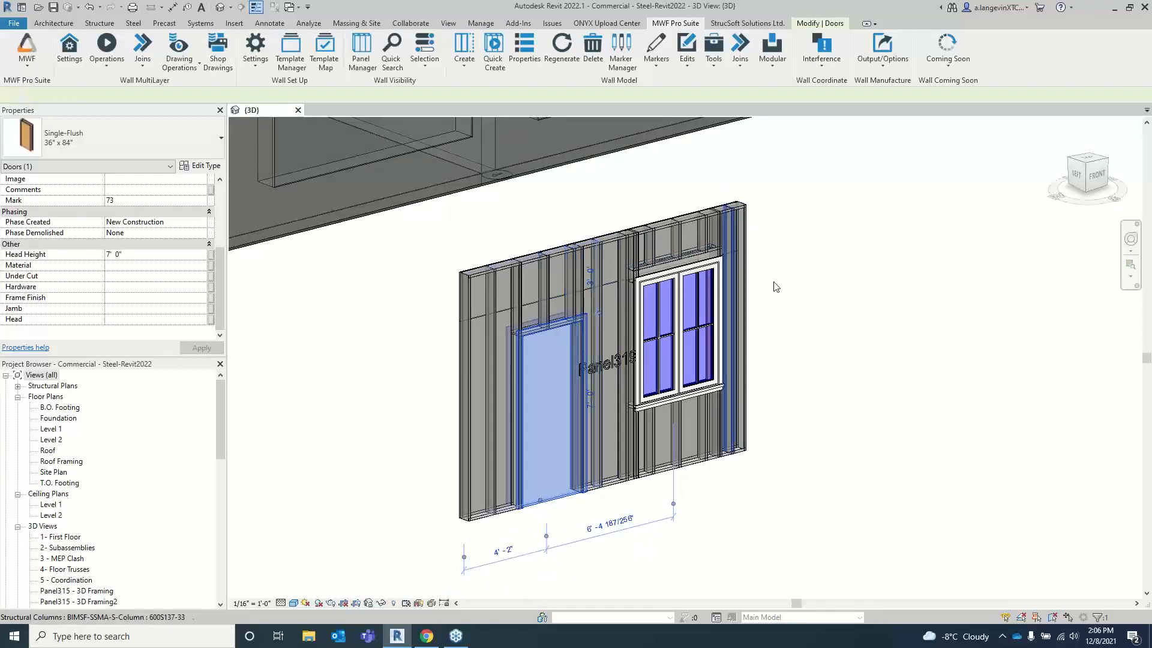
pyautogui.click(612, 23)
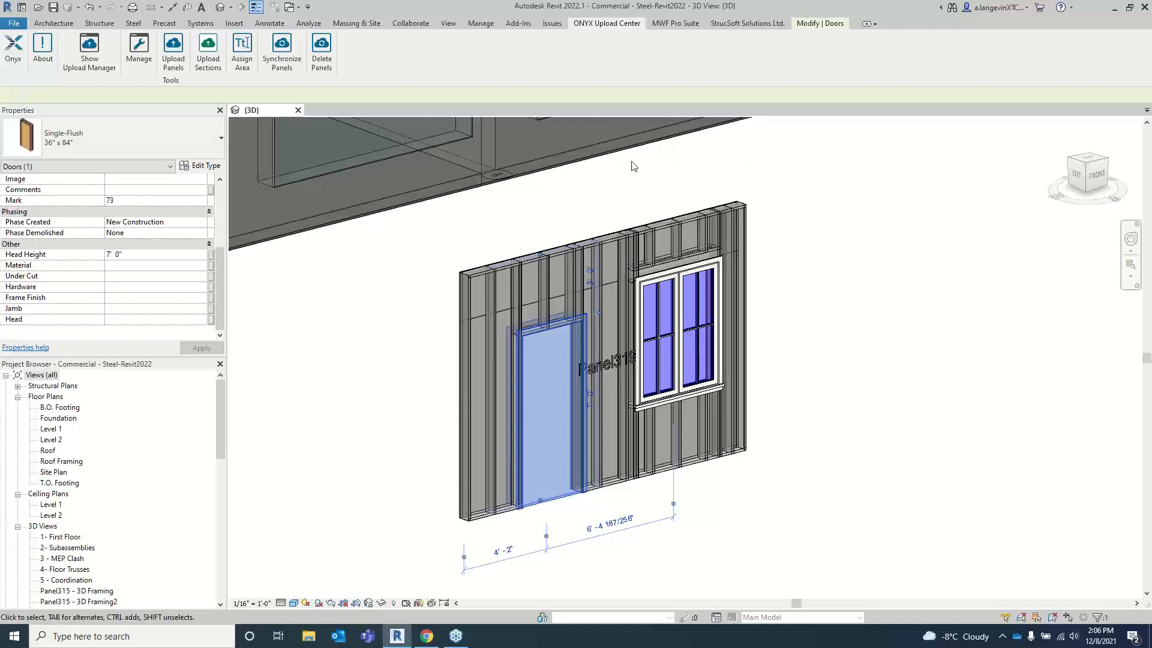
pyautogui.scroll(-1, 621, 167)
pyautogui.moveTo(669, 161); pyautogui.dragTo(670, 206, button='middle')
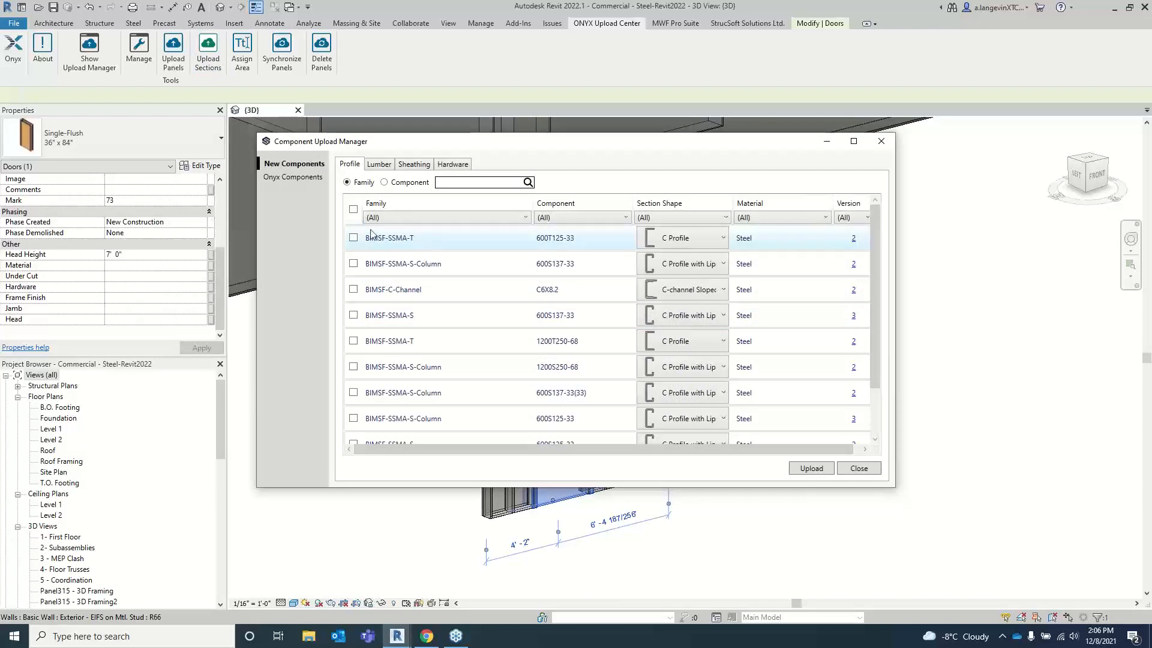
pyautogui.moveTo(480, 141); pyautogui.dragTo(482, 128)
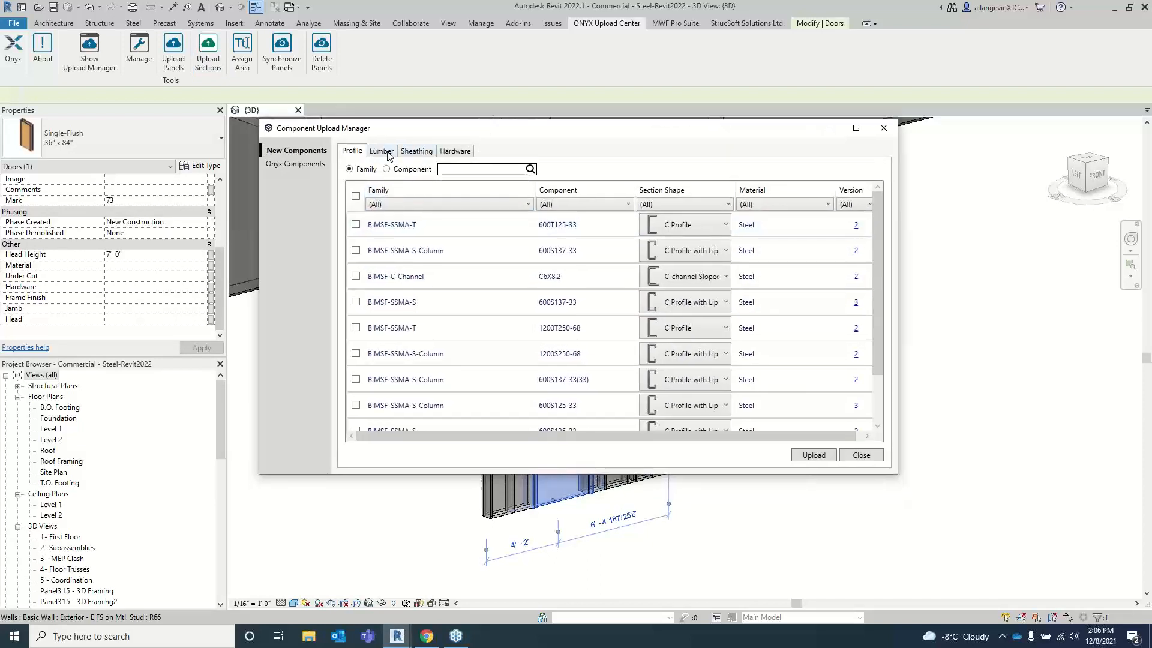
pyautogui.click(355, 224)
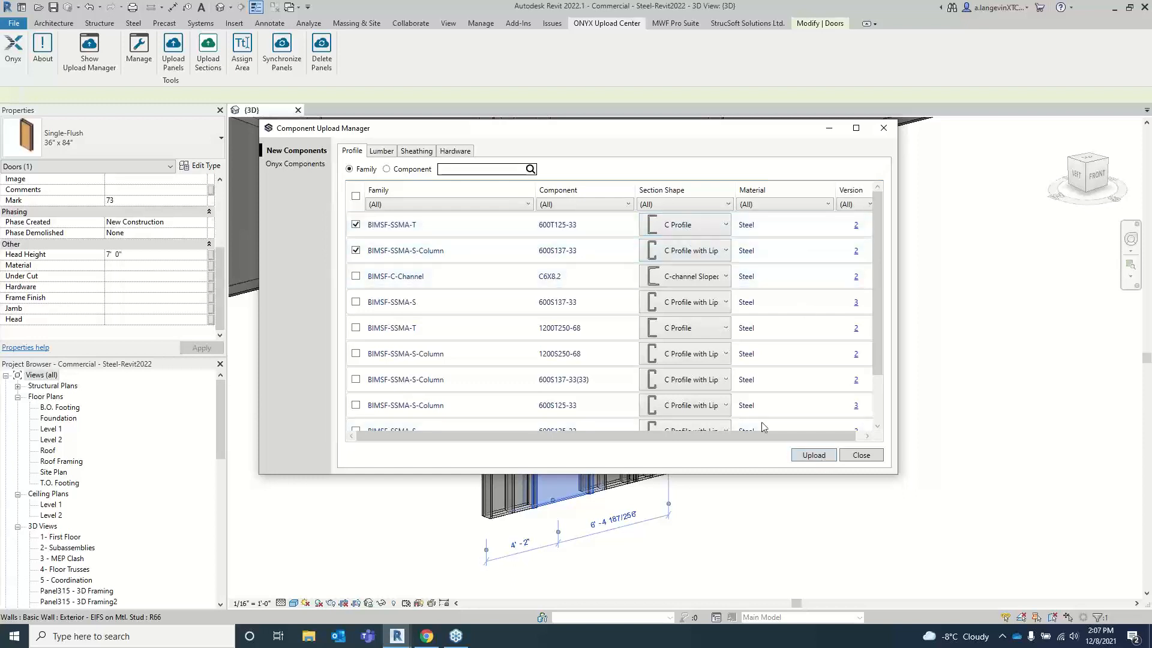
# - Review the new sheathing components and the existing Onyx sheathing and profile components, then close the upload manager and deselect the door
pyautogui.click(423, 152)
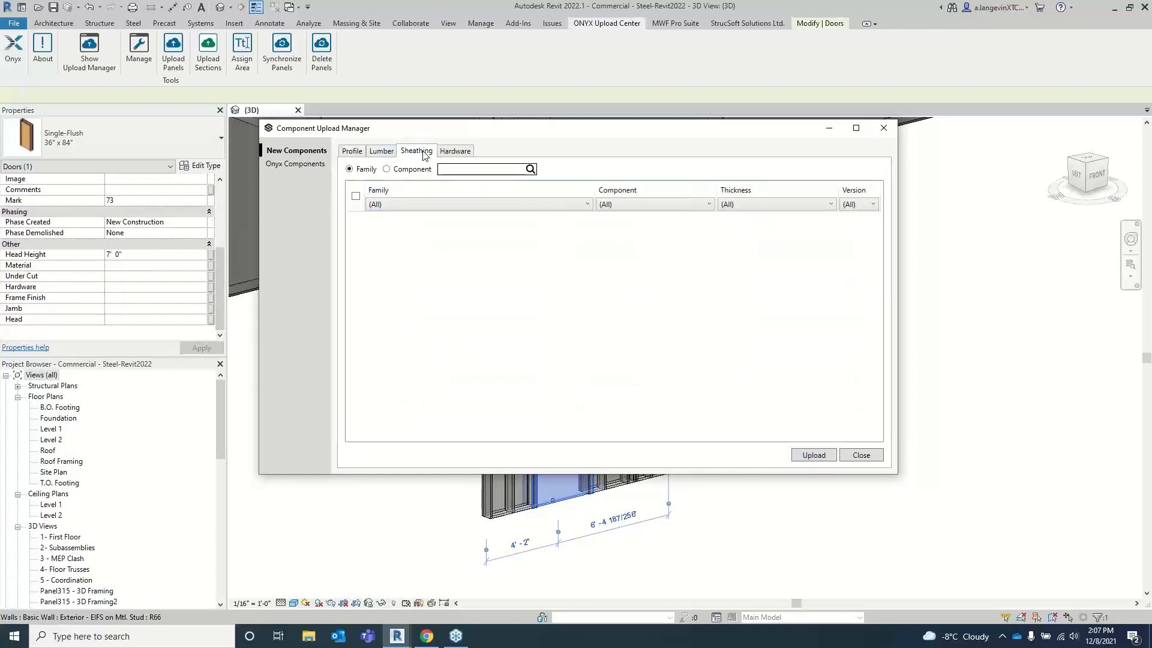
pyautogui.click(301, 164)
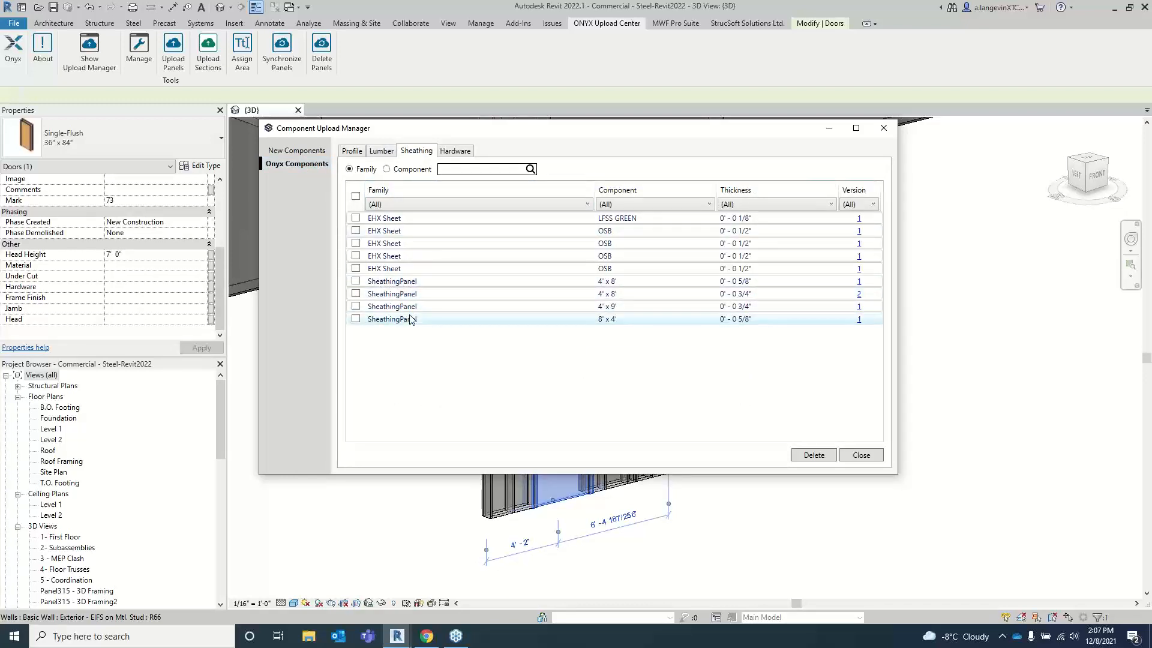
pyautogui.click(352, 151)
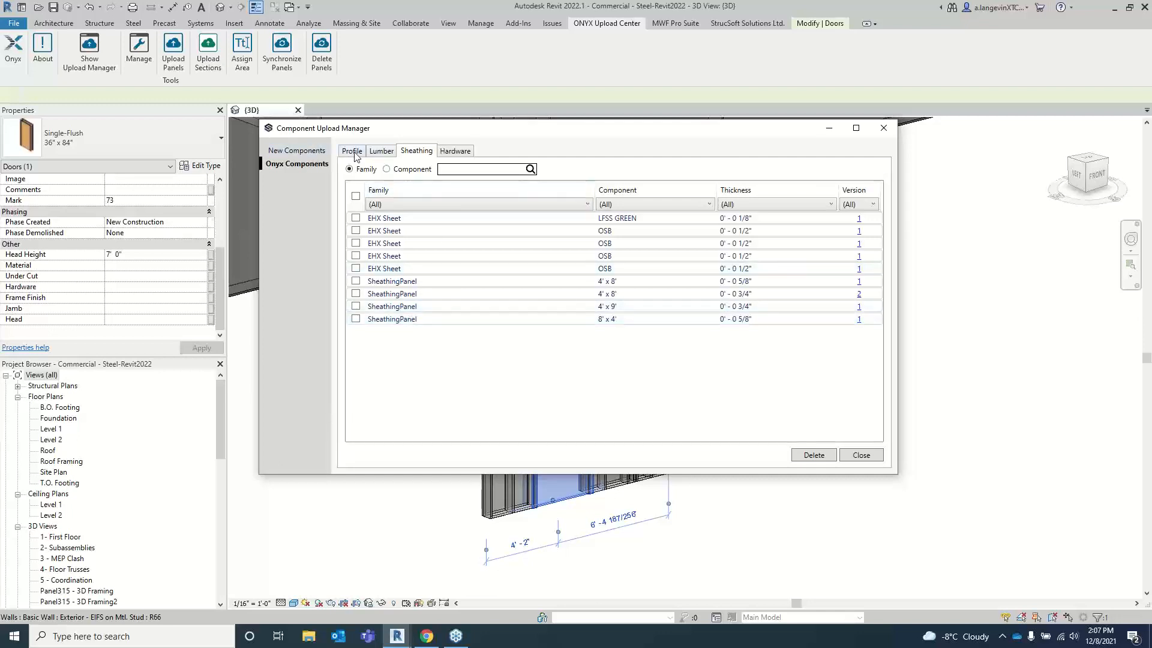
pyautogui.click(310, 153)
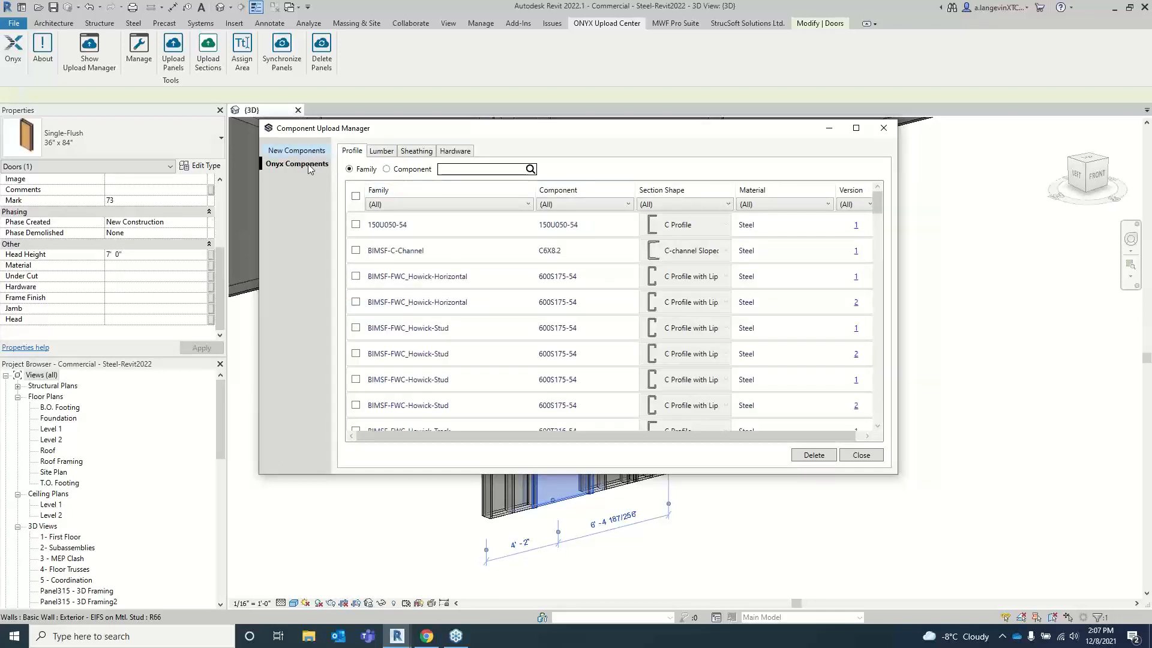
pyautogui.click(882, 130)
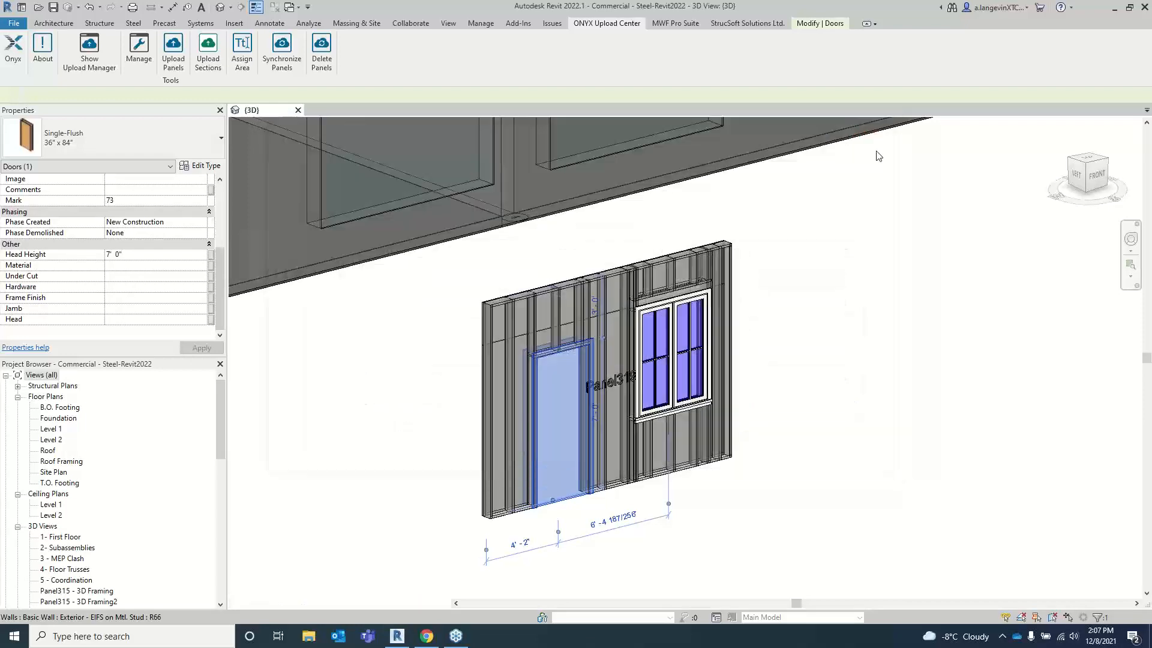
pyautogui.click(848, 245)
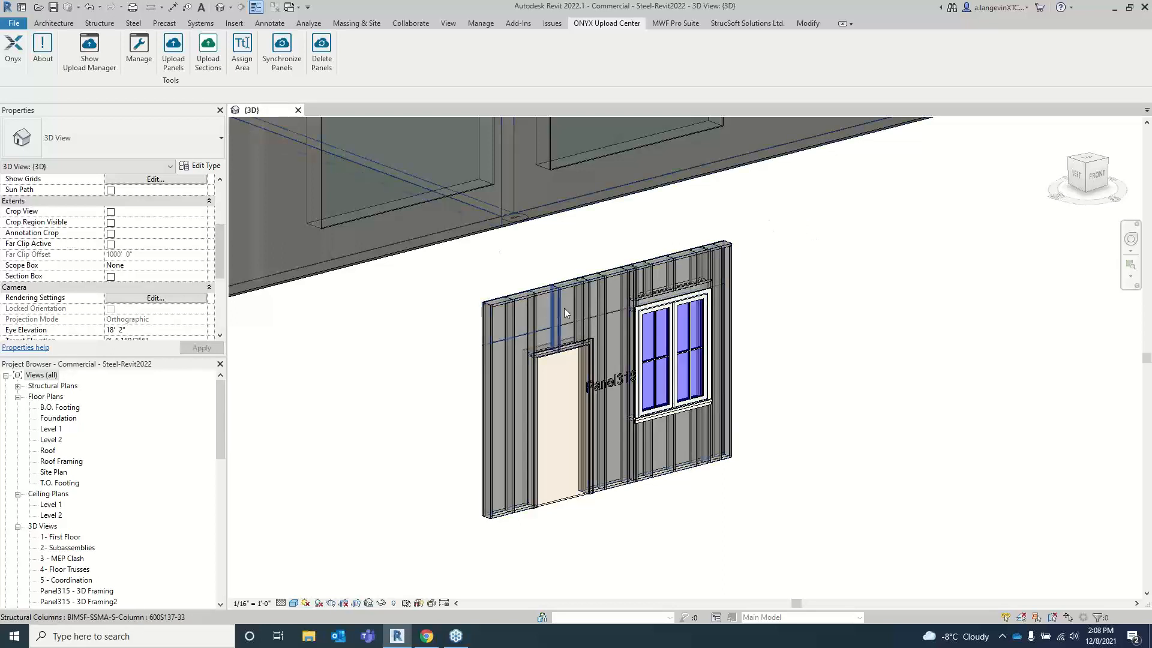
# - Select the new panel Panel319 for upload, check its components' status, and upload it to ONYX
pyautogui.click(174, 59)
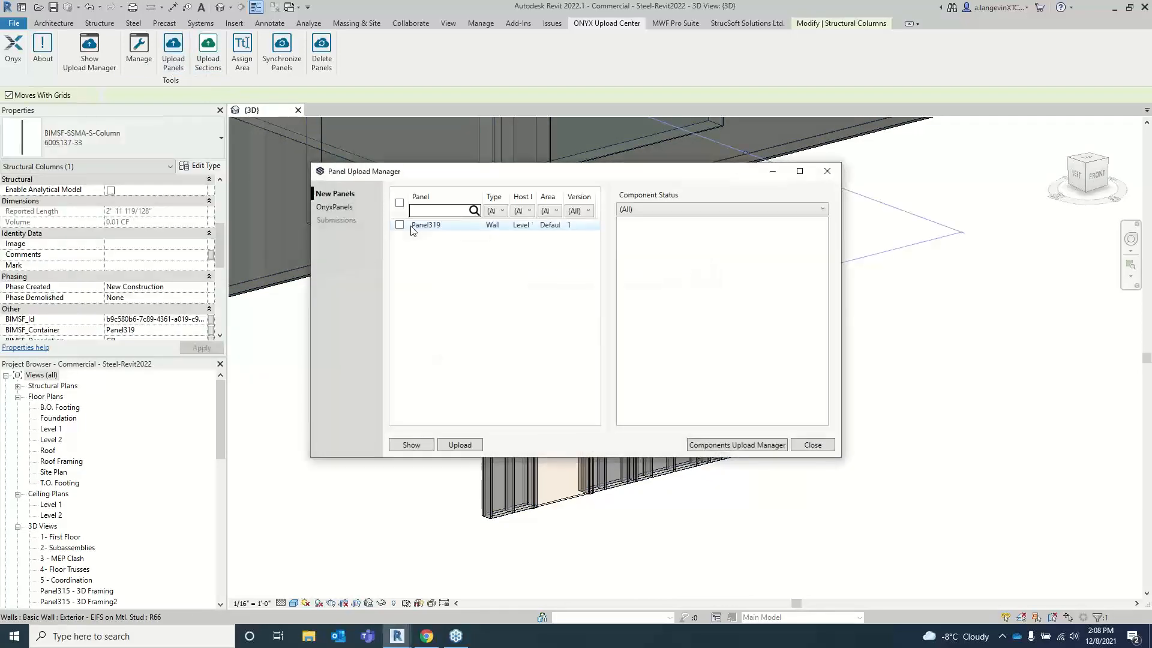
pyautogui.click(400, 224)
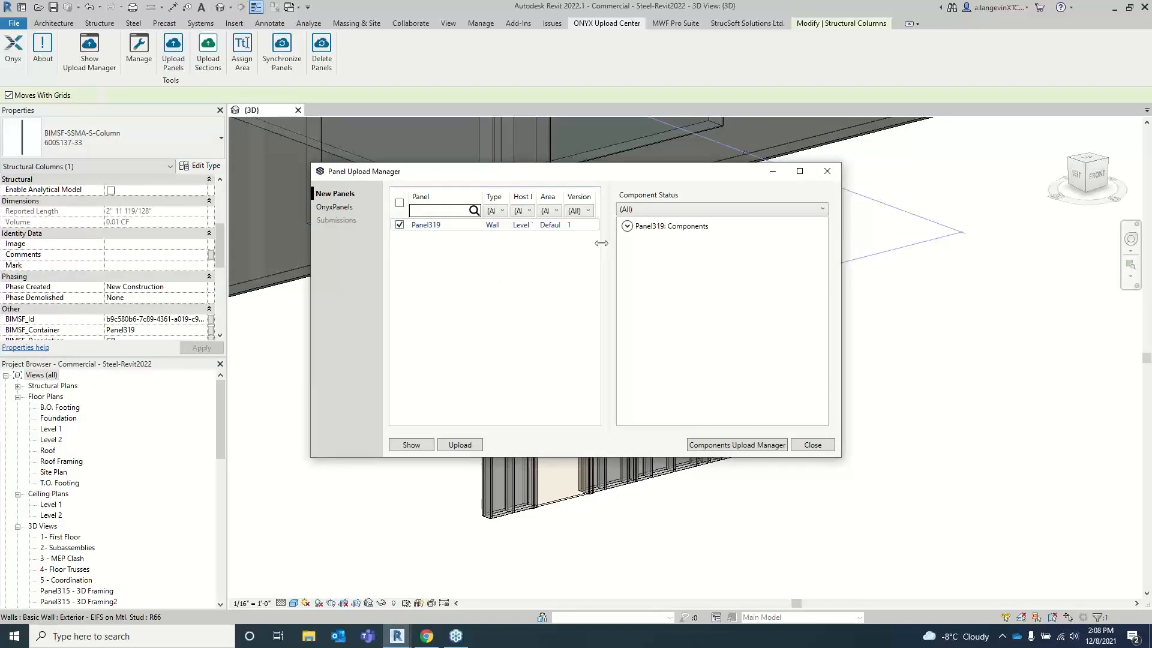
pyautogui.click(626, 226)
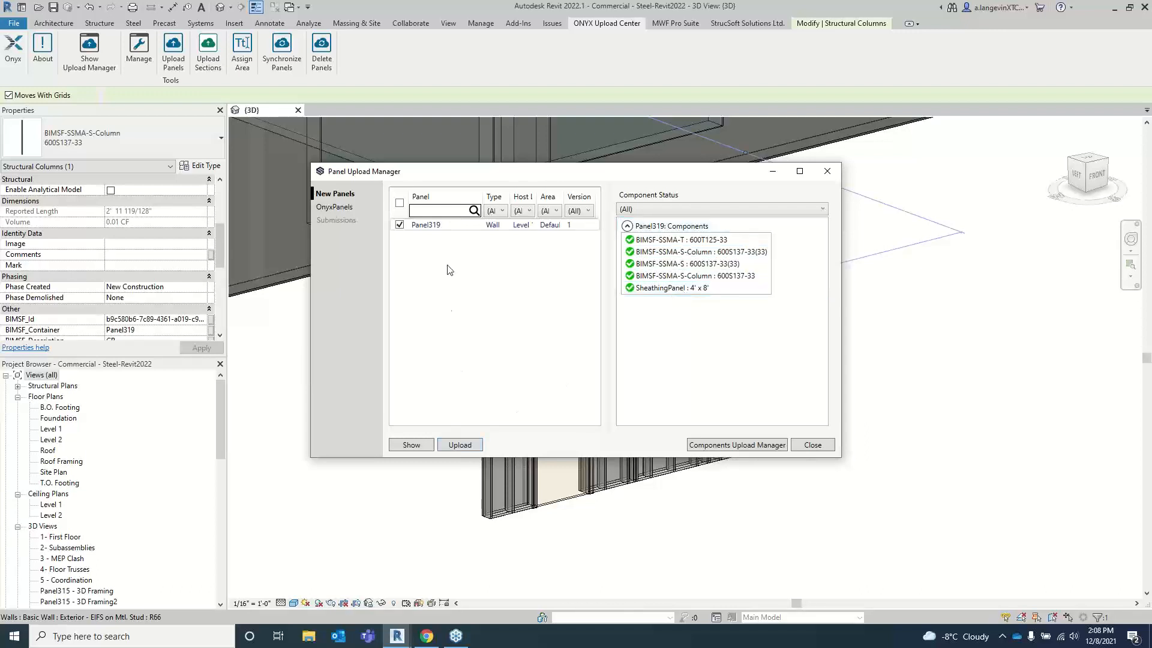
pyautogui.click(461, 444)
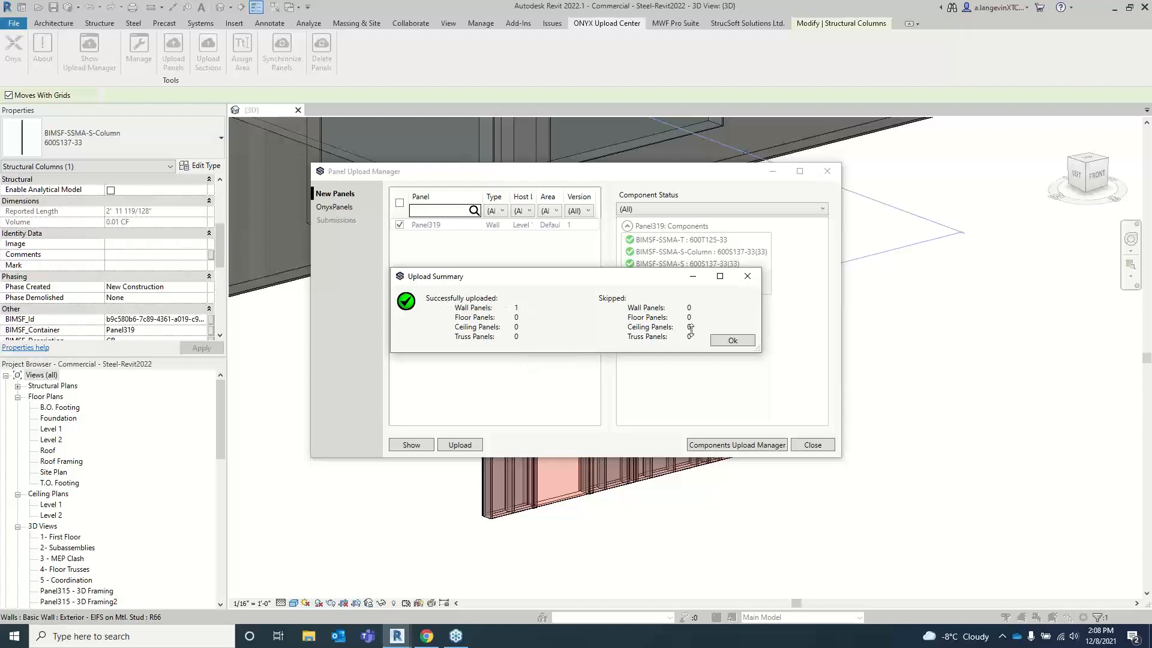
pyautogui.click(726, 342)
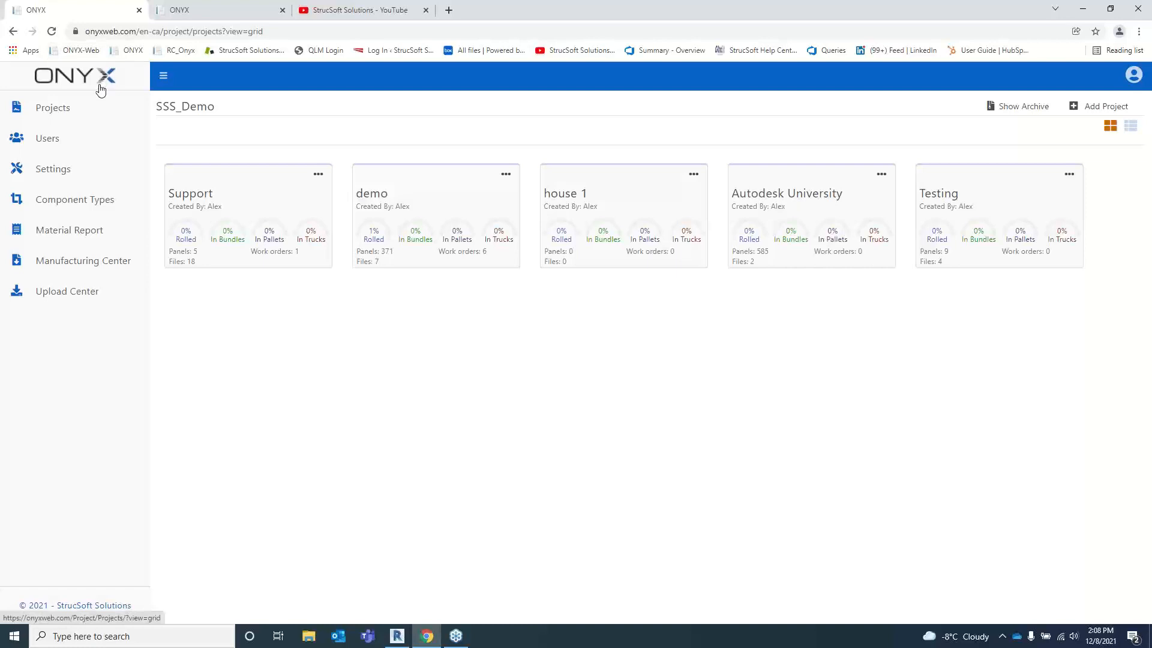
# - Switch to the ONYX web app and assign the Howick CNC machine with setting HW-New to all profile component types
pyautogui.click(72, 204)
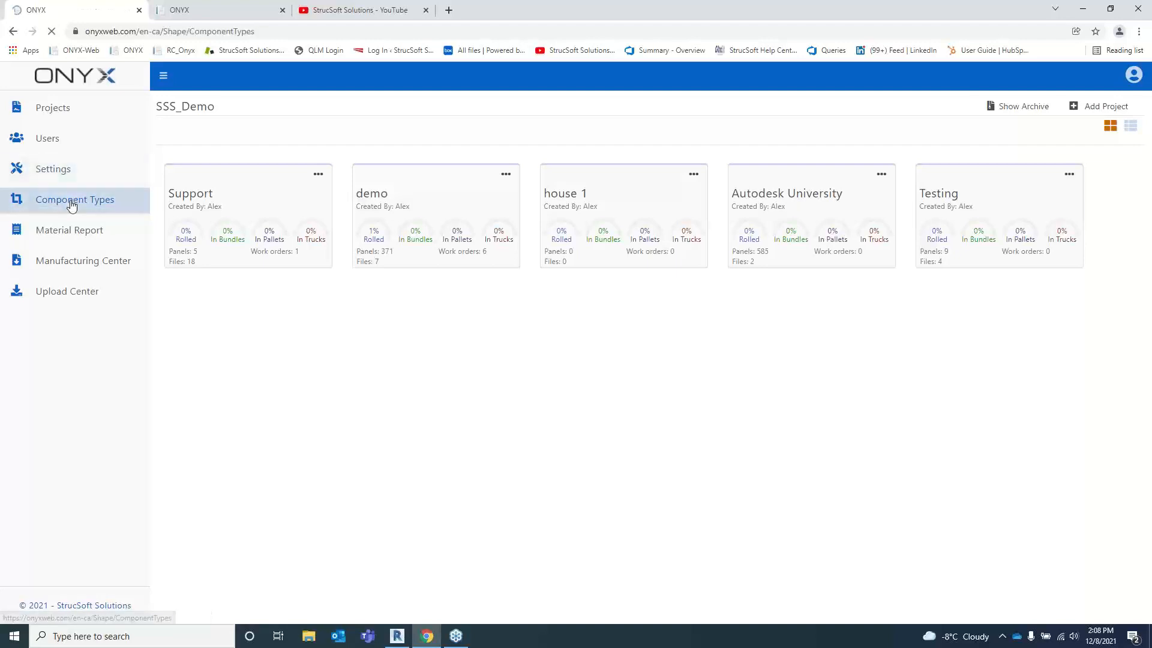
pyautogui.click(231, 286)
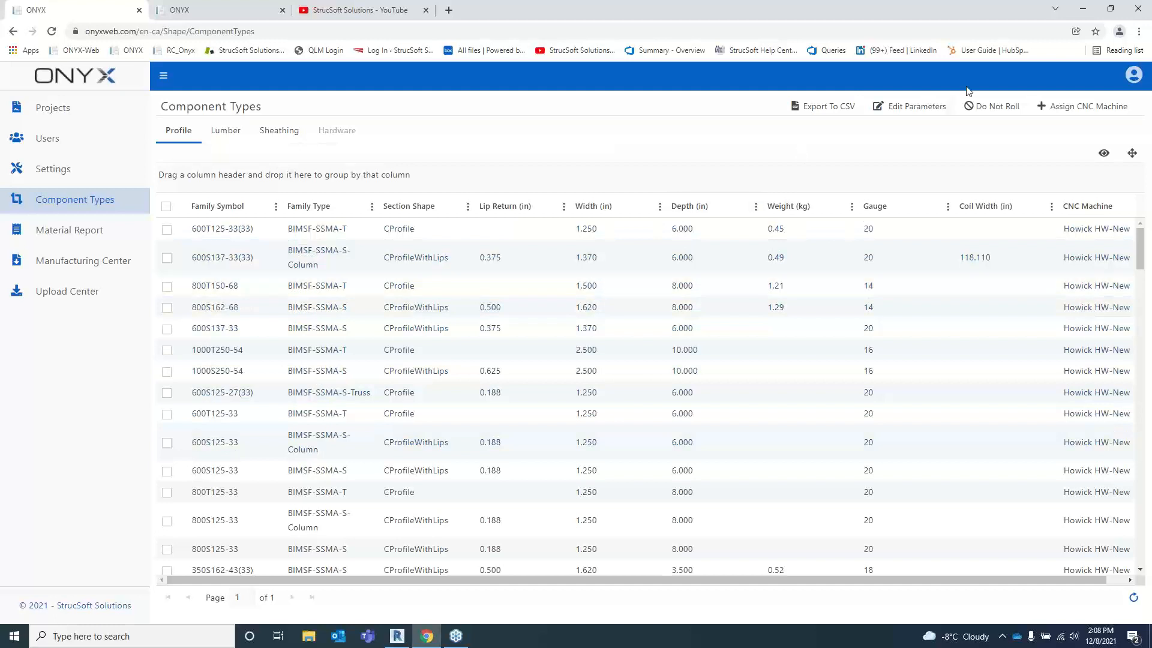
pyautogui.click(979, 40)
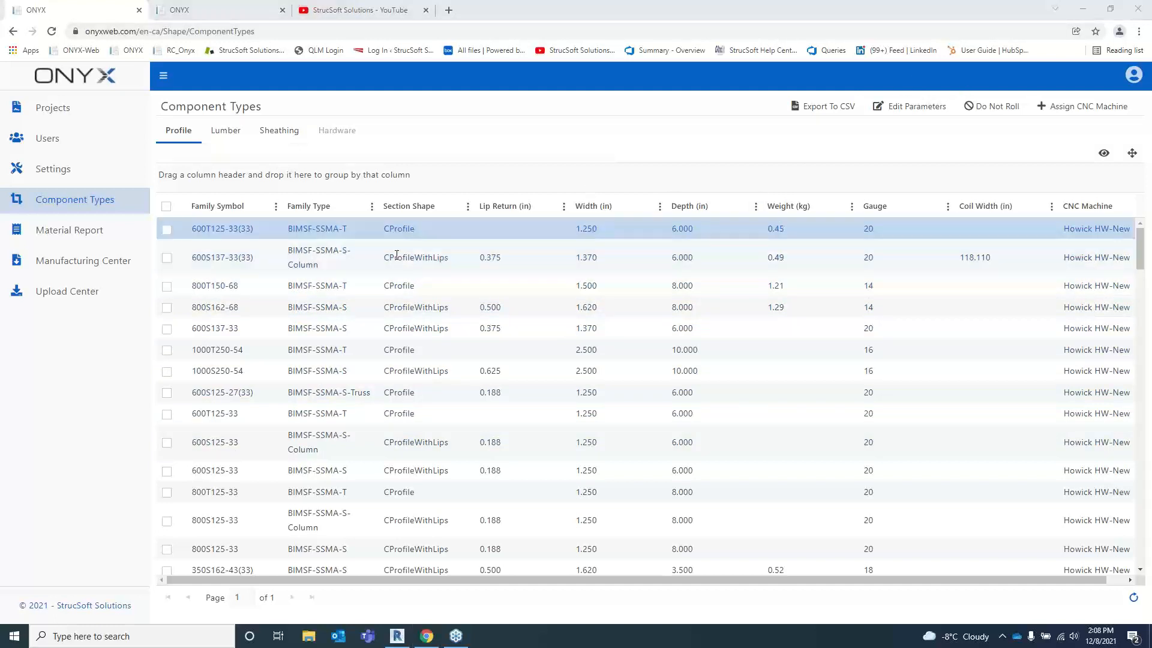
pyautogui.click(167, 207)
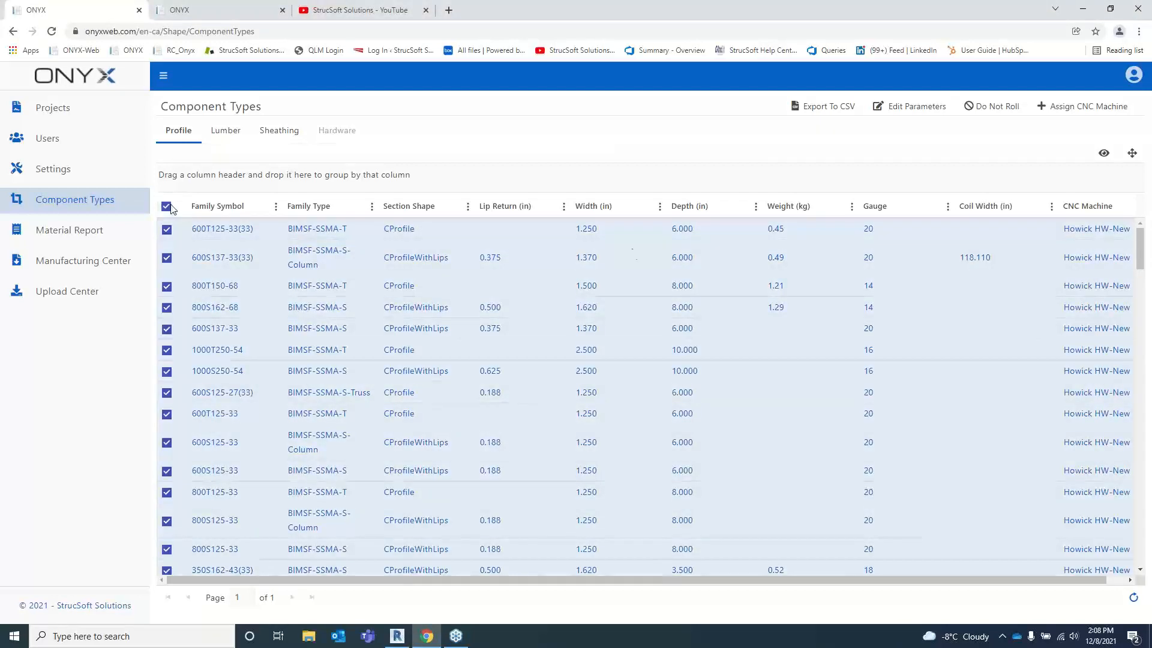
pyautogui.click(1080, 106)
pyautogui.click(679, 134)
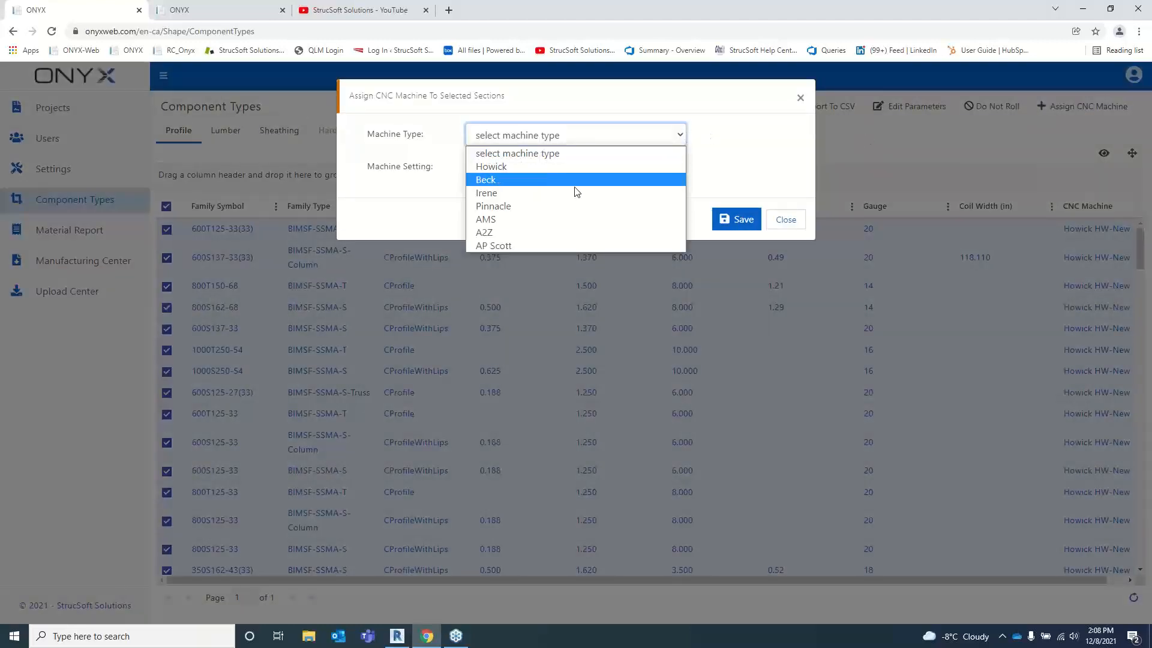
pyautogui.click(532, 167)
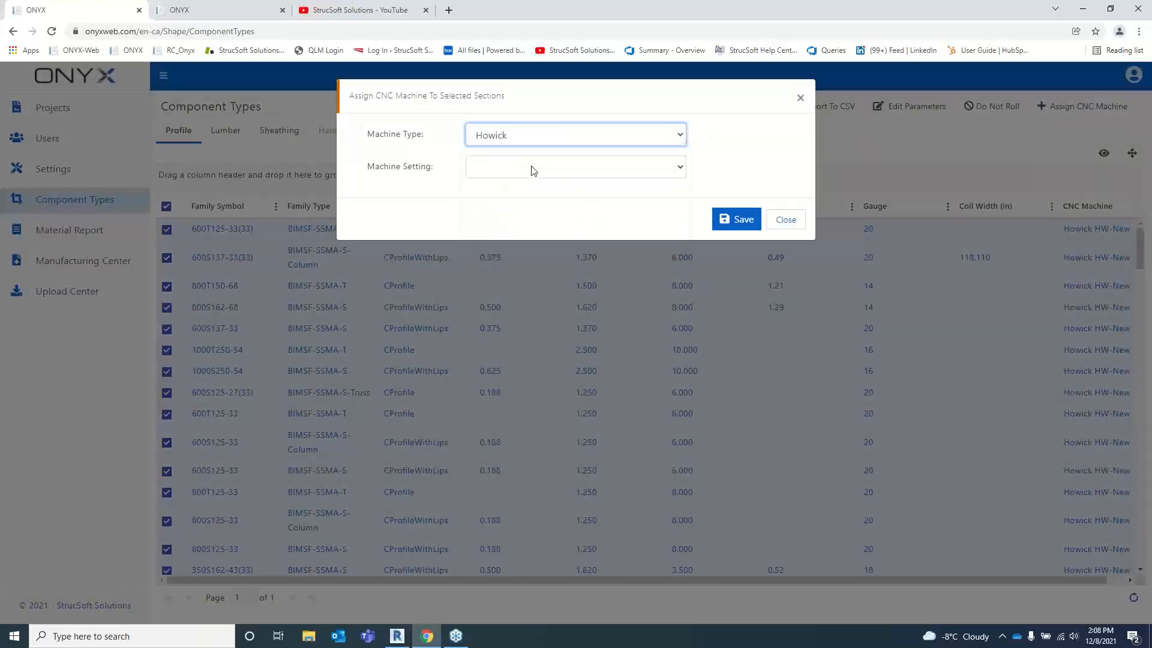
pyautogui.click(676, 168)
pyautogui.click(538, 238)
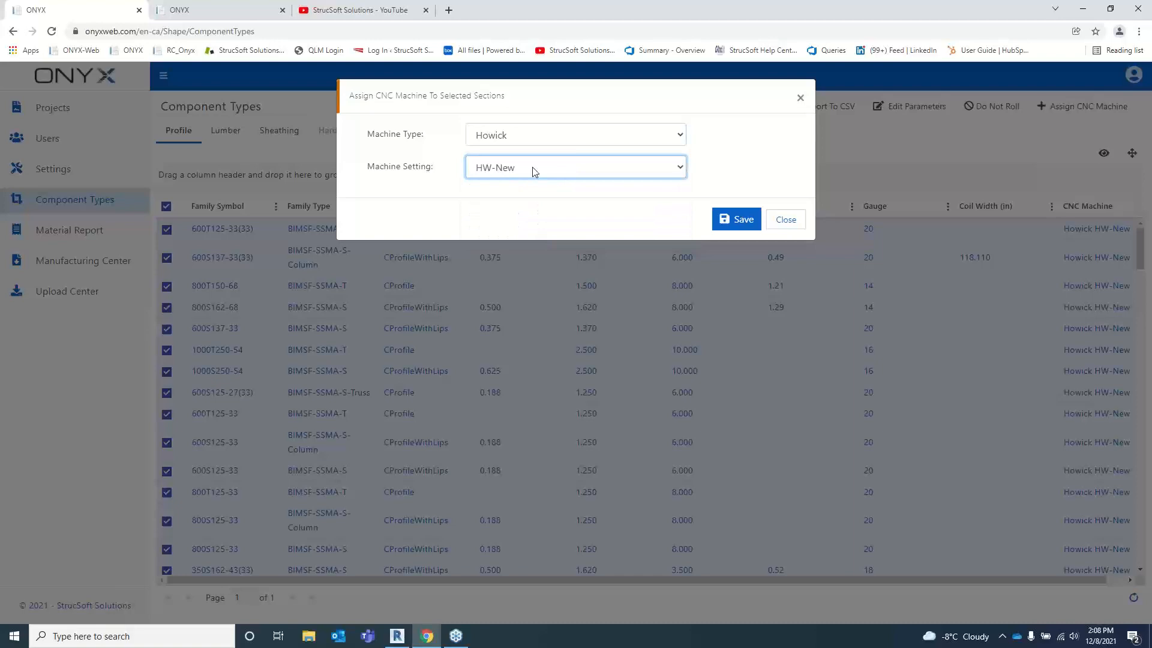
pyautogui.click(737, 219)
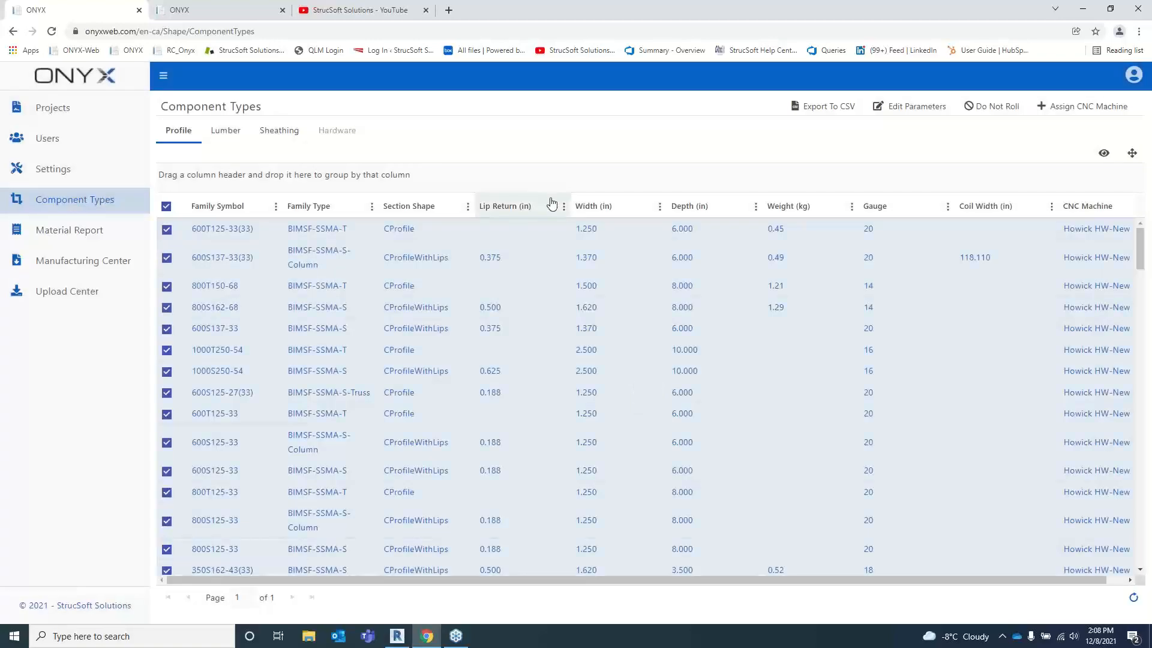
pyautogui.moveTo(1065, 228); pyautogui.dragTo(1126, 235)
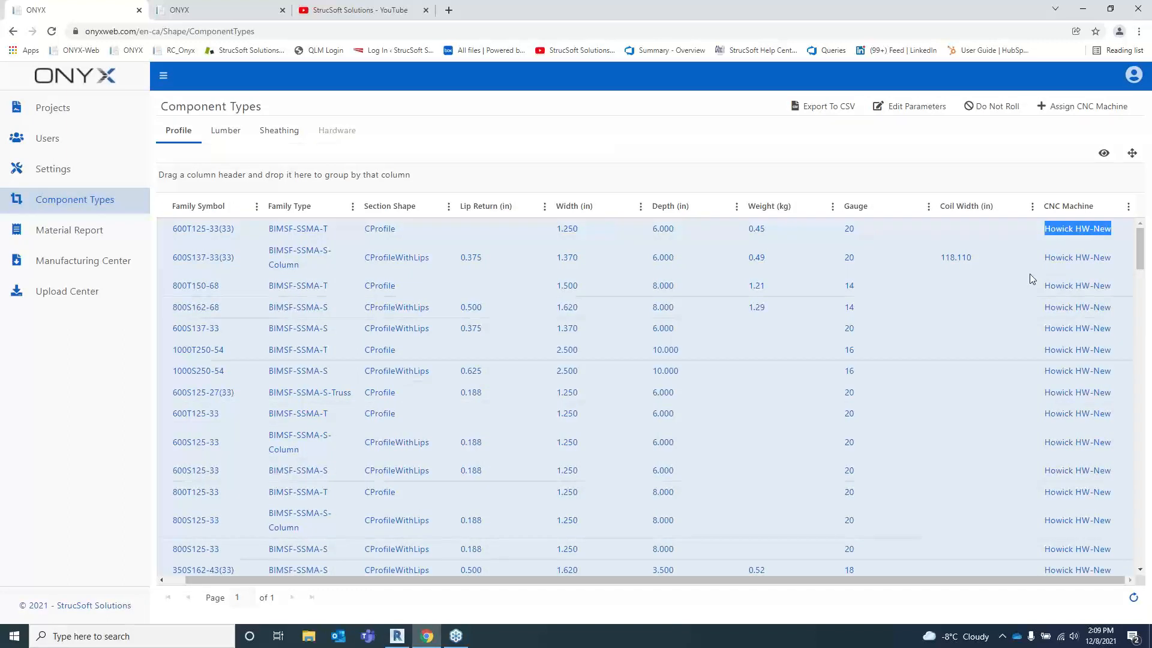
# - Open the CNC machine settings list, check the machine subtypes, and show the Nailing And Routing machine type
pyautogui.click(61, 112)
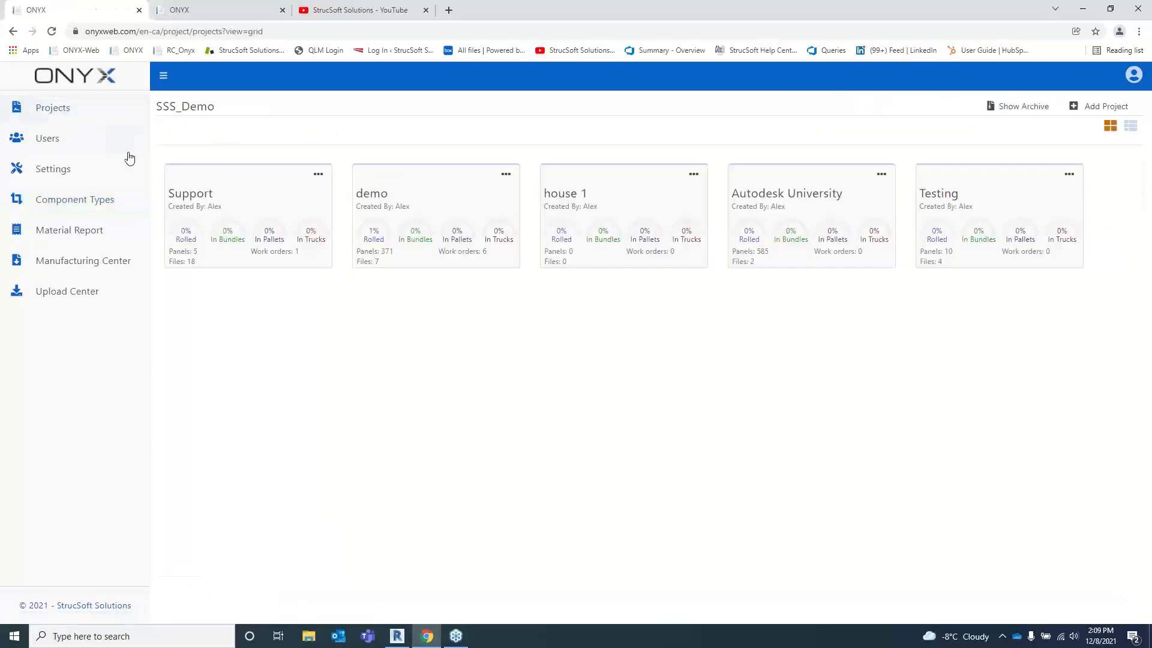
pyautogui.click(54, 170)
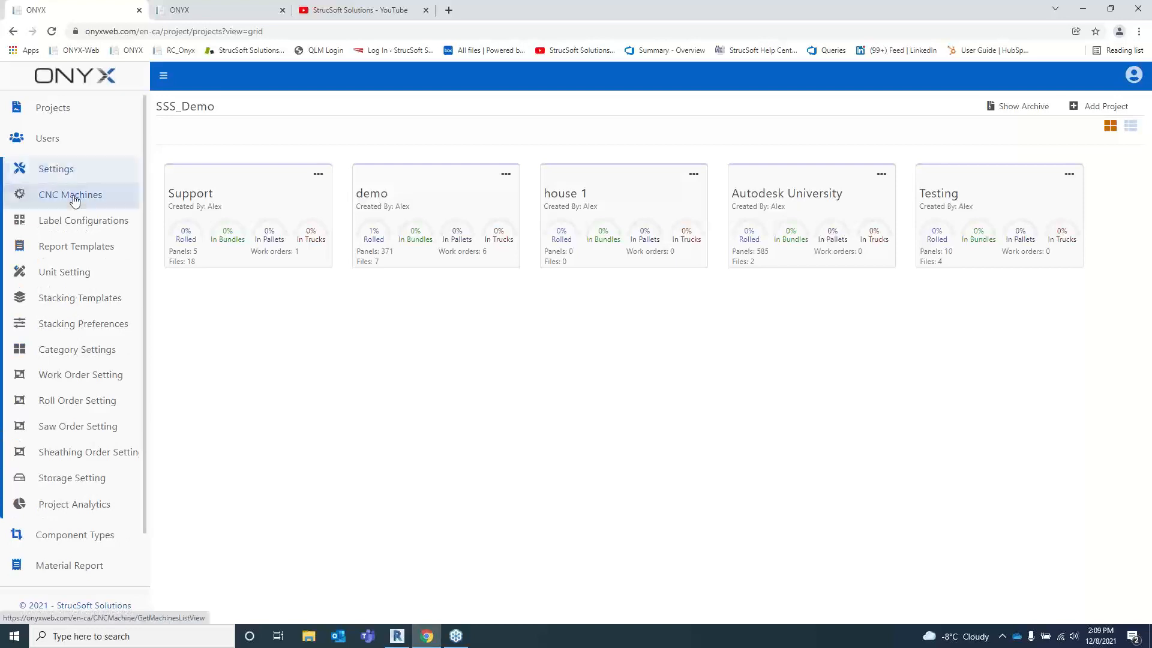
pyautogui.click(71, 194)
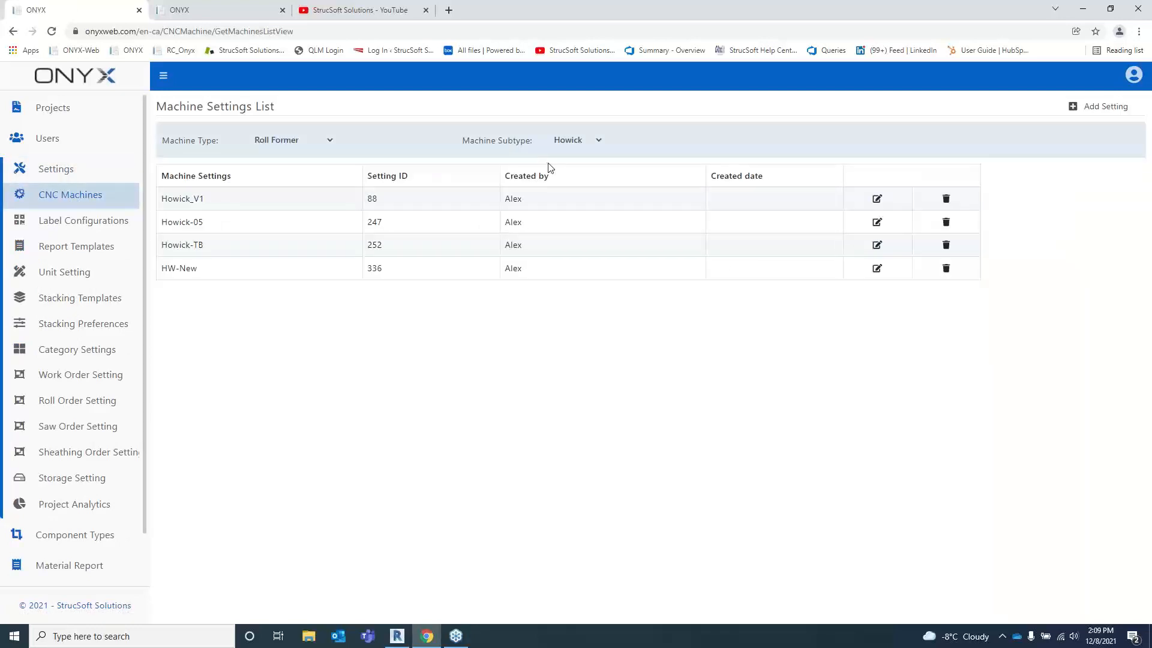
pyautogui.click(585, 142)
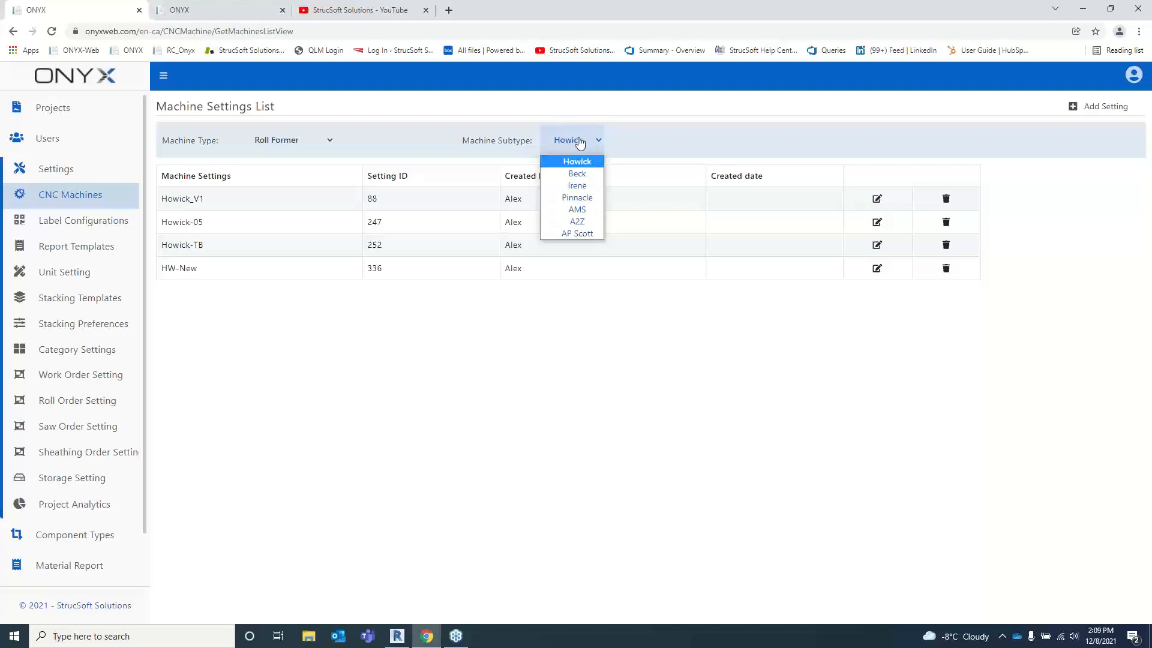
pyautogui.click(331, 144)
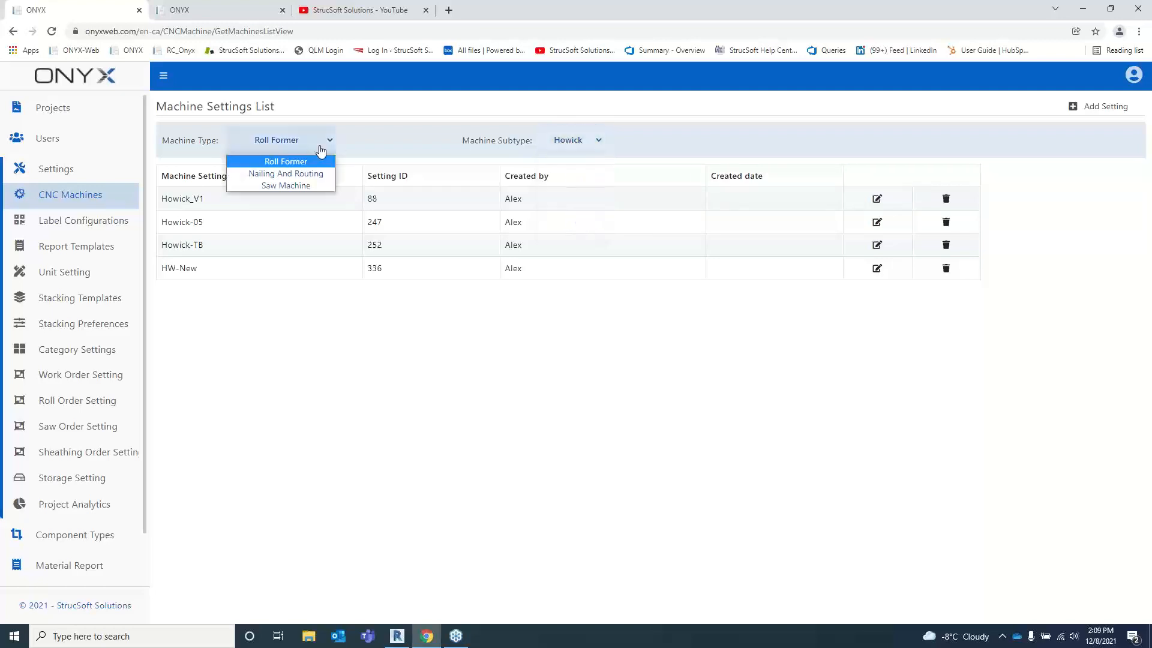
pyautogui.click(292, 174)
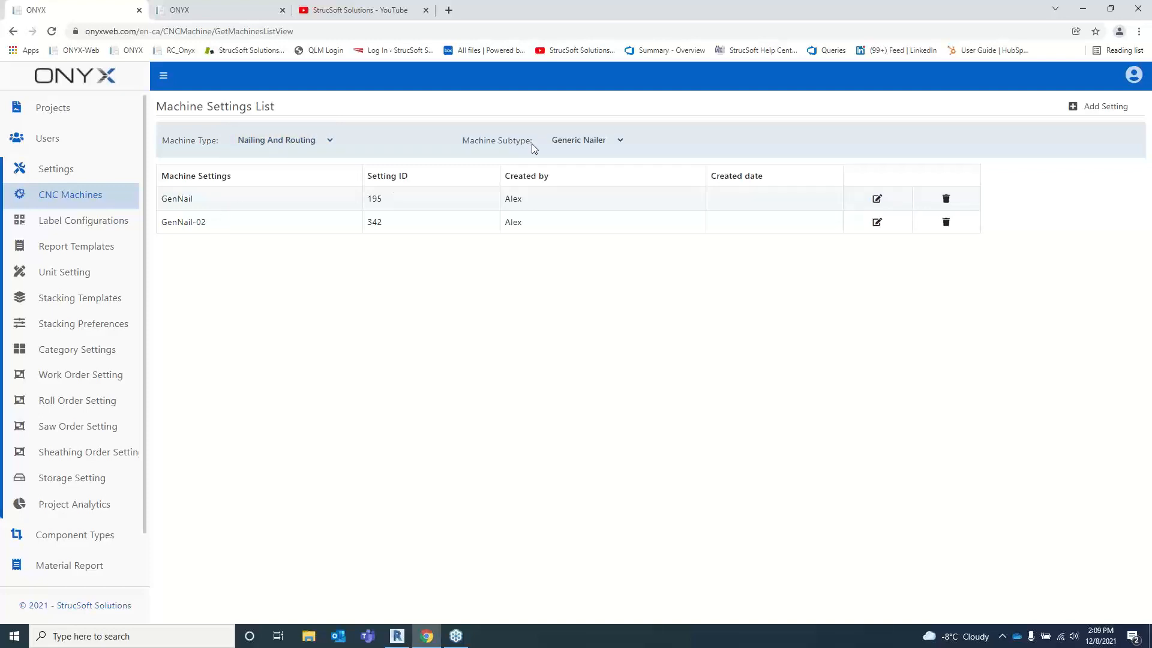
# - Set the dimple clearance of the GenNail-02 nailer setting to .250 inches and save it
pyautogui.click(878, 223)
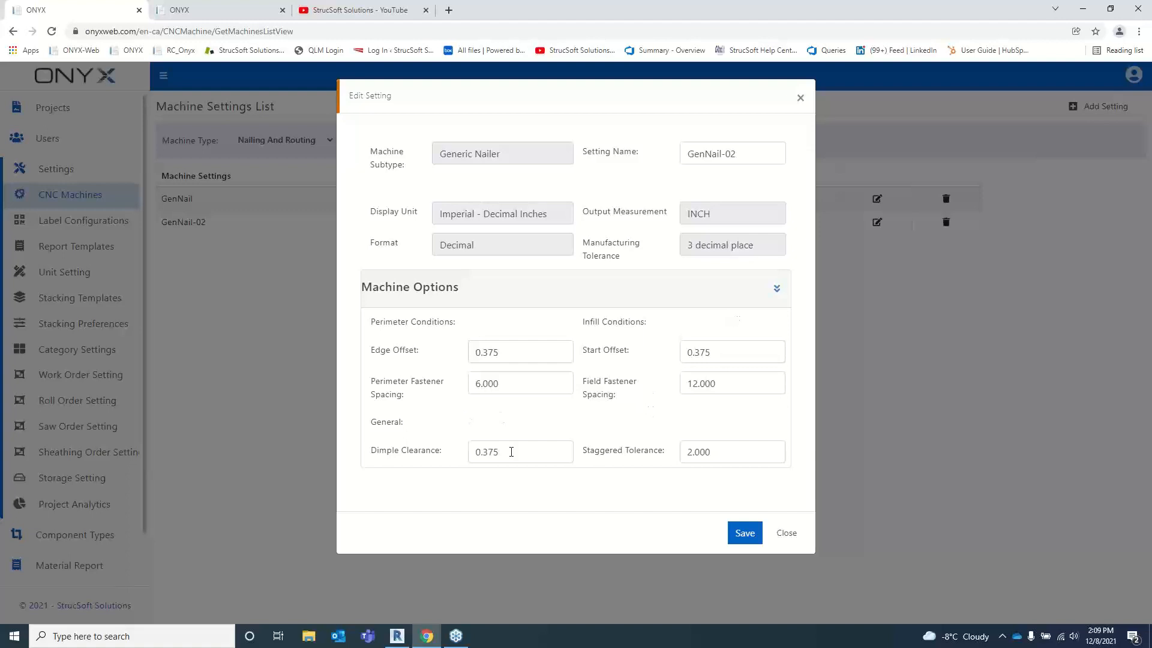
pyautogui.moveTo(511, 452); pyautogui.dragTo(452, 452)
pyautogui.write('.250')
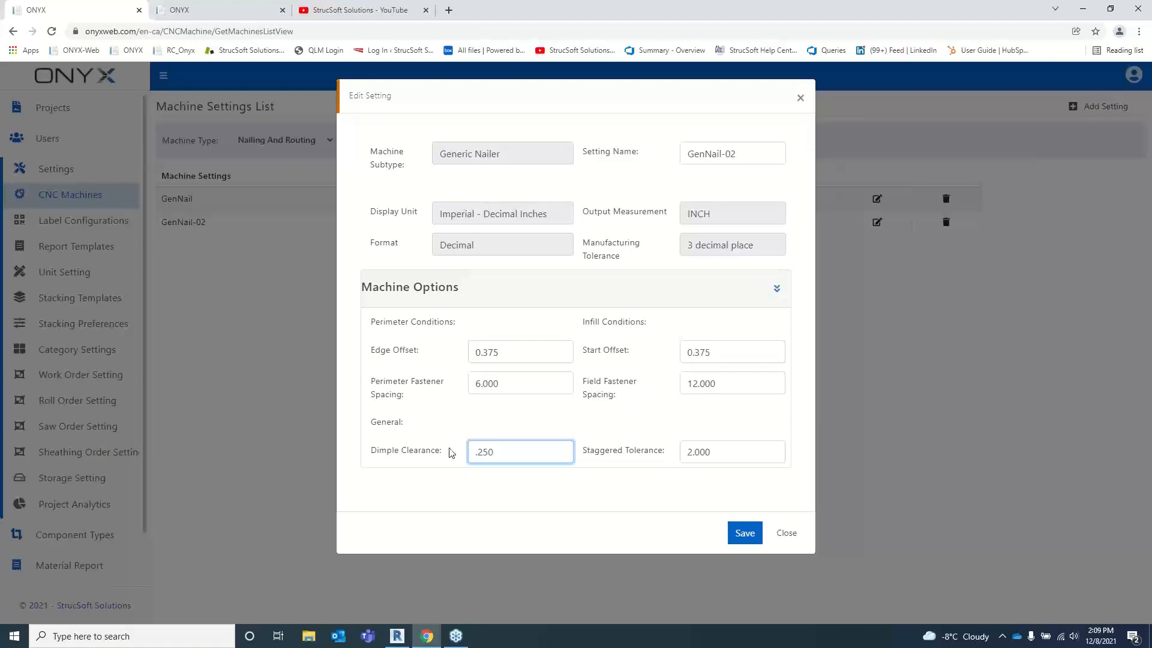
pyautogui.click(744, 533)
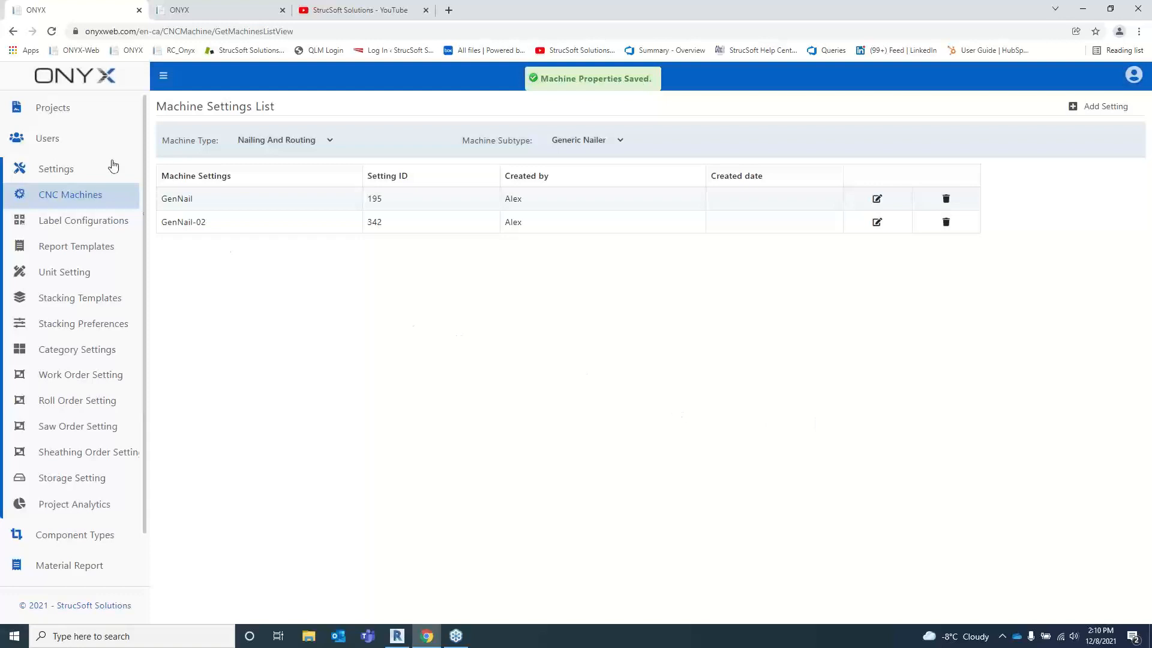
# - Open the Testing project's Panel Manager and select wall panel Panel319
pyautogui.click(58, 105)
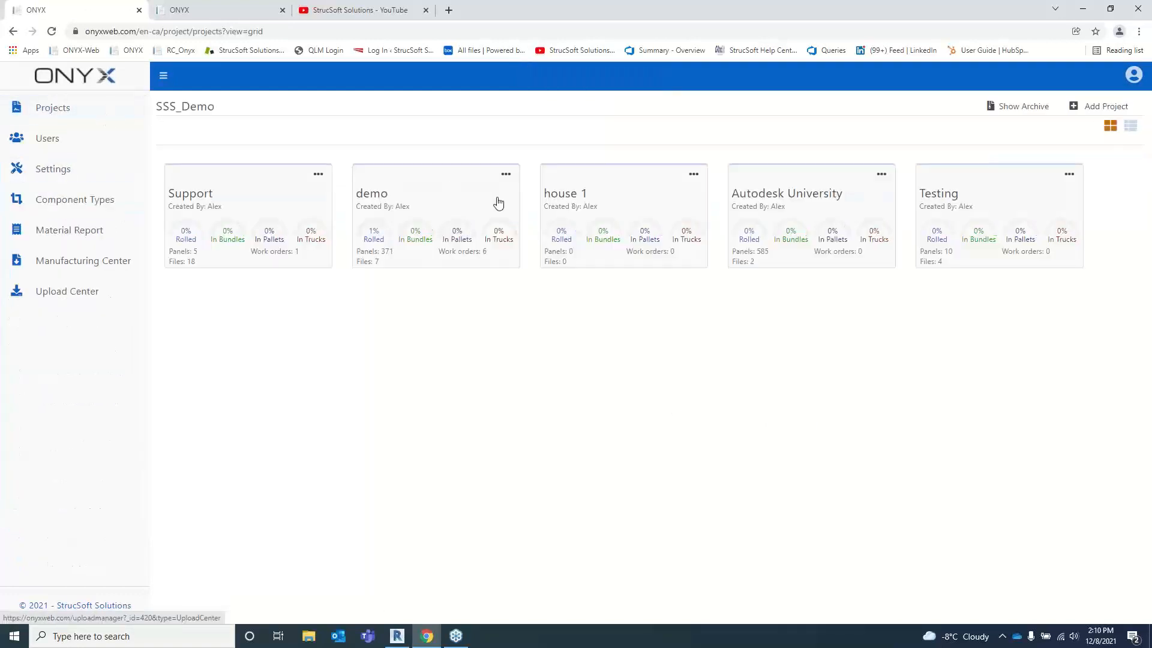
pyautogui.click(949, 201)
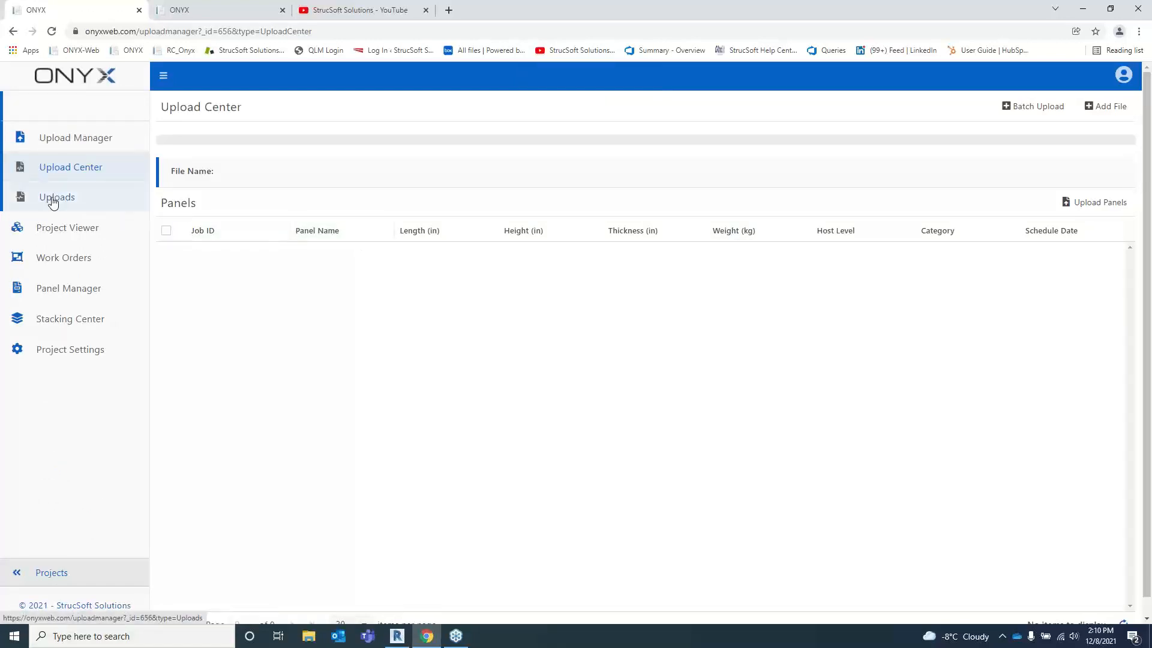
pyautogui.click(60, 290)
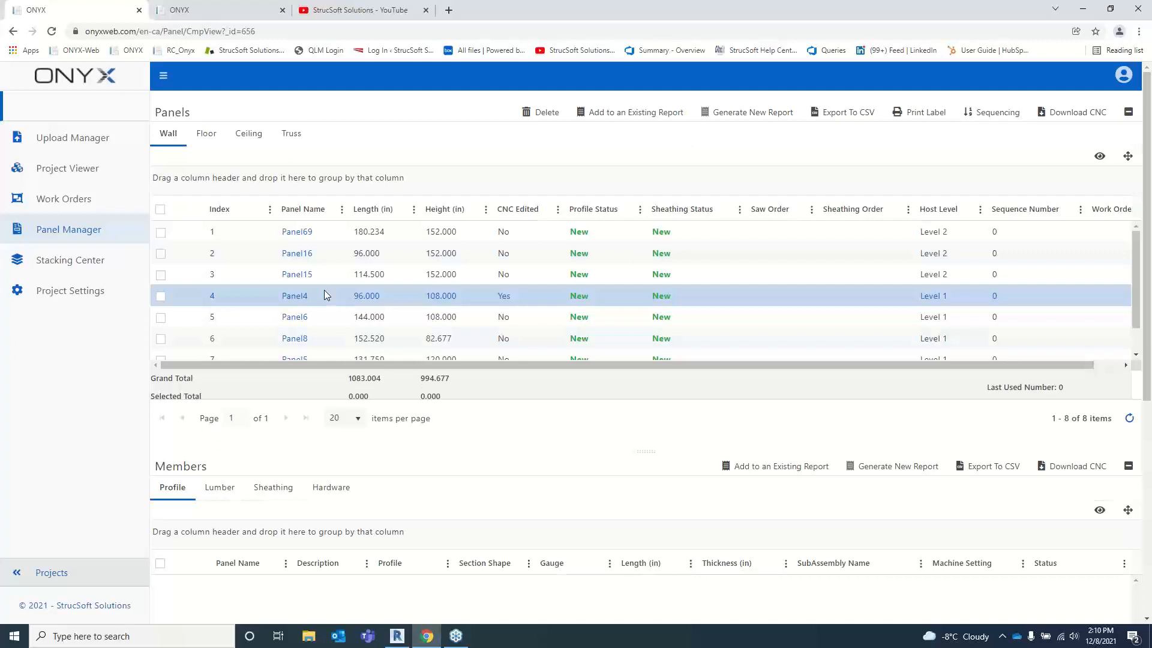
pyautogui.scroll(-1, 260, 266)
pyautogui.scroll(-1, 259, 266)
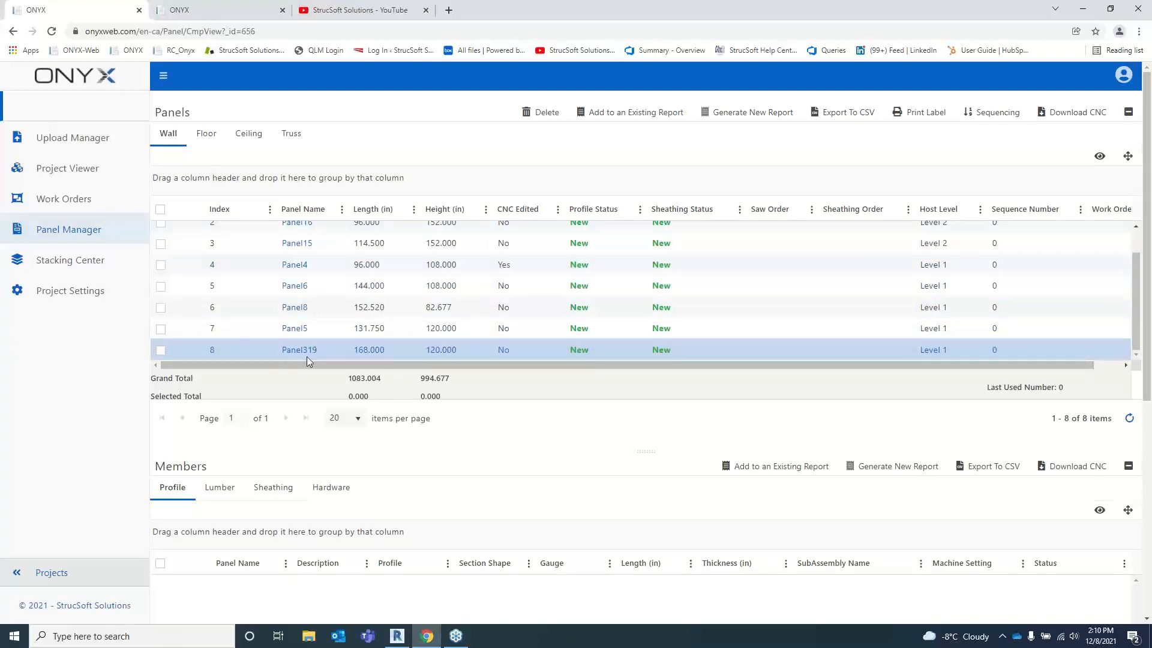
pyautogui.click(159, 352)
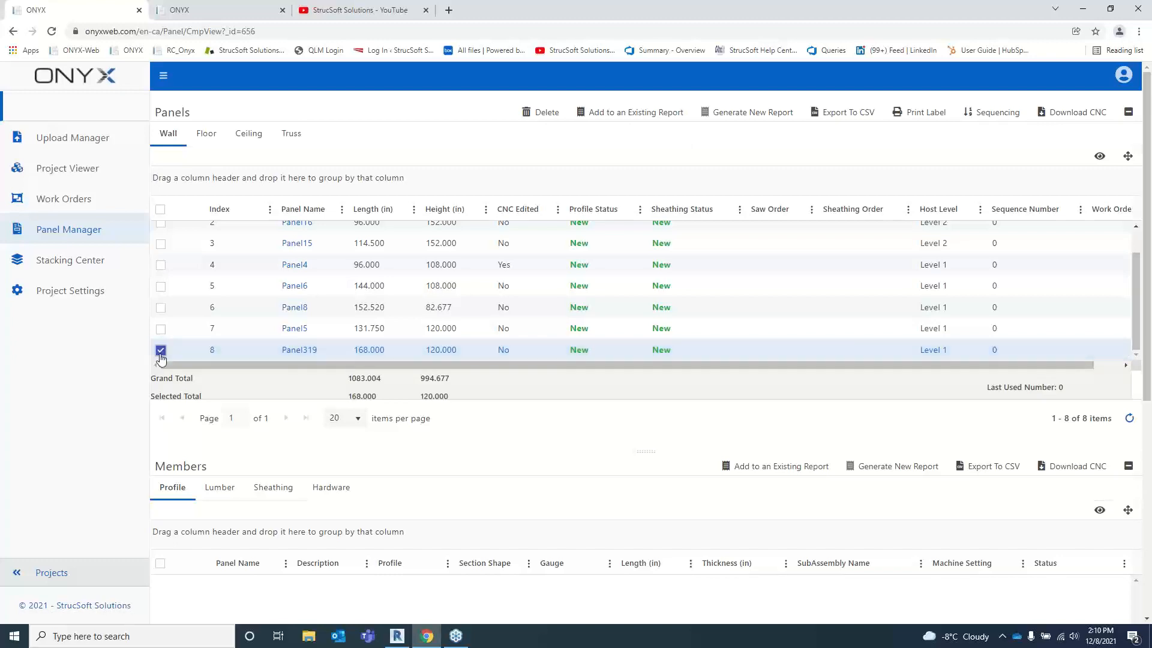
# - Review Panel319's profile members with their subassembly names and machine settings, clearing any filter on the SubAssembly Name column
pyautogui.scroll(-3, 510, 134)
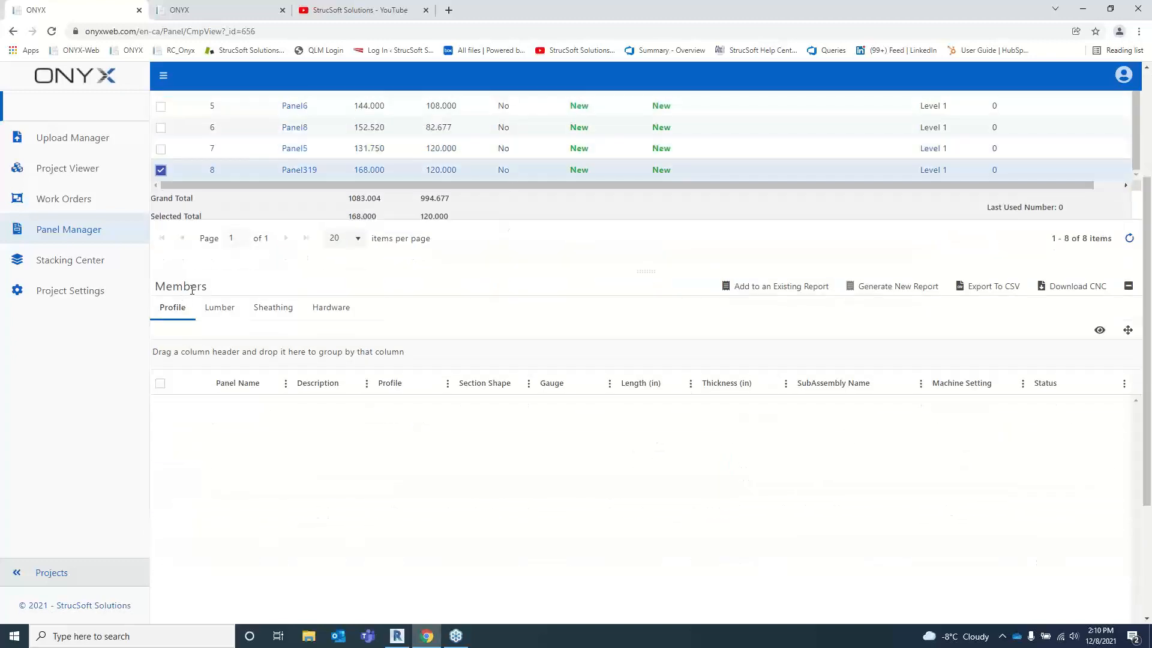
pyautogui.scroll(-1, 478, 267)
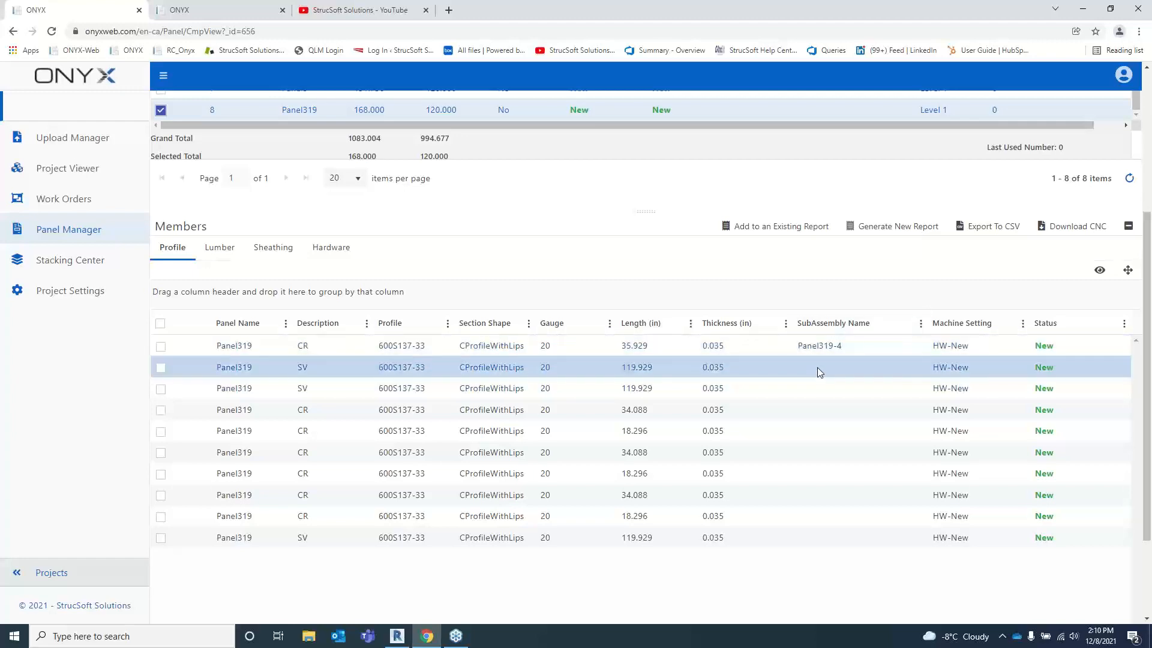
pyautogui.scroll(1, 822, 360)
pyautogui.scroll(-2, 838, 320)
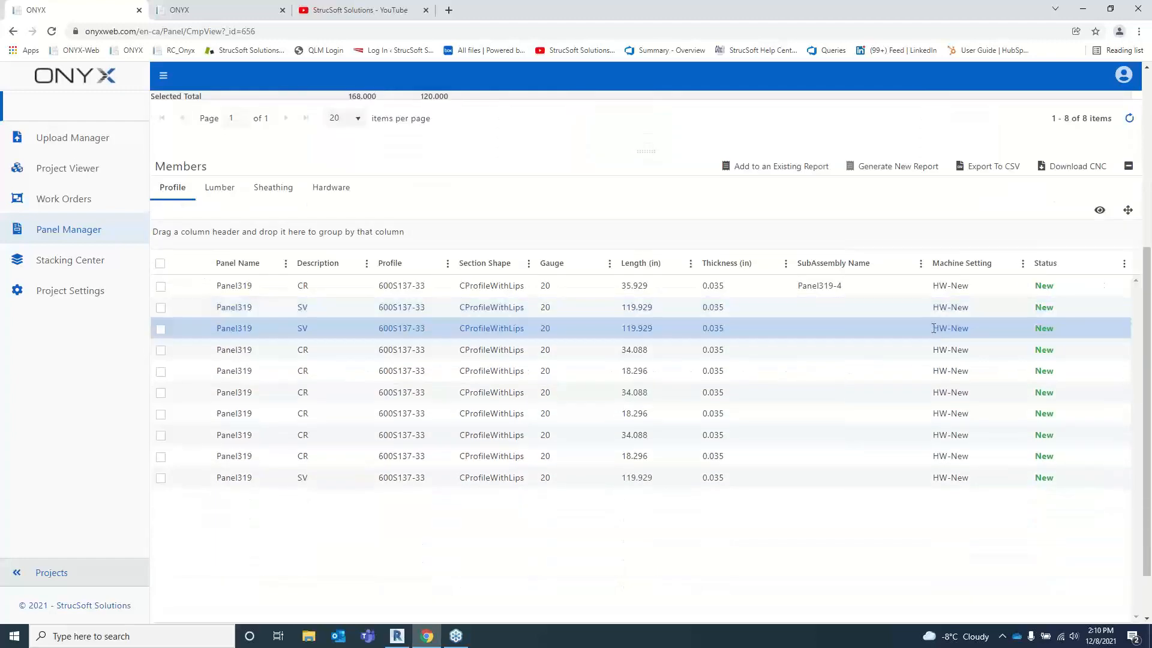
pyautogui.click(920, 263)
pyautogui.moveTo(942, 340)
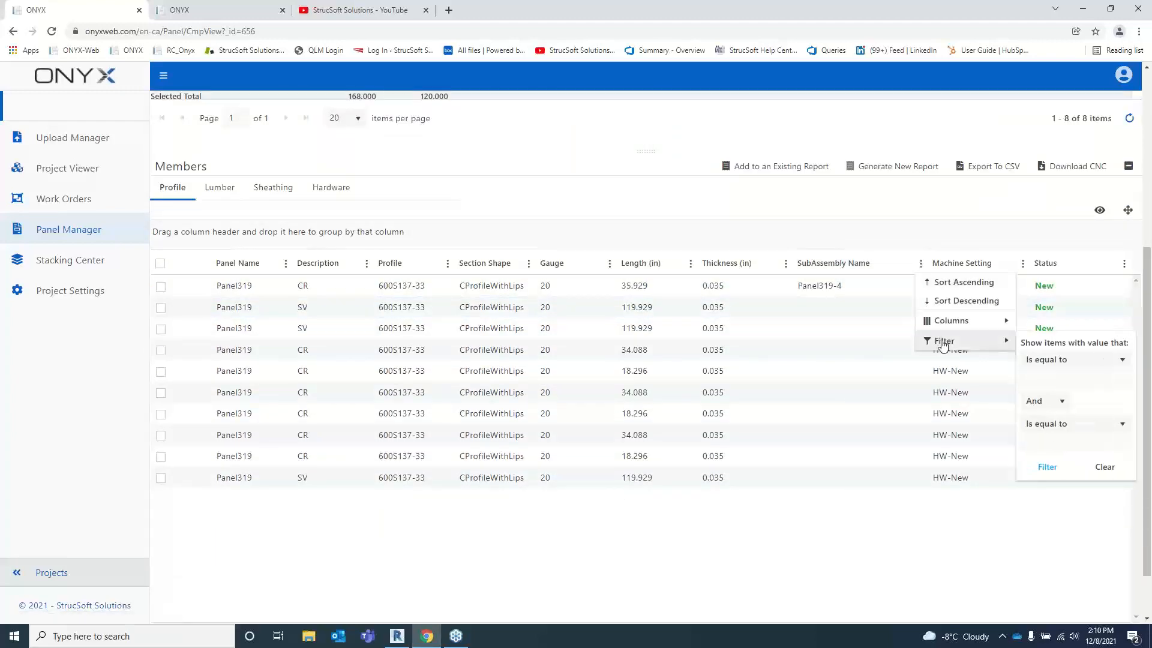
pyautogui.click(1104, 466)
pyautogui.scroll(-1, 702, 210)
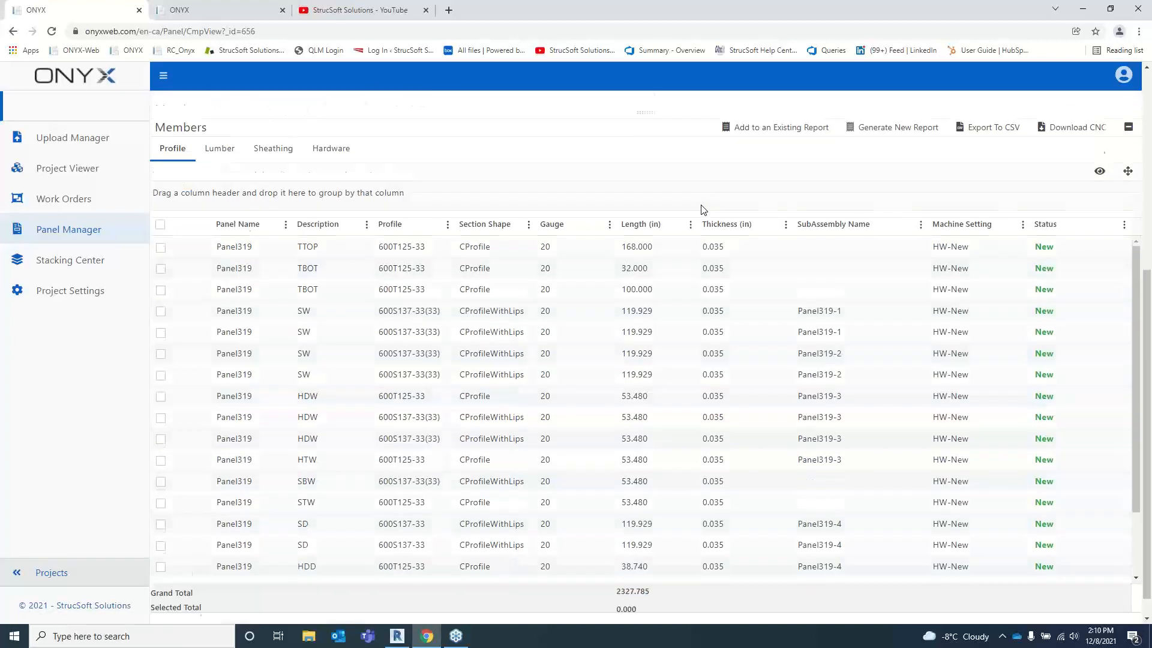
pyautogui.scroll(-1, 605, 240)
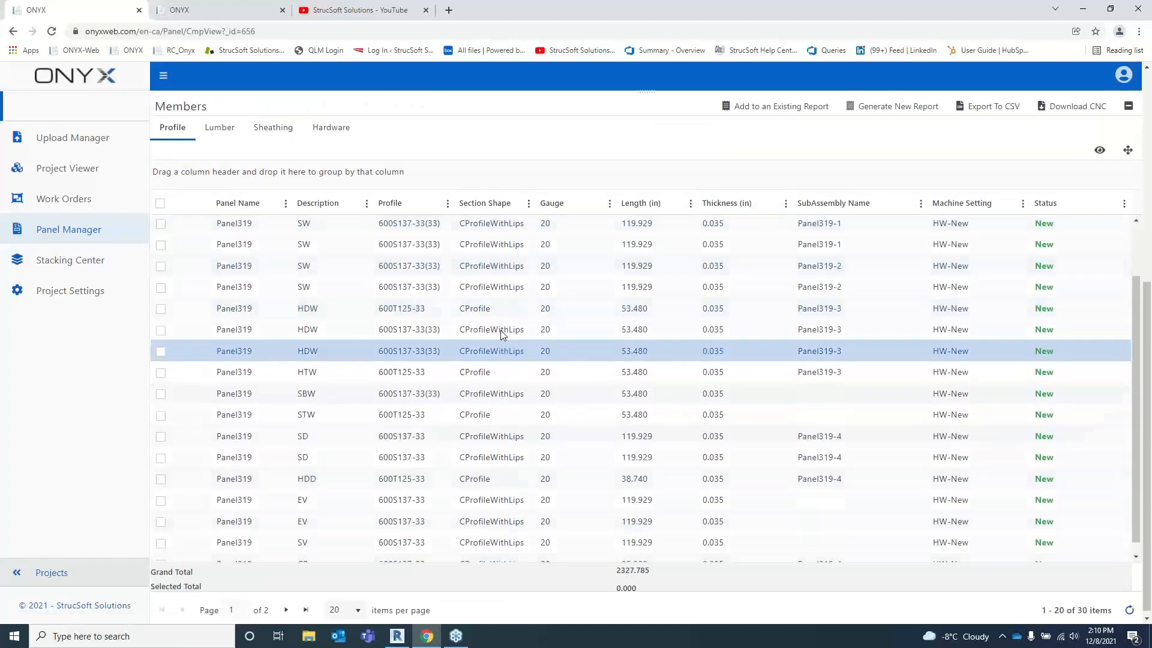
pyautogui.scroll(1, 502, 332)
pyautogui.scroll(-1, 502, 335)
pyautogui.scroll(1, 502, 336)
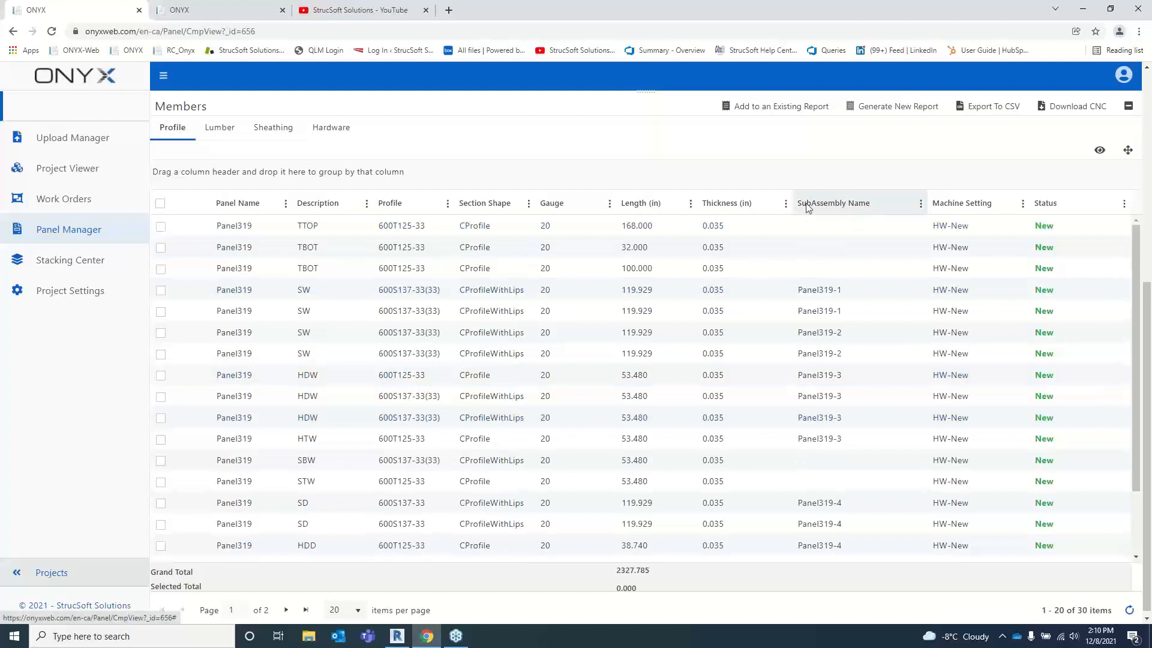
# - Check that SubAssembly Name is among the shown member columns and review the subassembly values in the Profile members list
pyautogui.click(786, 206)
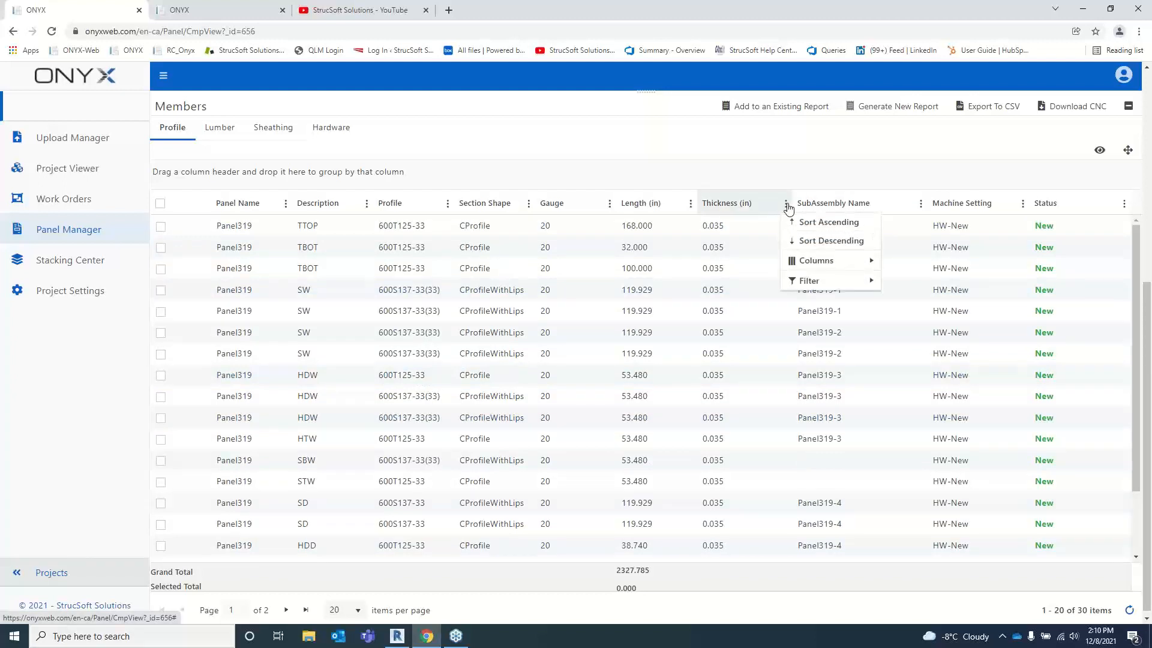
pyautogui.click(920, 204)
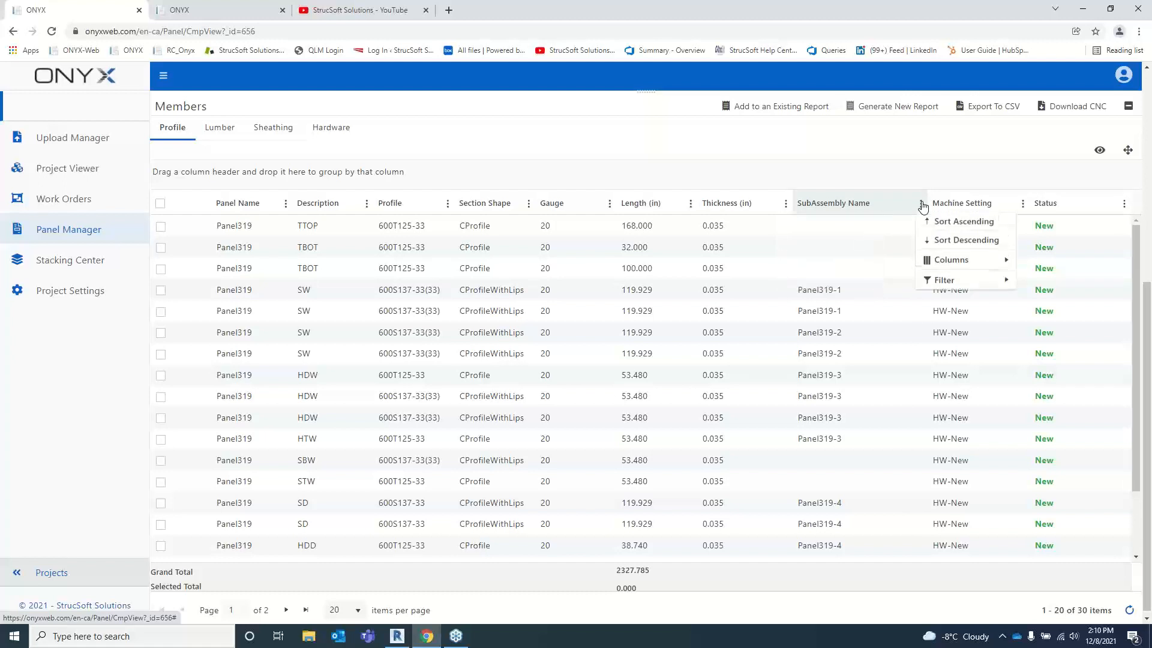
pyautogui.moveTo(955, 259)
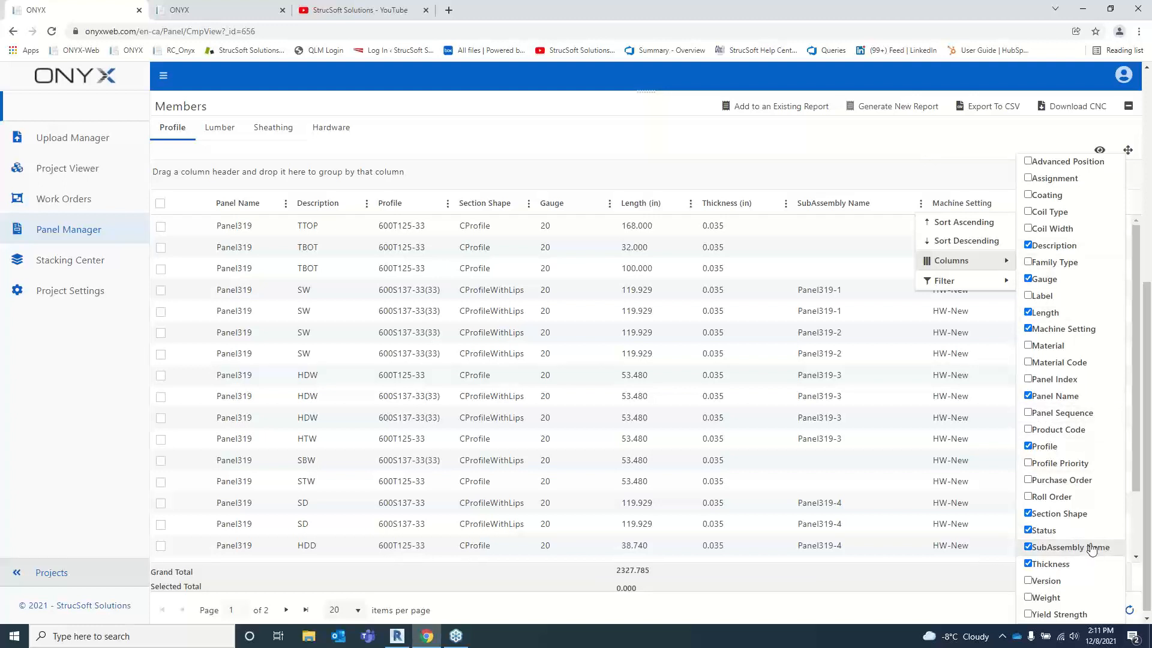
pyautogui.click(835, 157)
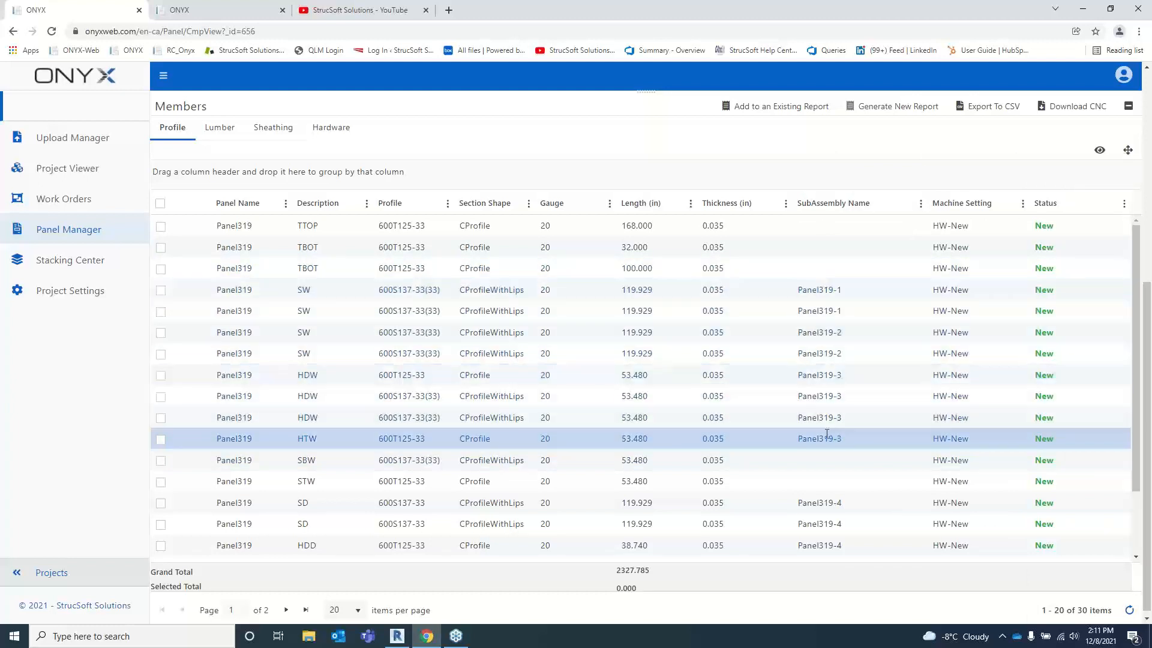
pyautogui.scroll(-1, 827, 433)
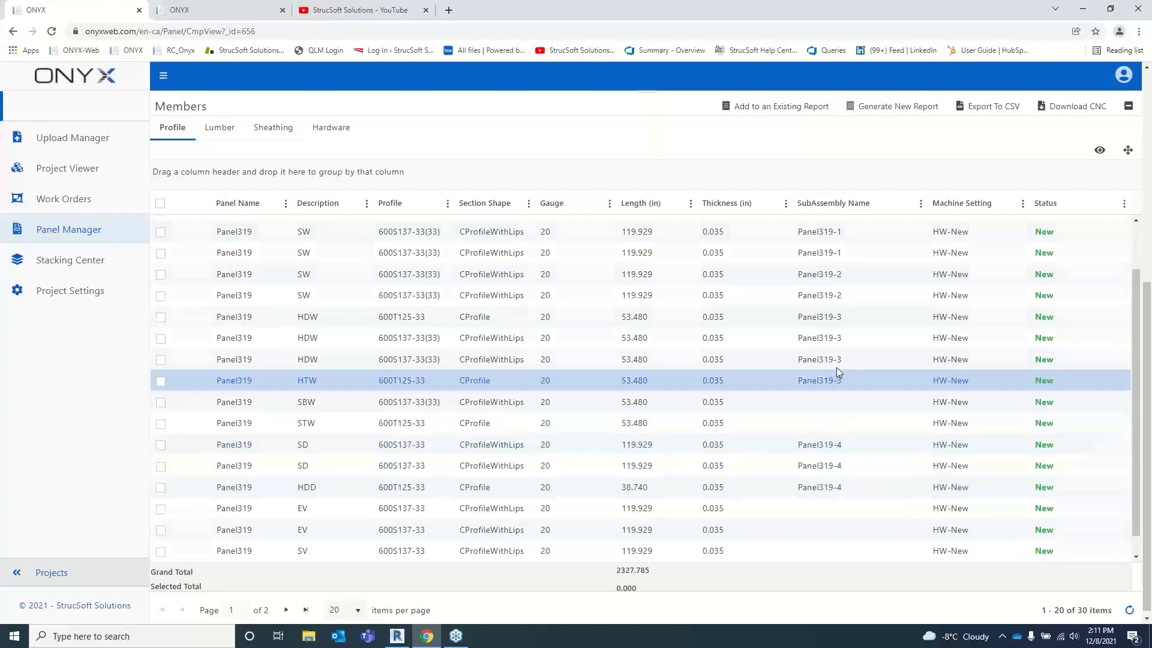
pyautogui.scroll(1, 836, 367)
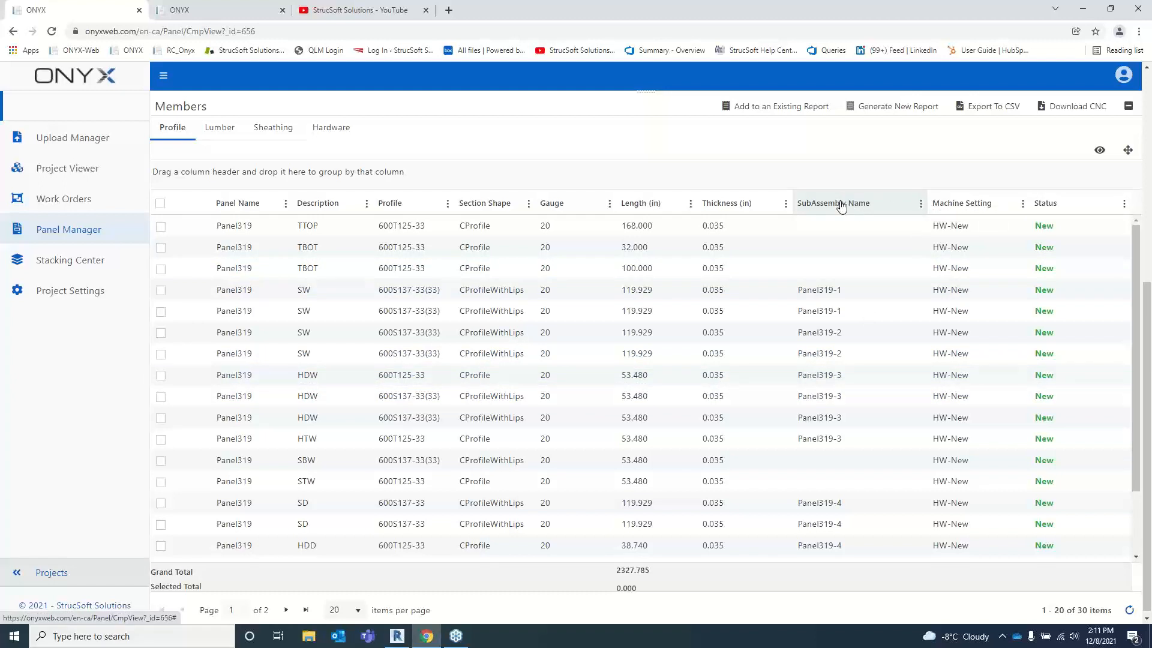
# - Group the Profile members by SubAssembly Name and show 150 items per page
pyautogui.moveTo(841, 204); pyautogui.dragTo(545, 179)
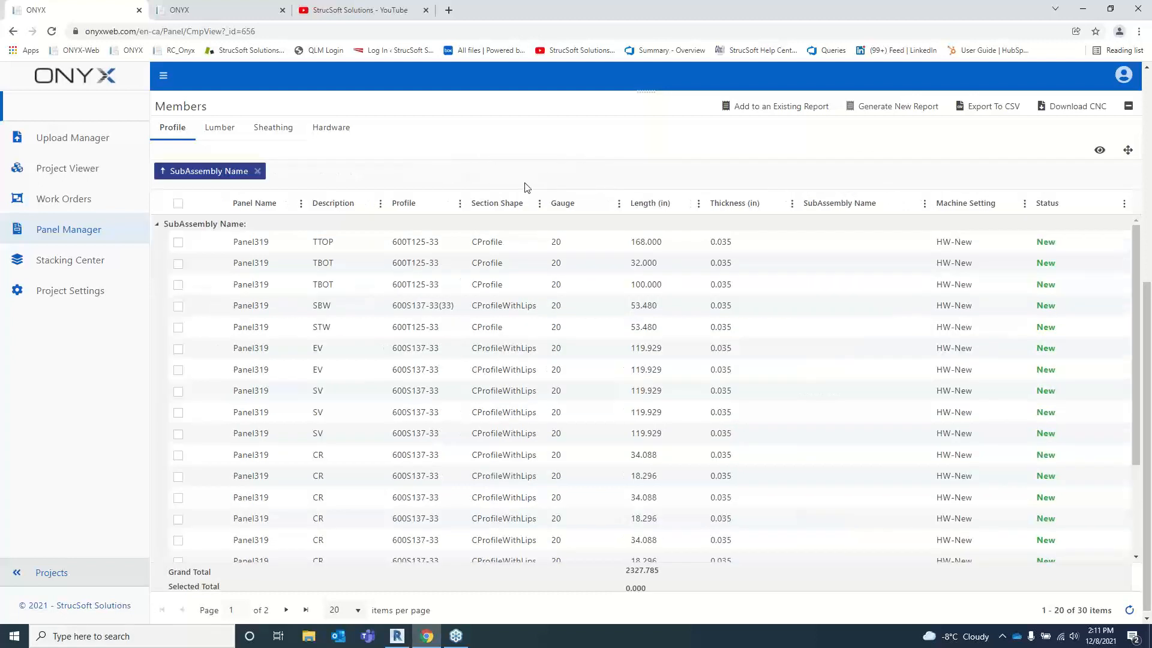
pyautogui.click(157, 224)
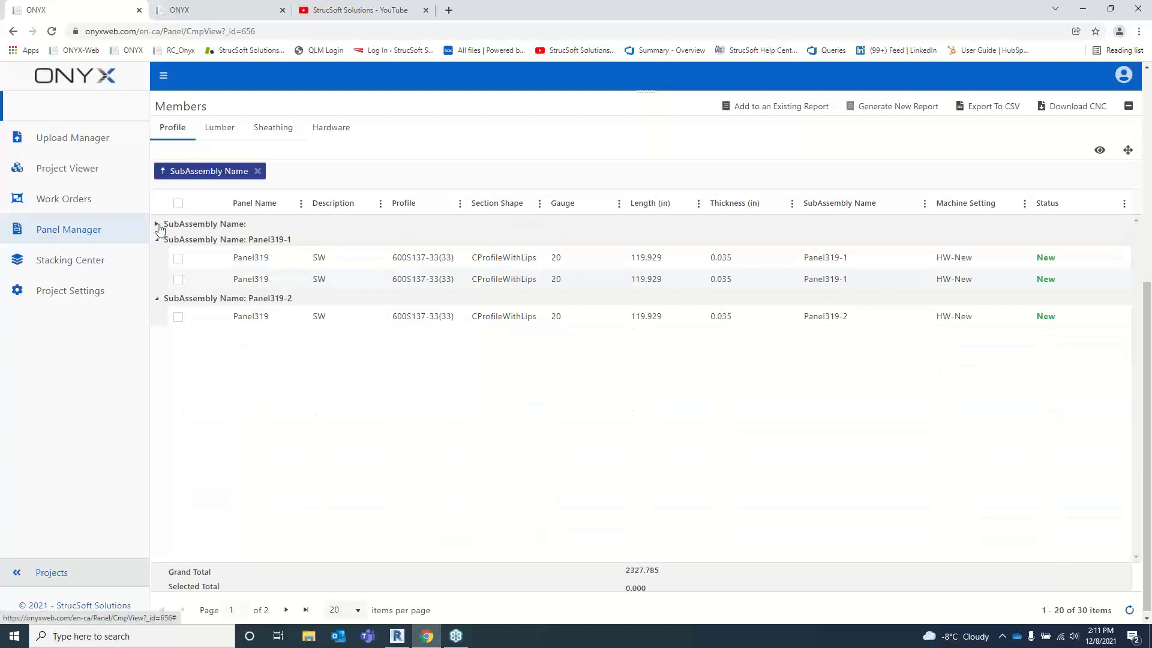
pyautogui.click(157, 224)
pyautogui.click(355, 611)
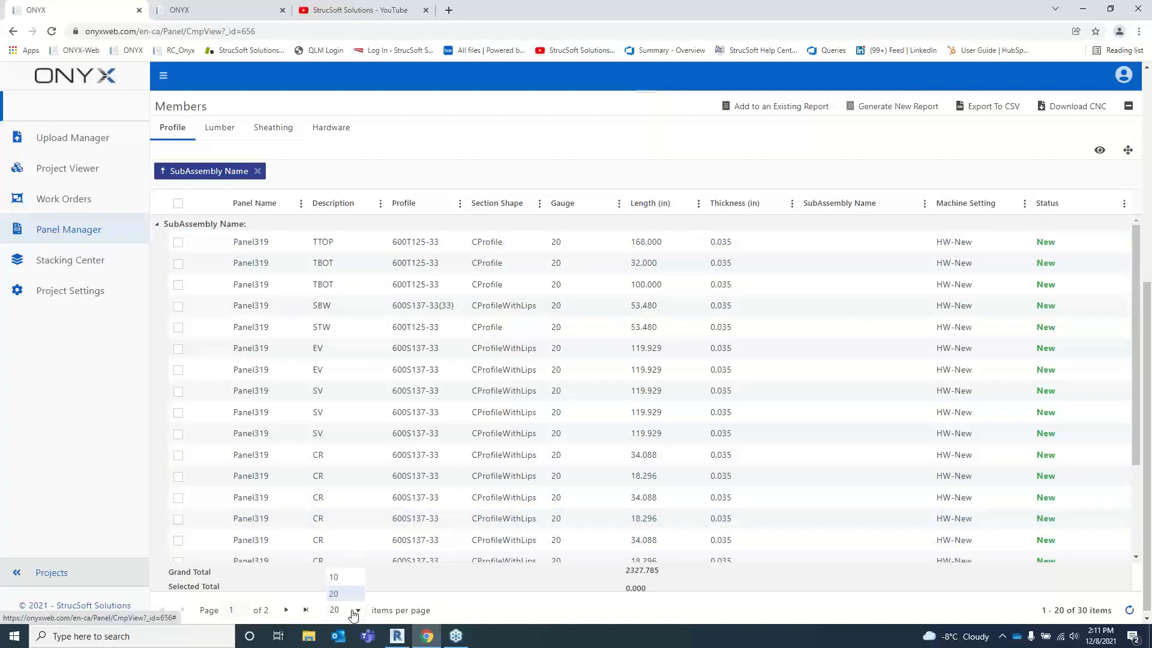
pyautogui.click(337, 591)
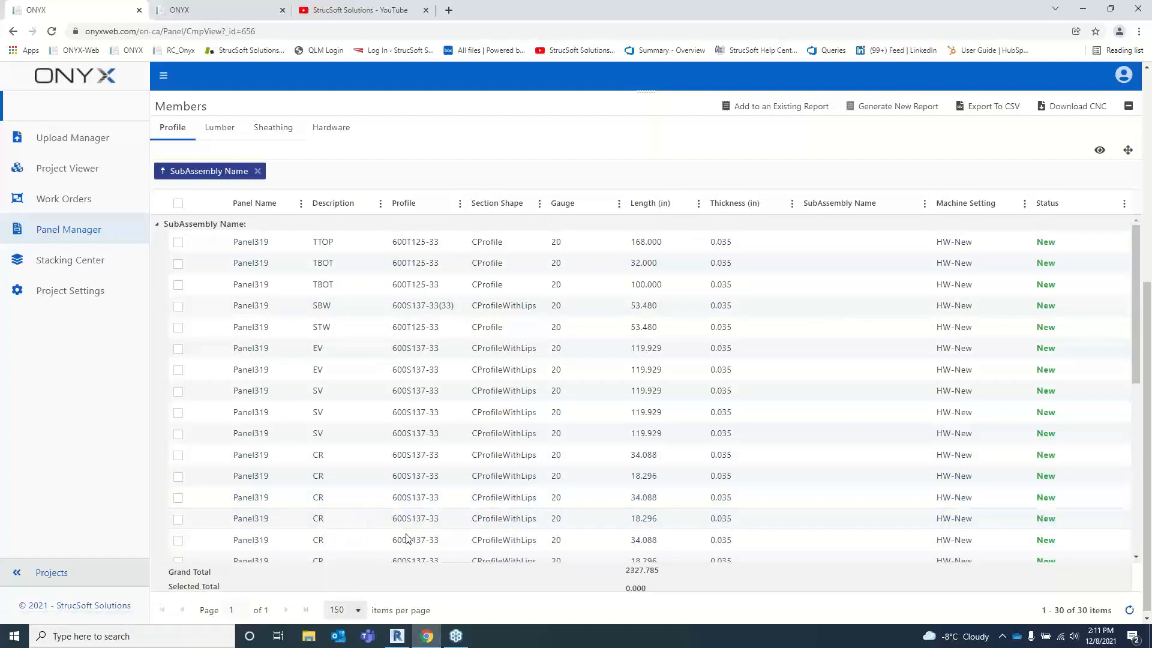
# - Collapse all subassembly groups in the members list and check which members belong to Panel319-1
pyautogui.click(157, 223)
pyautogui.click(157, 240)
pyautogui.click(157, 255)
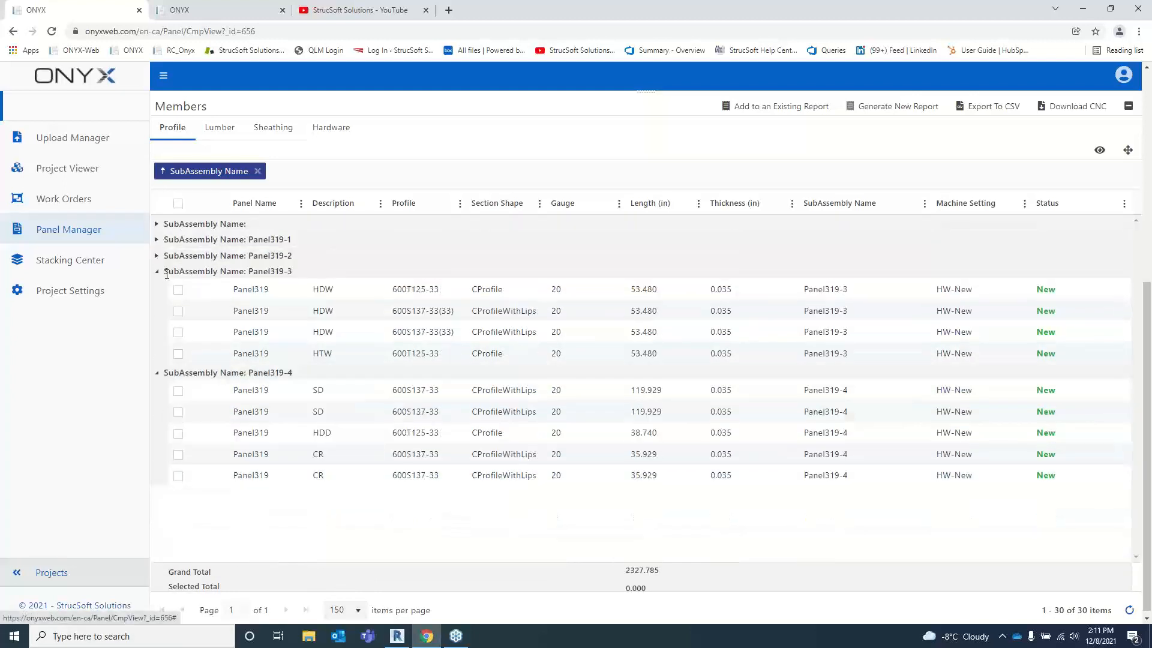
pyautogui.click(156, 271)
pyautogui.click(157, 287)
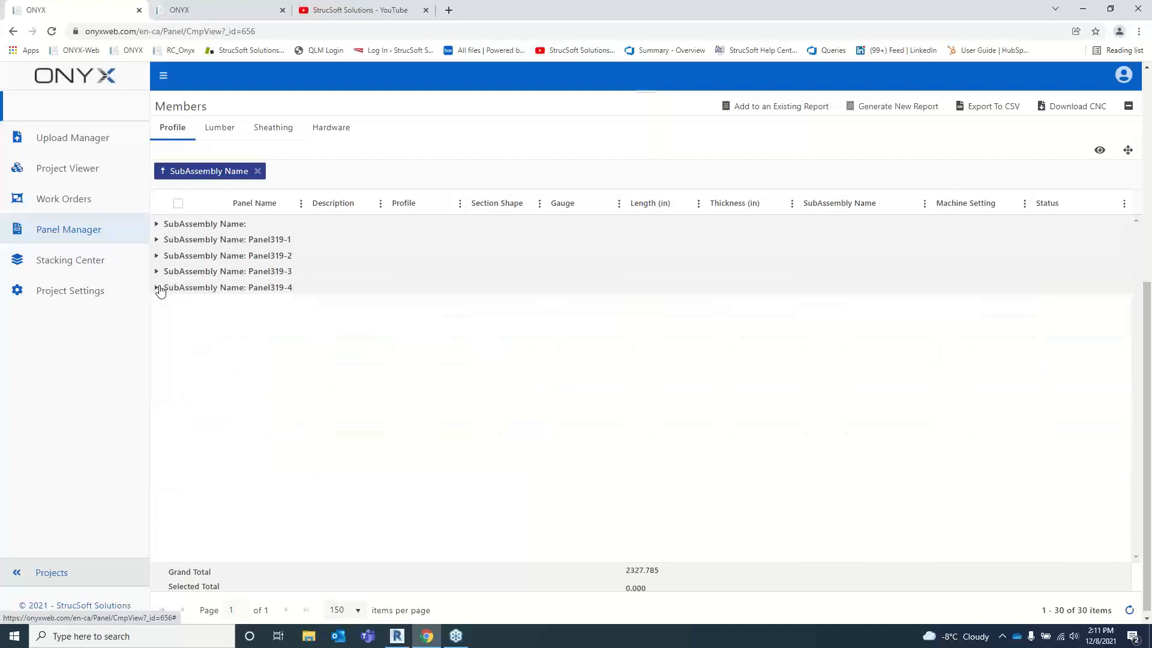
pyautogui.click(157, 241)
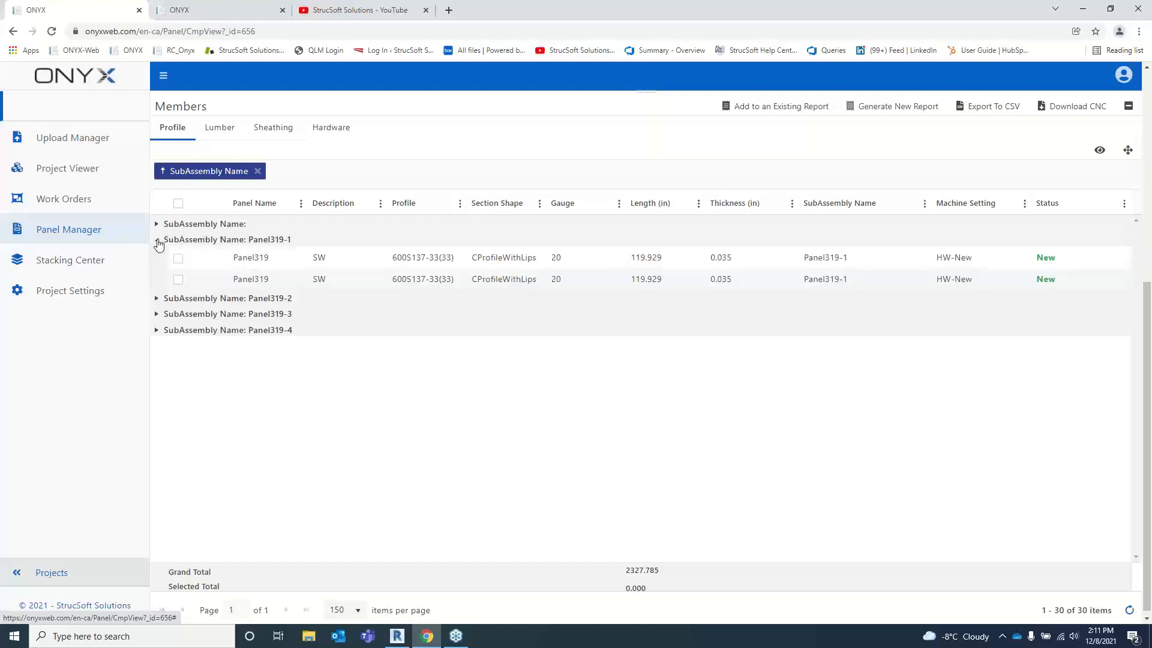
pyautogui.click(157, 240)
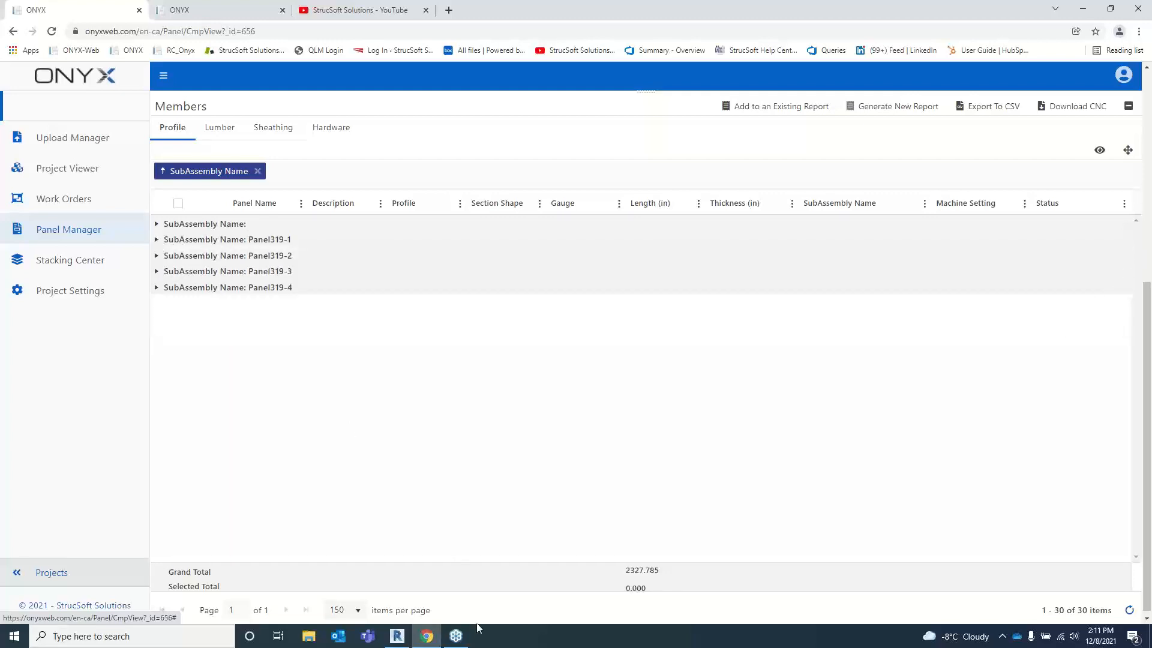
# - Switch to Revit, check the BIMSF_Subassembly value of the cripple above the door, and return to ONYX in Chrome
pyautogui.click(397, 635)
pyautogui.scroll(2, 602, 302)
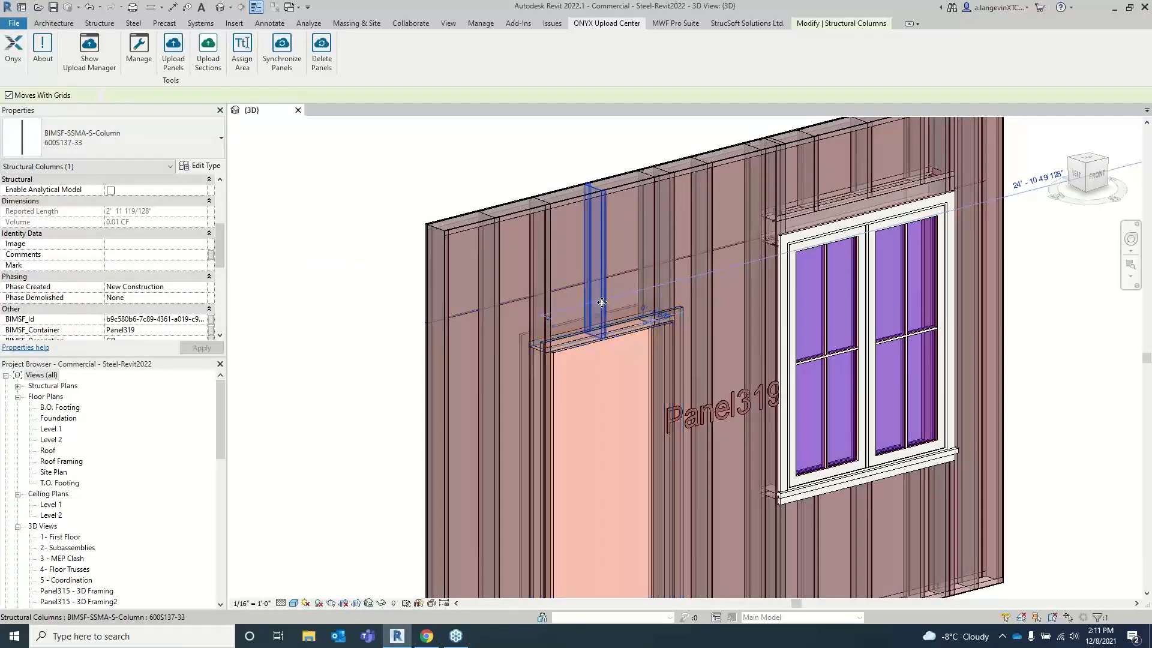
pyautogui.scroll(-5, 144, 251)
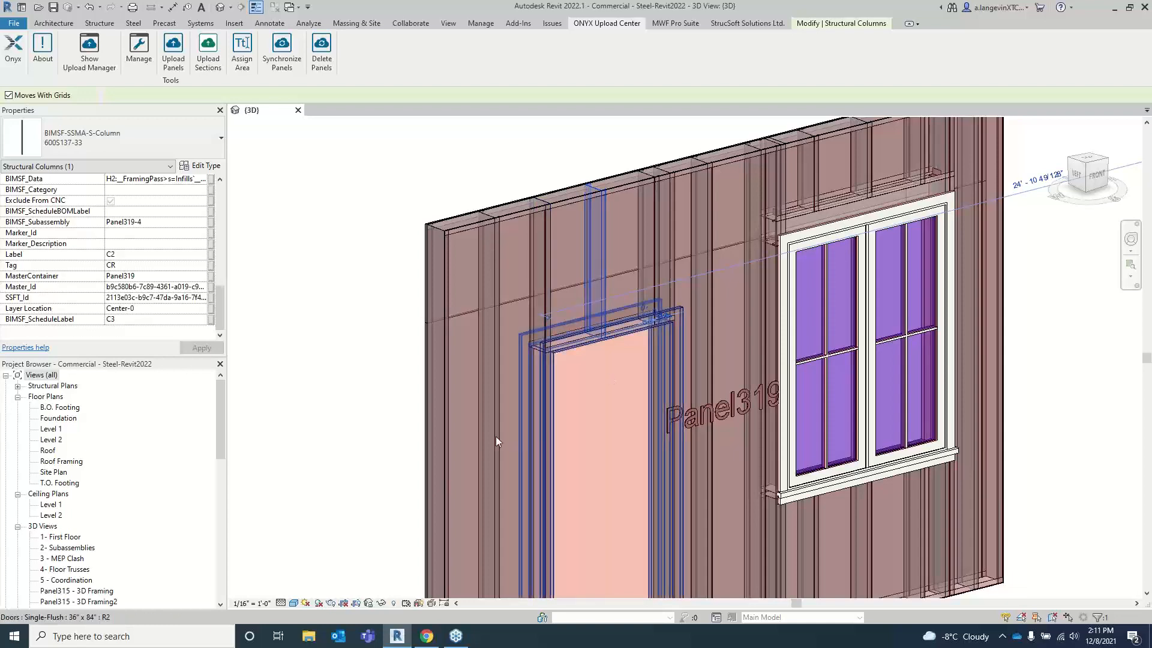
pyautogui.moveTo(427, 636)
pyautogui.click(435, 583)
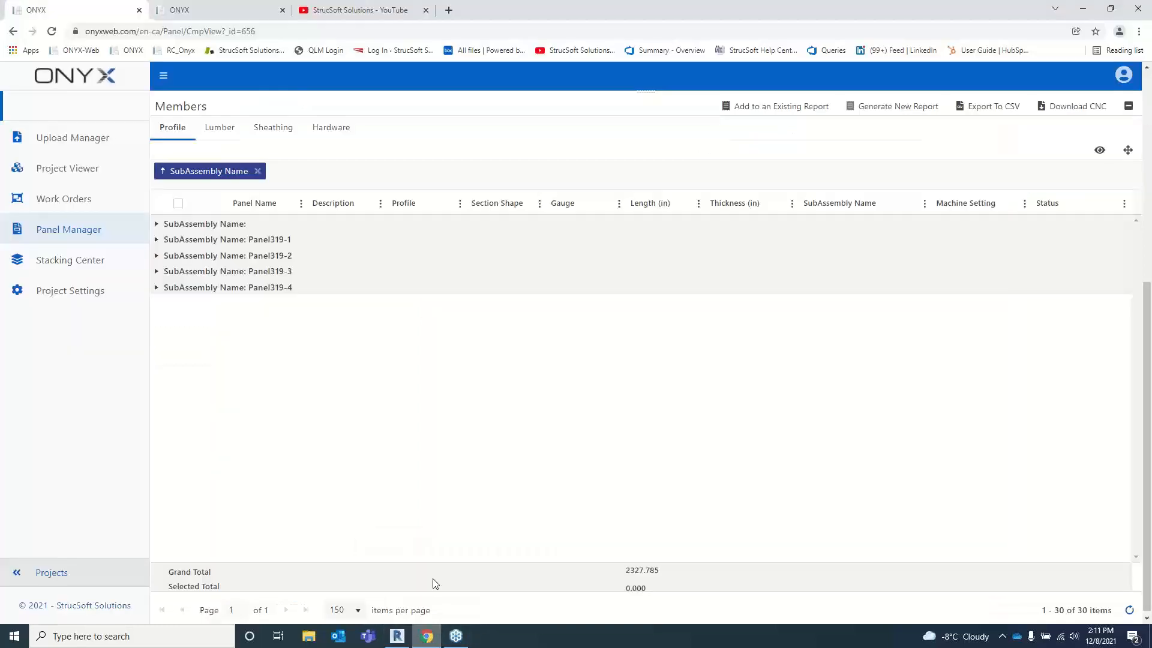
# - Select all five Panel319-4 members, download their CNC files, and check the contents of the downloaded HW-New_280.zip
pyautogui.click(156, 288)
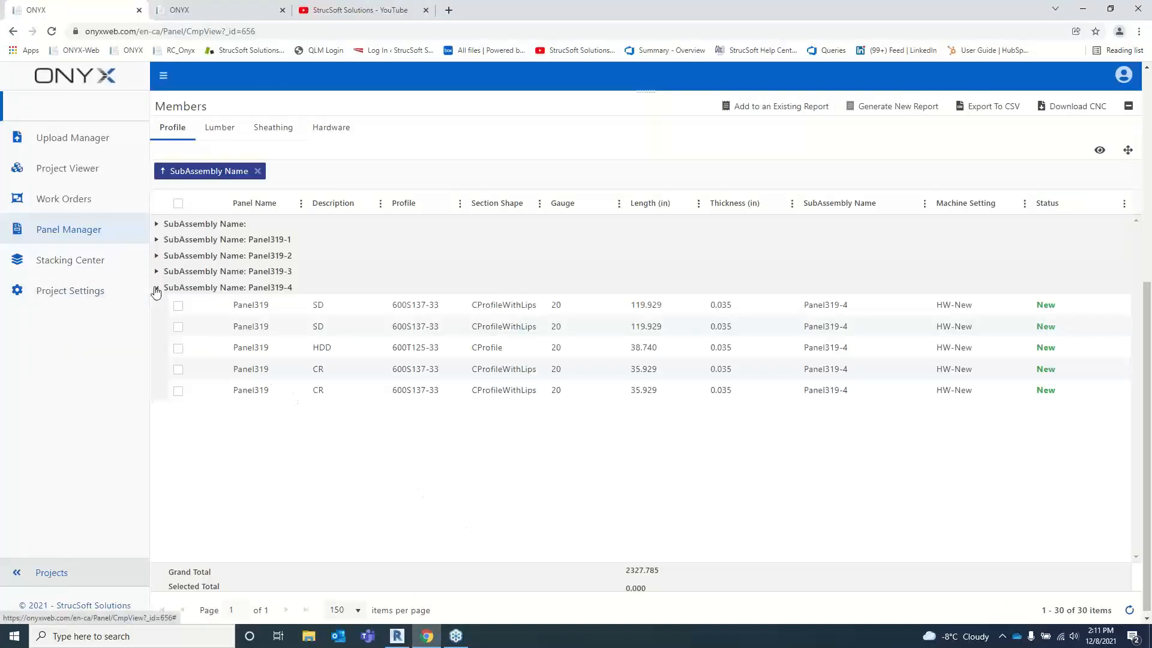
pyautogui.click(178, 305)
pyautogui.click(178, 326)
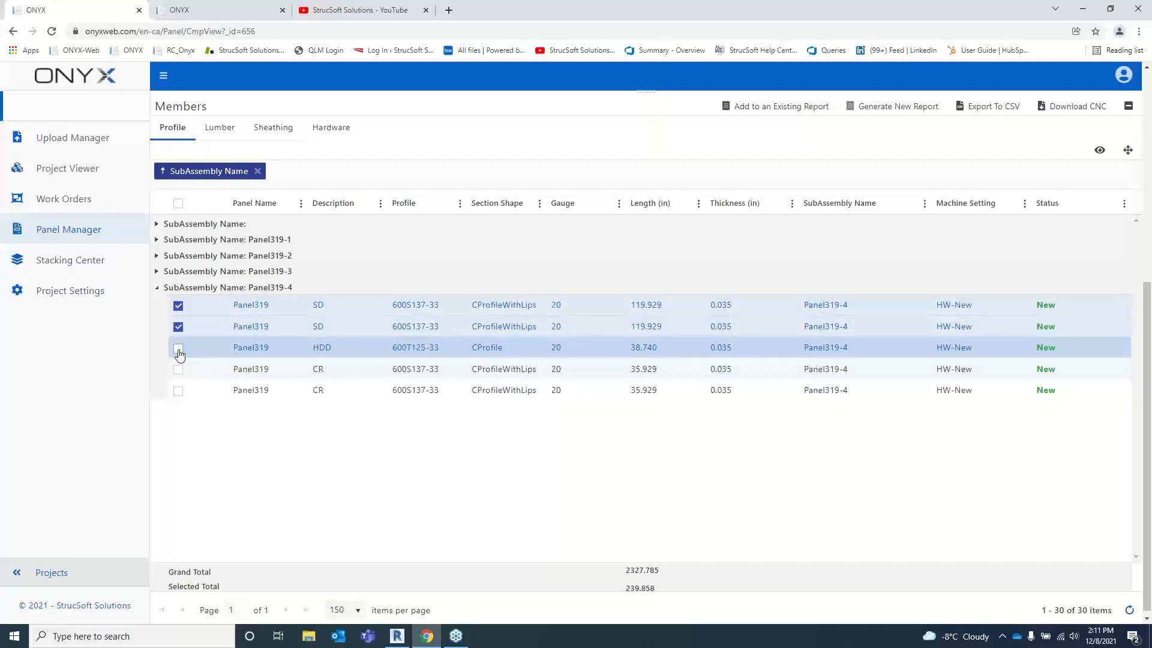
pyautogui.click(178, 347)
pyautogui.click(179, 369)
pyautogui.click(178, 390)
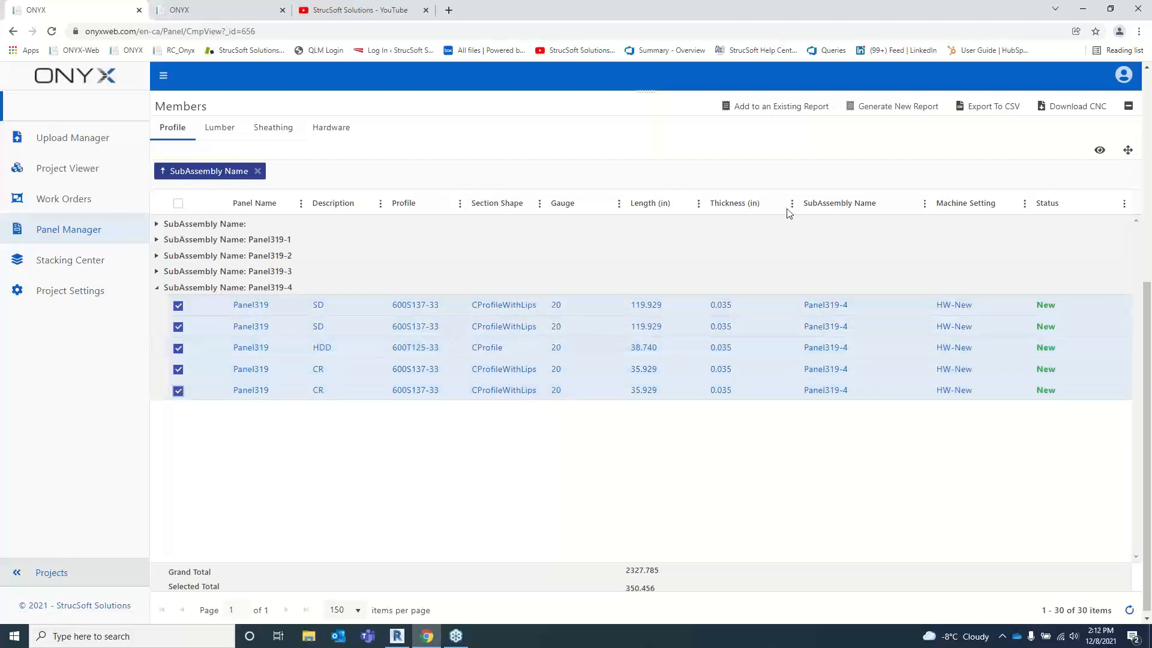
pyautogui.scroll(2, 924, 234)
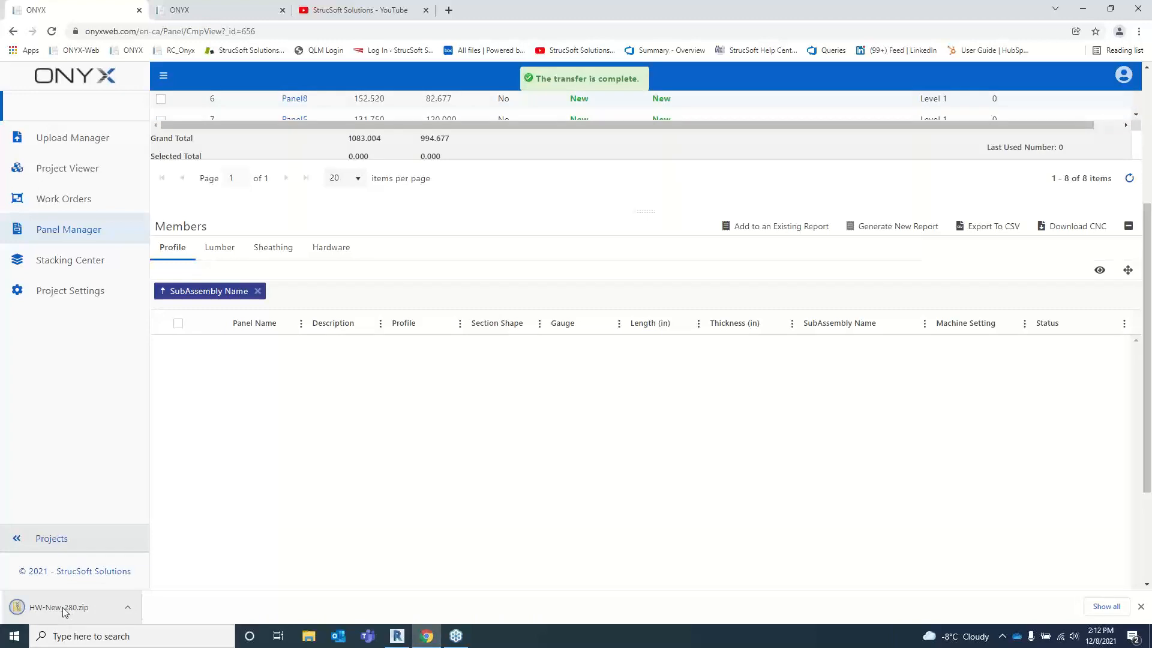
pyautogui.click(63, 609)
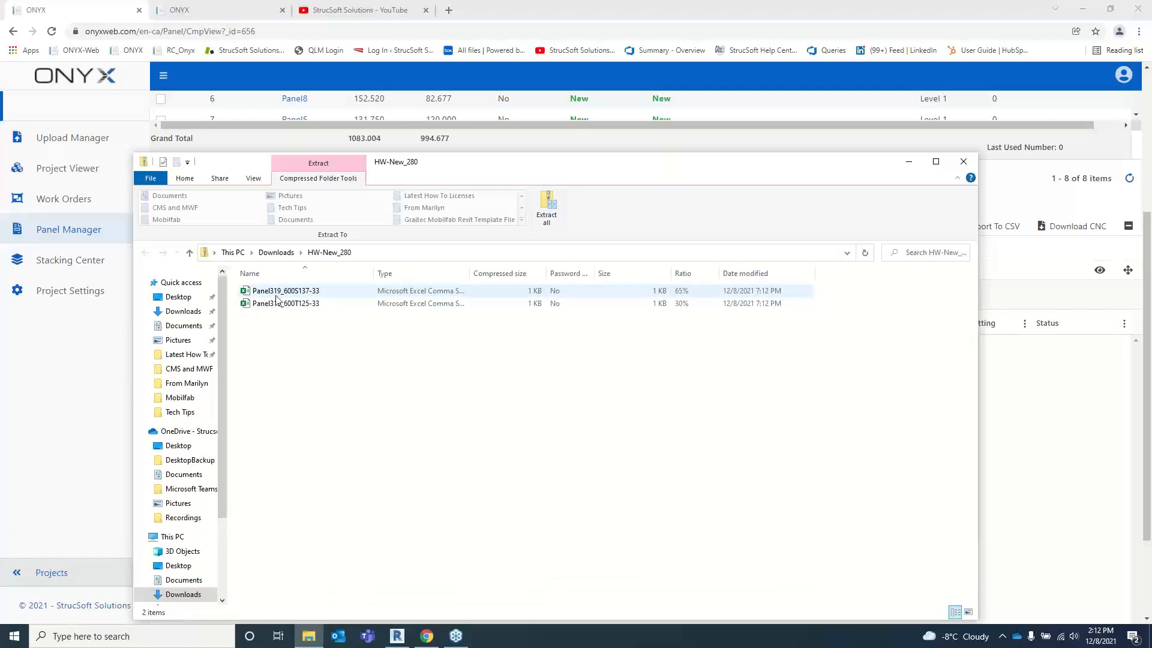
pyautogui.click(958, 161)
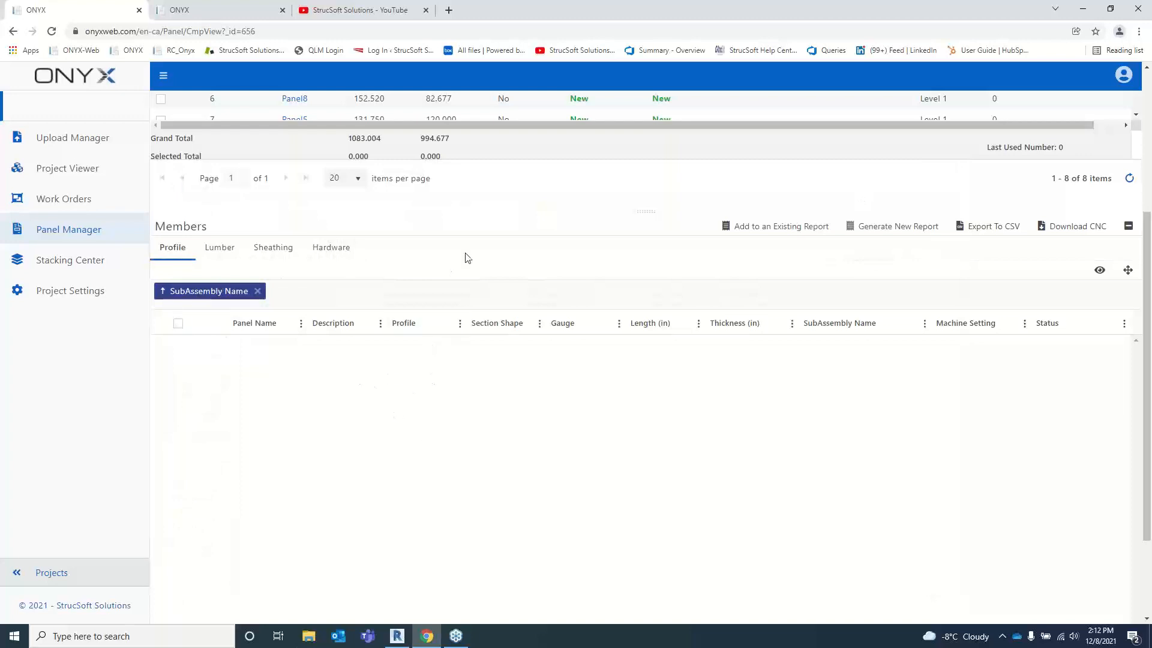
# - Reselect wall panel Panel319 and review its remaining profile members by subassembly and the panel's profile status
pyautogui.scroll(3, 467, 257)
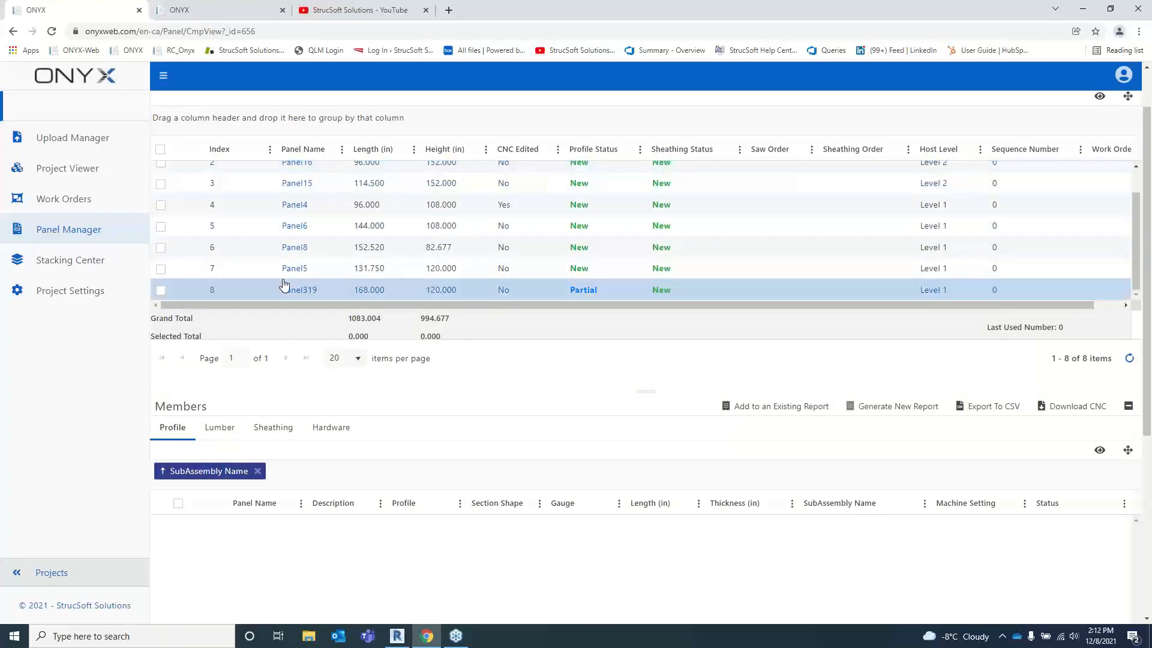
pyautogui.click(161, 290)
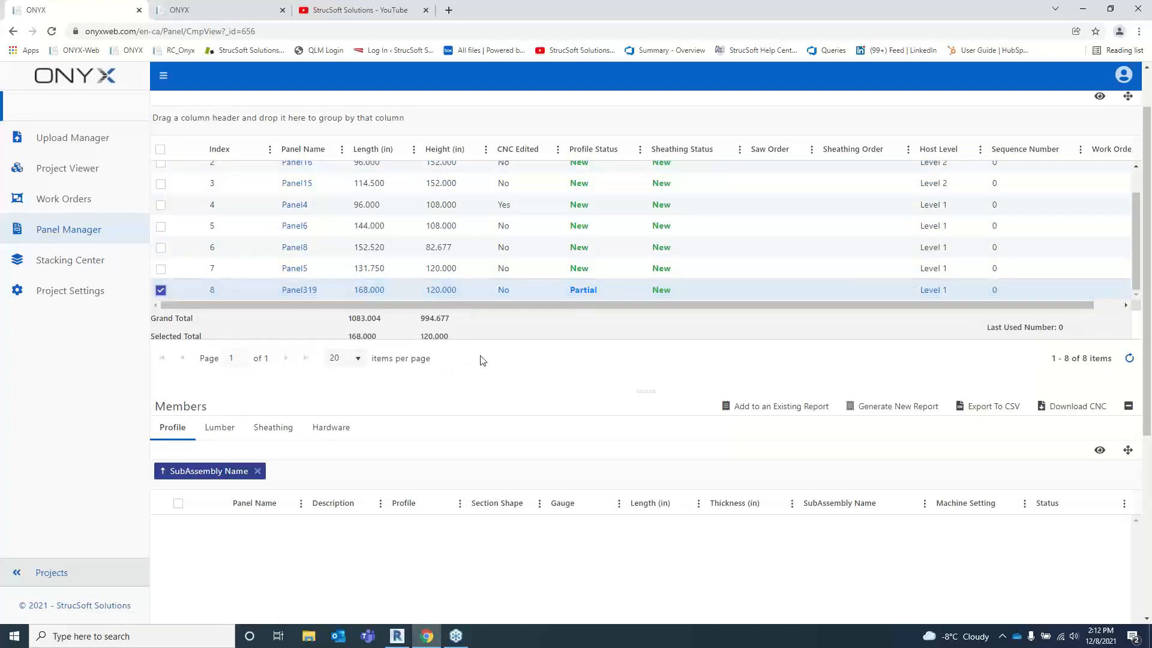
pyautogui.scroll(-4, 483, 360)
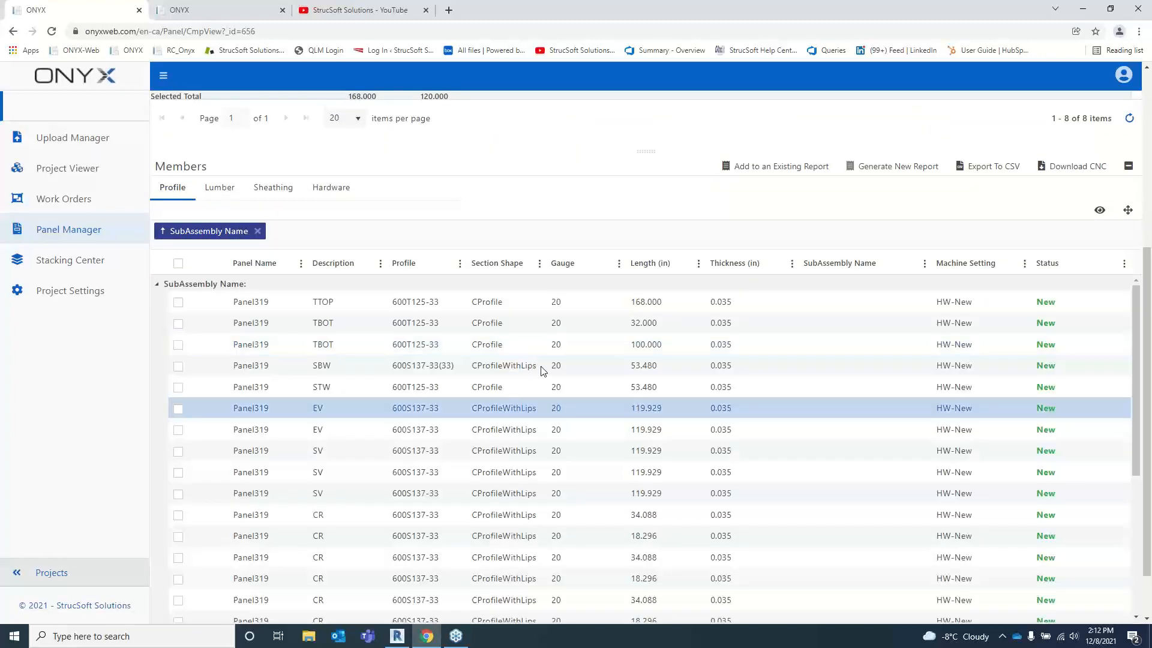
pyautogui.scroll(-3, 689, 333)
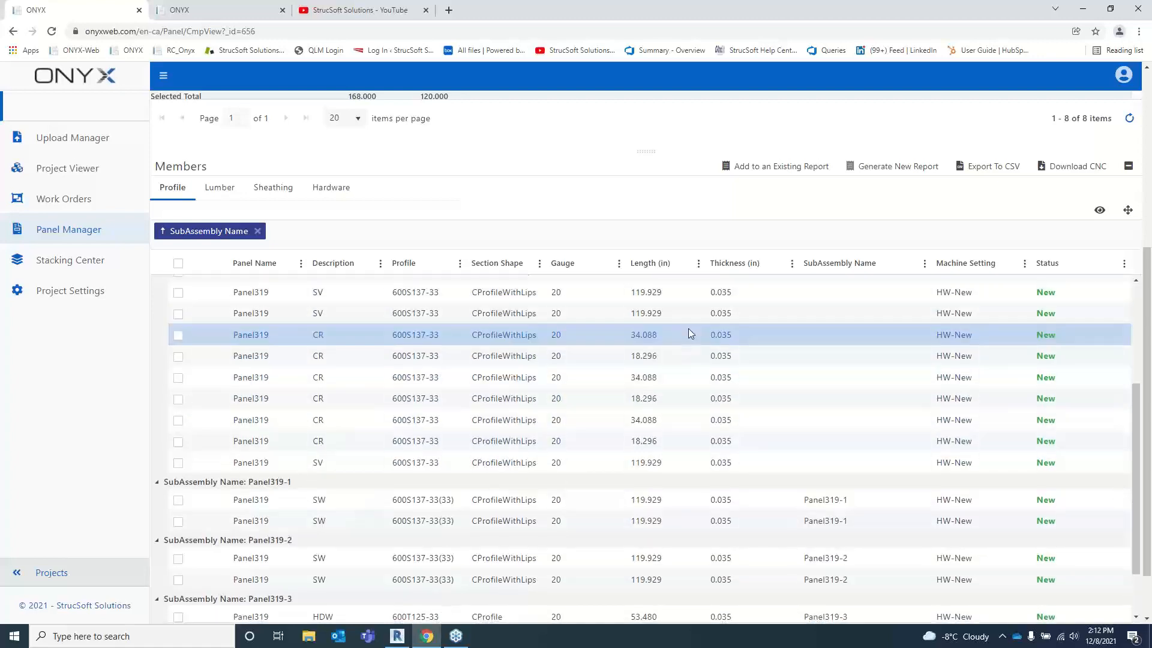
pyautogui.scroll(-5, 689, 333)
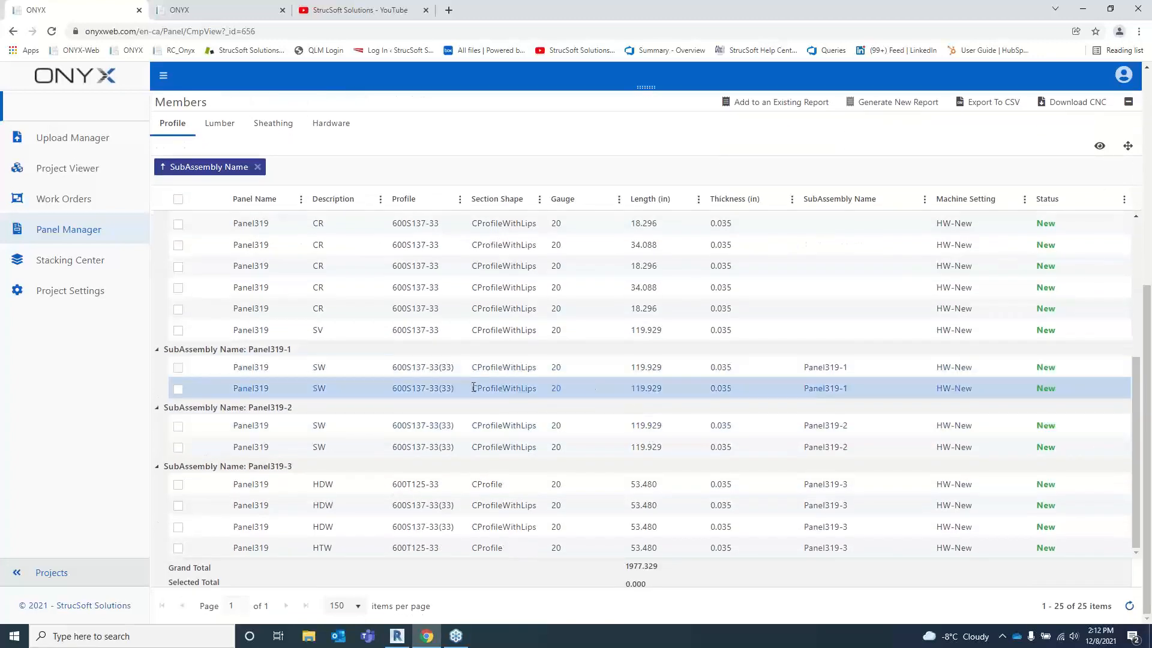
pyautogui.scroll(5, 594, 345)
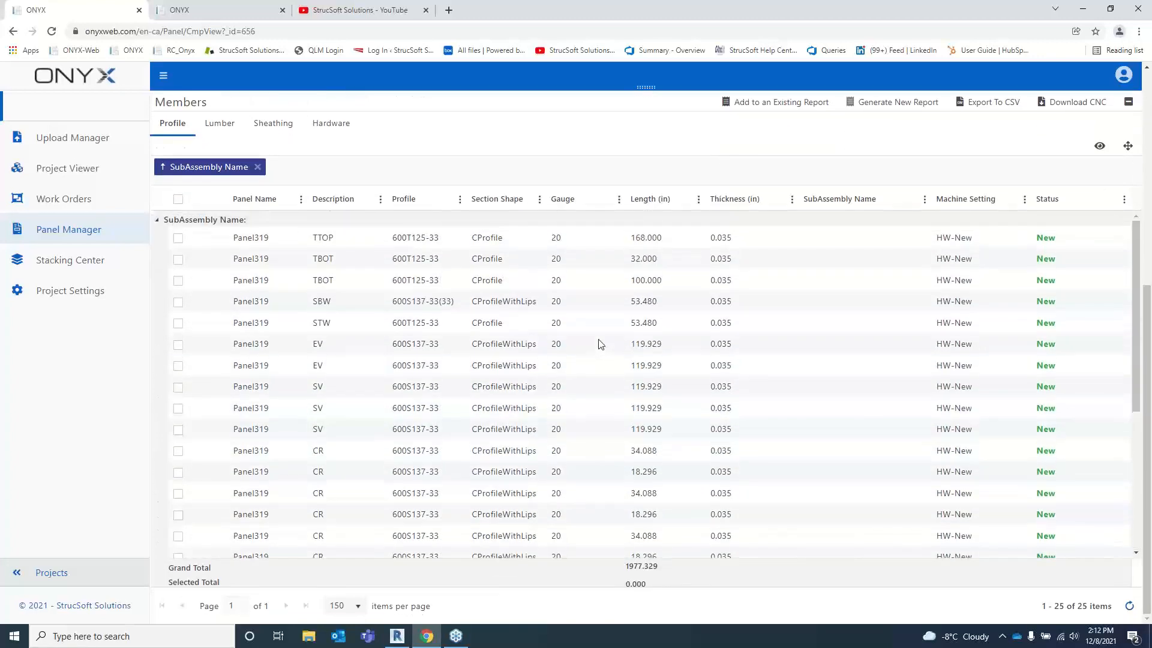
pyautogui.scroll(6, 576, 282)
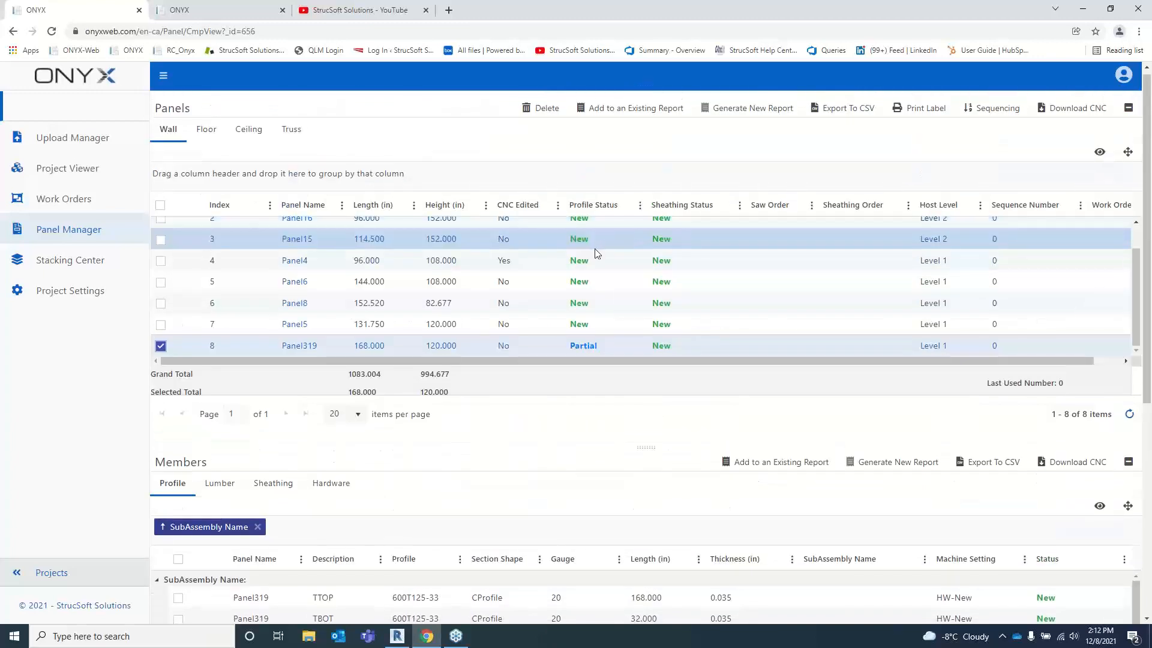
# - Remove the SubAssembly Name grouping from the Profile members list
pyautogui.scroll(-1, 597, 253)
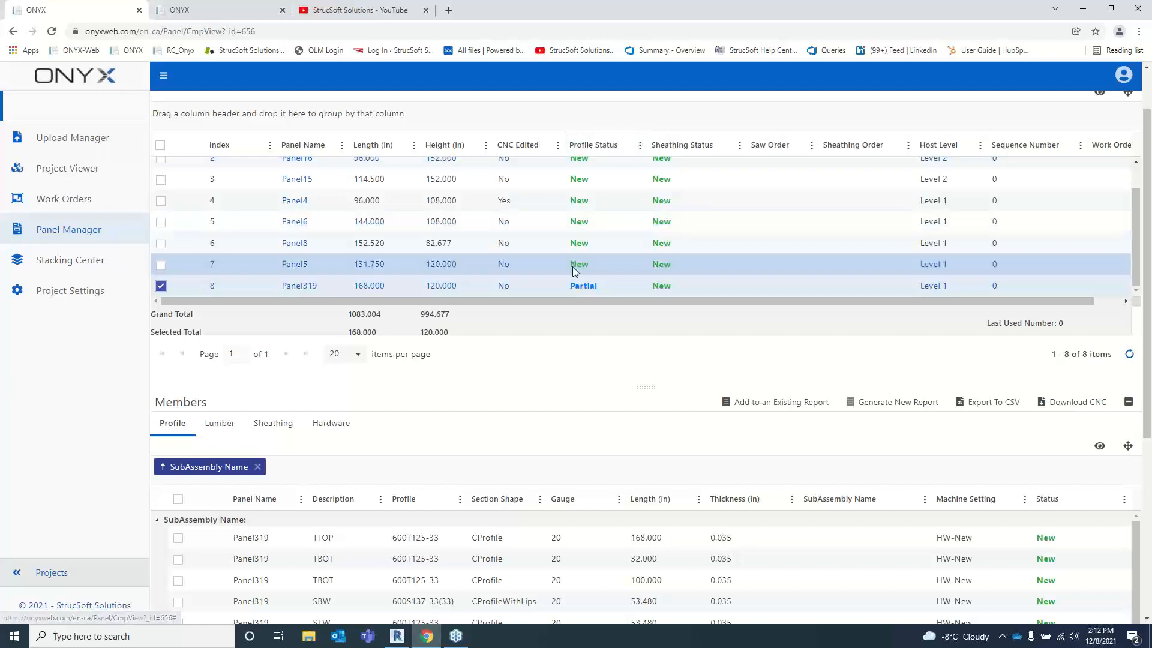
pyautogui.scroll(-1, 535, 333)
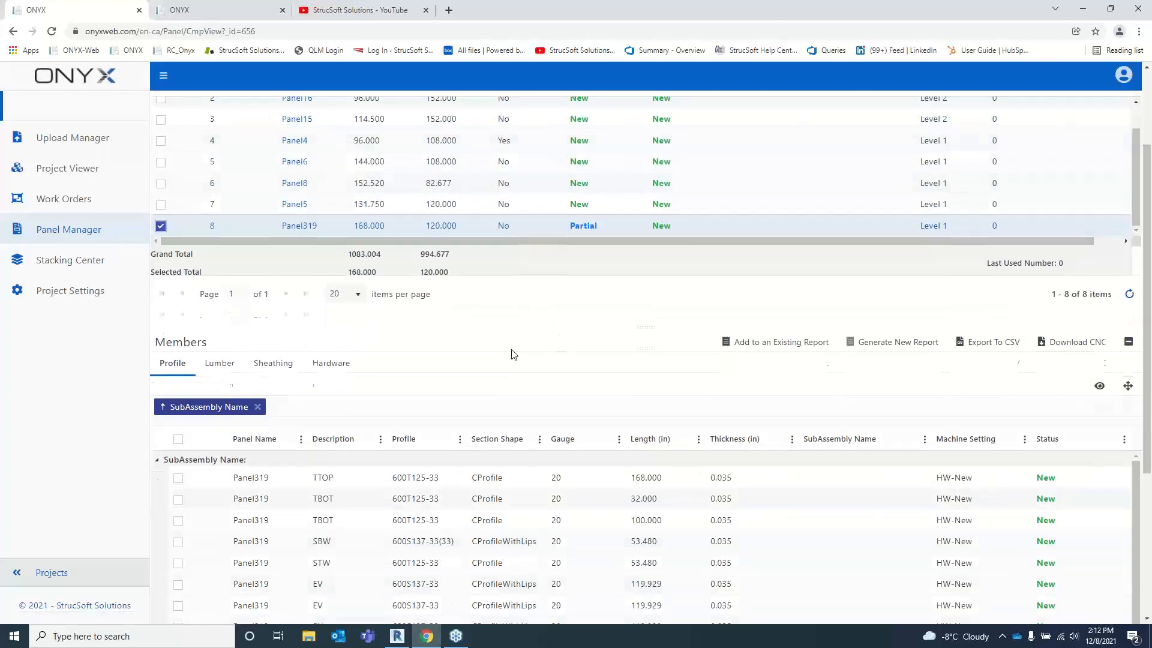
pyautogui.click(257, 407)
pyautogui.scroll(-2, 590, 259)
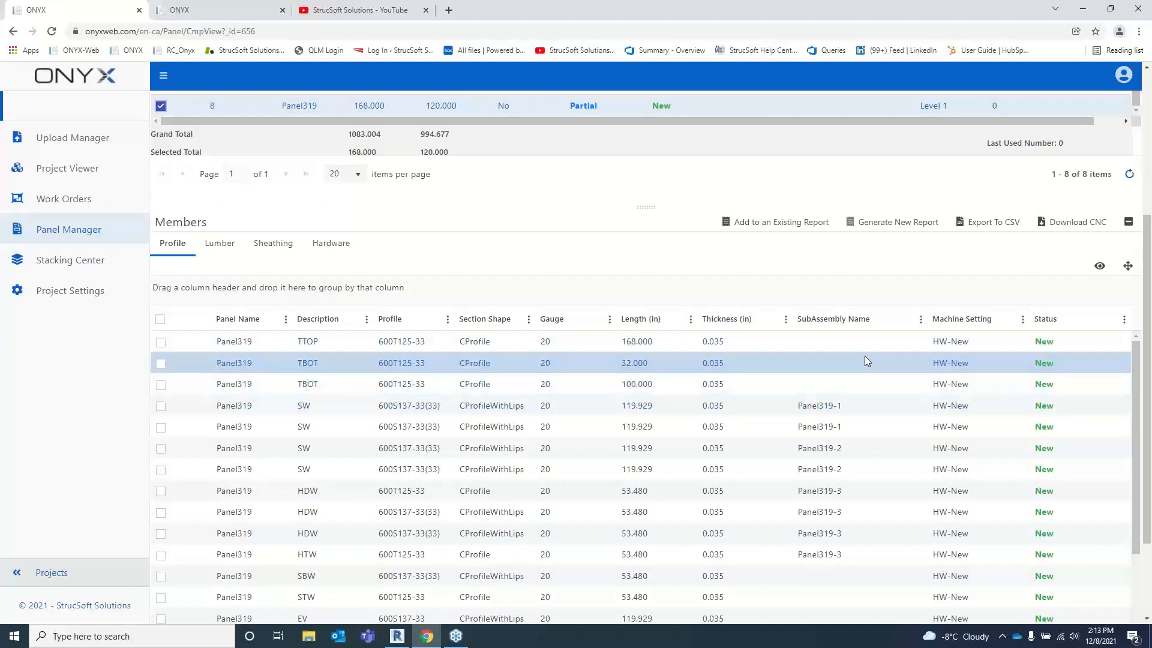
# - Filter the profile members to SubAssembly Name containing 319-3, select them all and download their CNC files
pyautogui.click(921, 320)
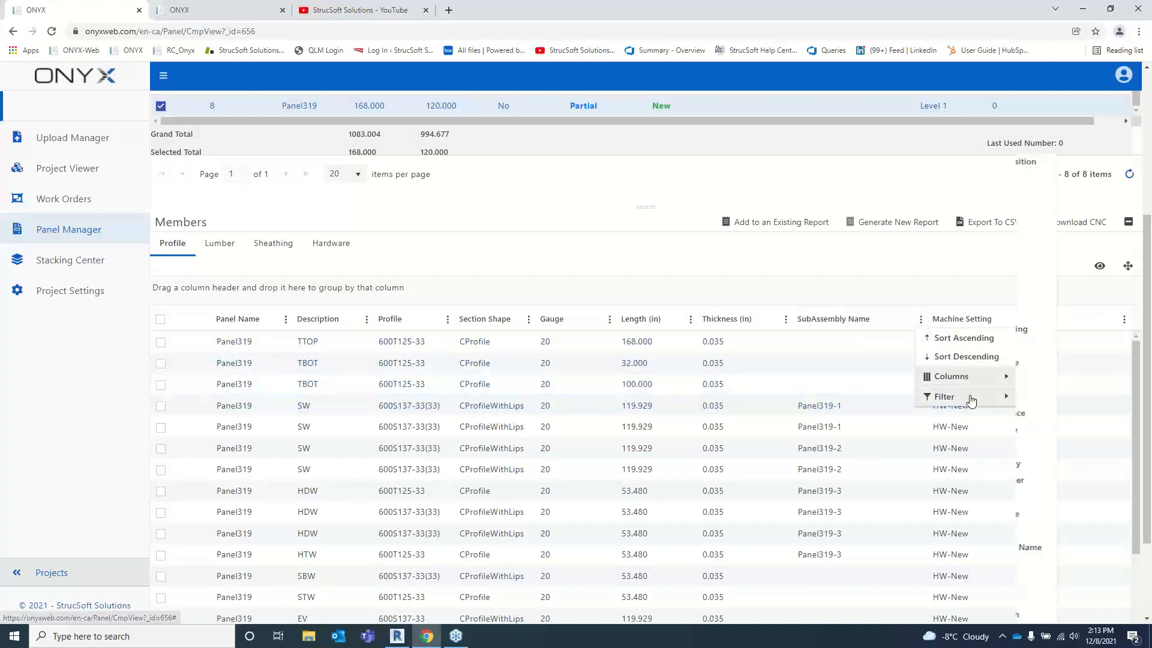
pyautogui.moveTo(969, 397)
pyautogui.click(1074, 416)
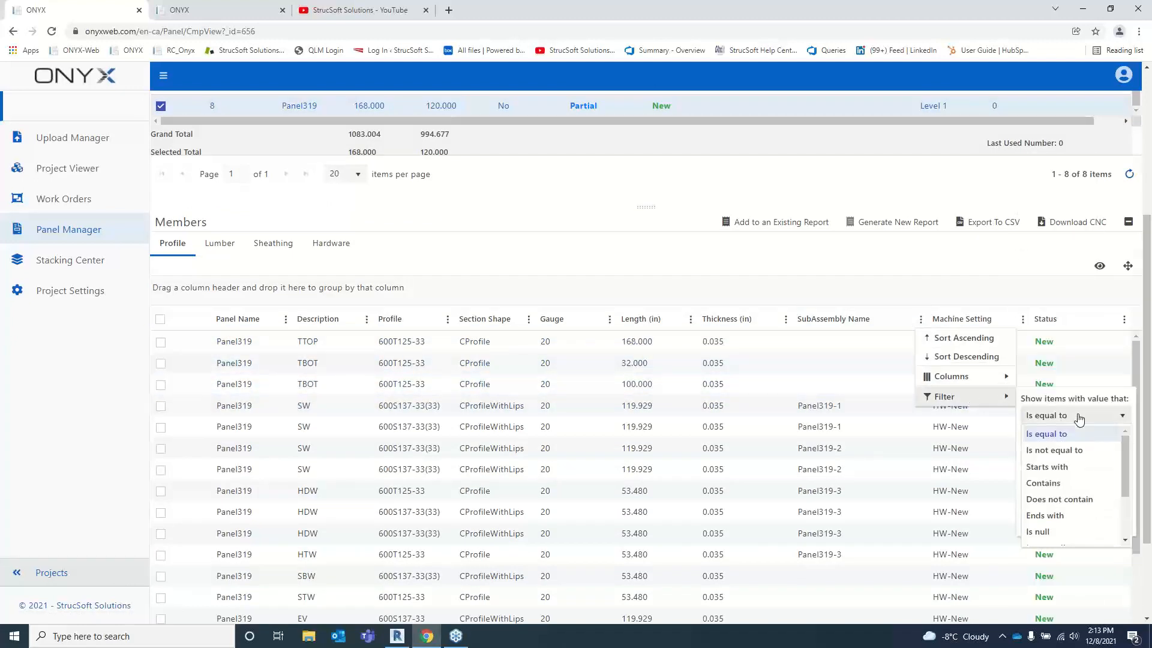
pyautogui.click(1057, 485)
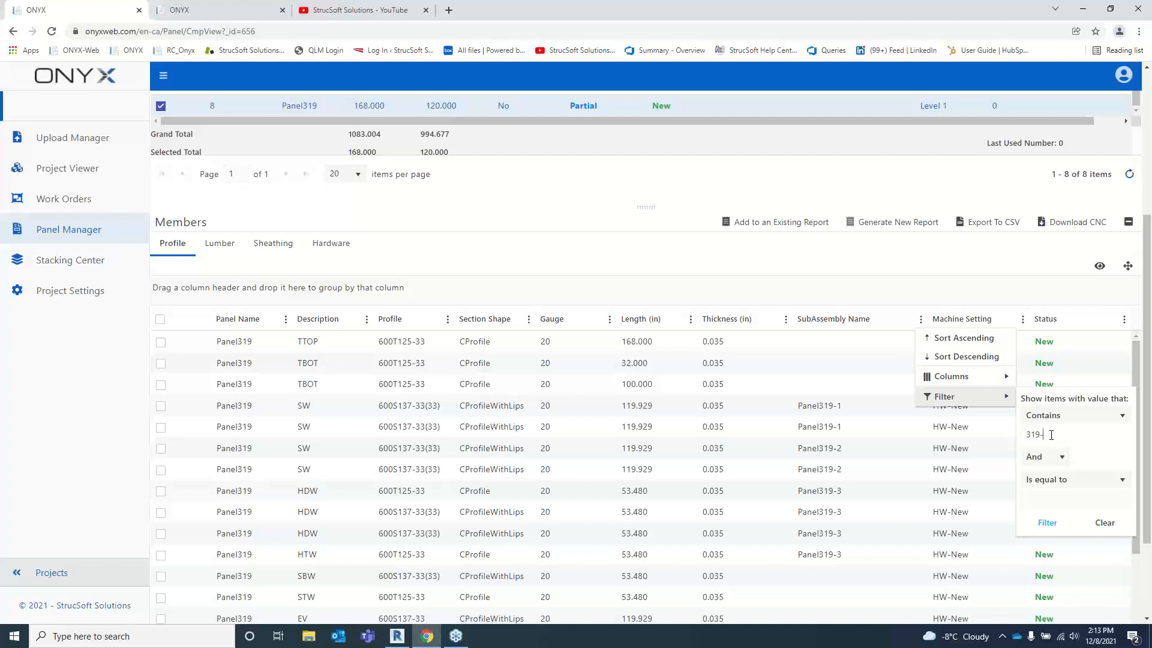
pyautogui.click(1051, 434)
pyautogui.write('319-3')
pyautogui.click(1047, 523)
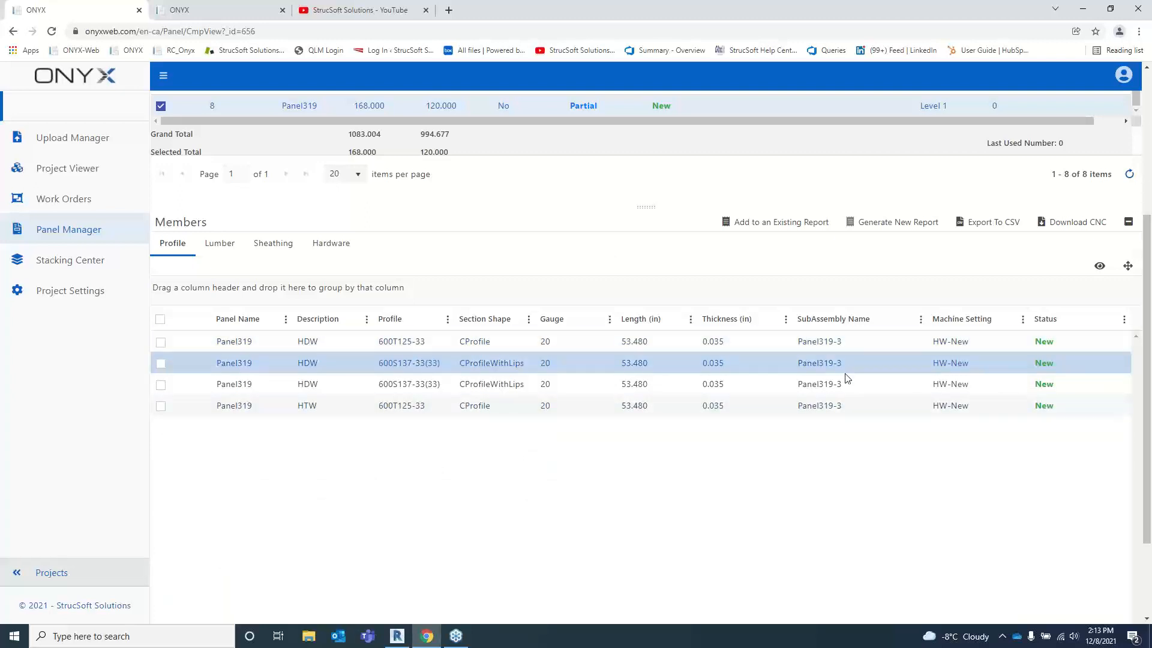
pyautogui.click(160, 319)
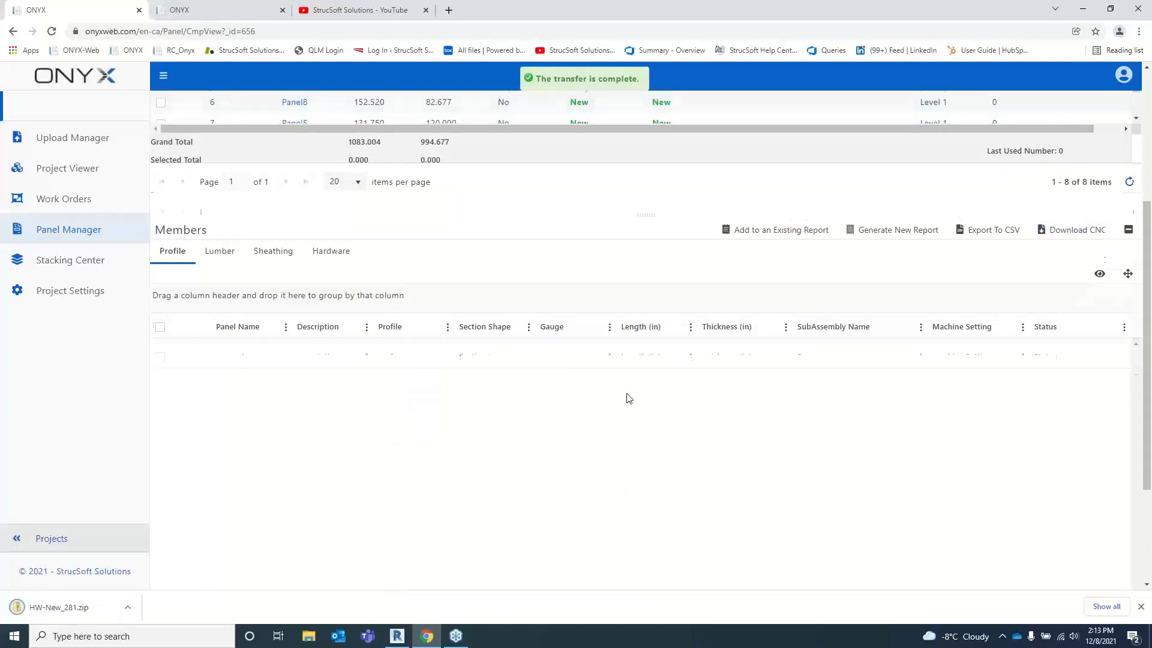
# - Reselect wall panel Panel319 and clear the SubAssembly Name filter from its profile members
pyautogui.scroll(3, 628, 398)
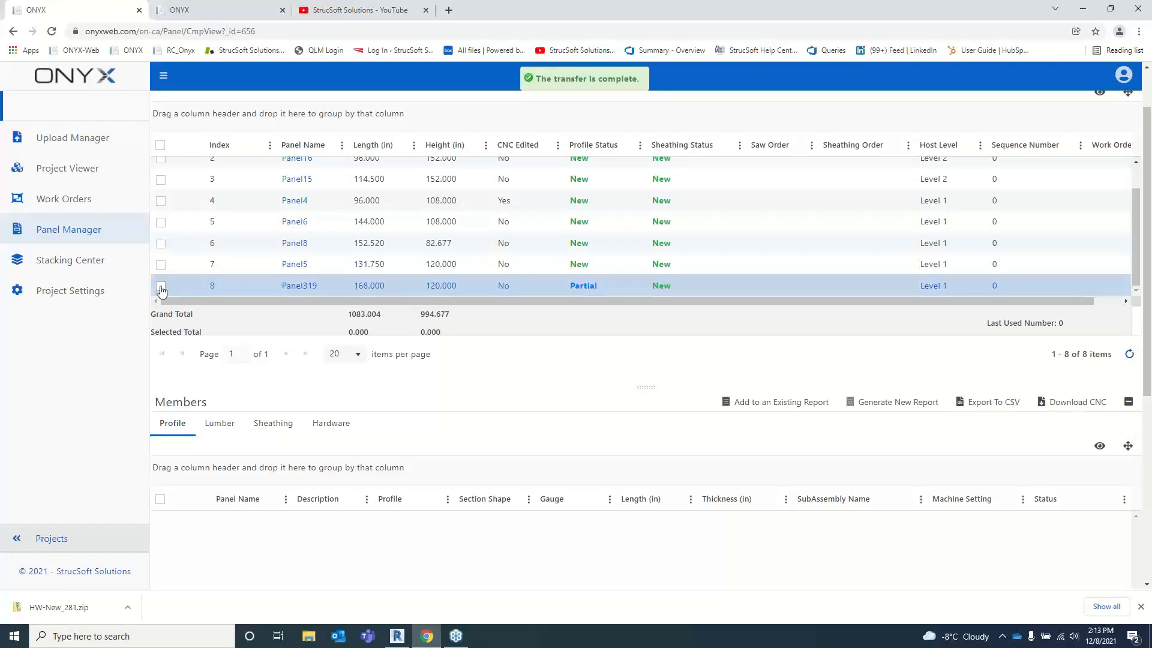
pyautogui.click(161, 288)
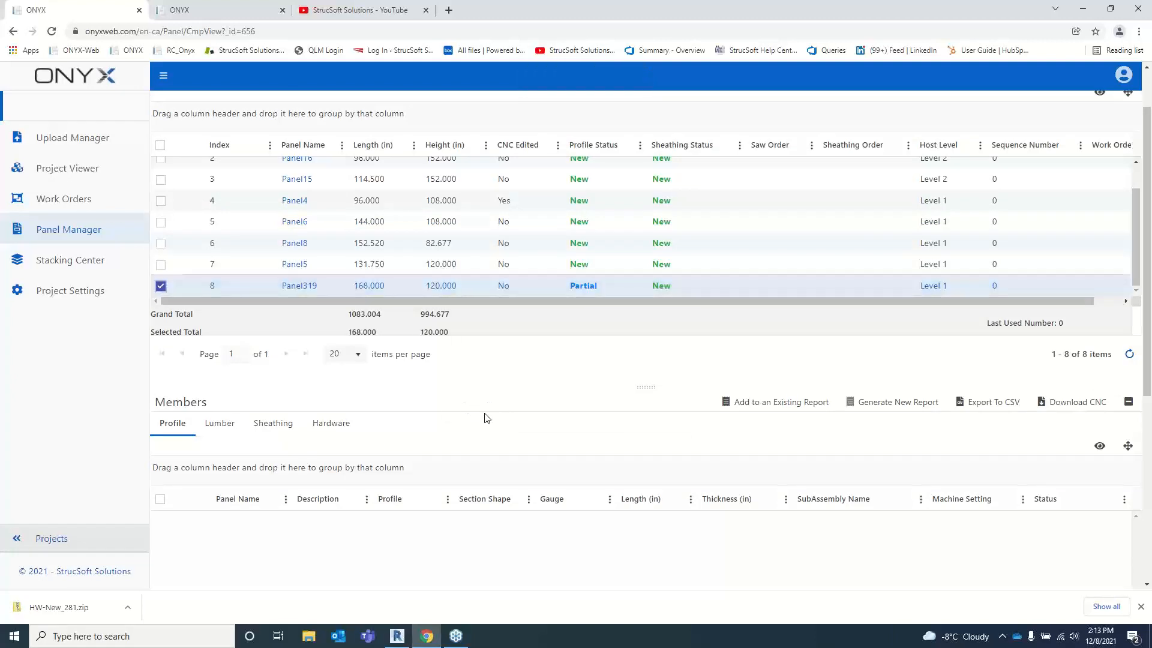
pyautogui.scroll(-1, 620, 399)
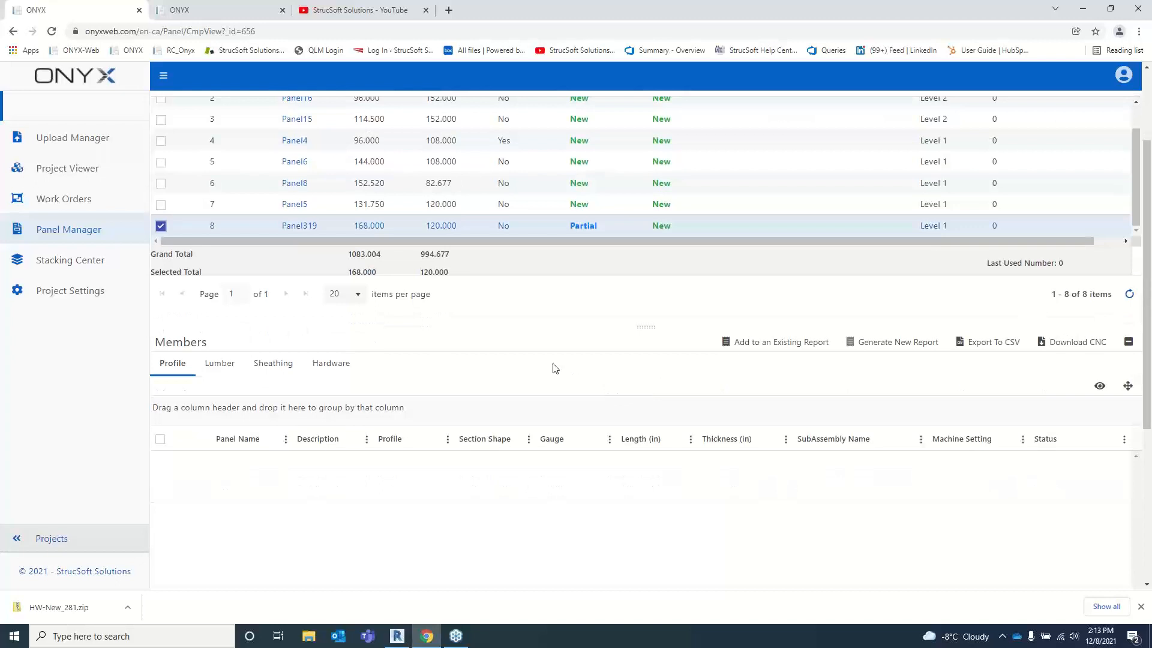
pyautogui.scroll(-3, 555, 367)
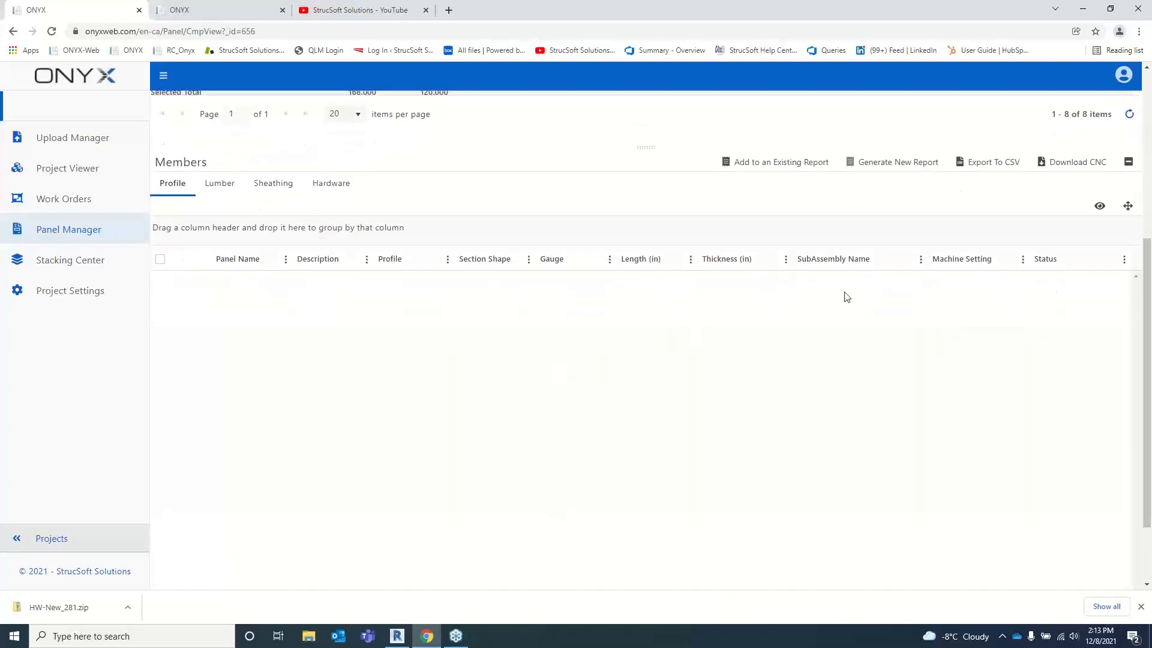
pyautogui.click(920, 259)
pyautogui.moveTo(989, 336)
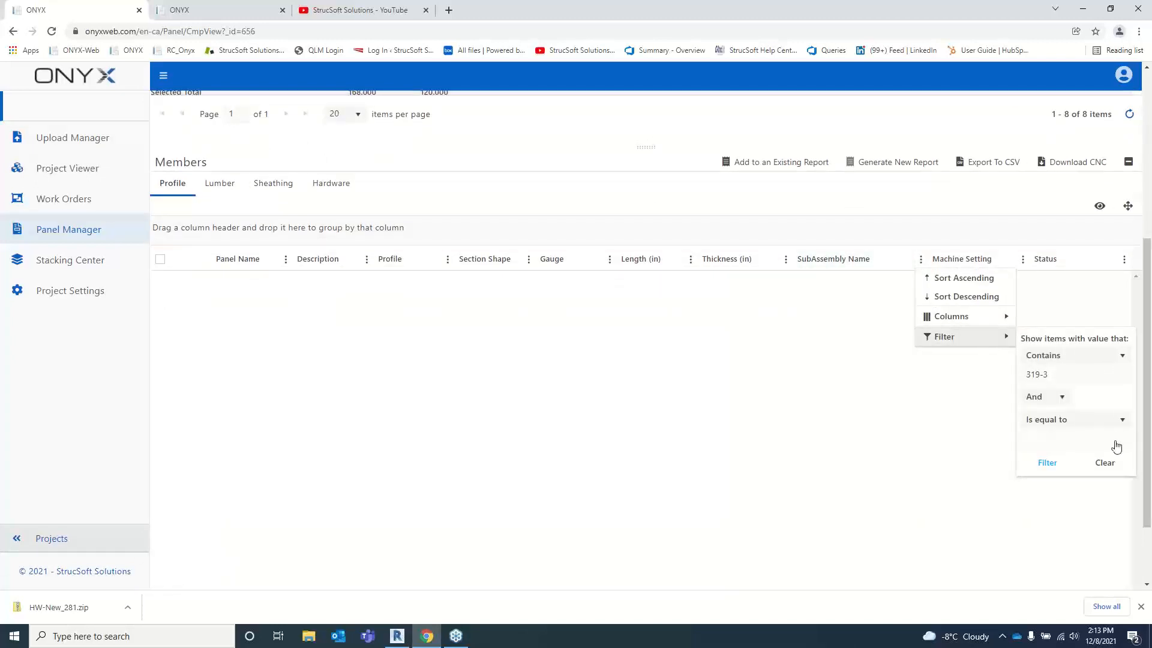
pyautogui.click(1105, 462)
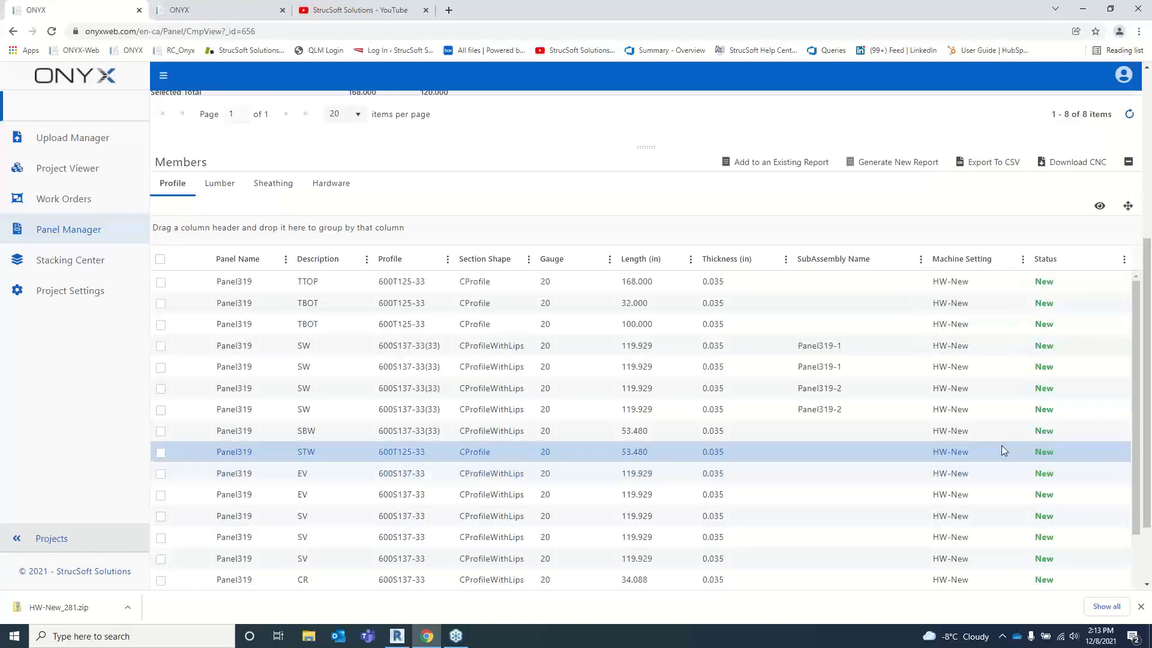
# - Select all remaining profile members of Panel319, and clear the Status filter to review new and downloaded members together
pyautogui.click(159, 259)
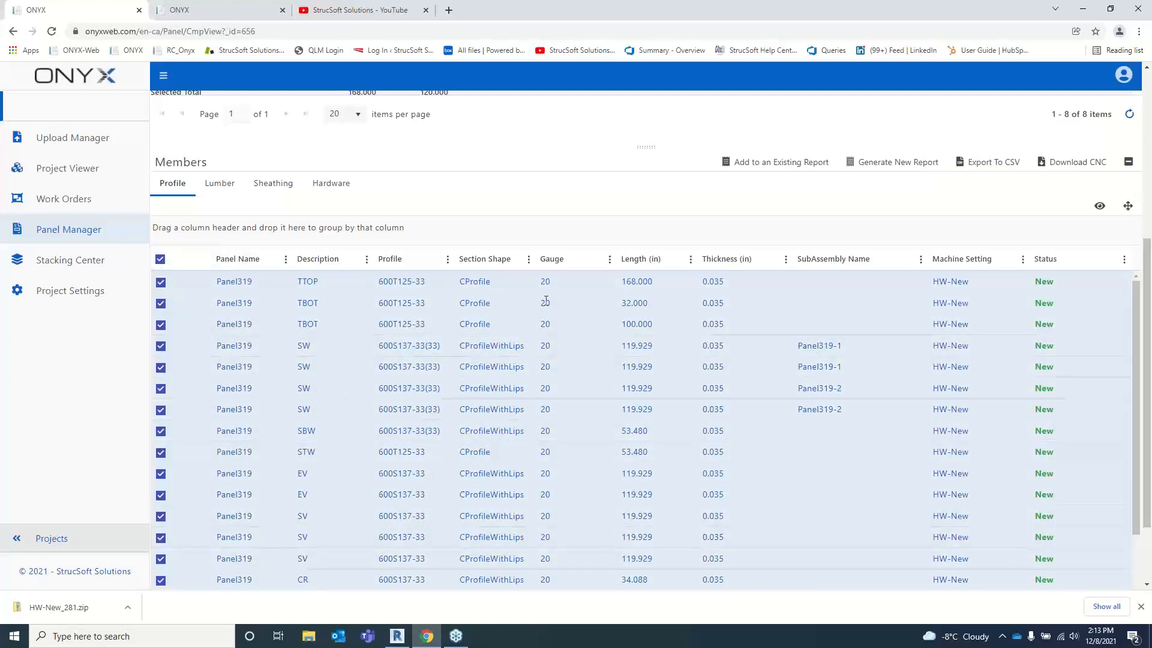
pyautogui.click(1123, 259)
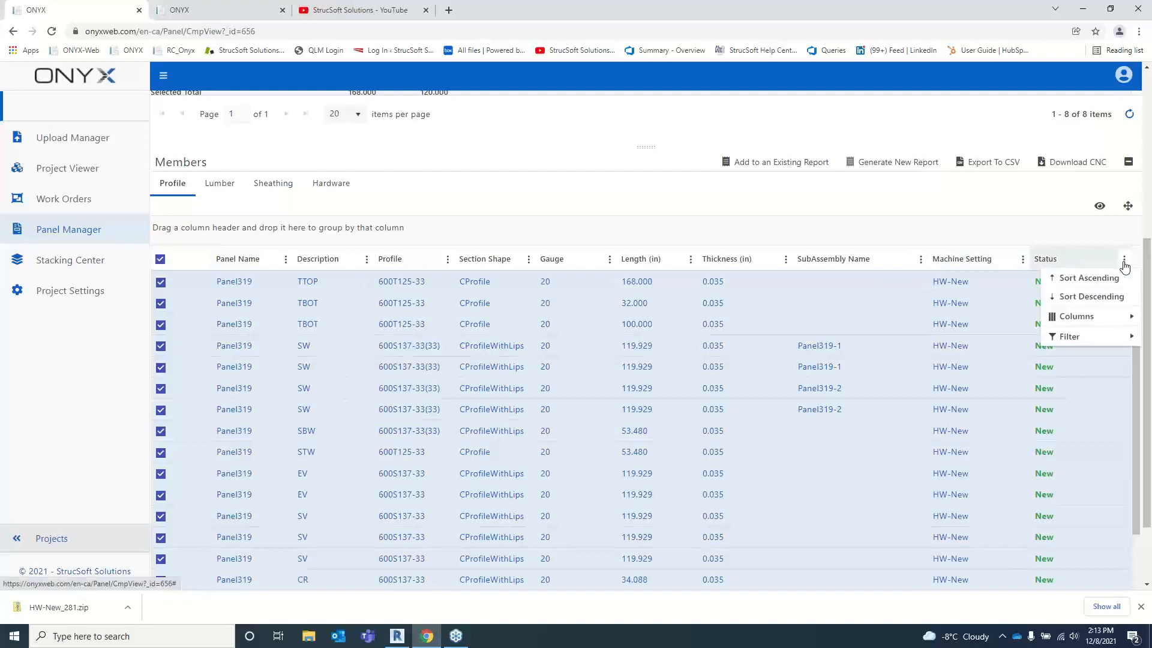
pyautogui.moveTo(1114, 341)
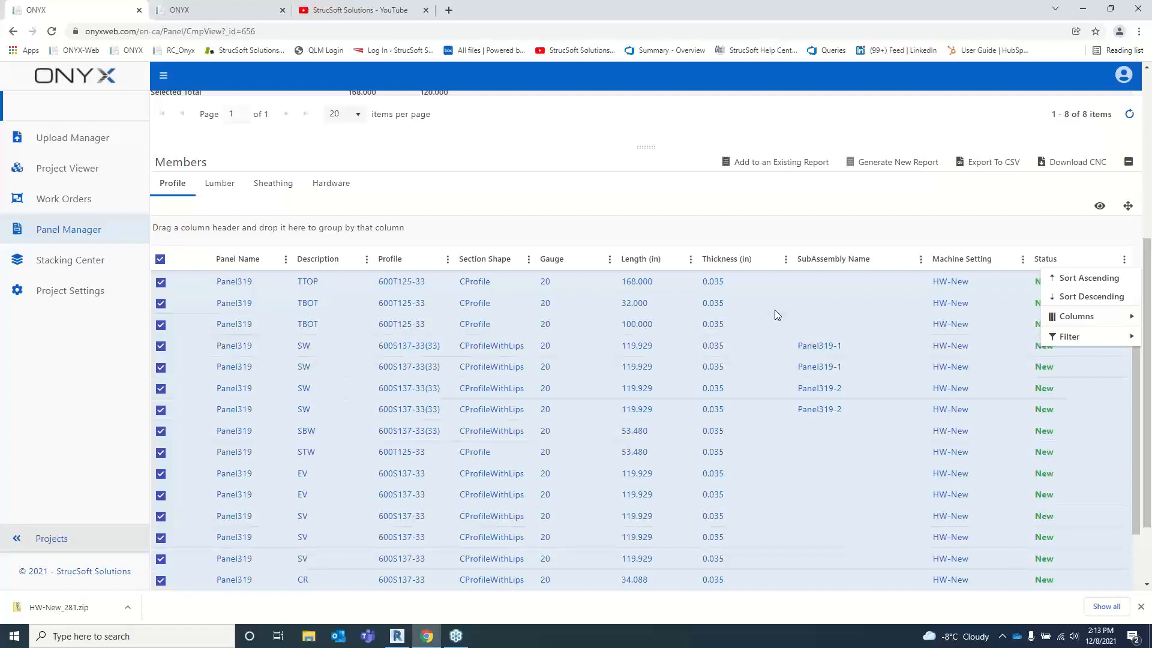
pyautogui.moveTo(1061, 337)
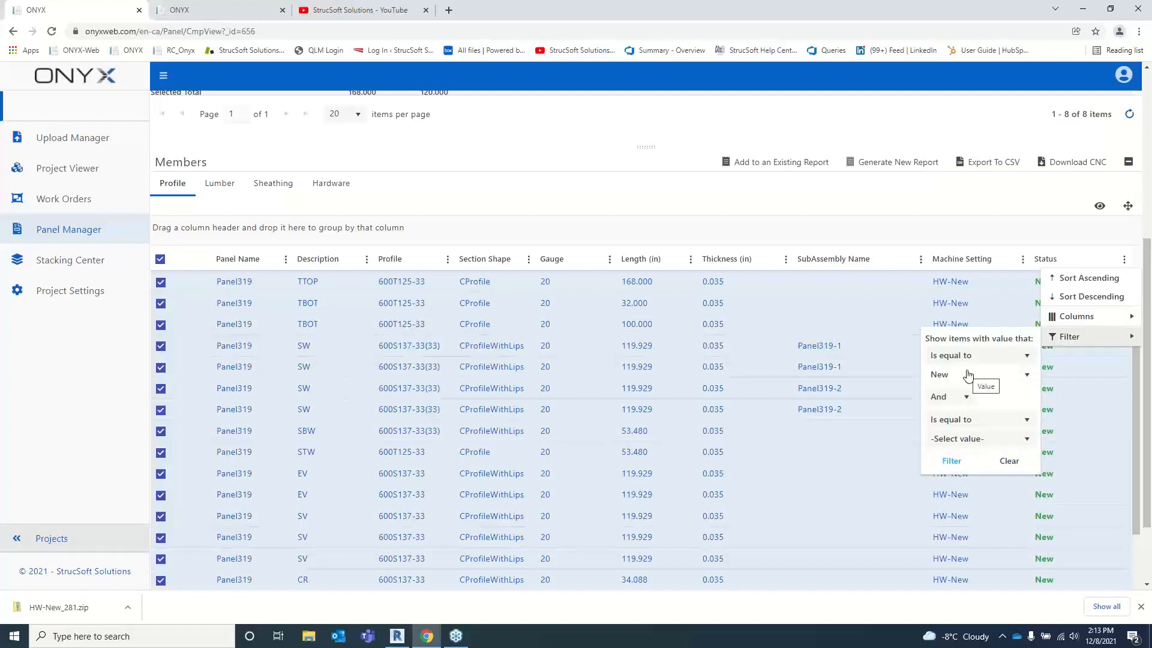
pyautogui.click(1009, 461)
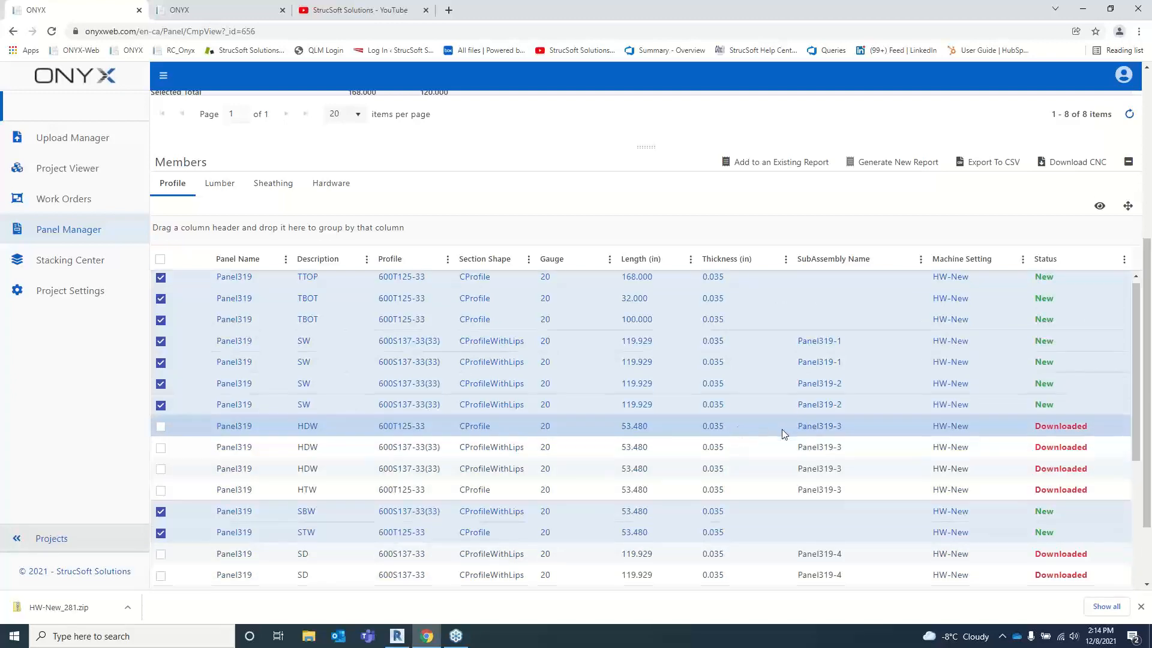
pyautogui.scroll(-3, 821, 379)
pyautogui.scroll(2, 821, 379)
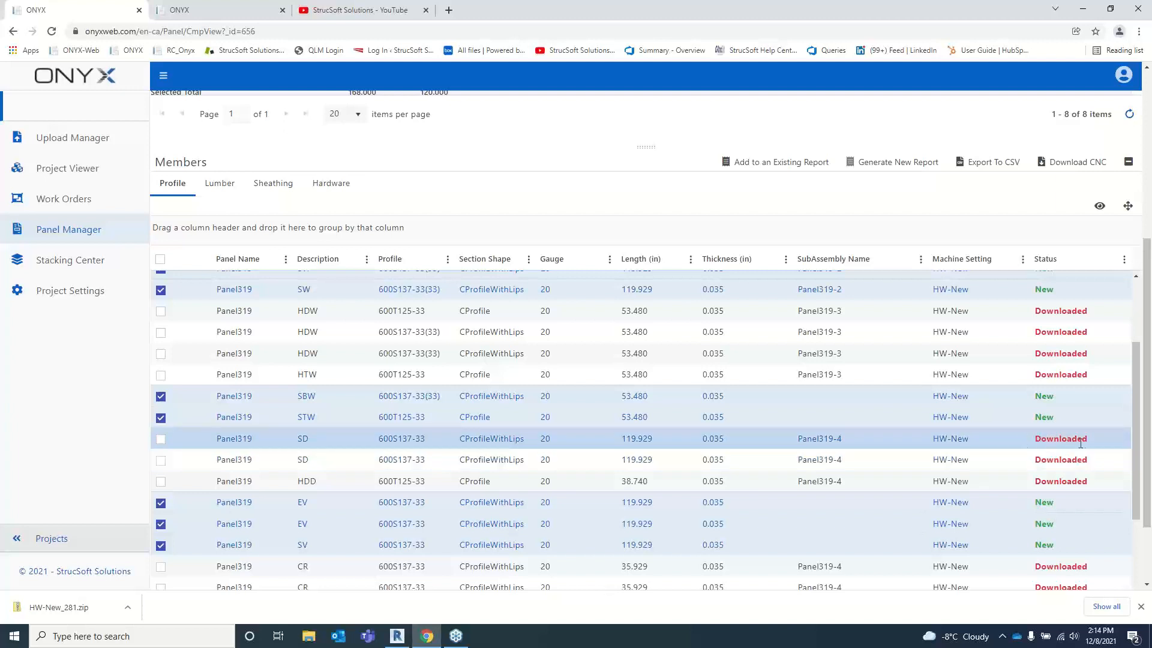
pyautogui.scroll(2, 784, 403)
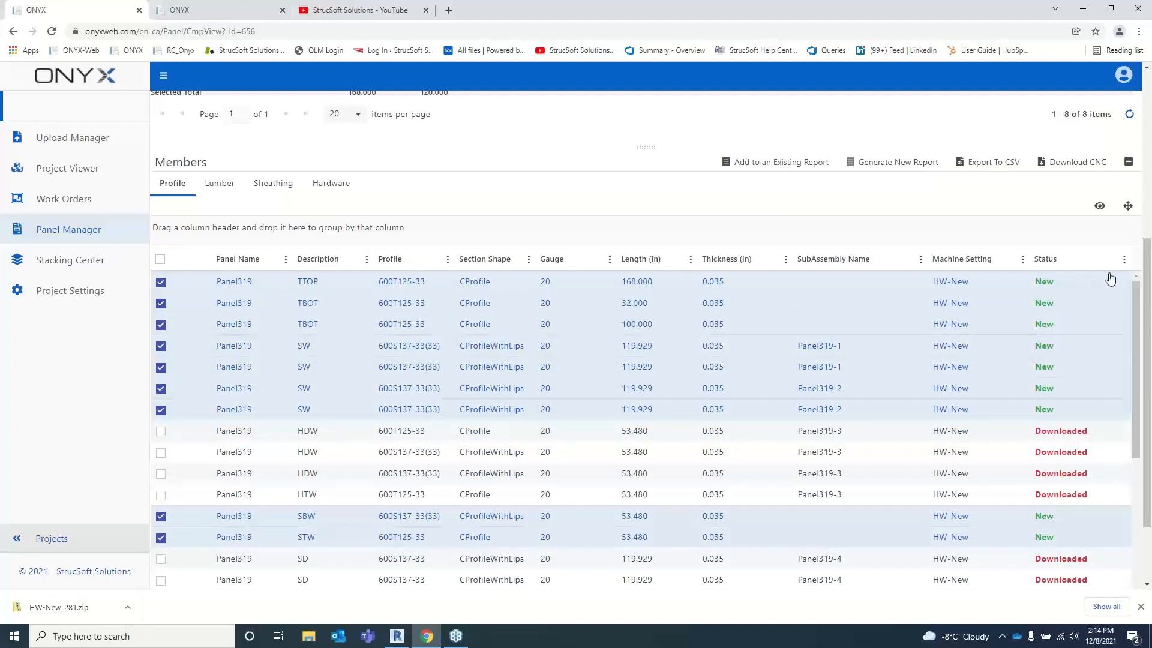
# - Filter the Panel319 profile members to Status equal to New
pyautogui.click(1123, 259)
pyautogui.moveTo(1091, 336)
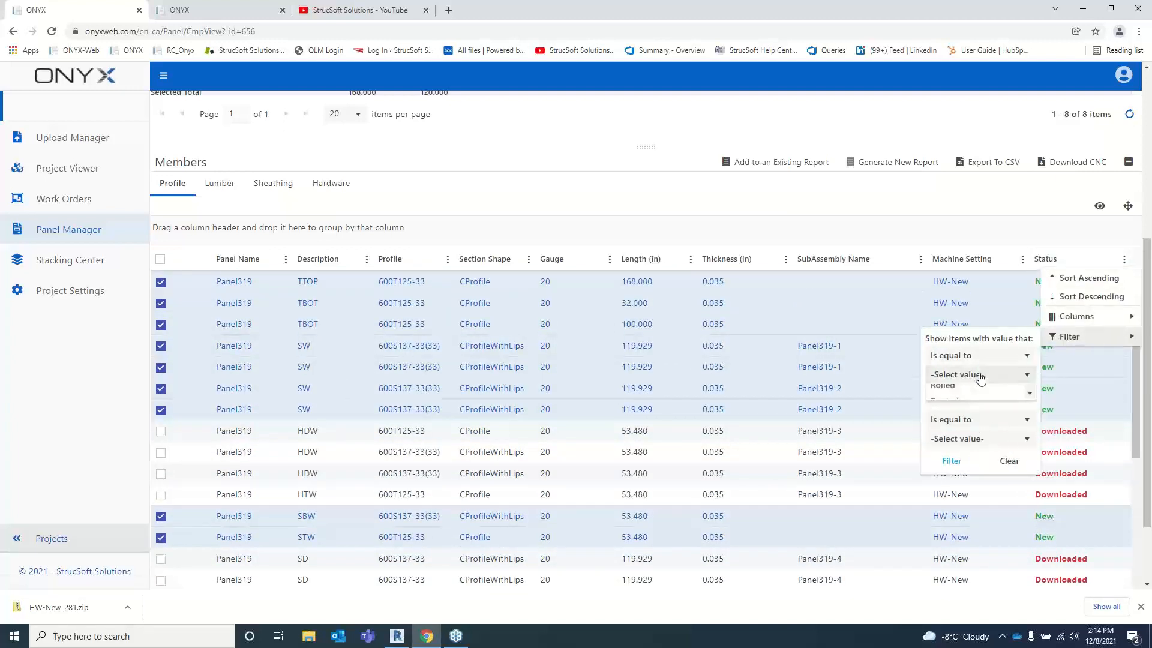
pyautogui.click(975, 374)
pyautogui.click(939, 410)
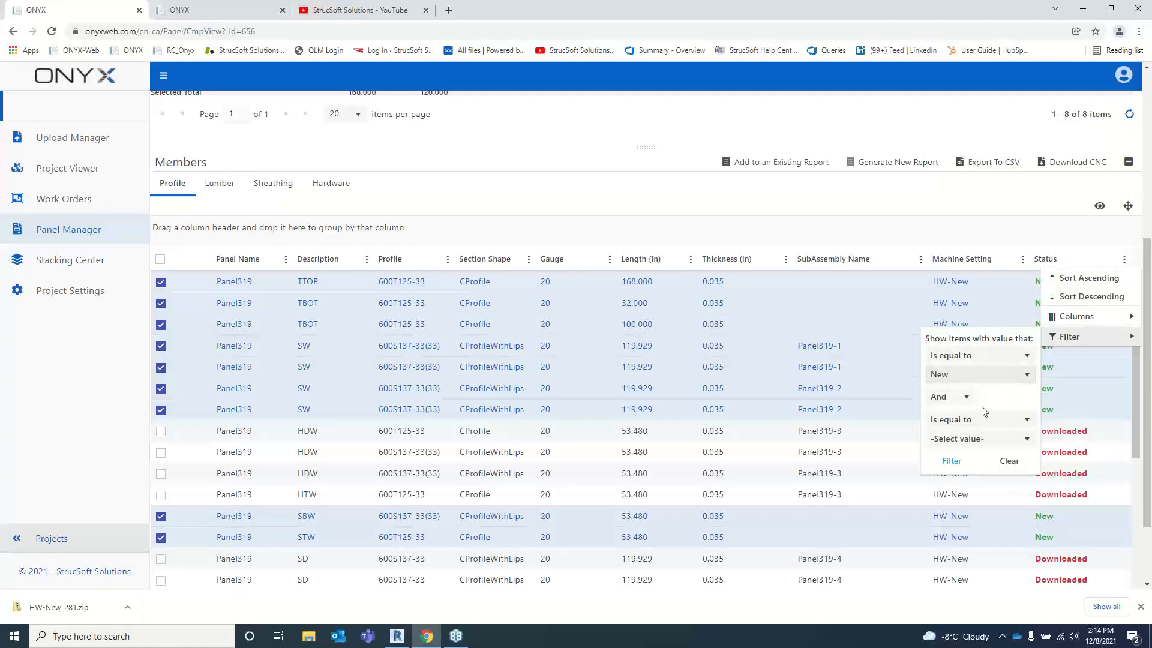
pyautogui.click(954, 462)
# - Review the selected new members of Panel319 and download their CNC files
pyautogui.scroll(-1, 659, 312)
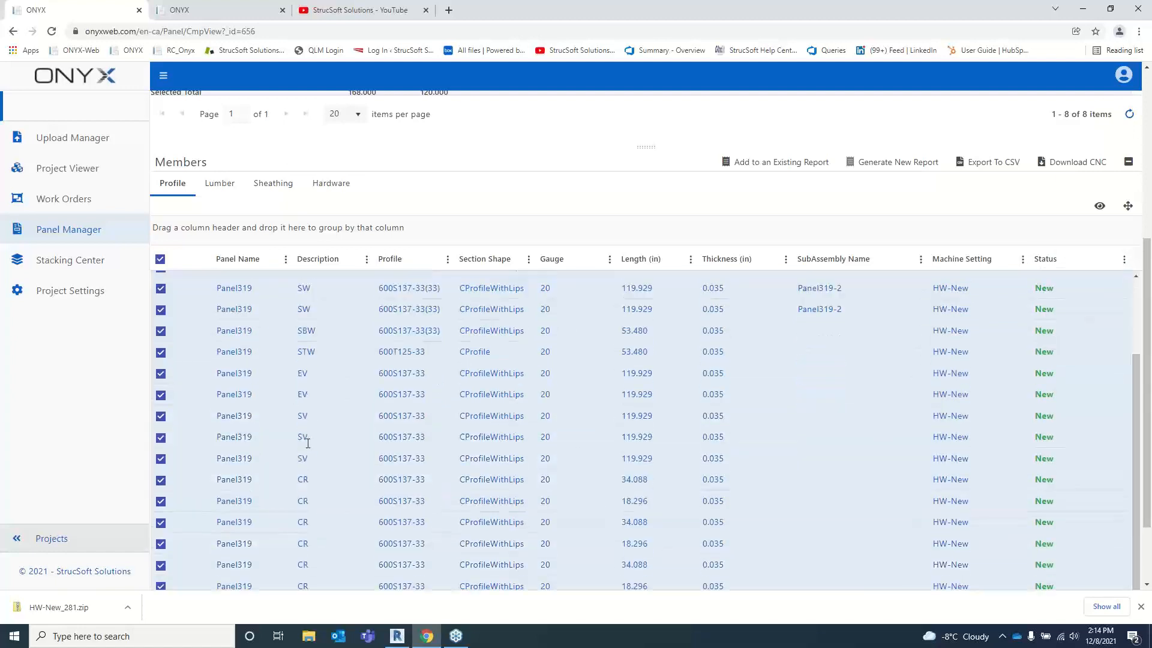
pyautogui.scroll(-2, 456, 209)
pyautogui.scroll(1, 456, 210)
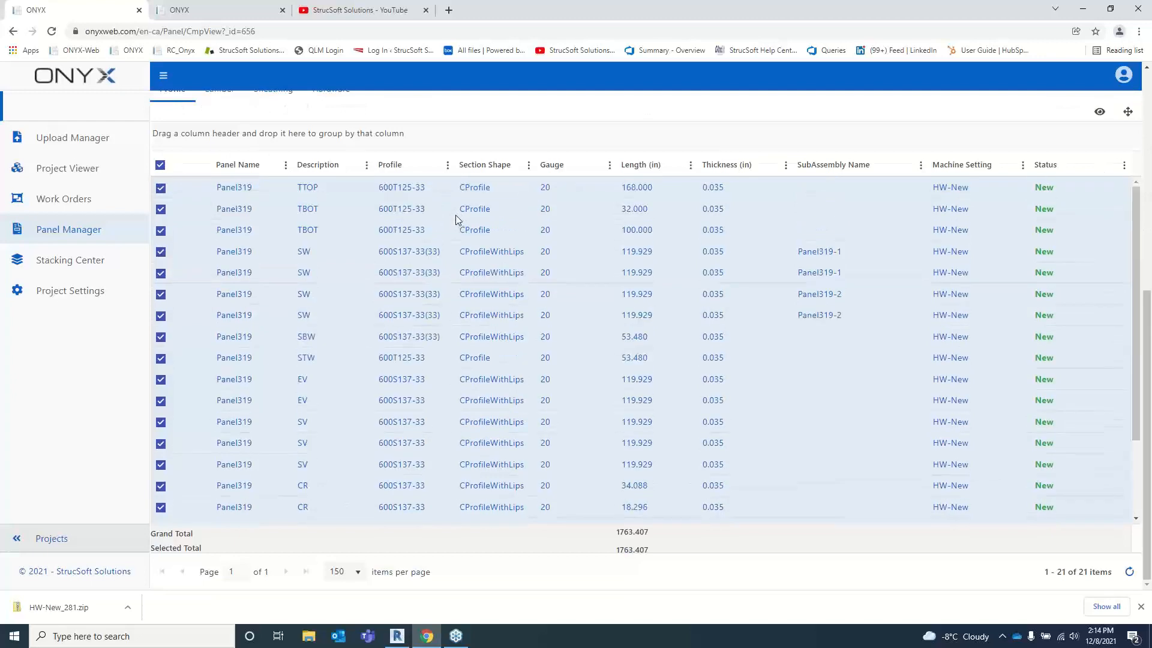
pyautogui.scroll(3, 944, 183)
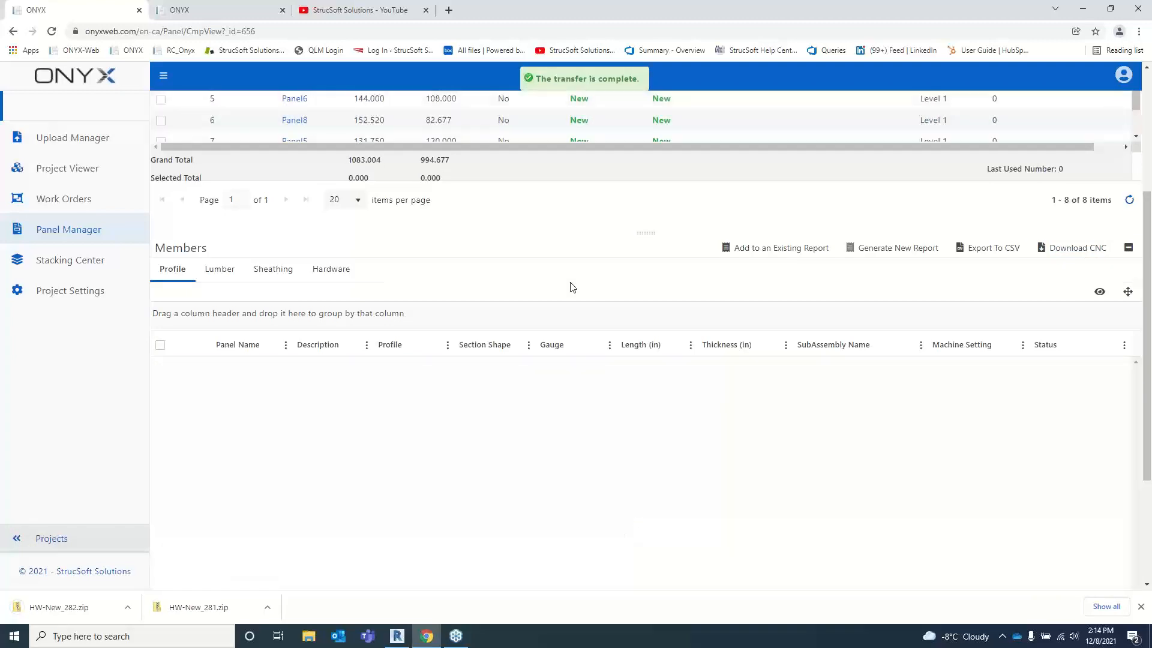
# - Check the Profile Status of Panel319 in the wall panel list, deselect the panel and dismiss the browser's downloads bar
pyautogui.scroll(3, 570, 276)
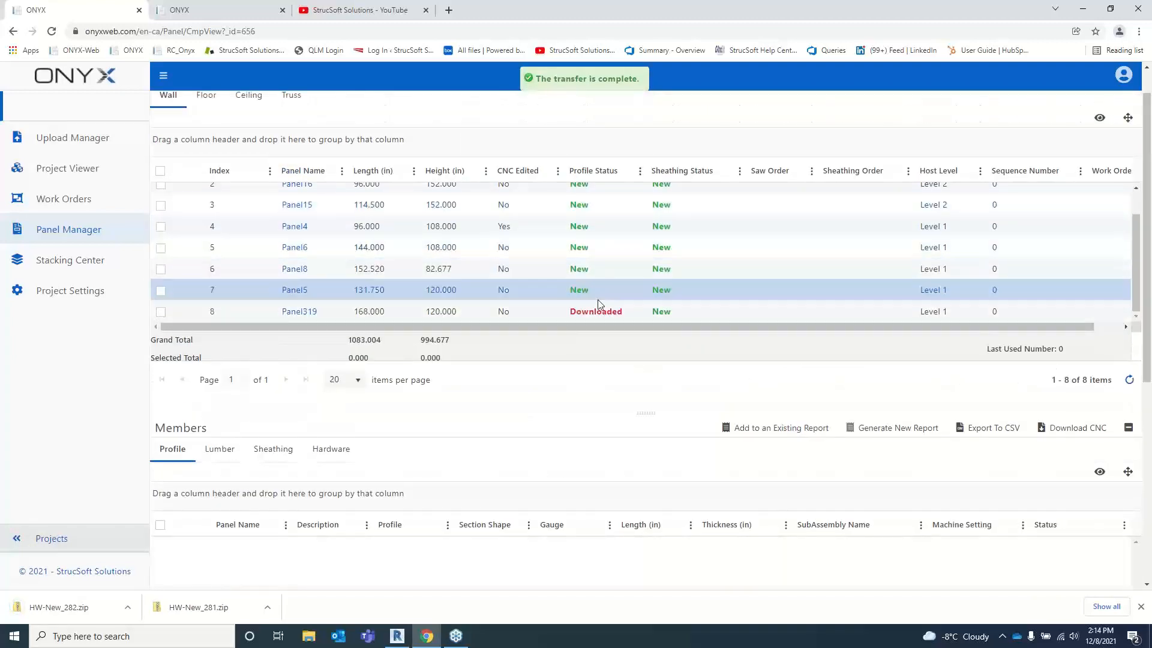
pyautogui.click(160, 311)
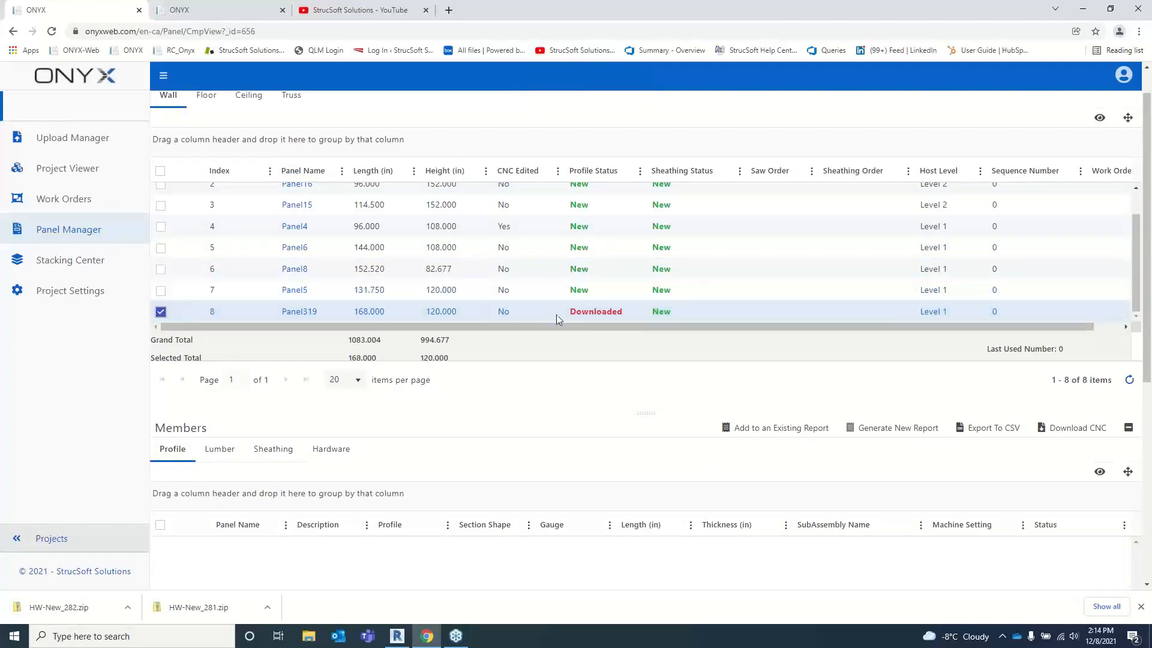
pyautogui.moveTo(570, 313); pyautogui.dragTo(621, 312)
pyautogui.click(160, 312)
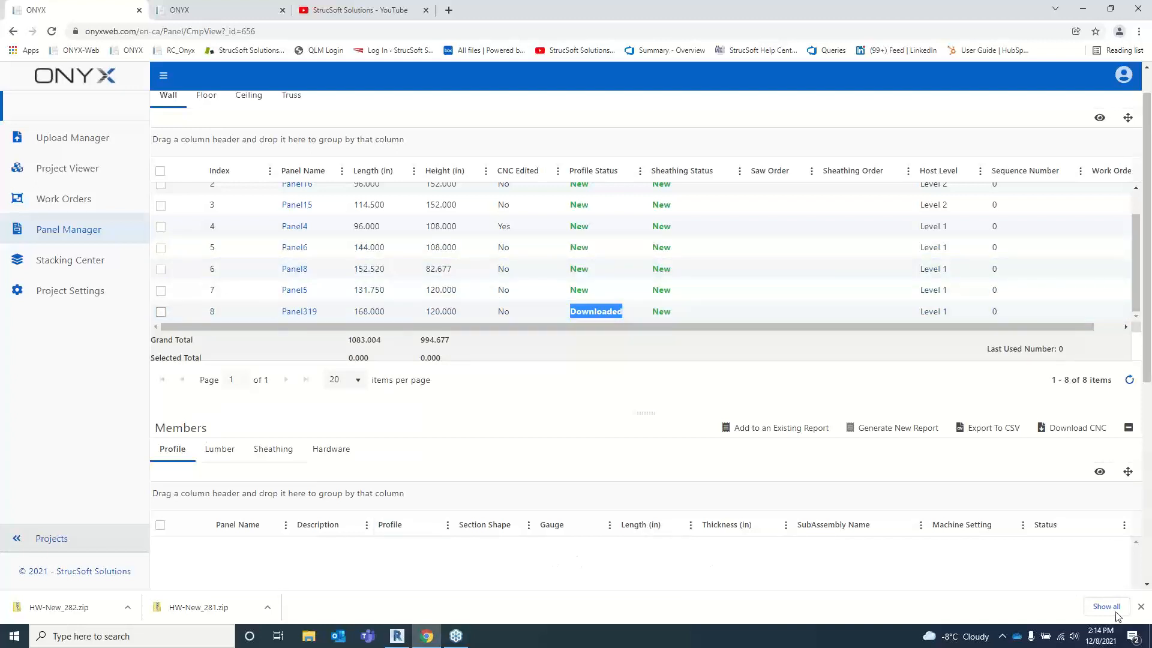
pyautogui.click(1140, 606)
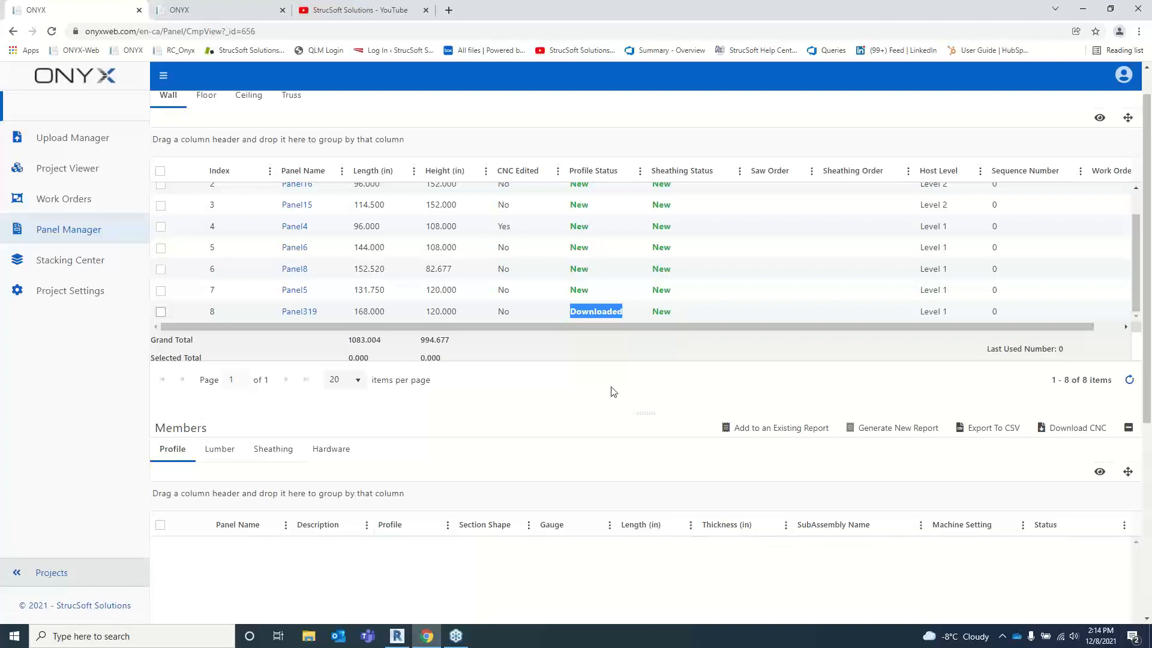
pyautogui.click(622, 125)
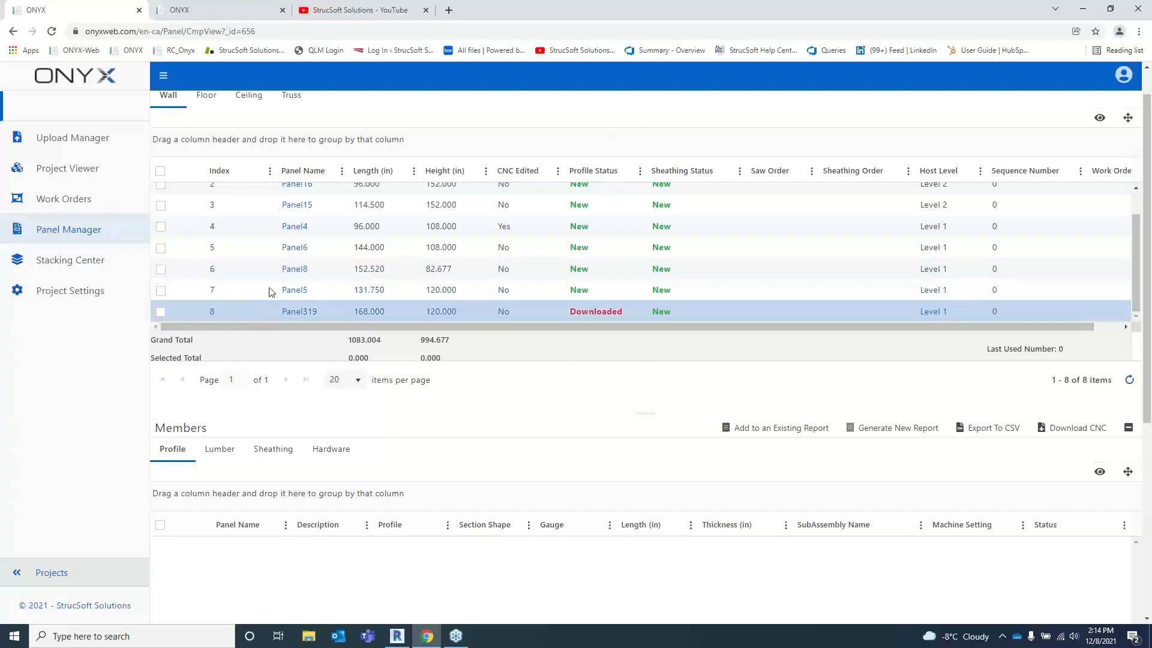
# - Open the Panel4 detail page in a new browser tab and close the YouTube tab and the spare ONYX tab
pyautogui.scroll(1, 277, 270)
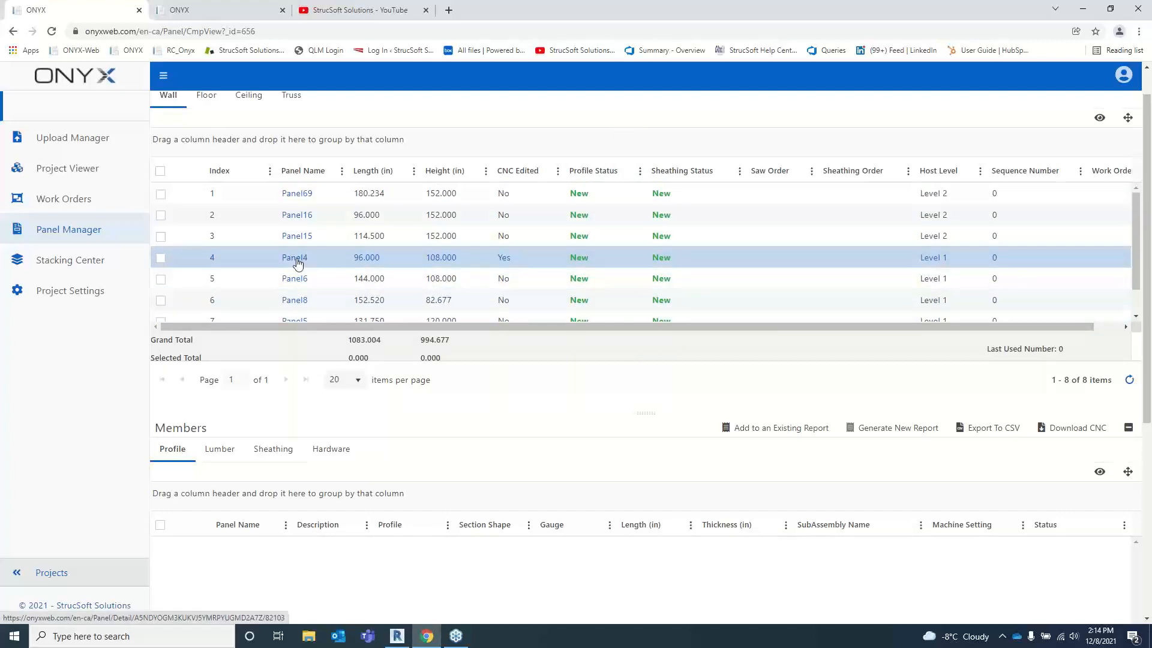
pyautogui.middleClick(298, 264)
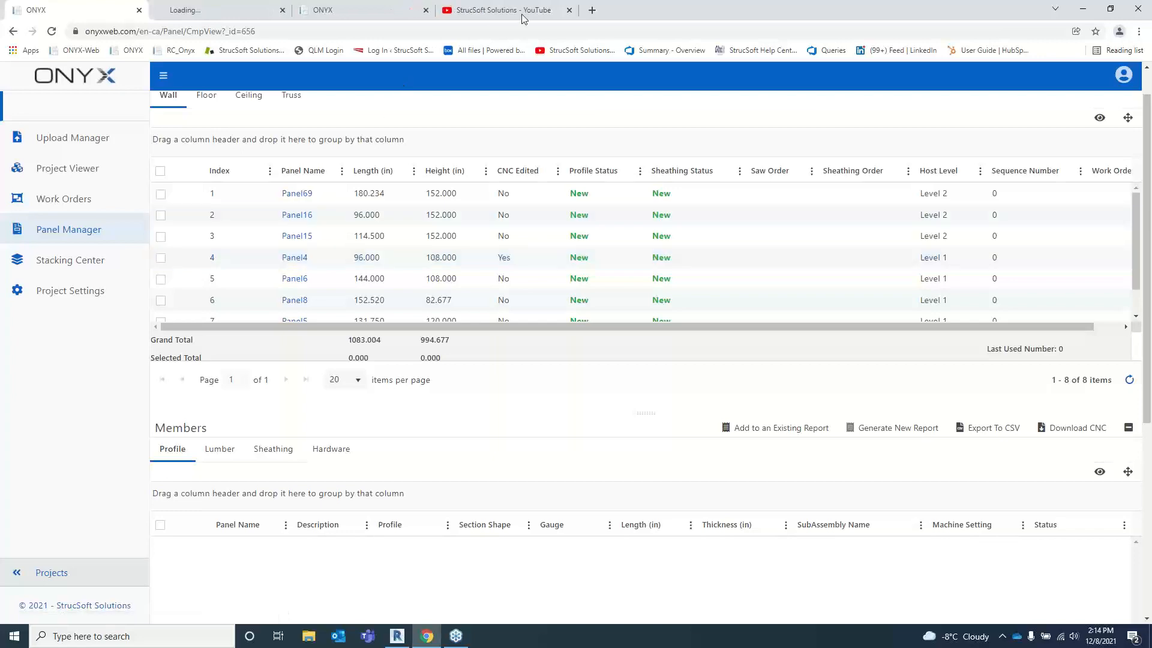
pyautogui.click(569, 10)
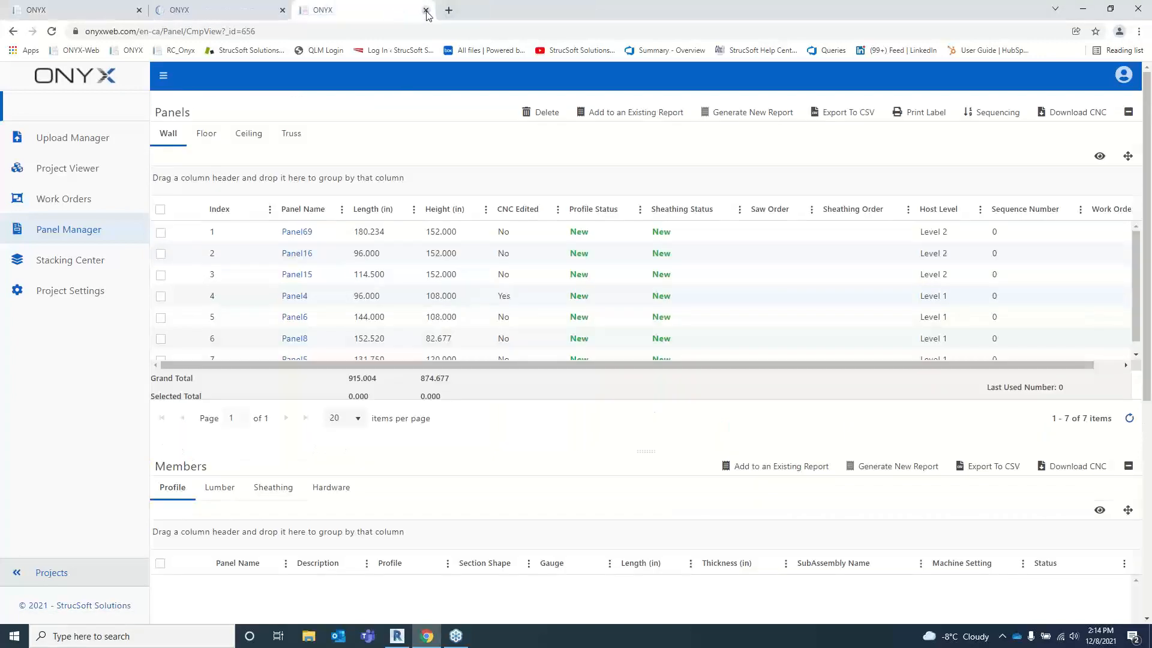
pyautogui.click(426, 11)
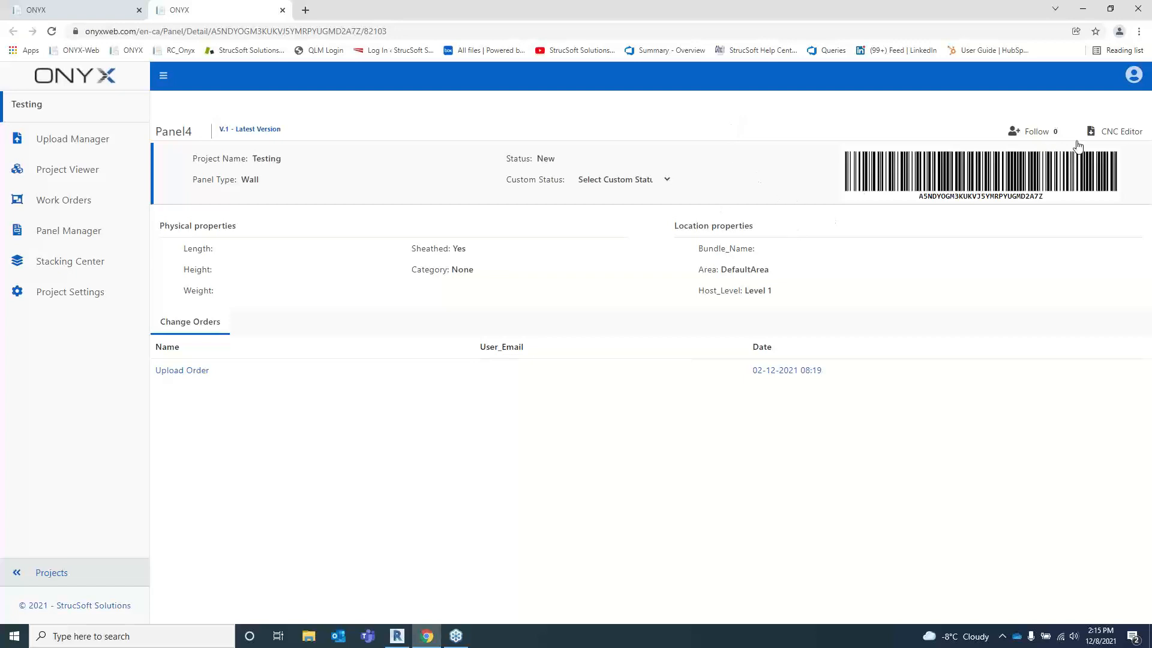
# - Reset Panel4 in the CNC Editor and set its display style to Transparent
pyautogui.click(1103, 136)
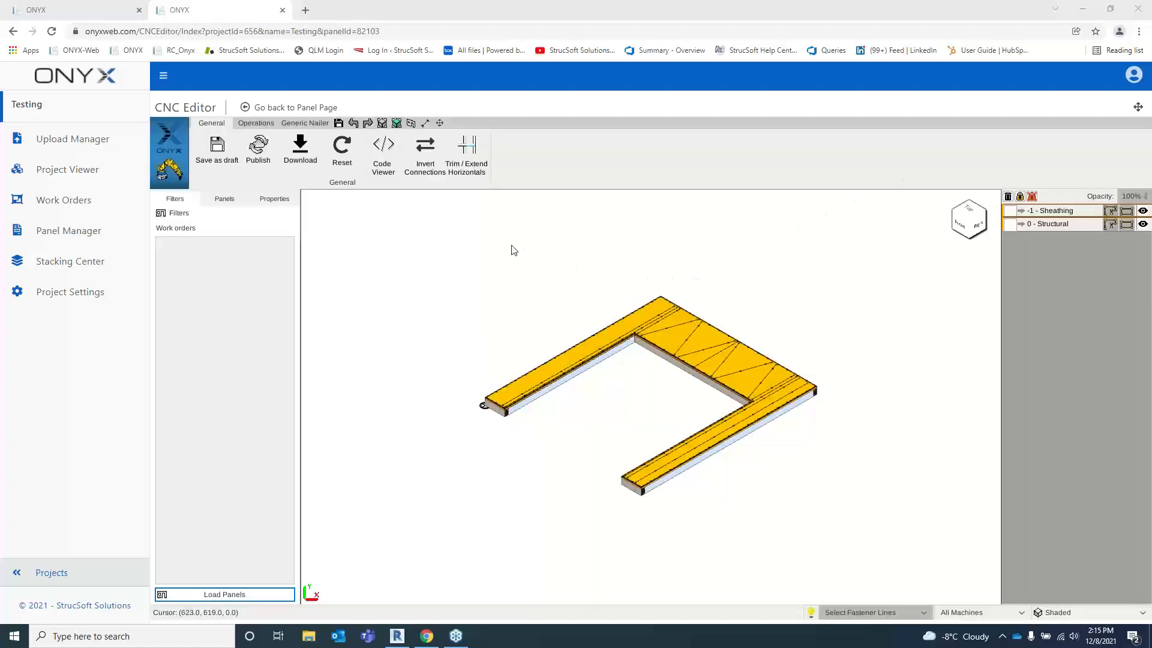
pyautogui.click(333, 146)
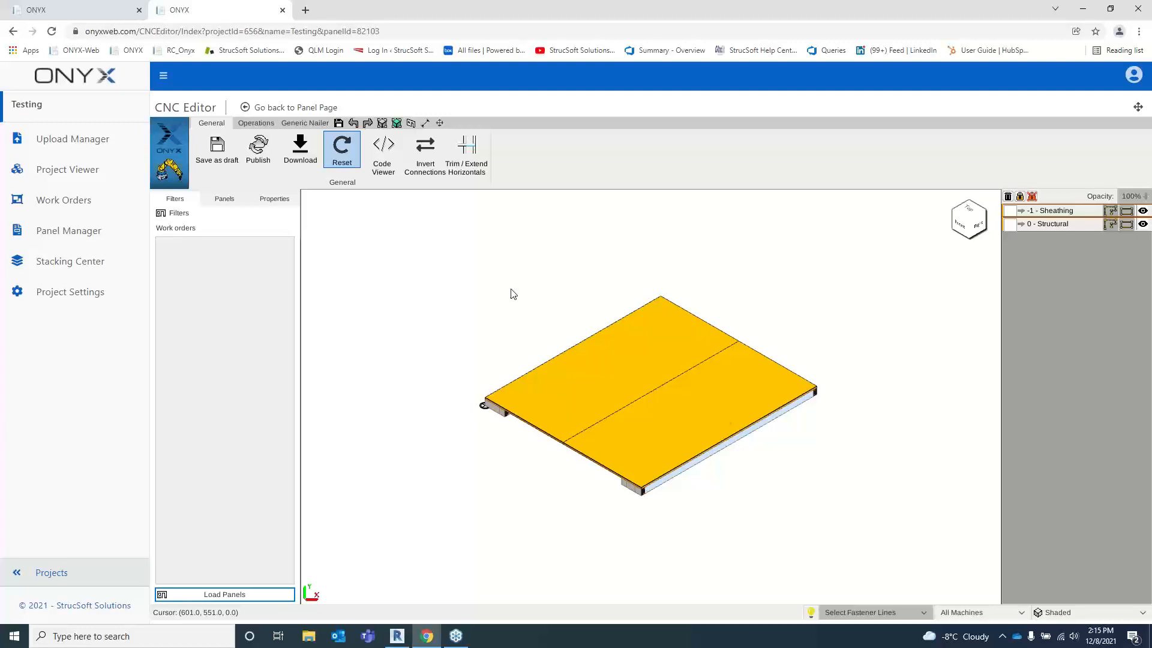
pyautogui.click(1056, 612)
pyautogui.click(1060, 576)
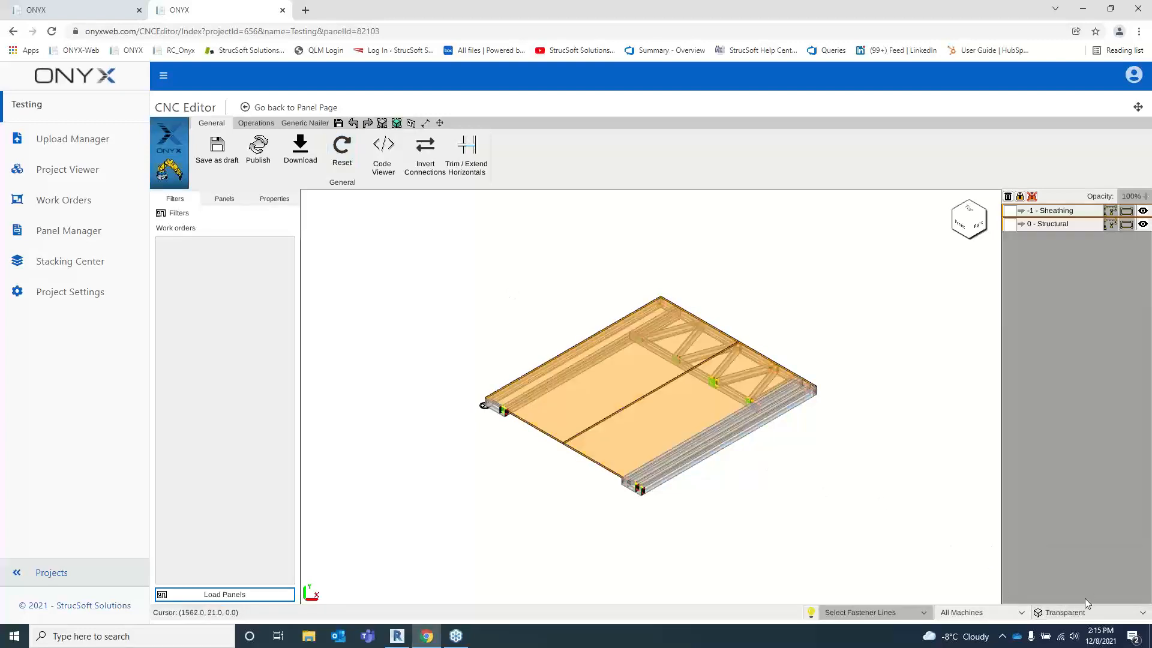
# - Inspect Panel4's two sheathing sheets, clear the selection and review the slot and notch operations available
pyautogui.scroll(2, 799, 292)
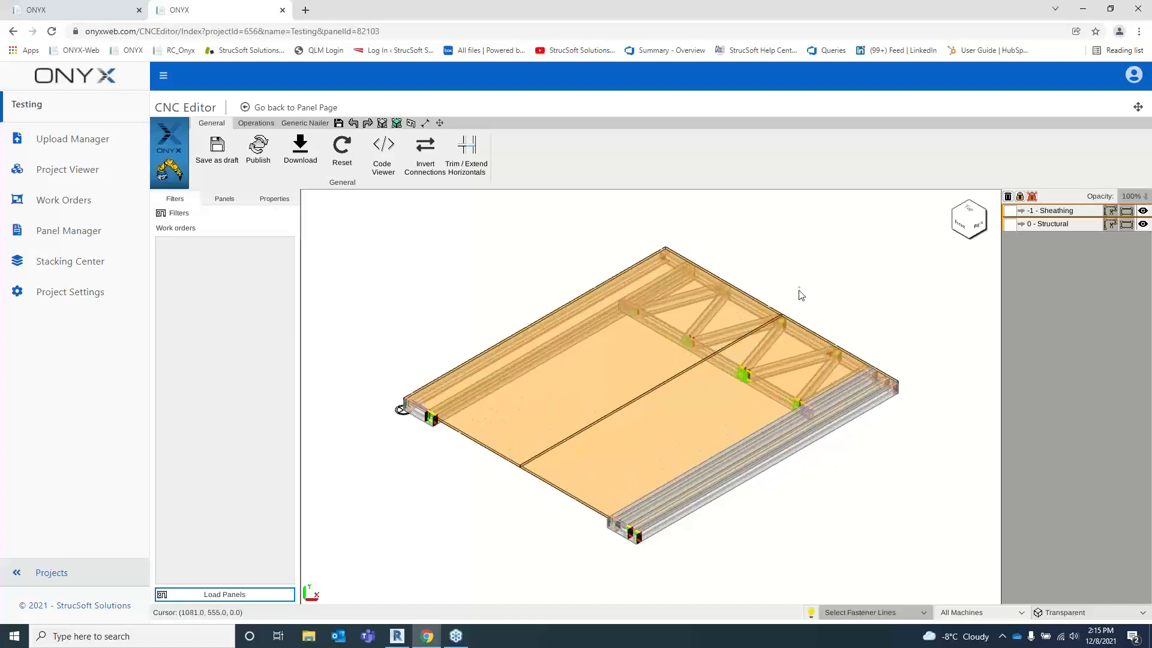
pyautogui.click(563, 371)
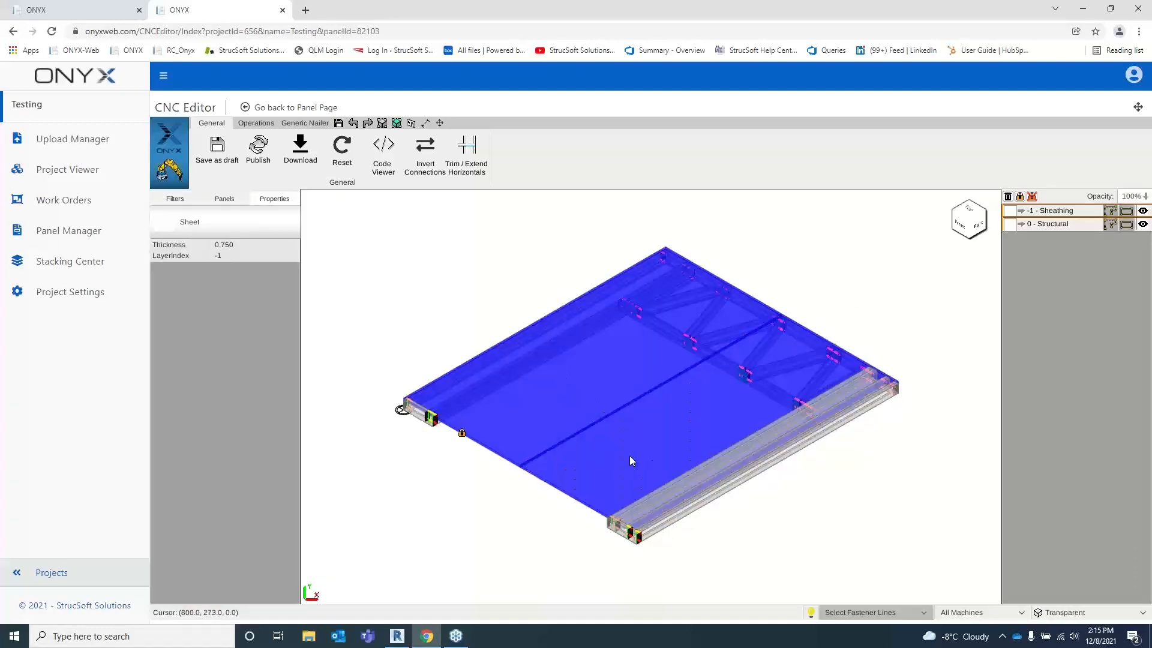
pyautogui.click(629, 457)
pyautogui.click(854, 268)
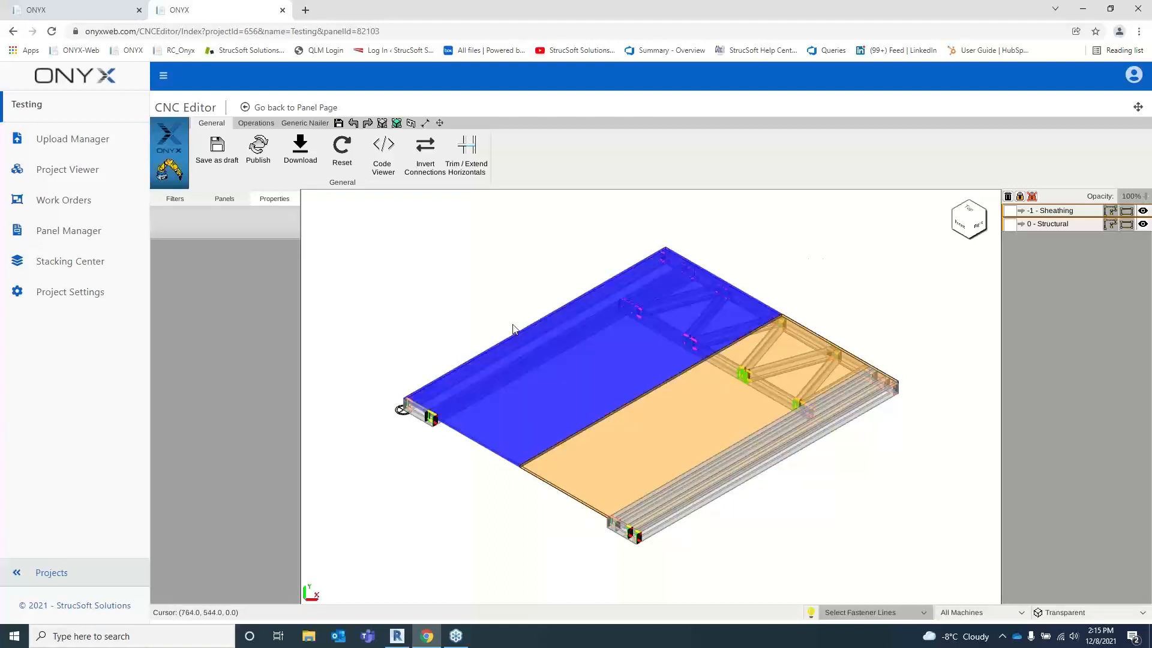
pyautogui.click(256, 124)
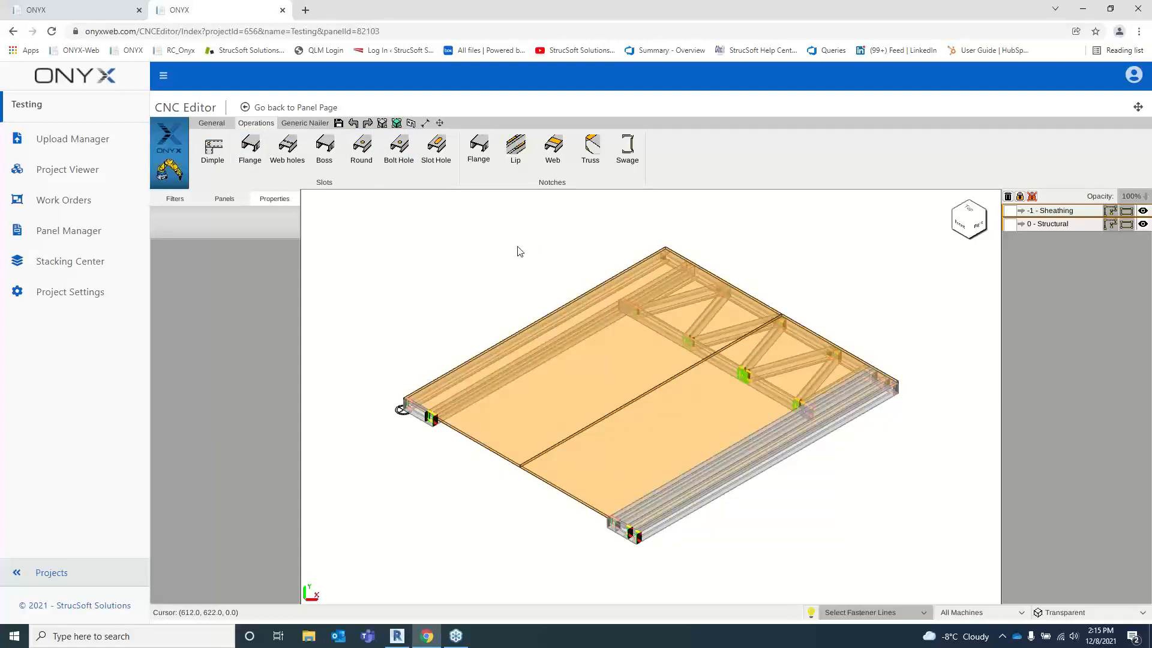
# - Show Panel4 from the top and run Size Sheathing for the GenNail-02 machine
pyautogui.click(300, 126)
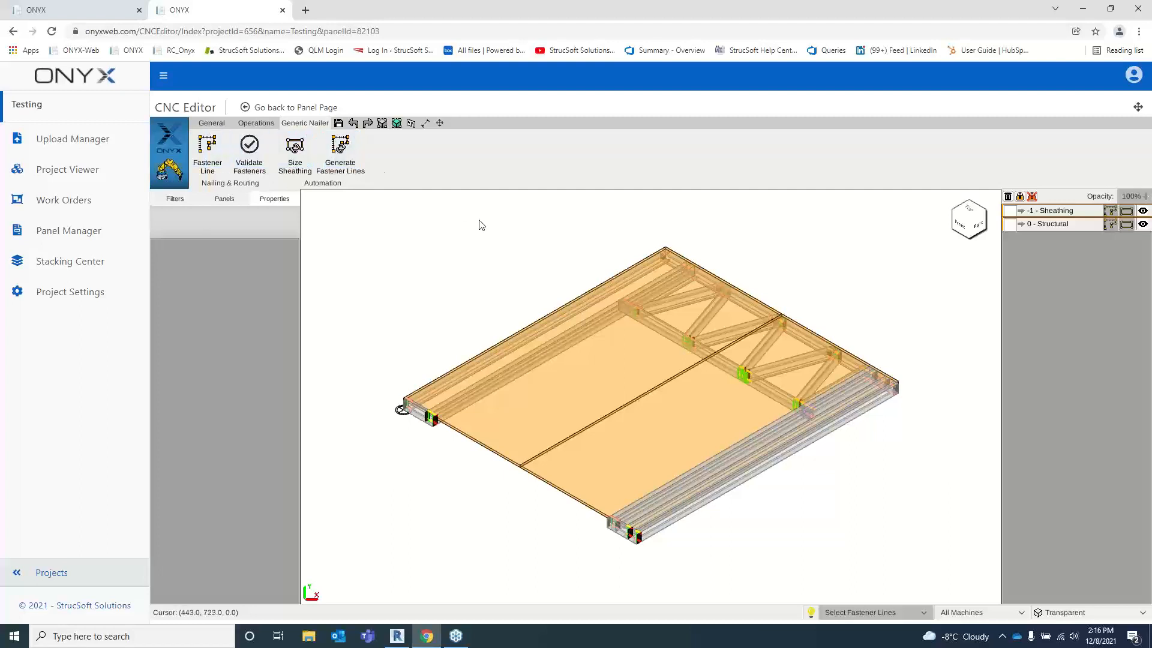
pyautogui.scroll(1, 728, 247)
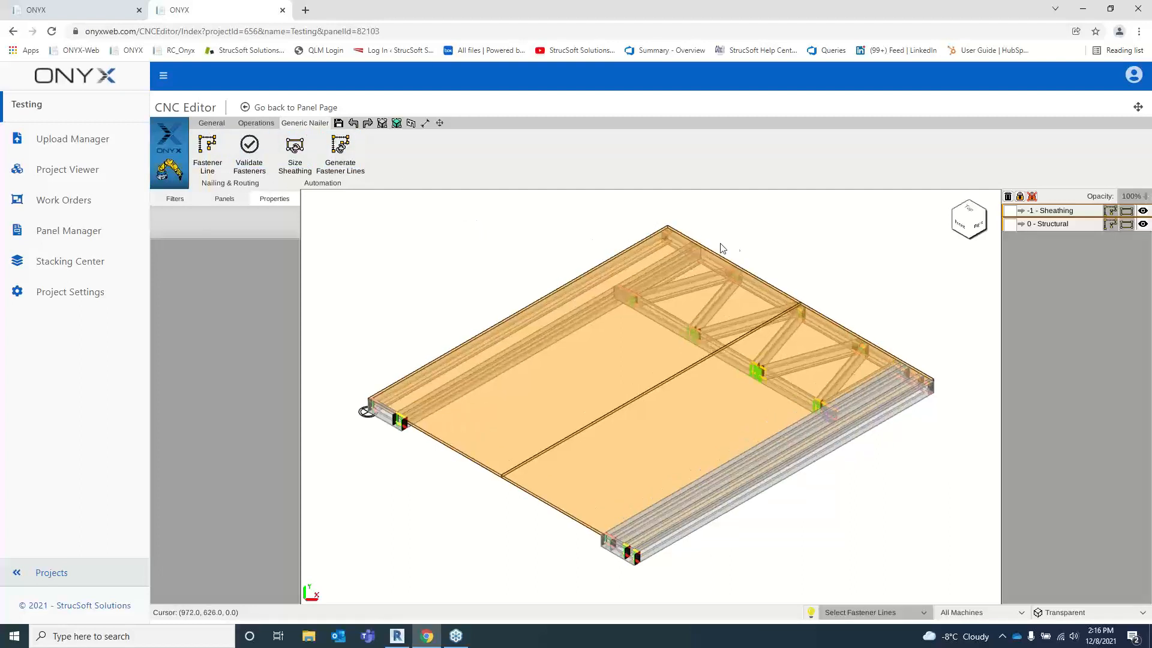
pyautogui.click(972, 214)
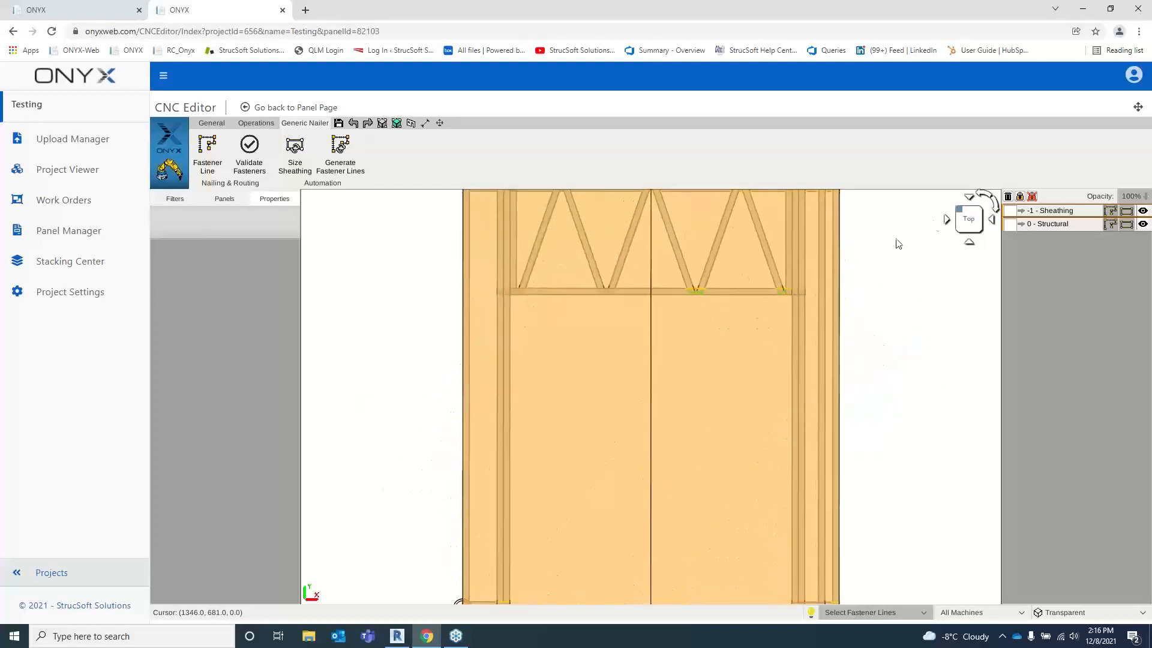
pyautogui.click(294, 149)
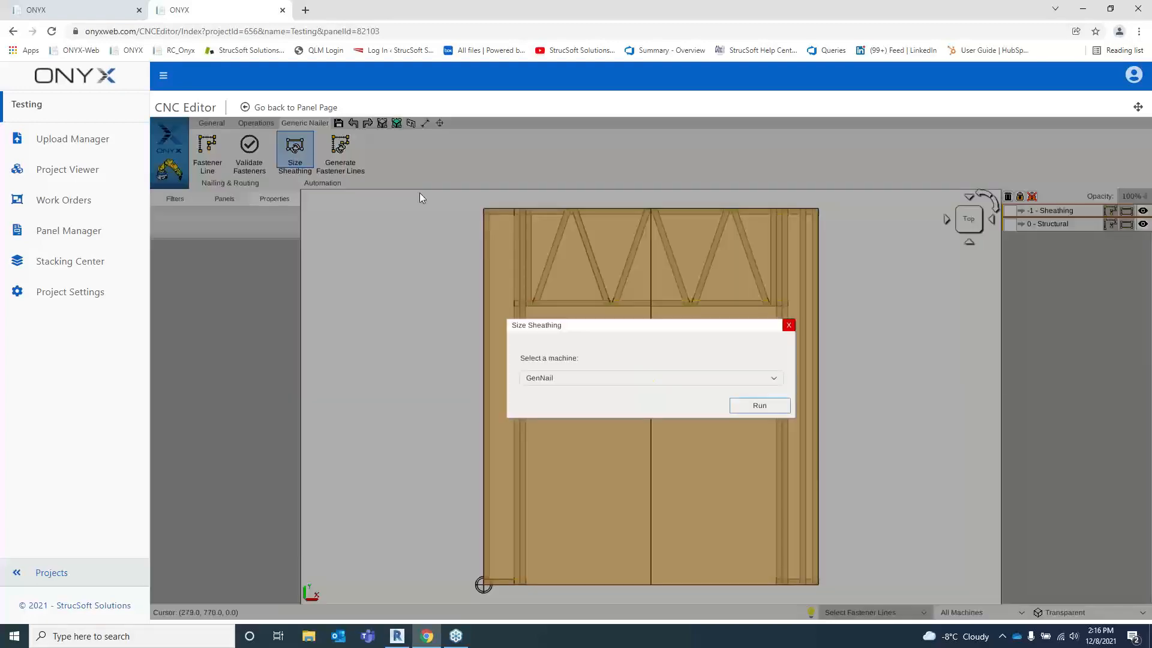
pyautogui.click(579, 378)
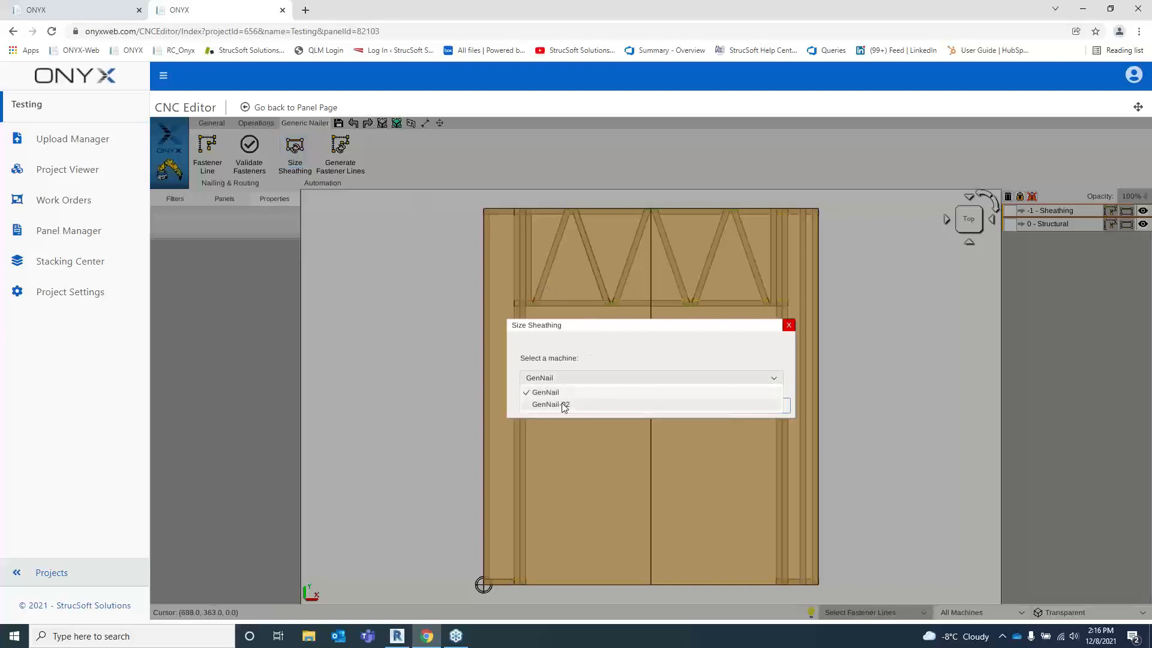
pyautogui.click(562, 403)
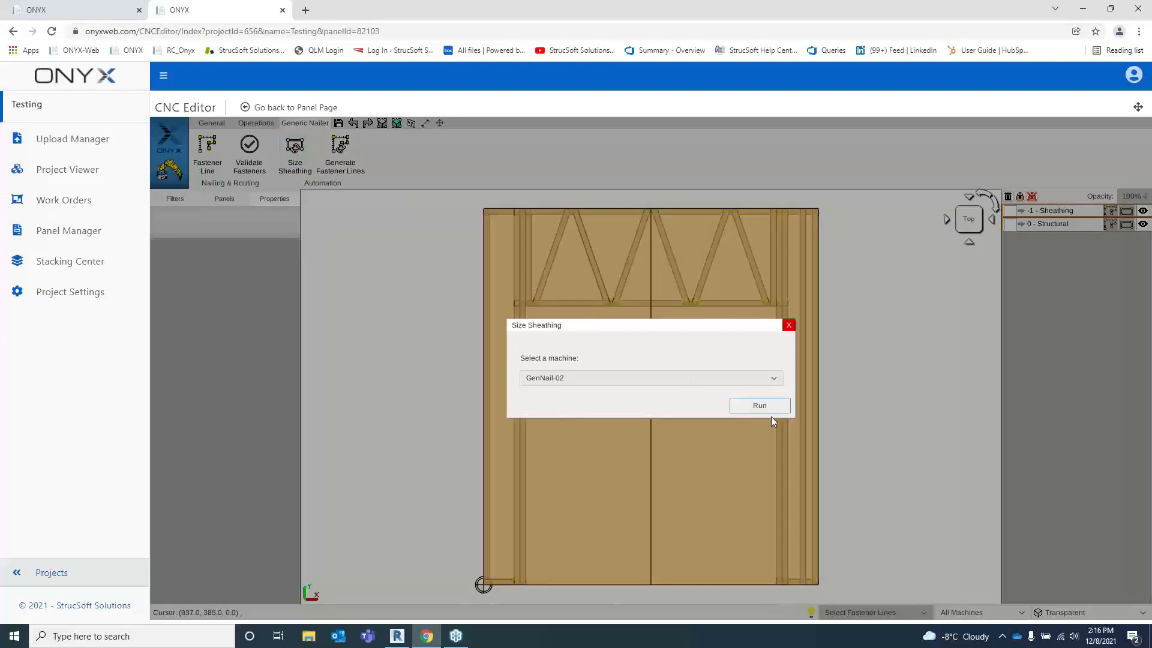
pyautogui.click(758, 406)
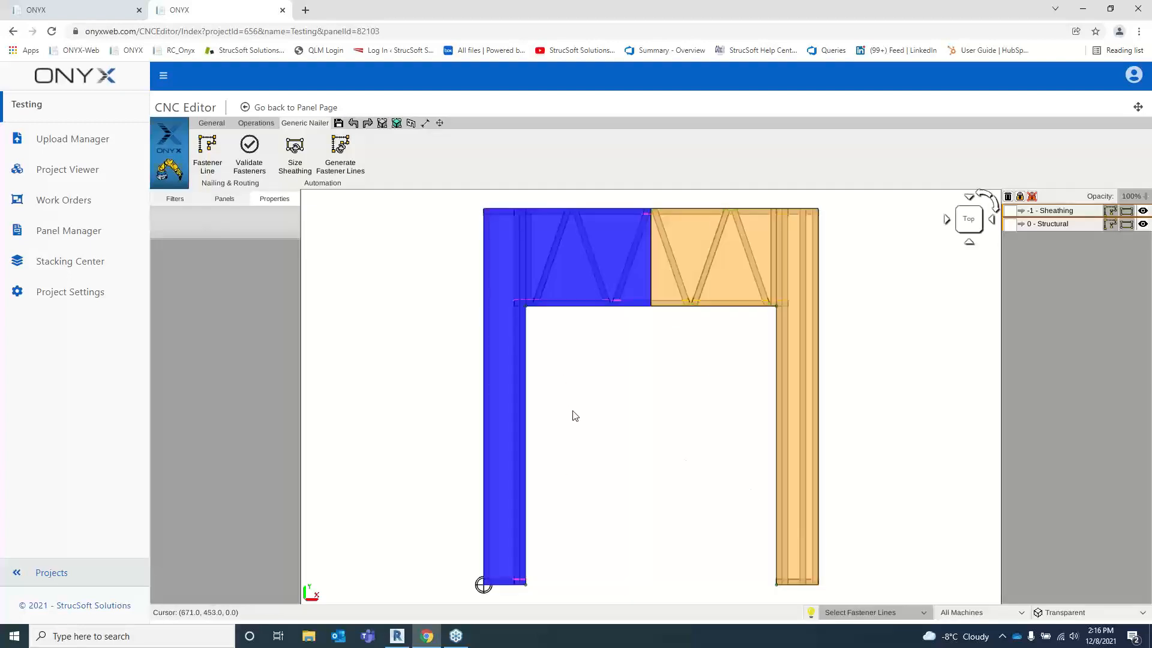
# - Inspect the sheathing cutout around the opening and check the properties of the point at its upper-right corner
pyautogui.scroll(2, 585, 384)
pyautogui.moveTo(579, 373); pyautogui.dragTo(632, 448, button='middle')
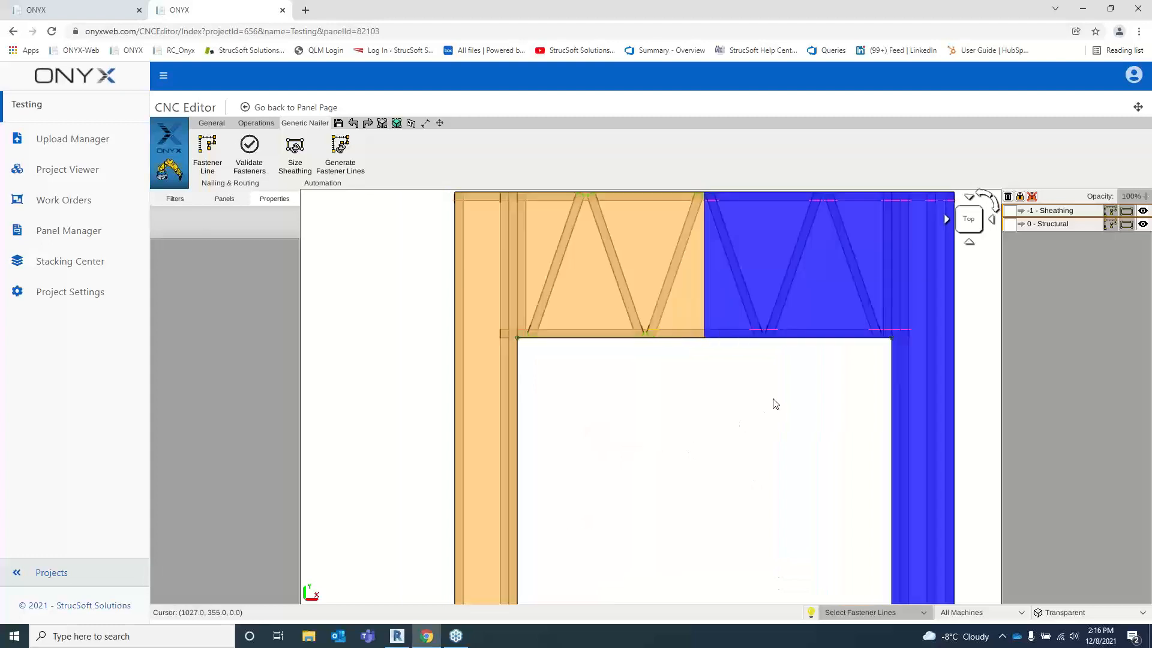
pyautogui.moveTo(765, 401); pyautogui.dragTo(506, 470, button='middle')
pyautogui.scroll(2, 624, 414)
pyautogui.scroll(3, 619, 422)
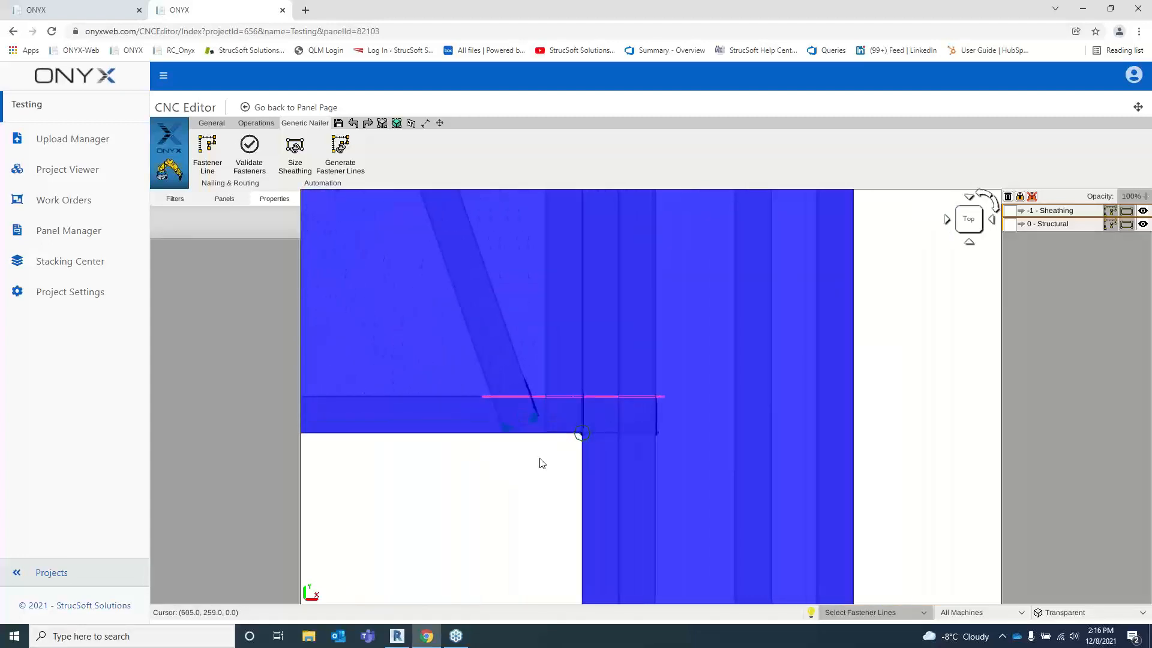
pyautogui.click(578, 438)
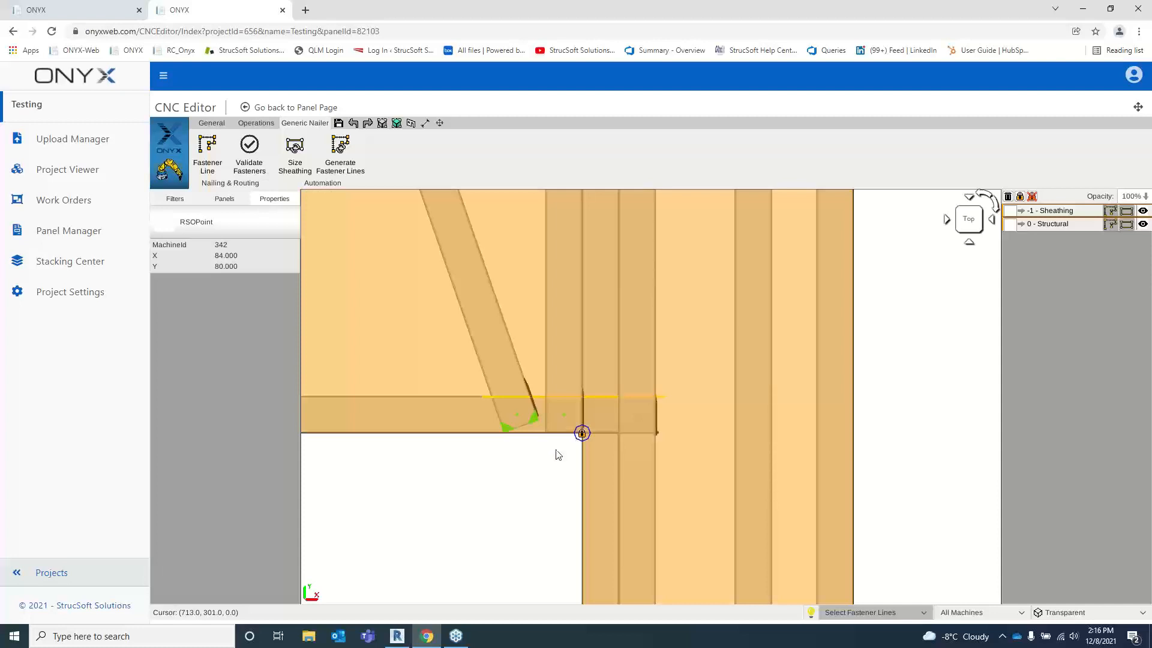
# - Examine the sized sheathing down both legs, select the origin marker and check the cutout in an isometric view
pyautogui.scroll(-3, 520, 477)
pyautogui.moveTo(522, 519); pyautogui.dragTo(686, 301, button='middle')
pyautogui.scroll(-6, 647, 387)
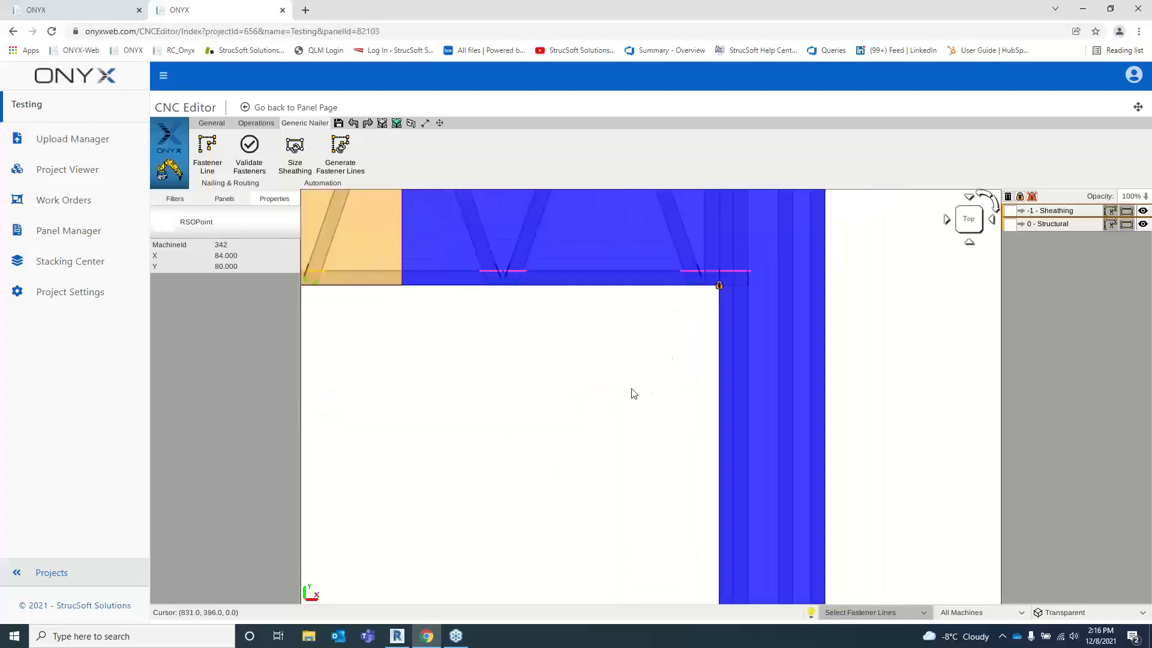
pyautogui.moveTo(592, 409); pyautogui.dragTo(650, 268, button='middle')
pyautogui.scroll(-2, 650, 430)
pyautogui.moveTo(655, 468); pyautogui.dragTo(684, 331, button='middle')
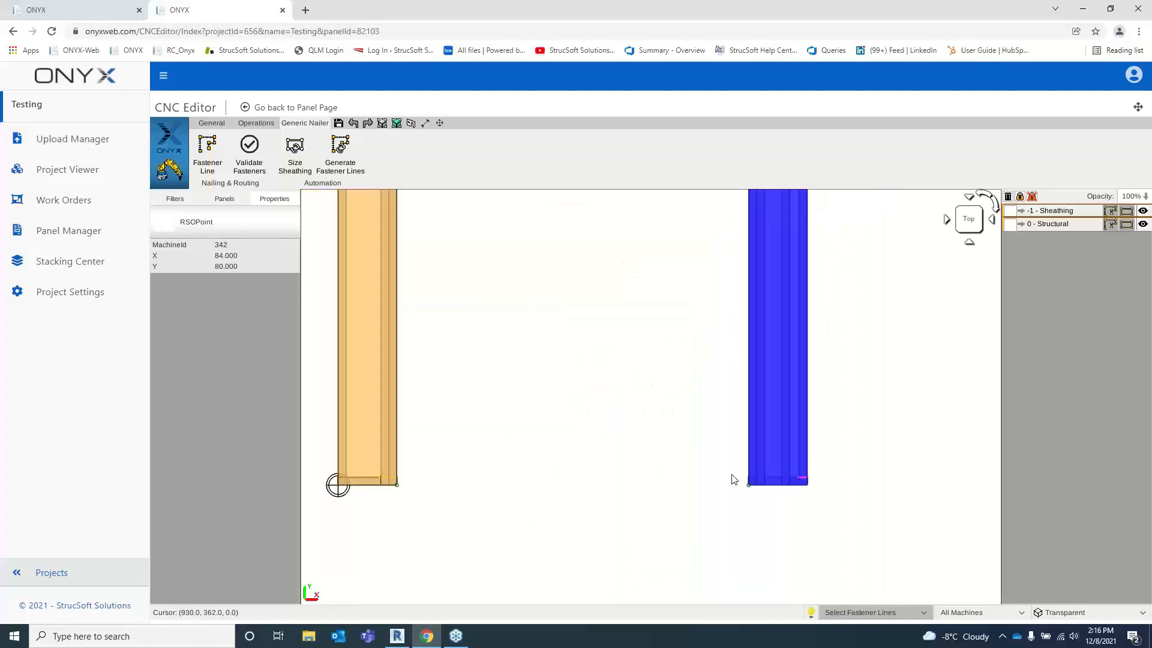
pyautogui.scroll(3, 731, 474)
pyautogui.scroll(-2, 683, 483)
pyautogui.moveTo(598, 446); pyautogui.dragTo(788, 440, button='middle')
pyautogui.click(459, 496)
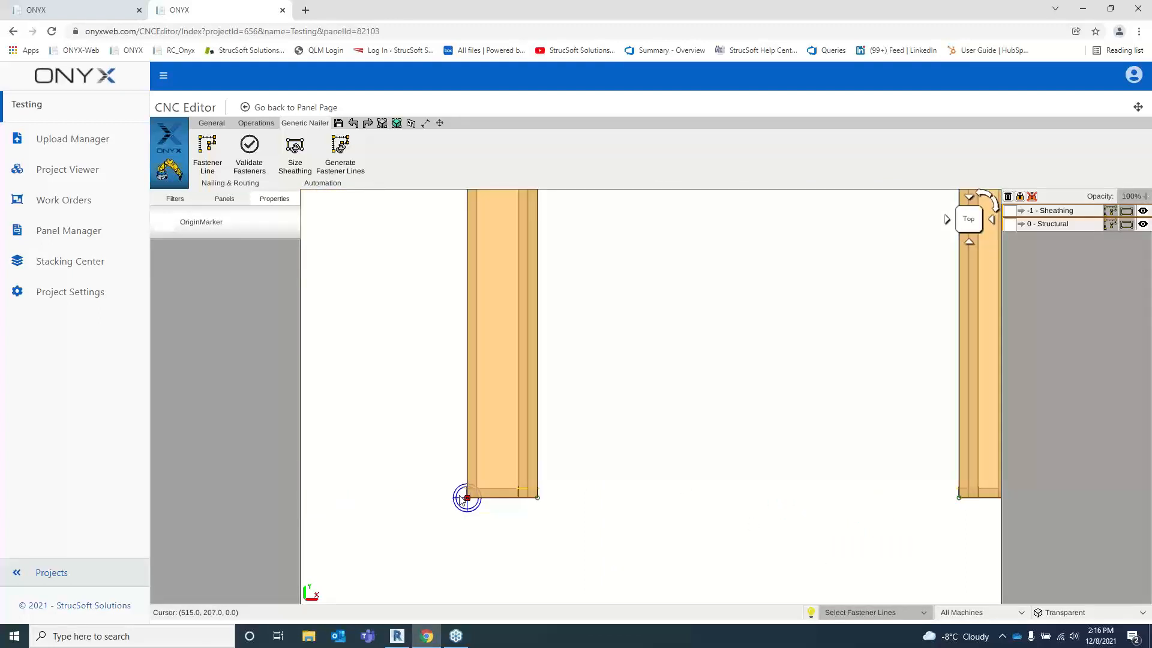
pyautogui.click(975, 230)
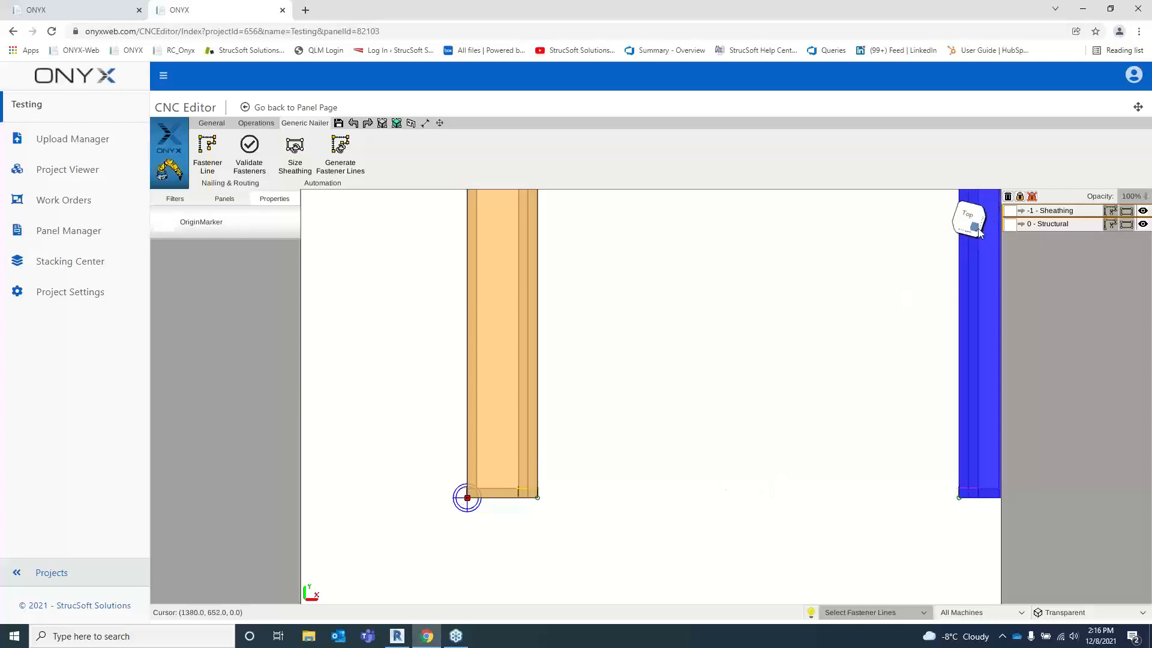
pyautogui.scroll(-2, 775, 368)
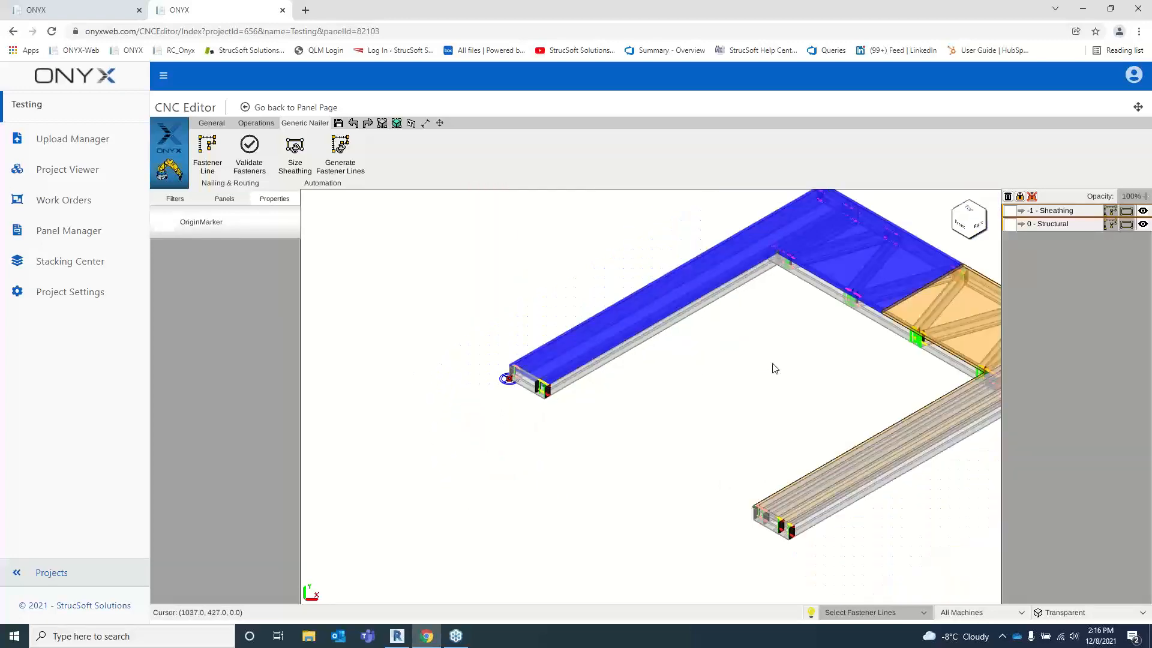
pyautogui.moveTo(800, 365); pyautogui.dragTo(702, 370, button='middle')
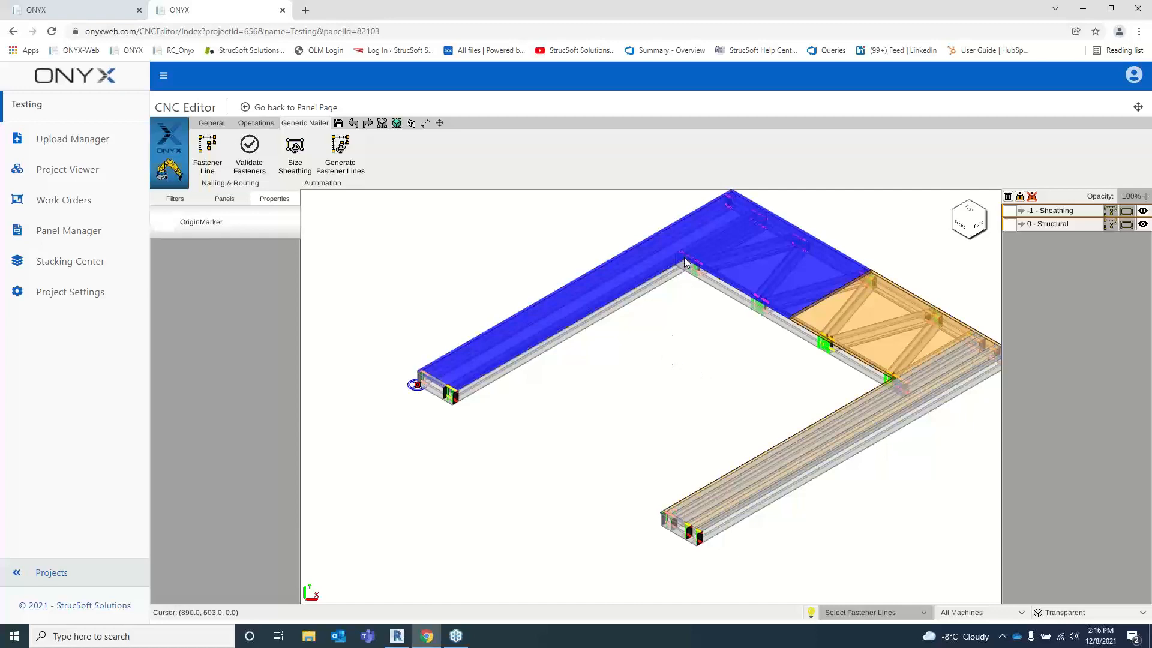
# - Return Panel4 to the top view and generate fastener lines automatically for the GenNail-02 machine
pyautogui.click(967, 209)
pyautogui.scroll(-3, 661, 319)
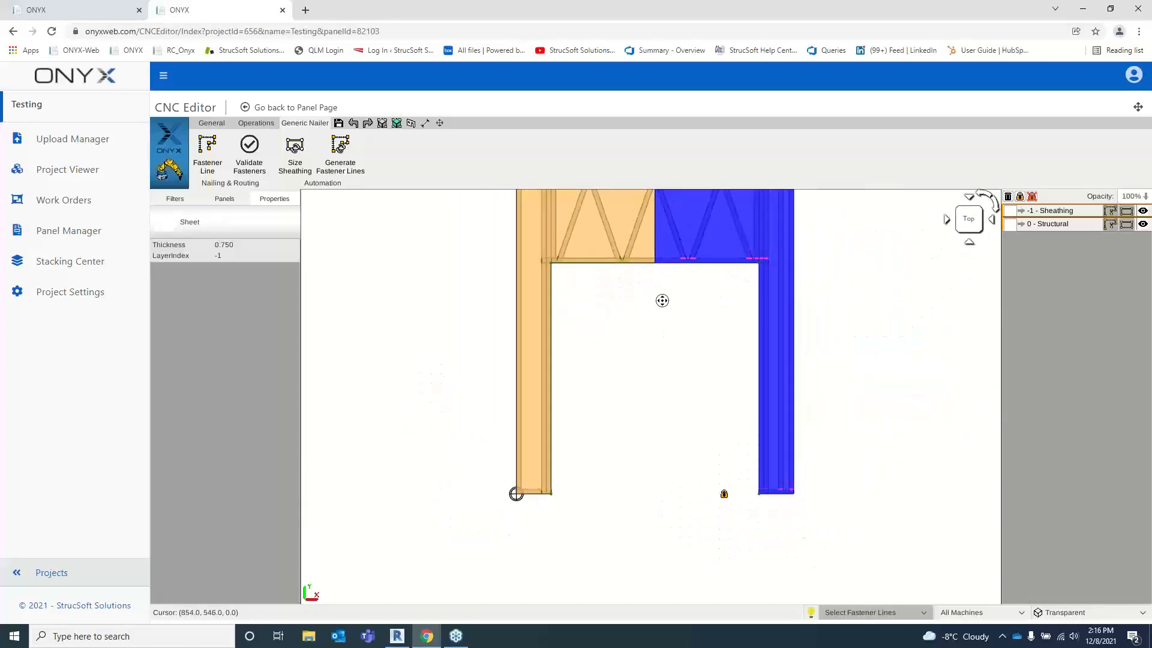
pyautogui.moveTo(661, 301); pyautogui.dragTo(661, 351, button='middle')
pyautogui.click(501, 281)
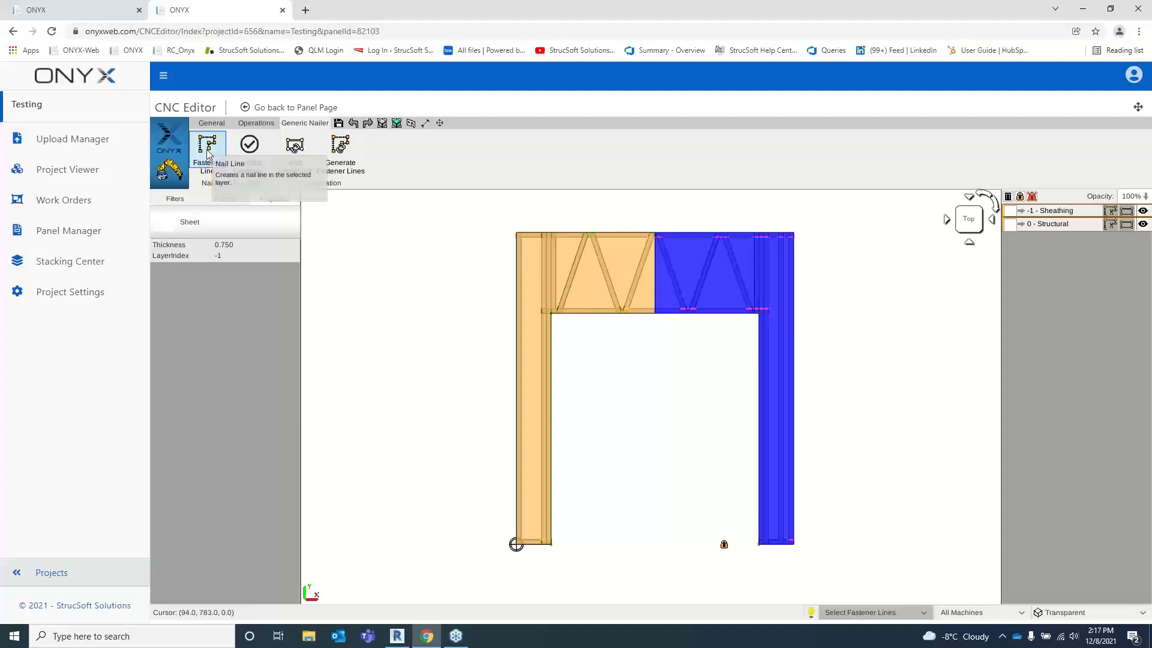
pyautogui.click(340, 147)
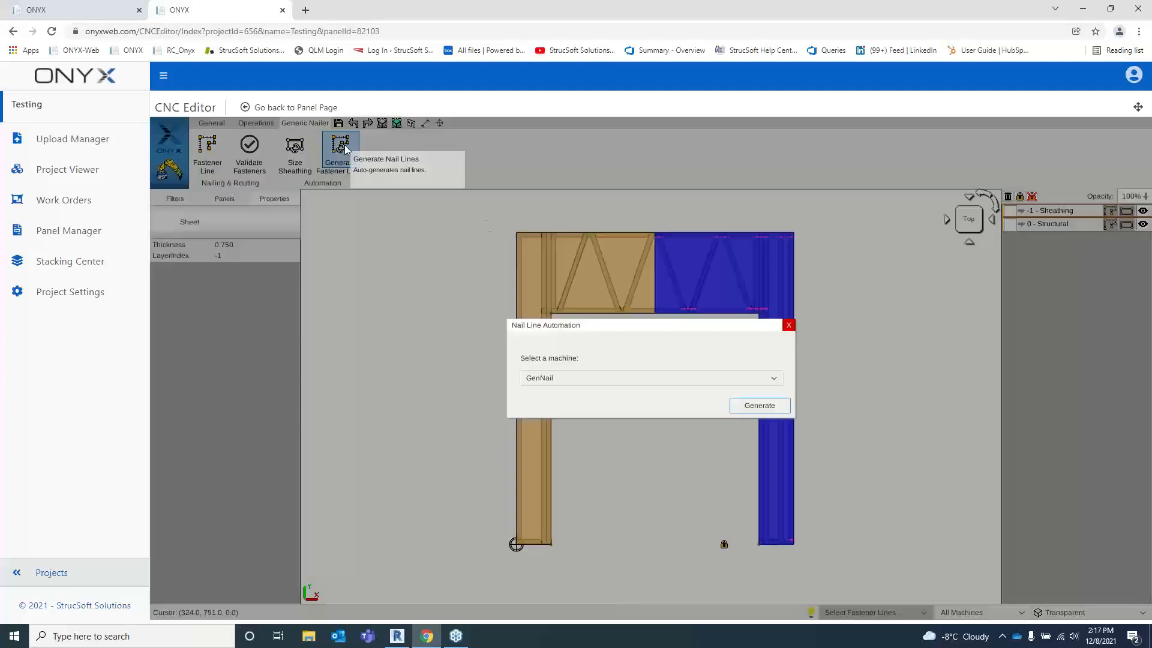
pyautogui.click(632, 377)
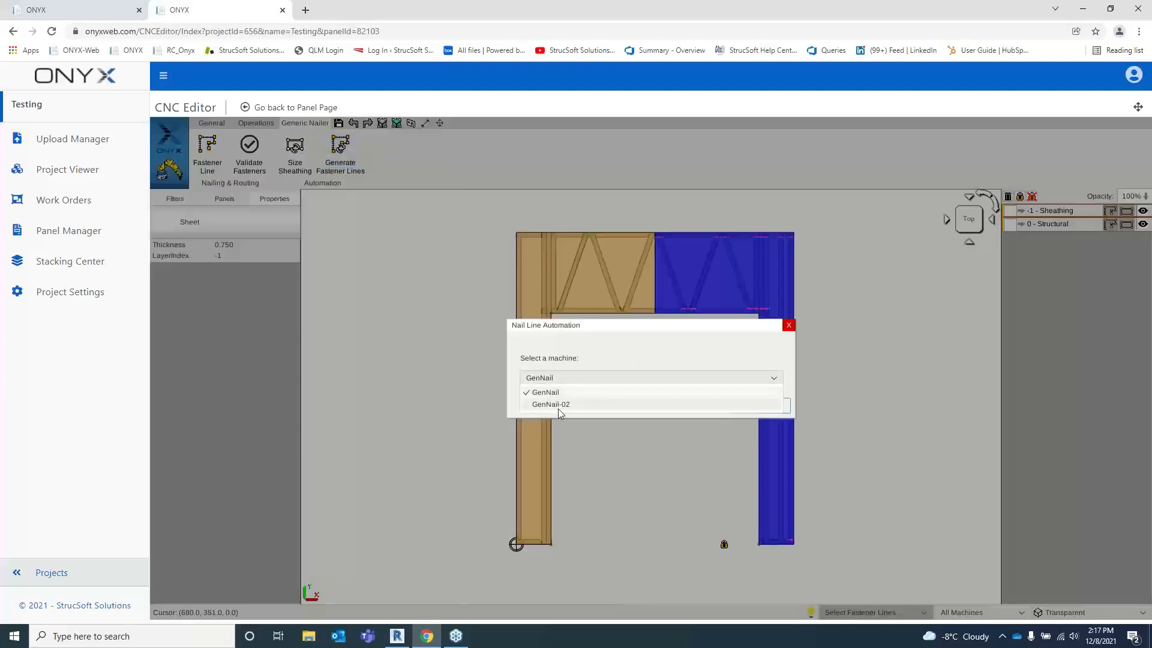
pyautogui.click(558, 405)
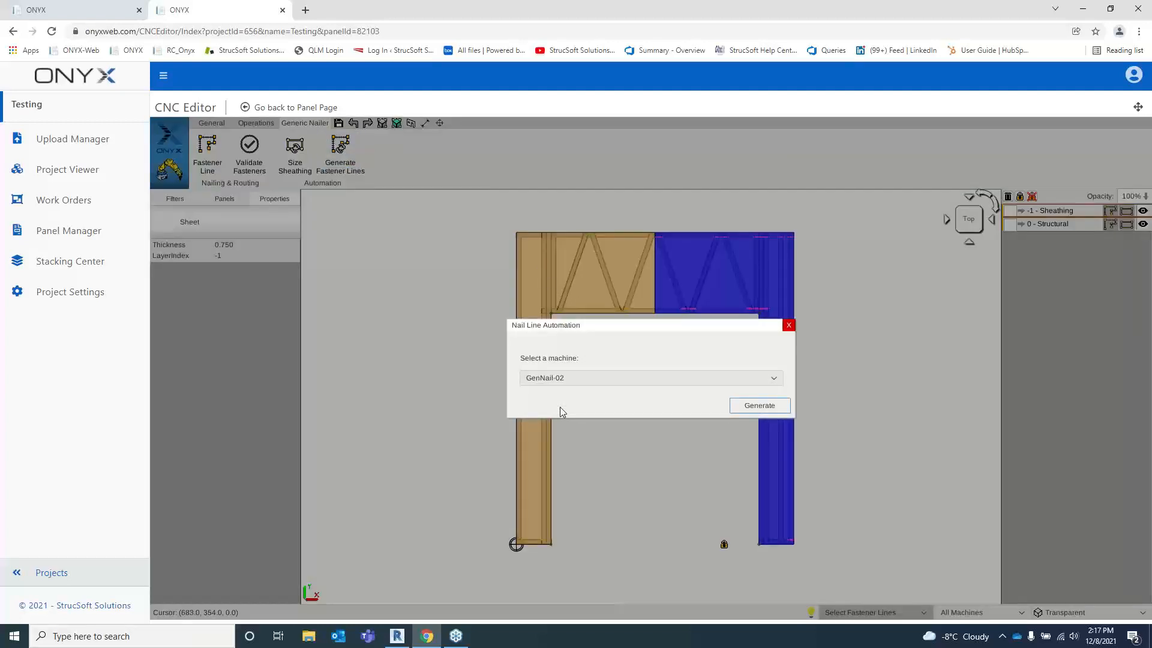
pyautogui.click(759, 406)
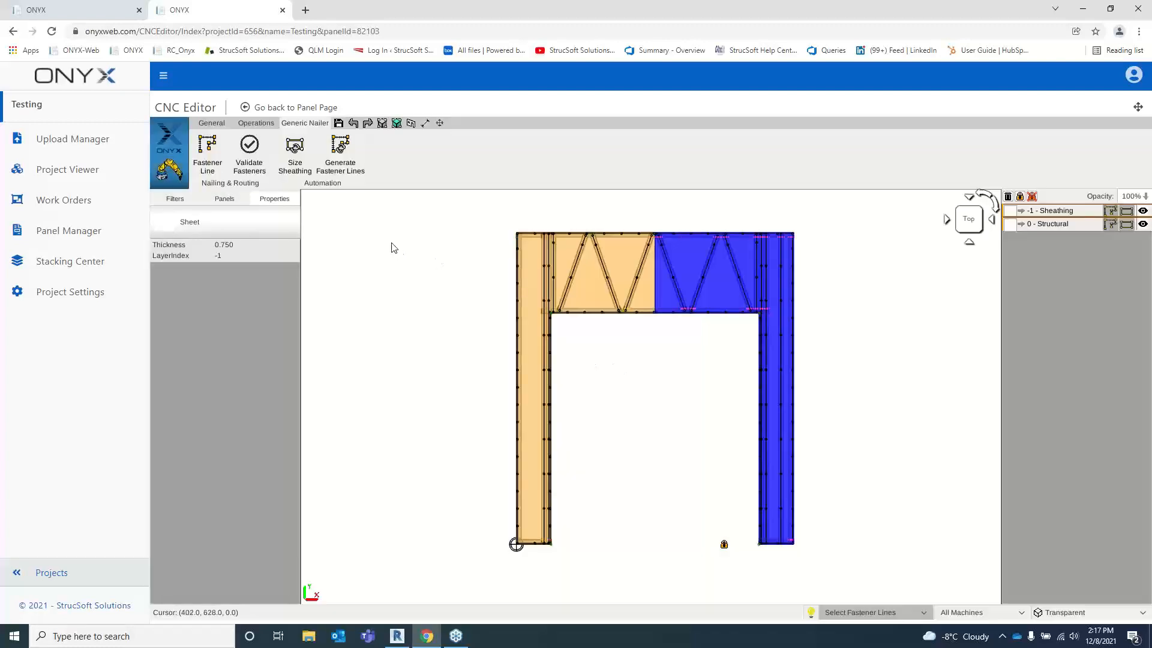
# - Clear the sheet selection and examine the fastener lines at Panel4's upper-left corner and along its studs and webs
pyautogui.scroll(4, 456, 221)
pyautogui.moveTo(568, 362); pyautogui.dragTo(599, 504, button='middle')
pyautogui.scroll(3, 474, 240)
pyautogui.moveTo(477, 241); pyautogui.dragTo(663, 351, button='middle')
pyautogui.scroll(1, 564, 247)
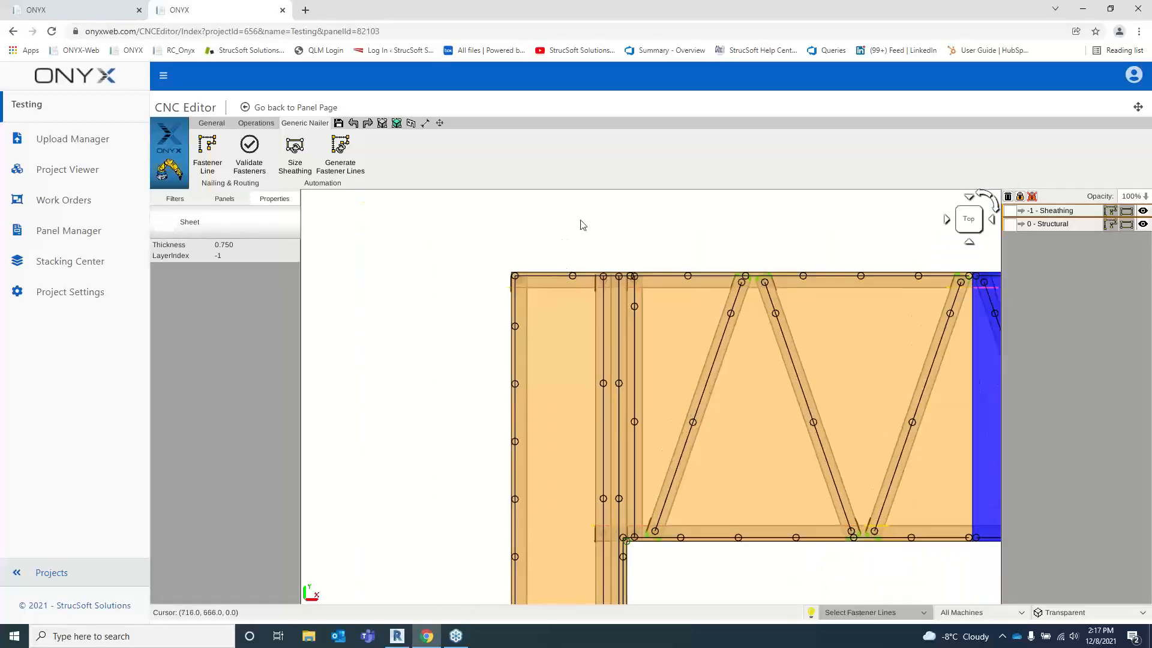
pyautogui.click(580, 221)
pyautogui.scroll(2, 627, 235)
pyautogui.moveTo(632, 260); pyautogui.dragTo(664, 322, button='middle')
pyautogui.scroll(1, 515, 220)
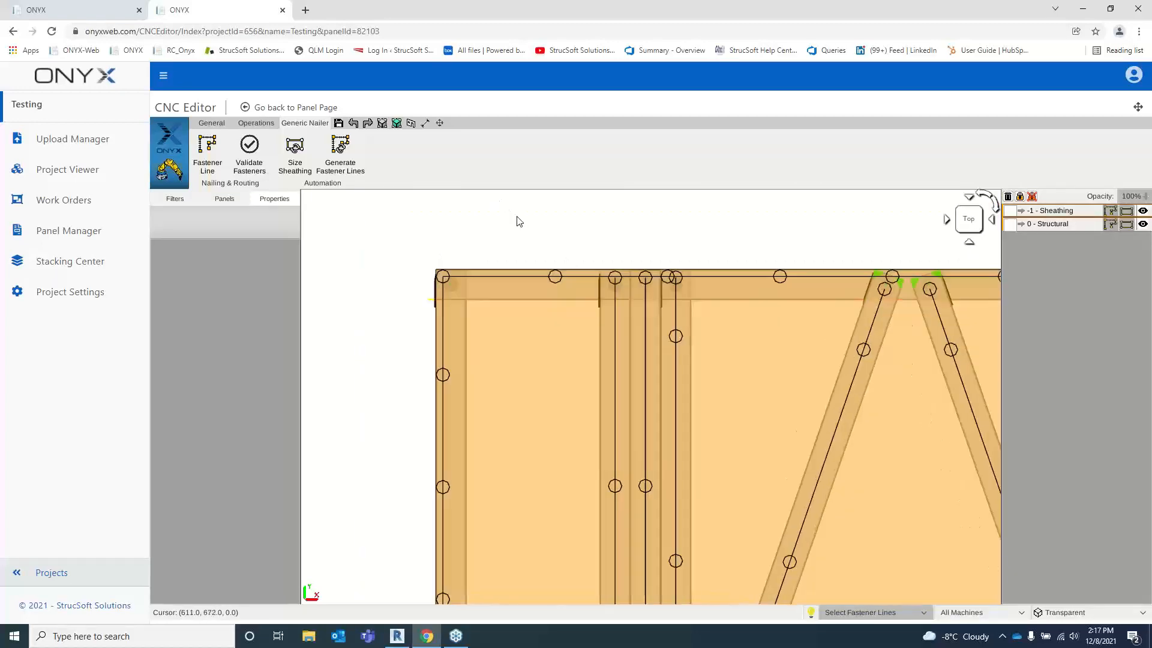
pyautogui.scroll(3, 518, 217)
pyautogui.moveTo(520, 215); pyautogui.dragTo(596, 258, button='middle')
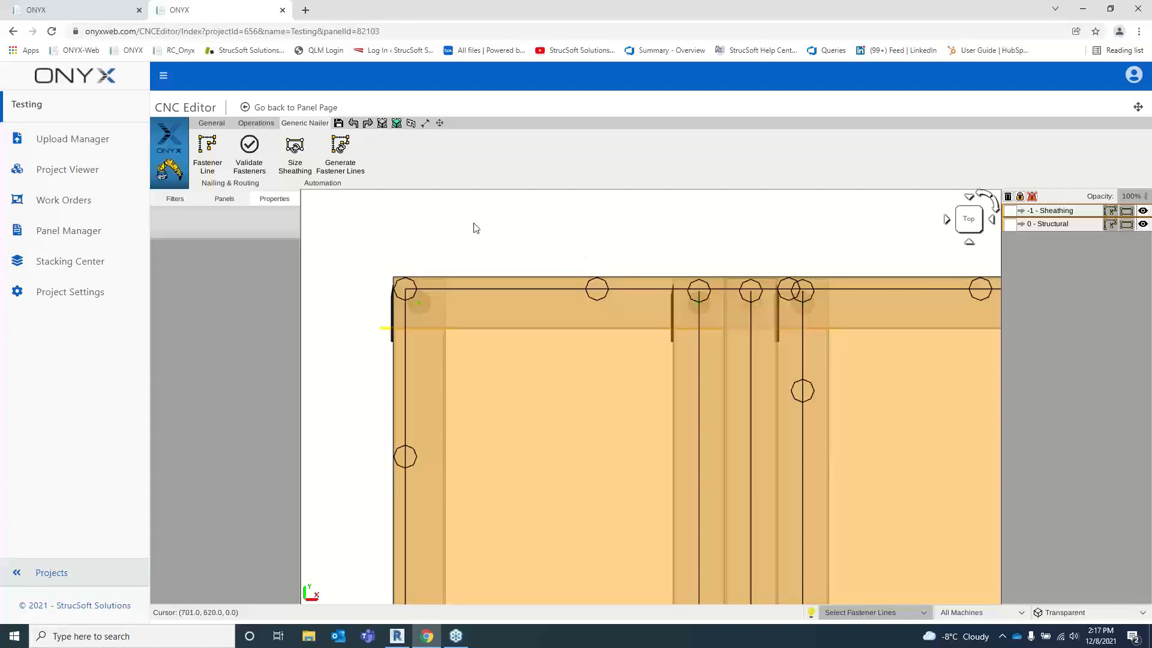
# - Start manual fastener line editing for the GenNail-02 machine
pyautogui.click(208, 149)
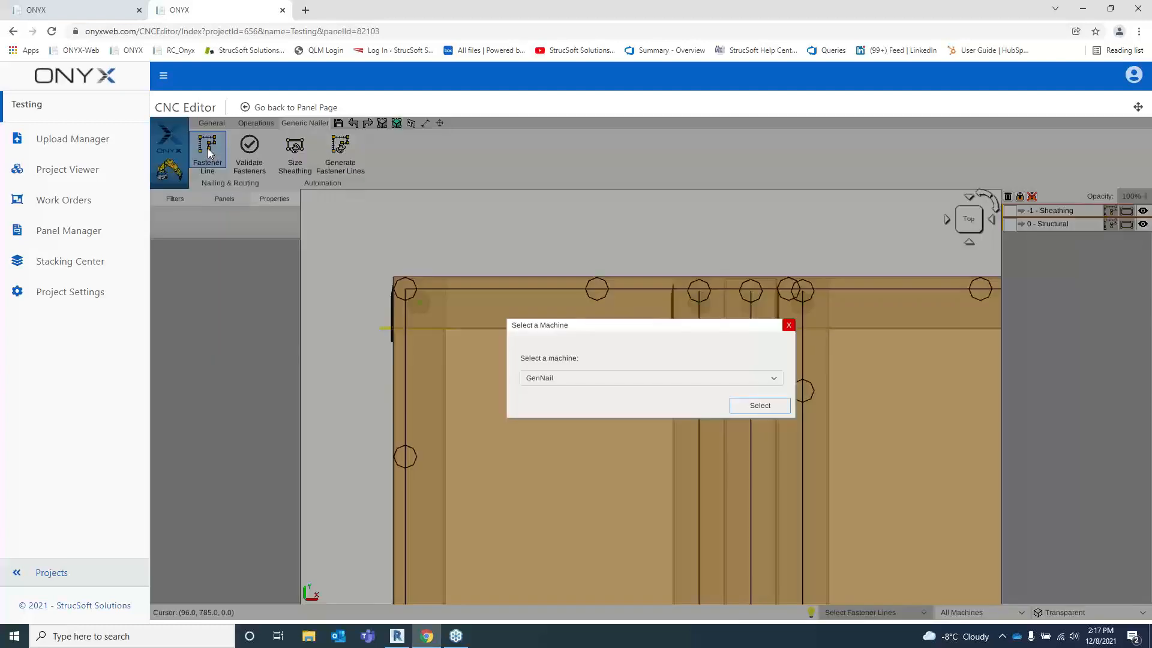
pyautogui.click(600, 379)
pyautogui.click(589, 400)
pyautogui.click(759, 406)
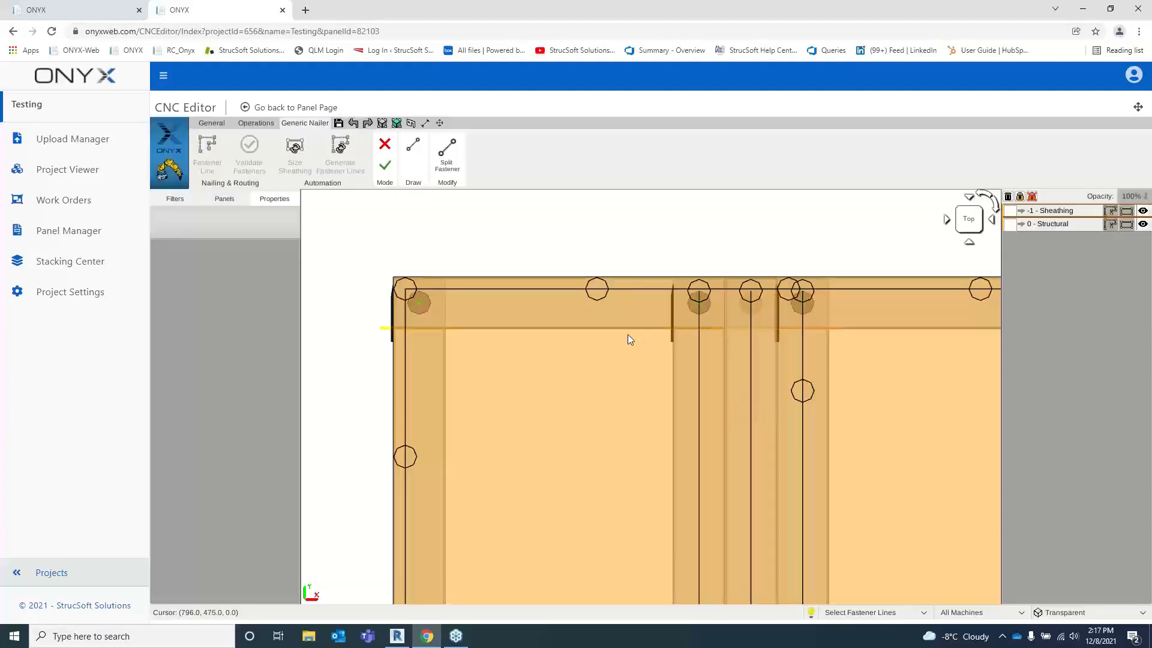
# - Make the -1 Sheathing layer the working layer for drawing fastener lines
pyautogui.click(413, 144)
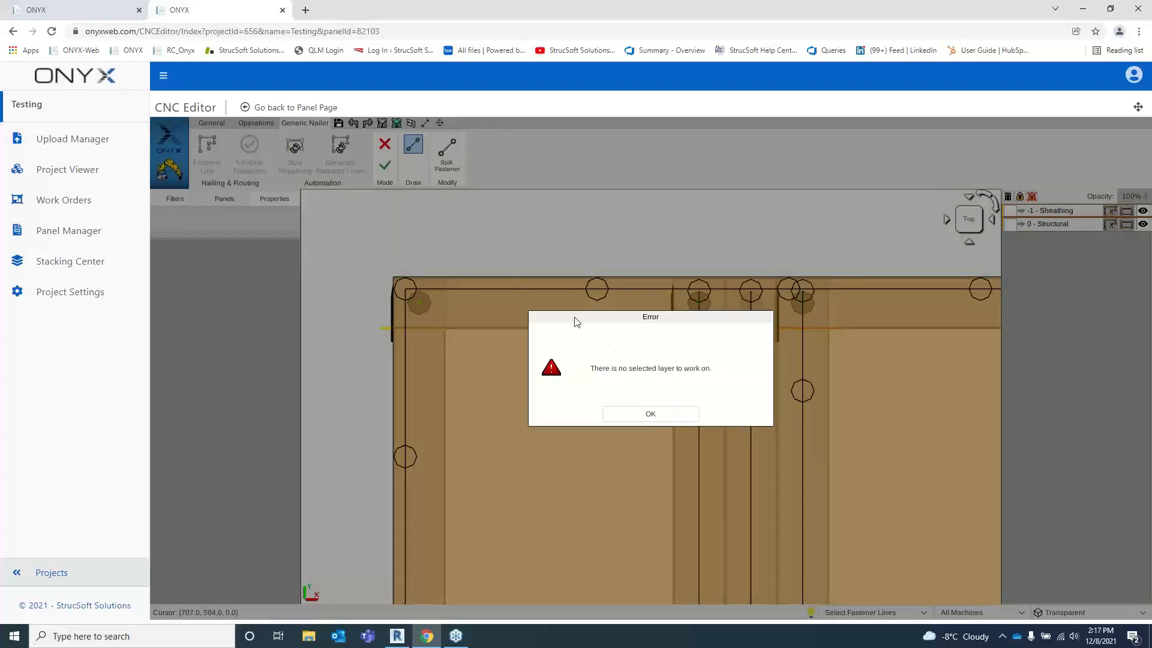
pyautogui.click(660, 413)
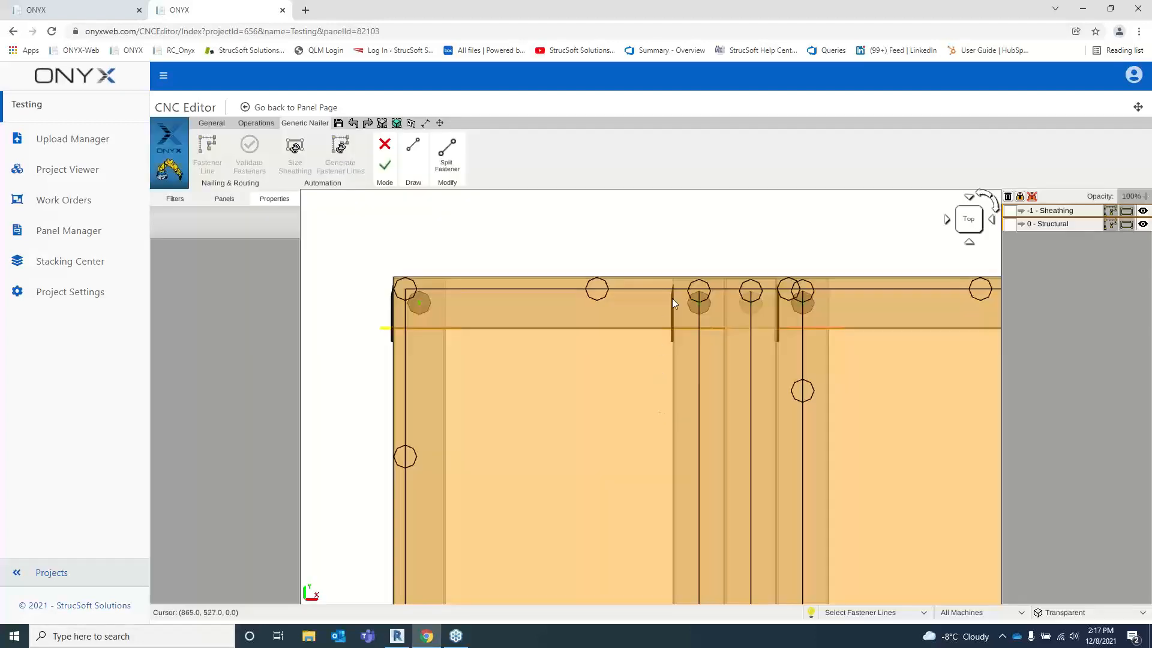
pyautogui.click(1062, 226)
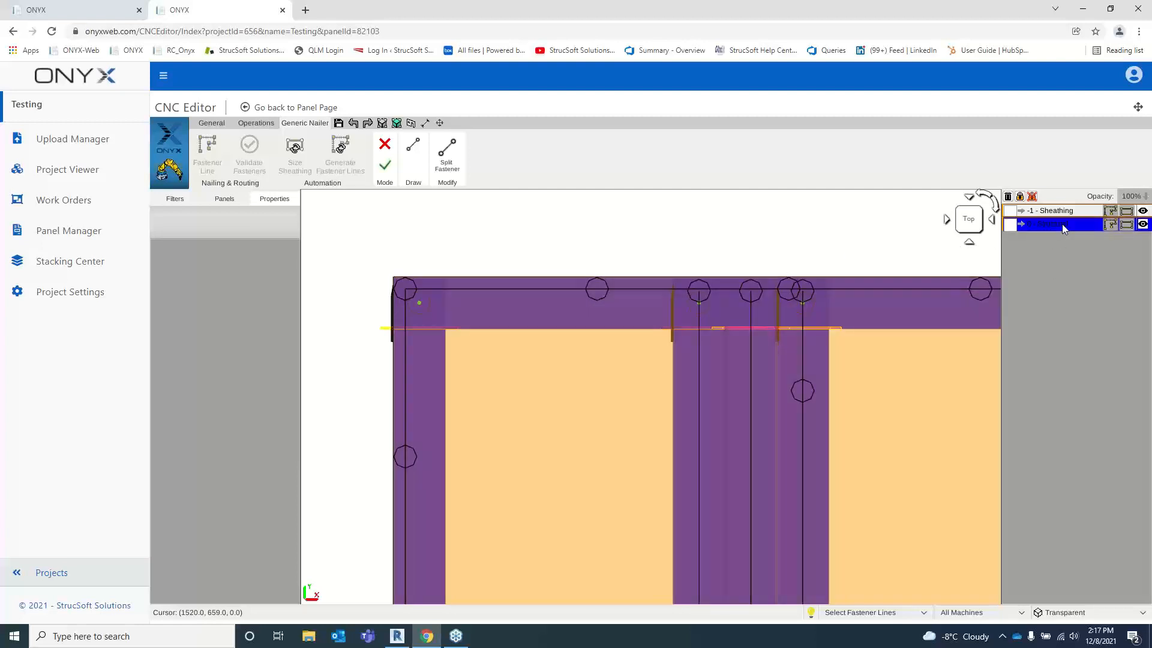
pyautogui.click(1064, 212)
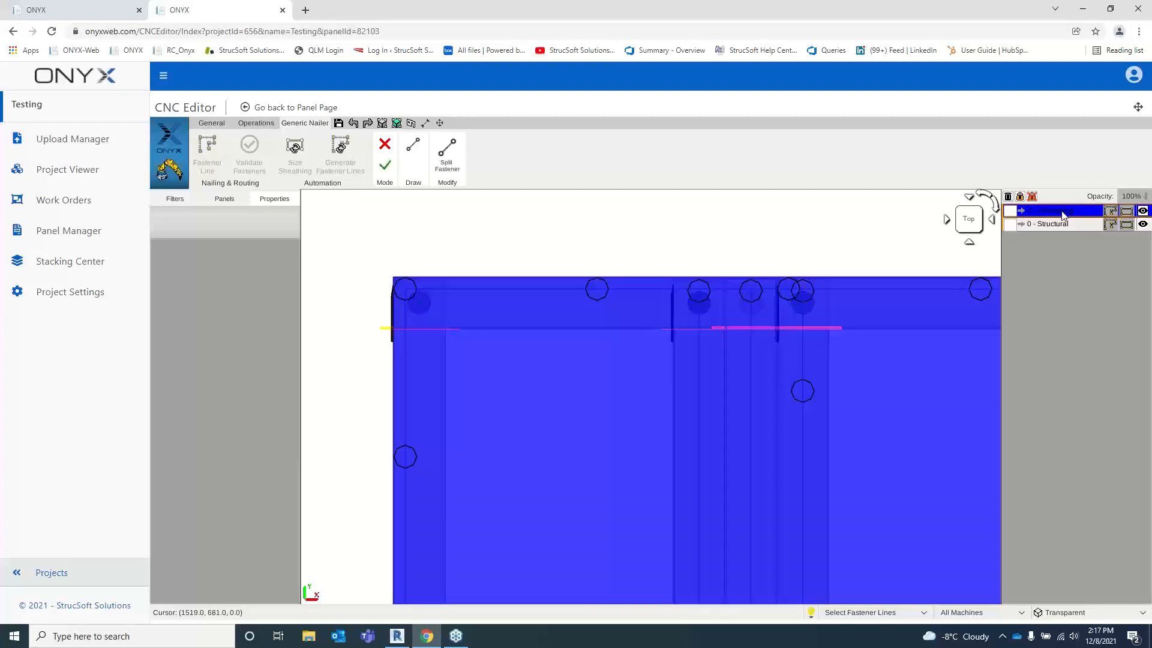
pyautogui.click(1010, 211)
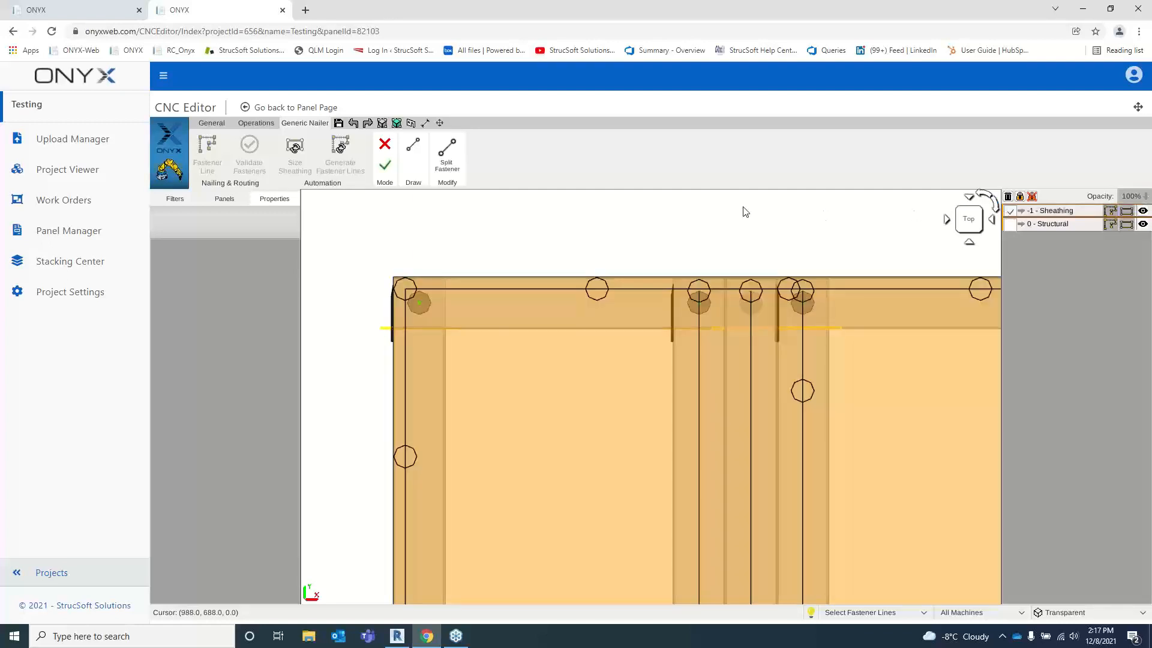
# - Draw a short horizontal trial fastener line on Panel4's top track near the upper-left corner and discard it
pyautogui.click(413, 145)
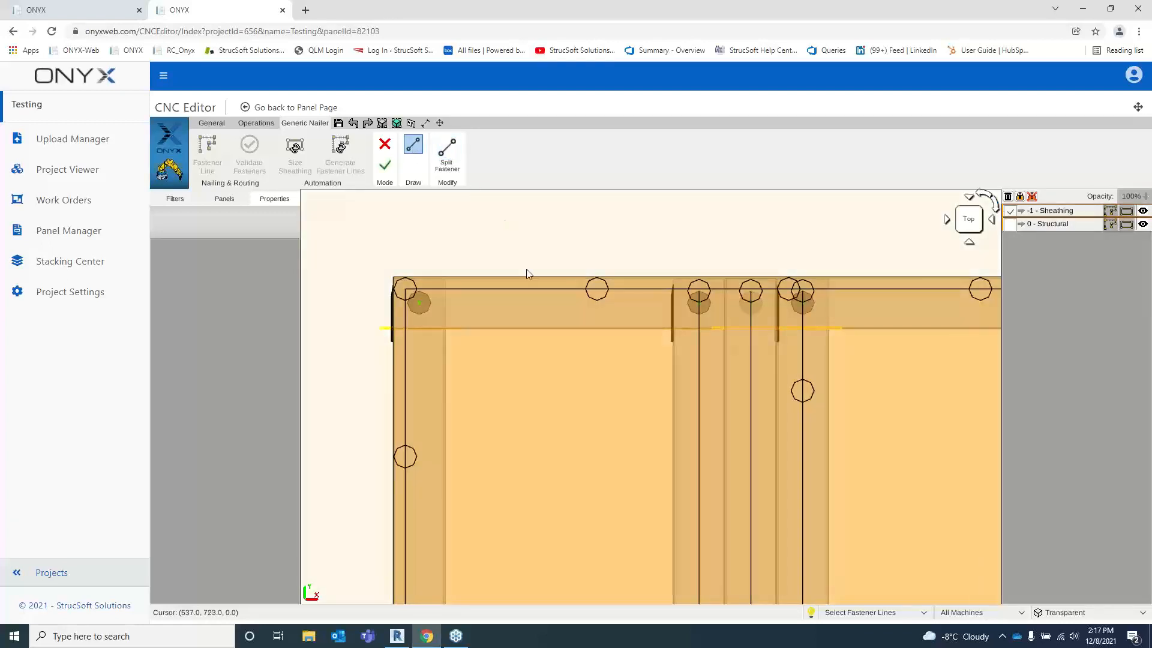
pyautogui.click(501, 306)
pyautogui.click(646, 303)
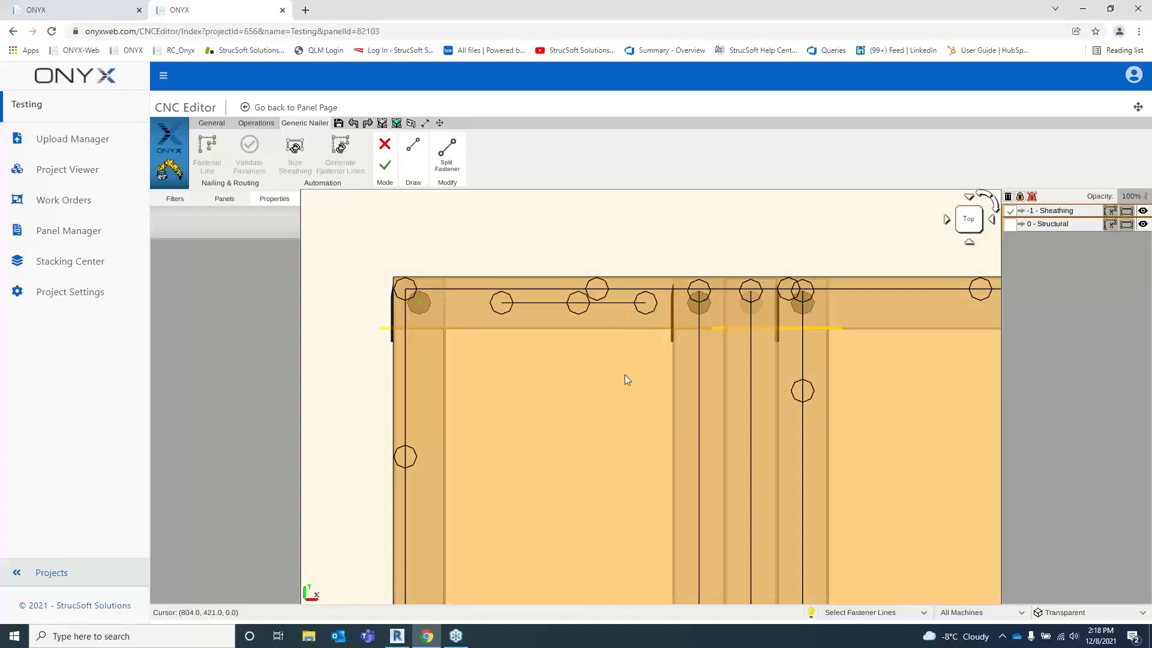
pyautogui.press('Escape')
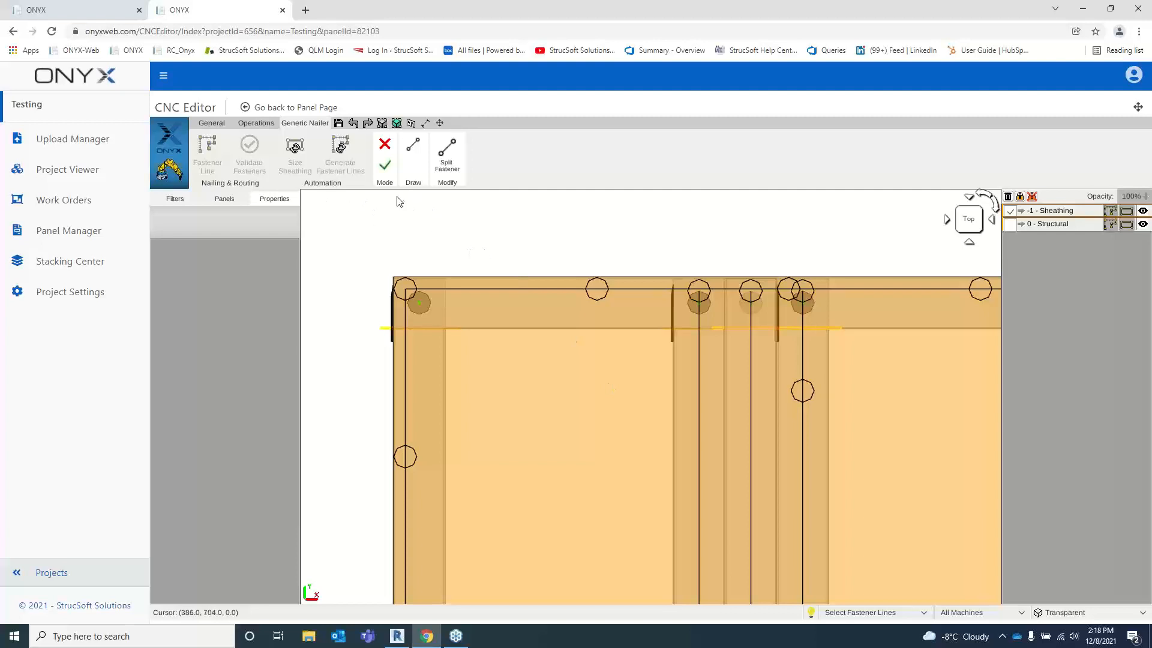
# - Select the perimeter fastener line along Panel4's top edge and examine its properties and its edge offset at the upper-left corner
pyautogui.click(446, 147)
pyautogui.click(533, 289)
pyautogui.scroll(-3, 534, 289)
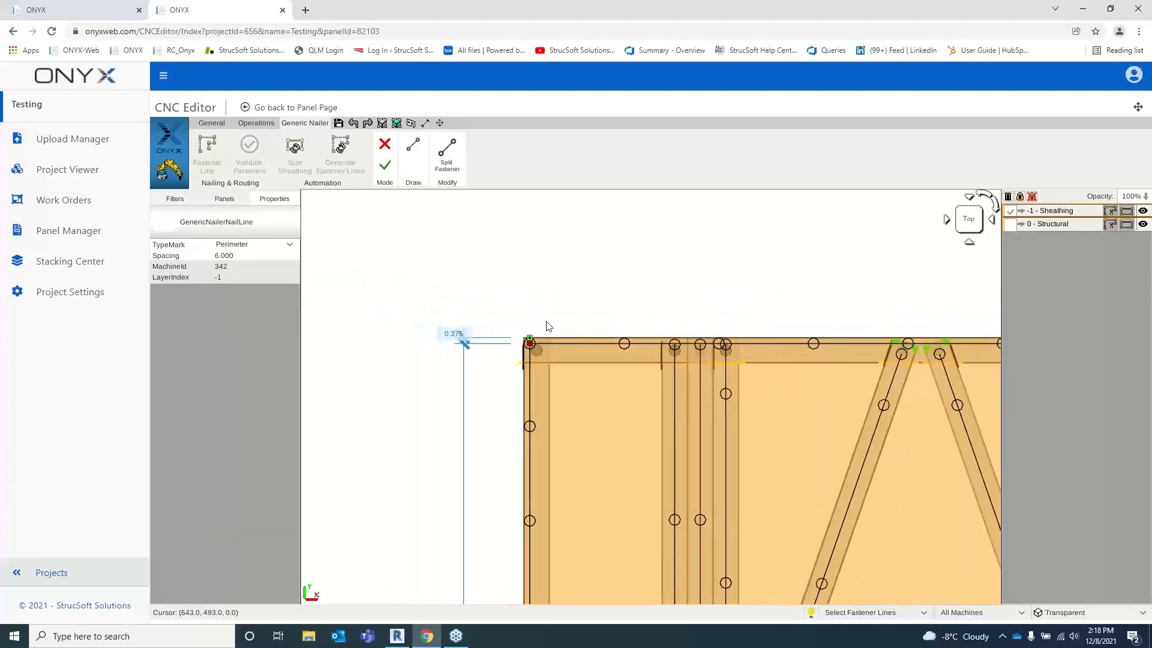
pyautogui.moveTo(548, 322); pyautogui.dragTo(555, 301, button='middle')
pyautogui.scroll(3, 518, 267)
pyautogui.moveTo(529, 250); pyautogui.dragTo(562, 272, button='middle')
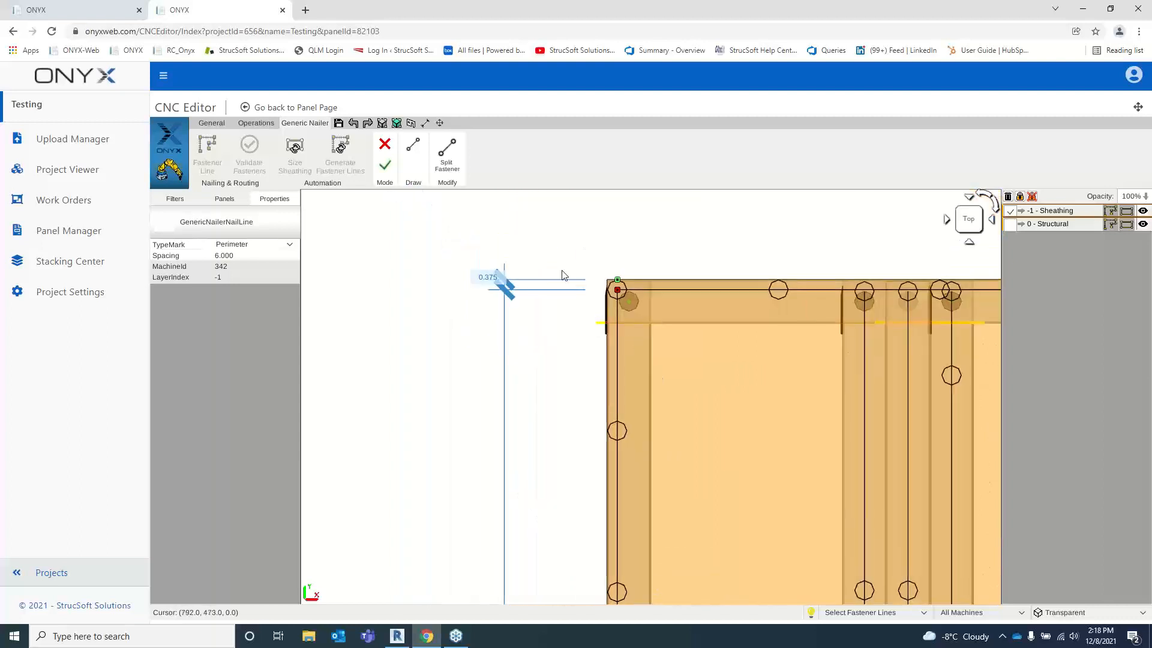
pyautogui.scroll(4, 533, 264)
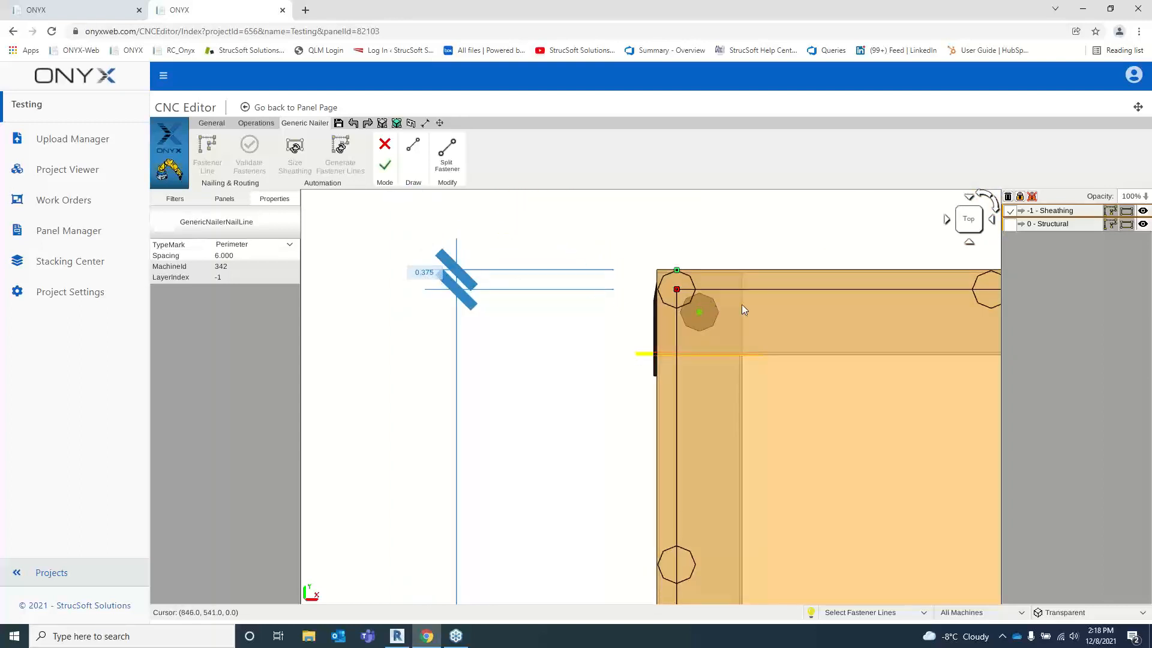
pyautogui.scroll(-3, 607, 354)
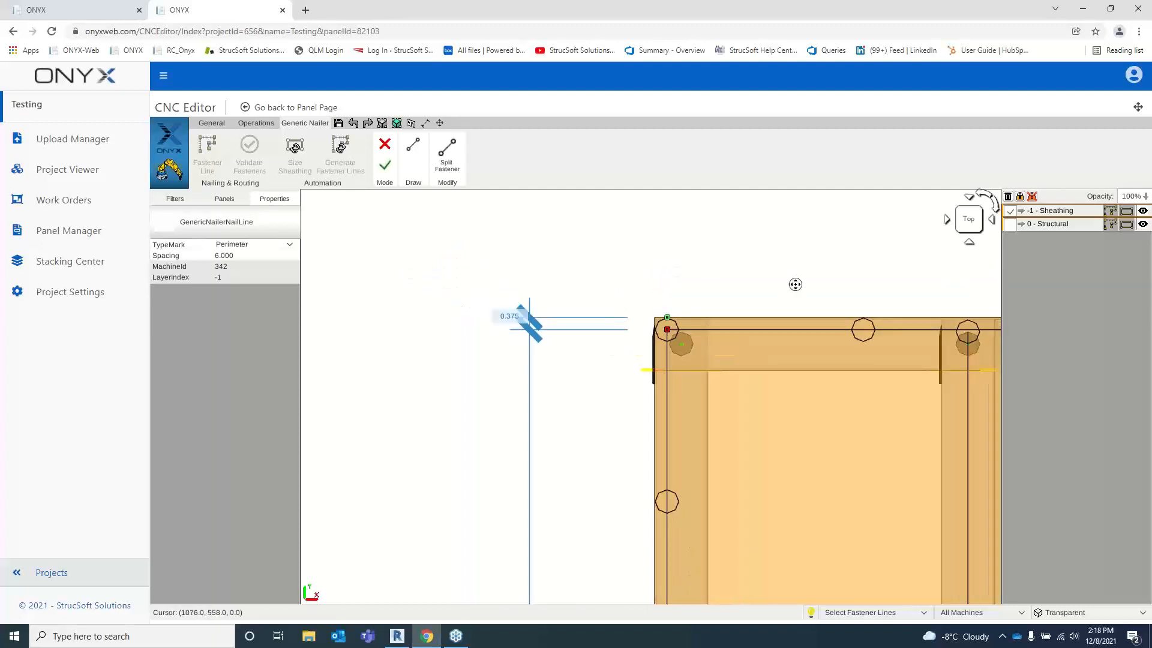
pyautogui.moveTo(795, 284); pyautogui.dragTo(645, 251, button='middle')
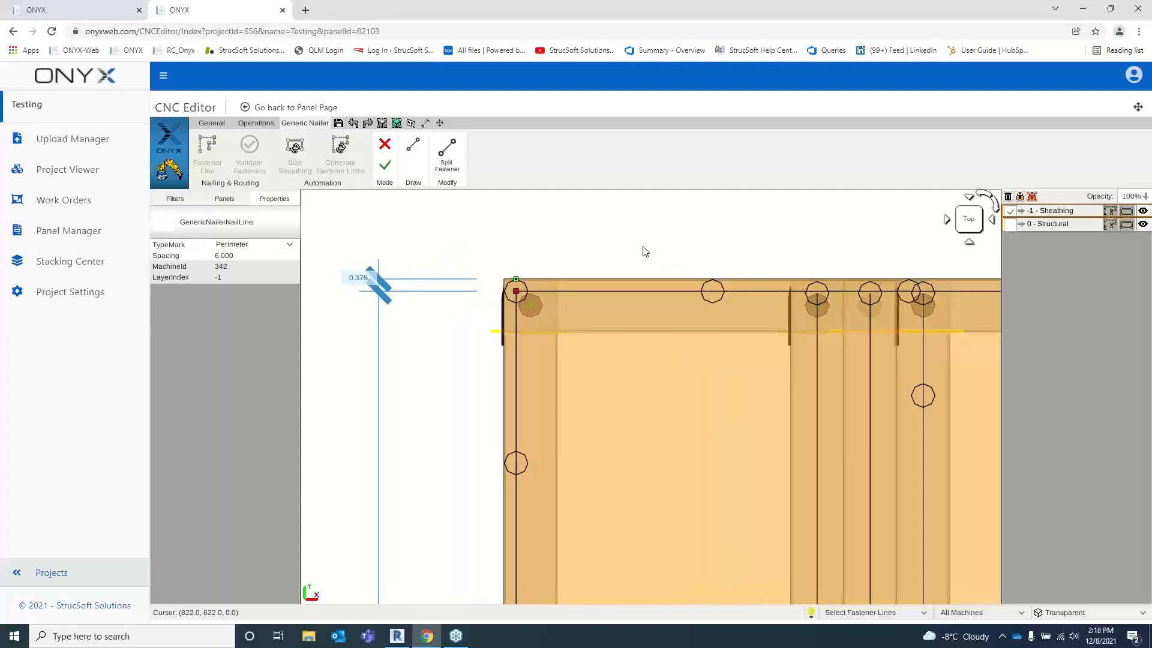
# - Switch selection to individual fasteners and select the top line's second fastener together with the corner and nearby stud-top fasteners
pyautogui.click(923, 612)
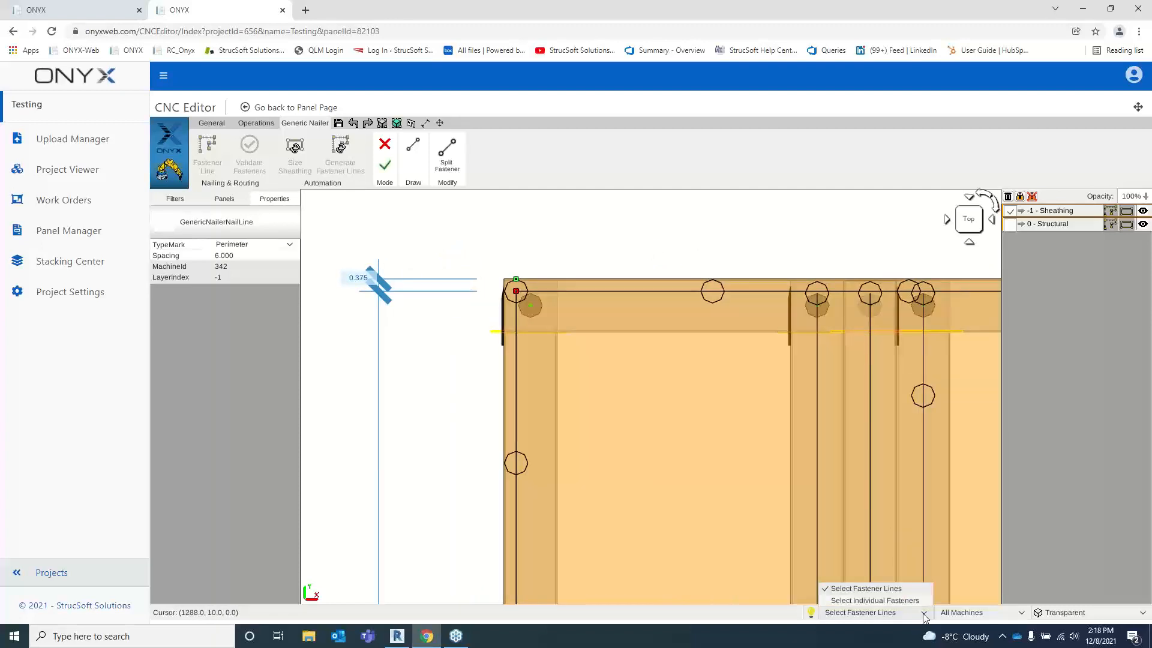
pyautogui.click(849, 600)
pyautogui.scroll(2, 712, 301)
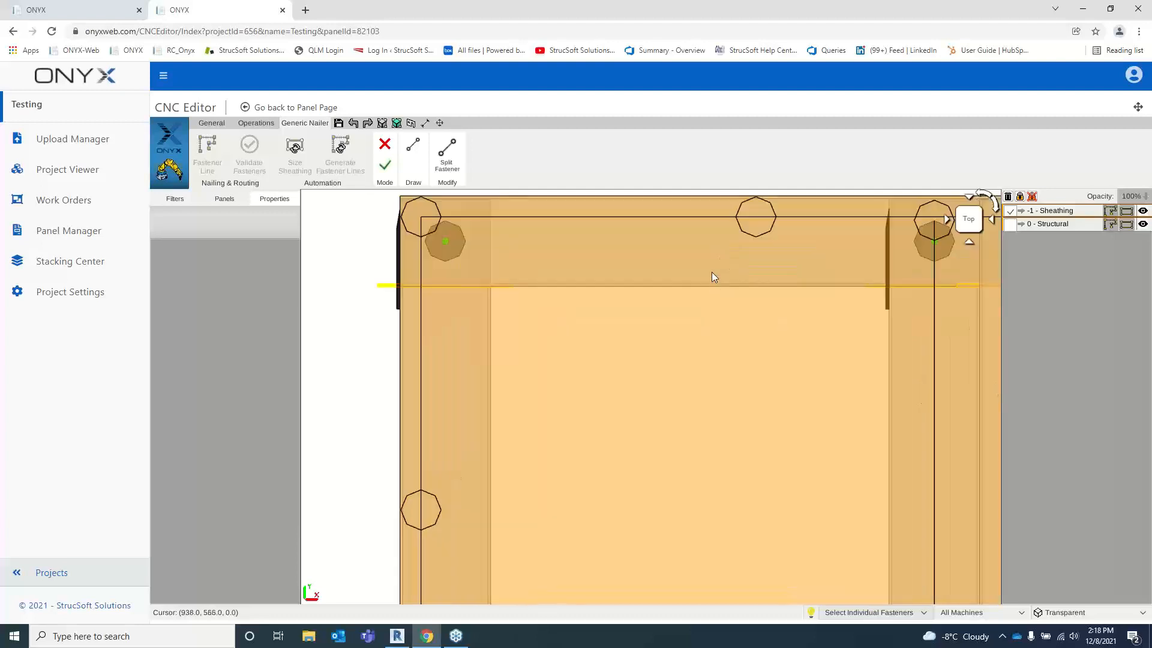
pyautogui.moveTo(737, 239); pyautogui.dragTo(674, 308, button='middle')
pyautogui.click(697, 269)
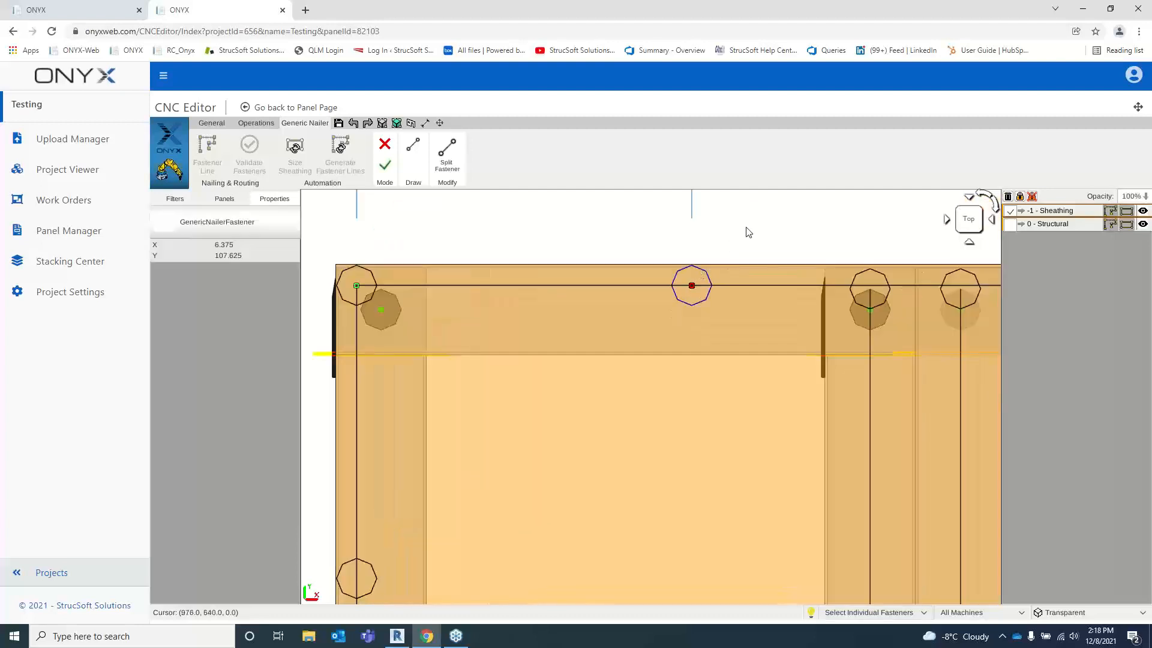
pyautogui.scroll(-3, 745, 228)
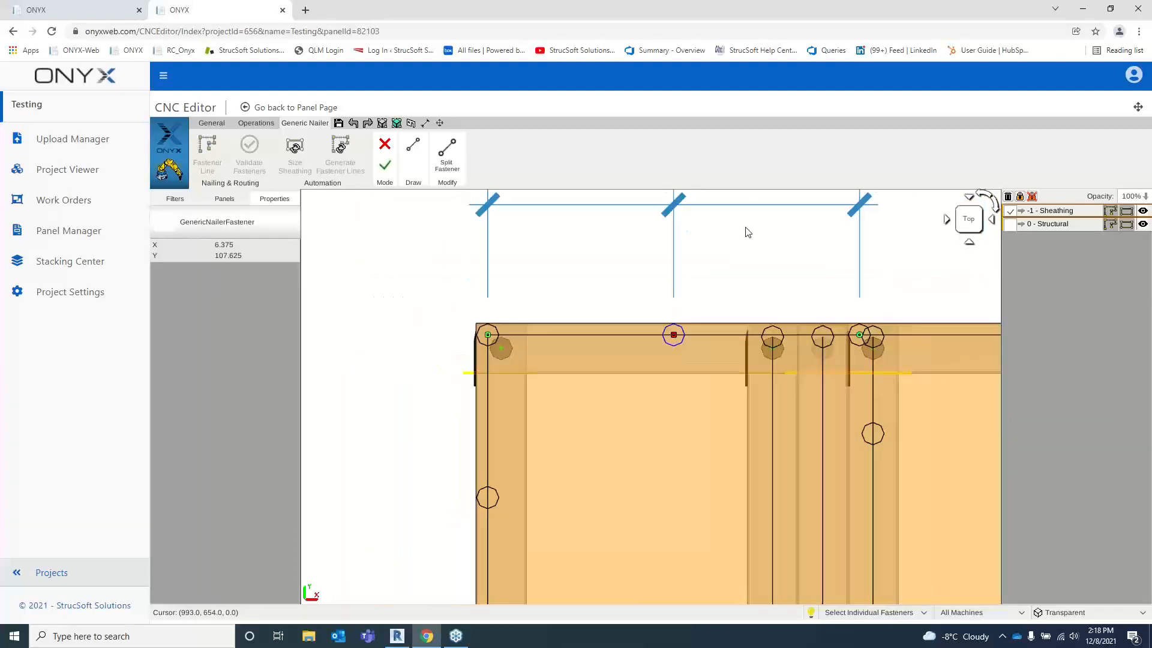
pyautogui.keyDown('ctrl'); pyautogui.click(495, 331); pyautogui.keyUp('ctrl')
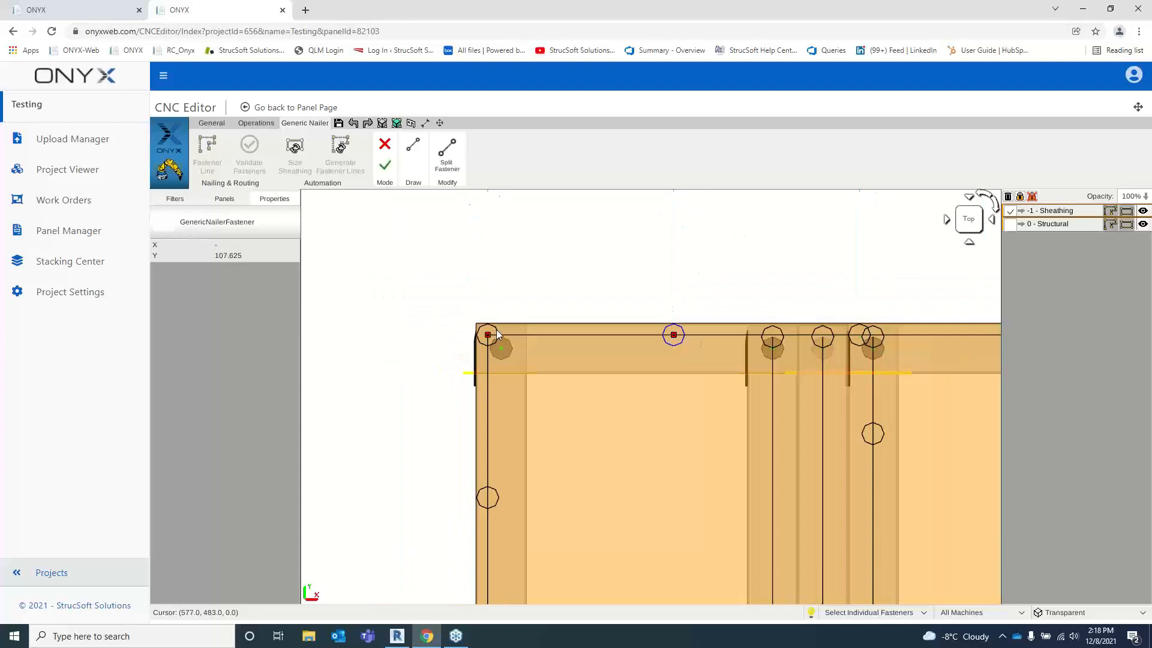
pyautogui.keyDown('ctrl'); pyautogui.click(772, 335); pyautogui.keyUp('ctrl')
pyautogui.keyDown('ctrl'); pyautogui.click(820, 333); pyautogui.keyUp('ctrl')
# - Set the distance from the corner fastener to the next fastener on the top line to 4 and clear the selection
pyautogui.click(679, 329)
pyautogui.moveTo(747, 239); pyautogui.dragTo(722, 301, button='middle')
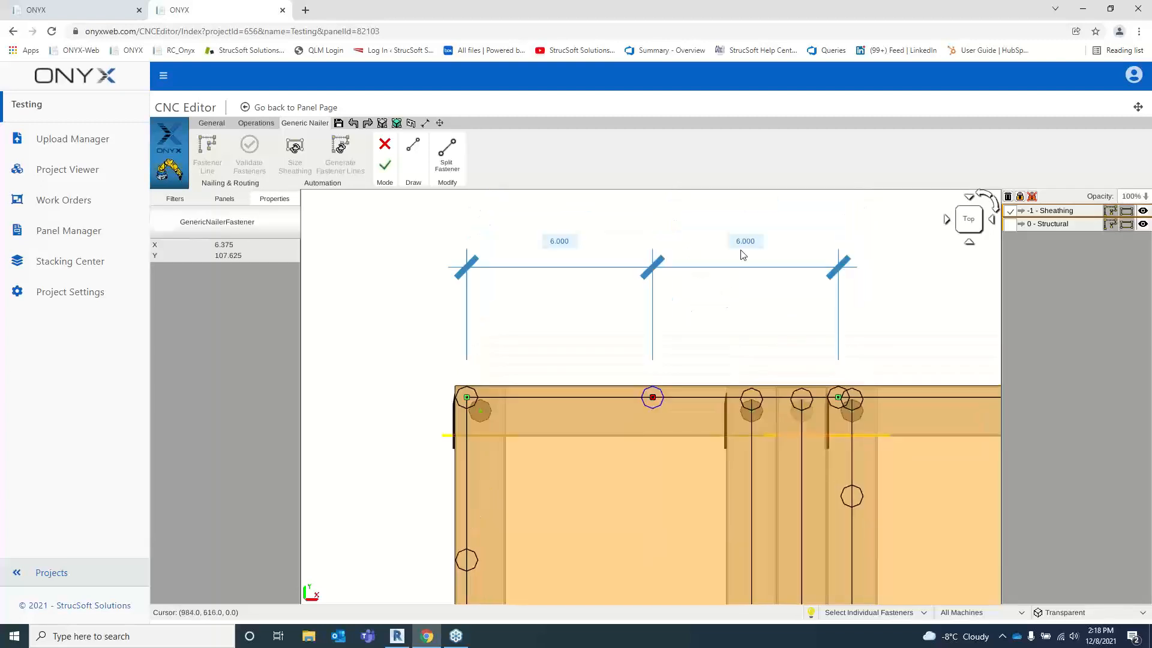
pyautogui.click(559, 243)
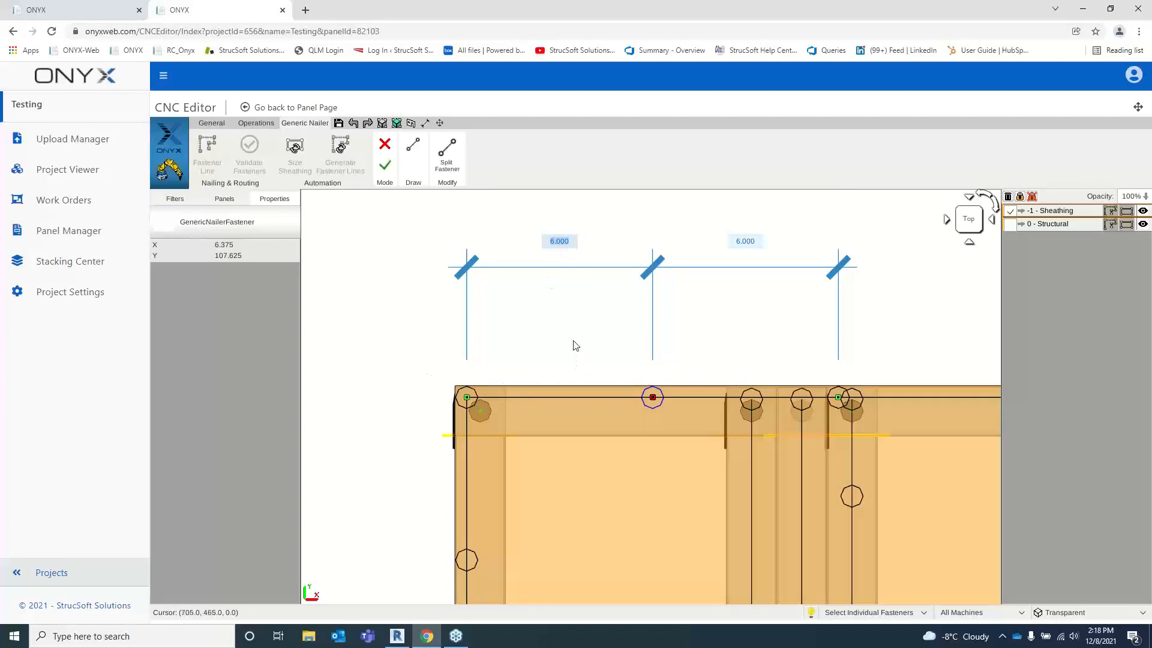
pyautogui.write('4')
pyautogui.press('Return')
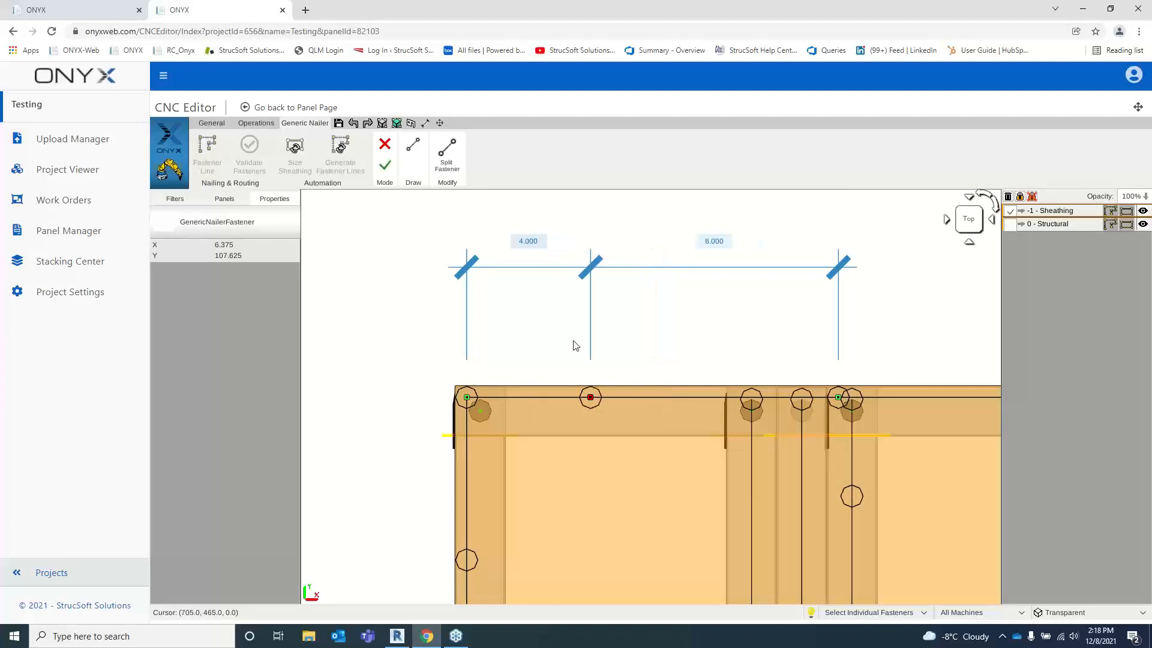
pyautogui.click(749, 396)
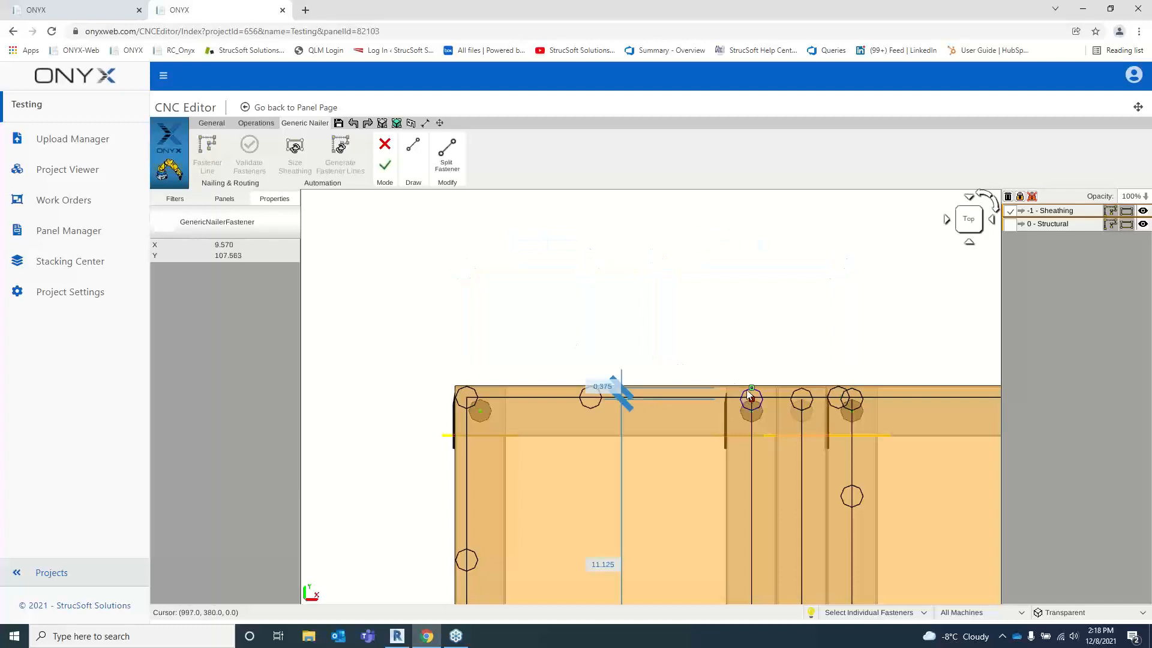
pyautogui.click(600, 397)
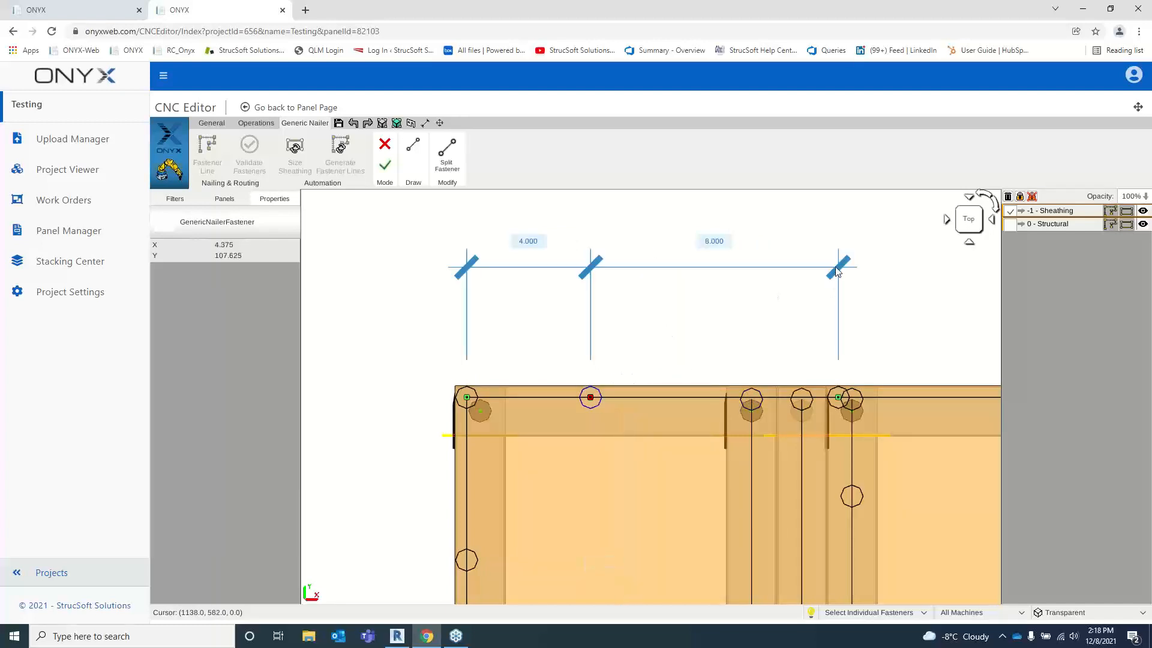
pyautogui.click(733, 342)
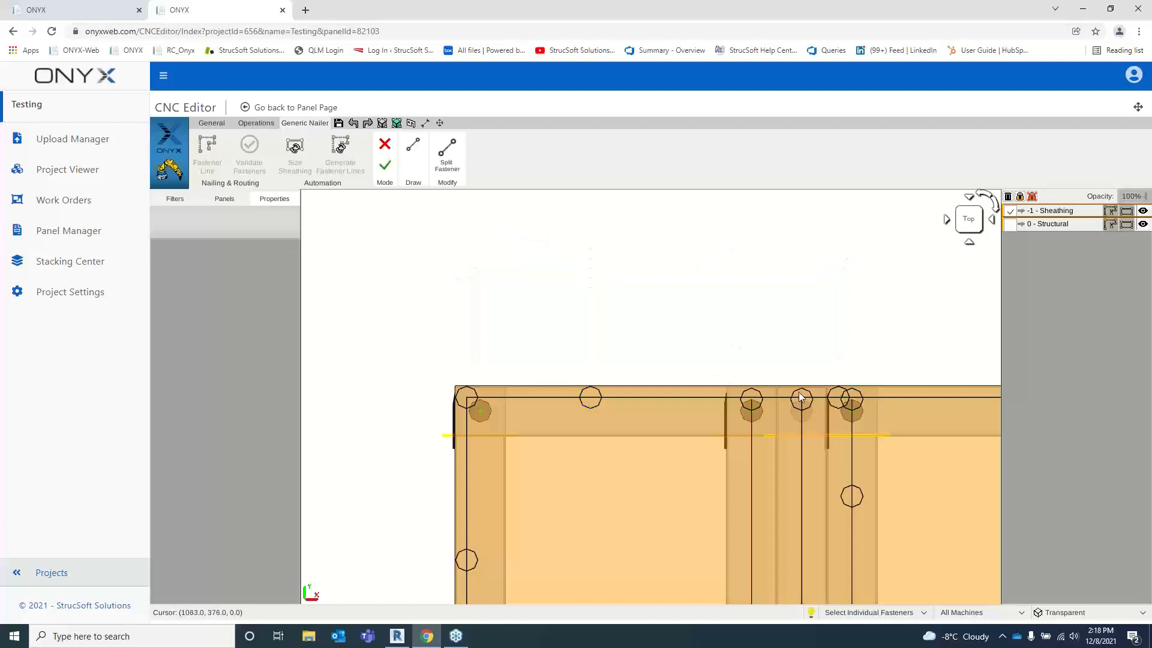
# - Switch selection back to fastener lines, select the top horizontal line and keep its TypeMark as Perimeter
pyautogui.click(887, 612)
pyautogui.click(885, 589)
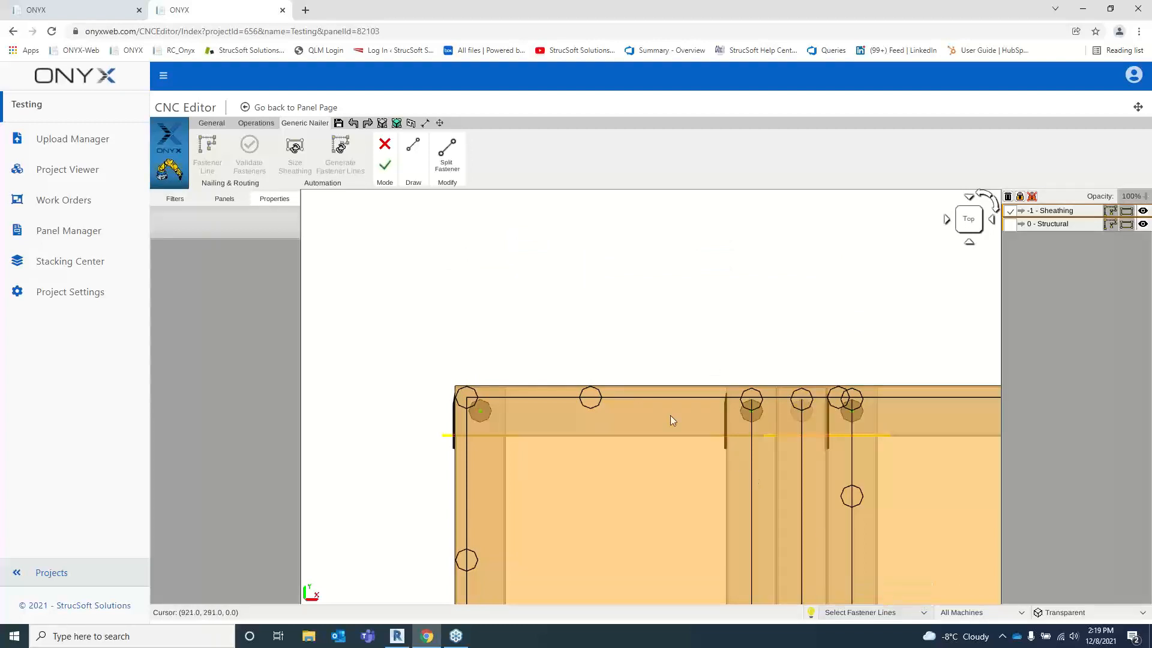
pyautogui.click(660, 399)
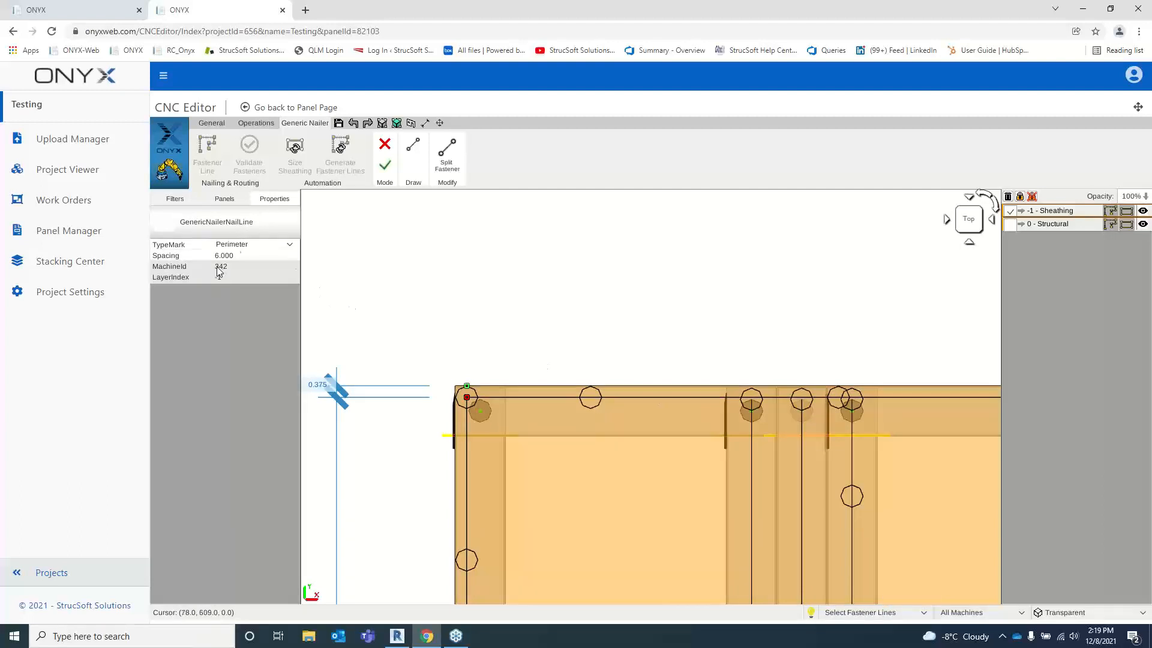
pyautogui.click(289, 246)
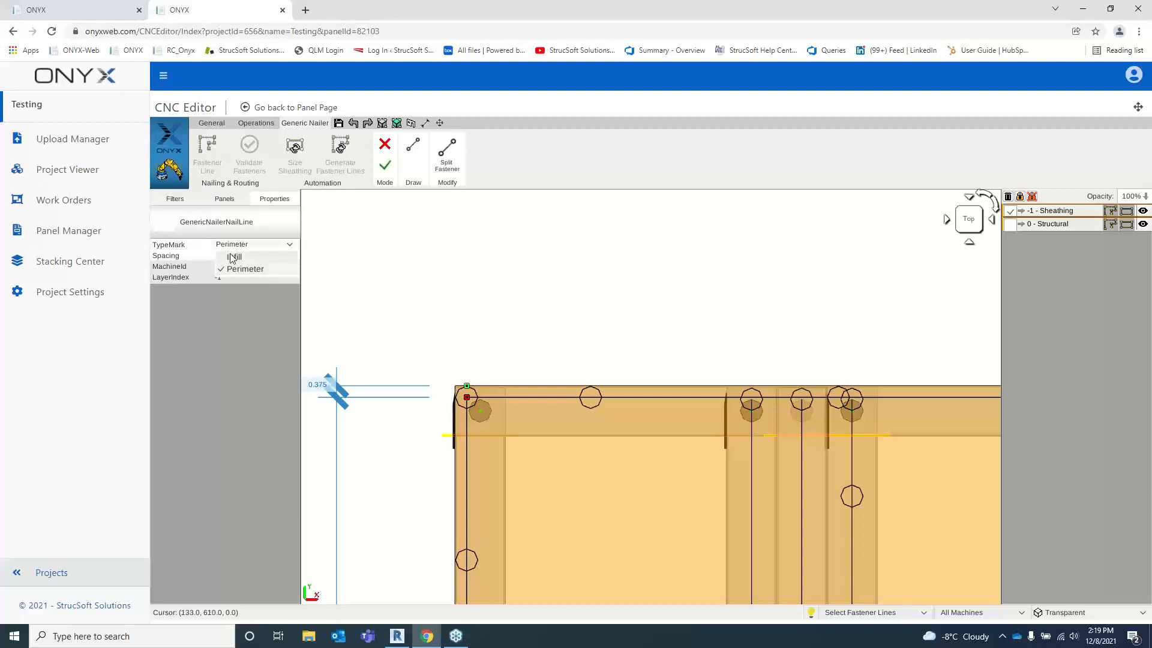
pyautogui.click(241, 269)
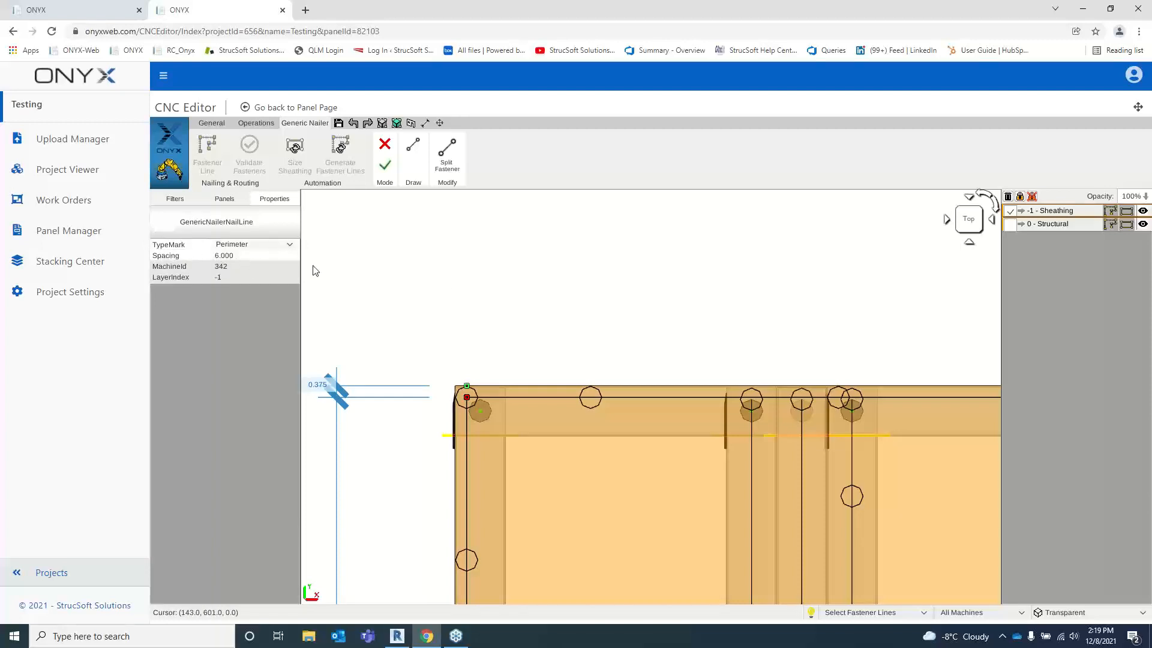
# - Select the vertical perimeter fastener line on Panel4's left edge and set its spacing to 4
pyautogui.scroll(-3, 504, 275)
pyautogui.moveTo(545, 343); pyautogui.dragTo(539, 226, button='middle')
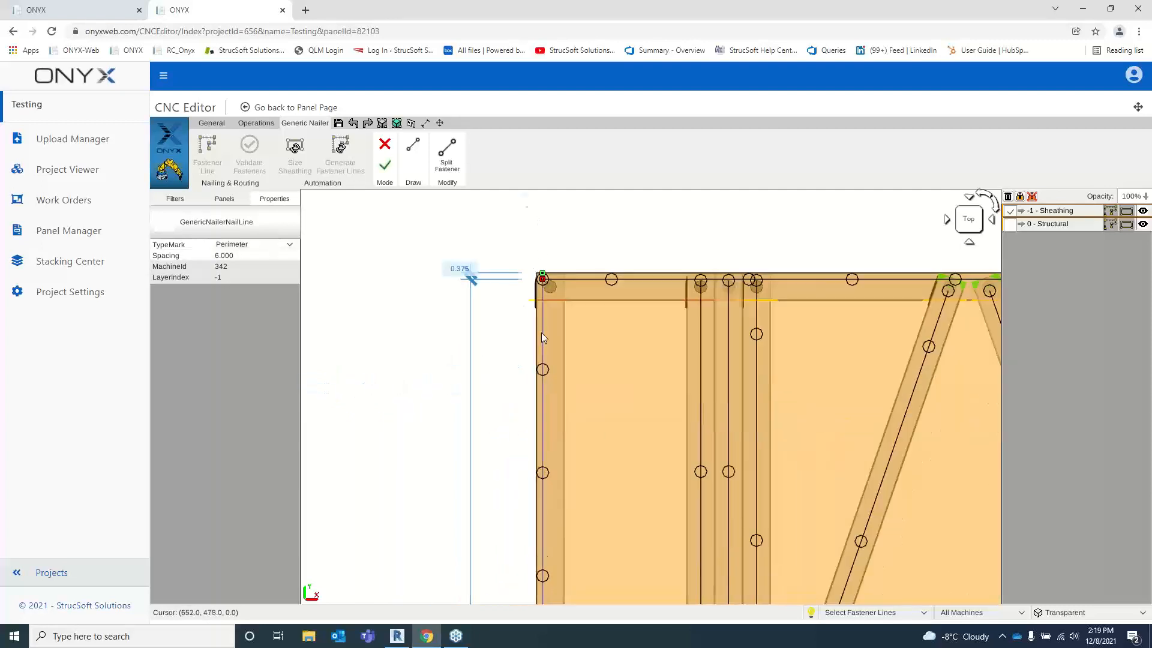
pyautogui.click(541, 333)
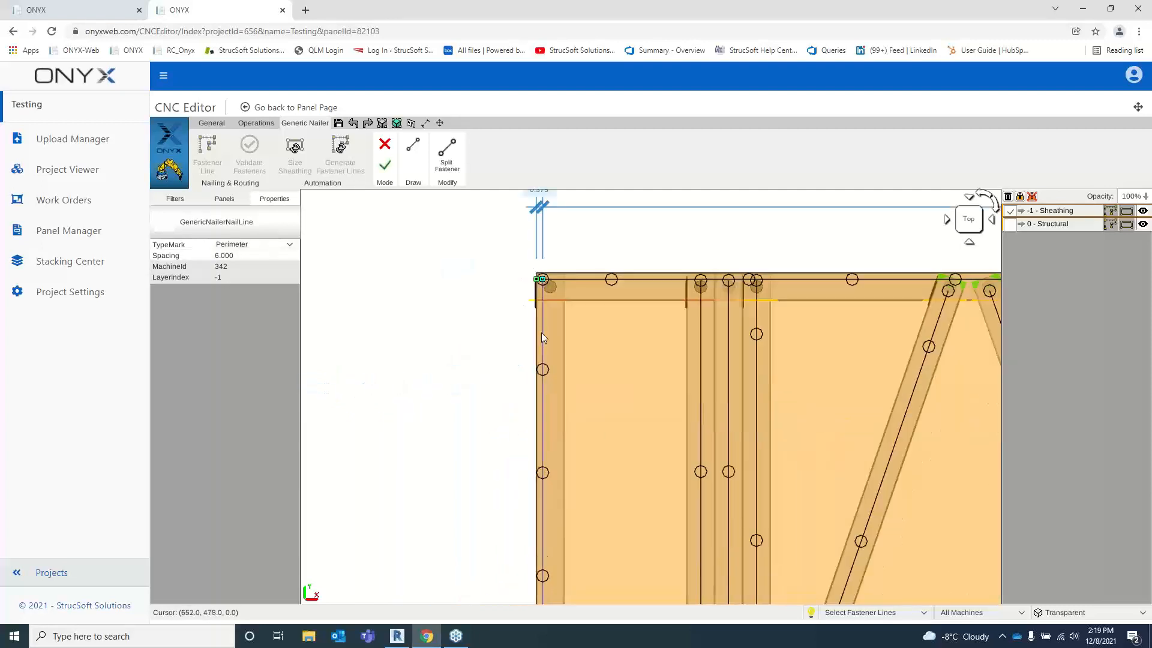
pyautogui.click(243, 257)
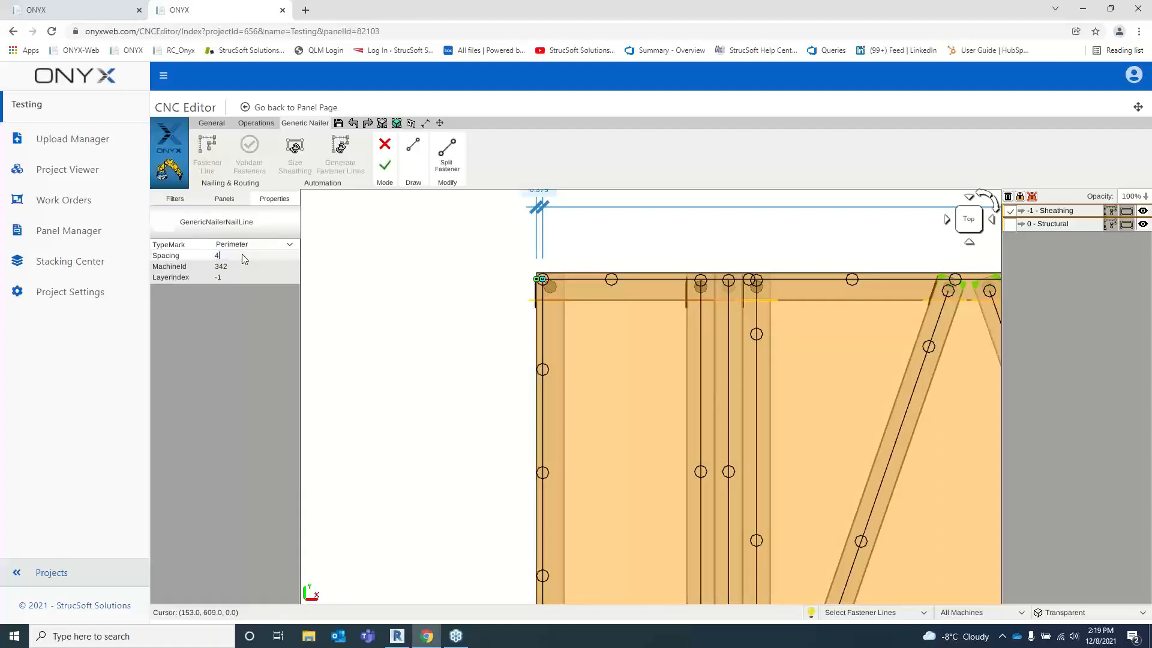
pyautogui.press('Return')
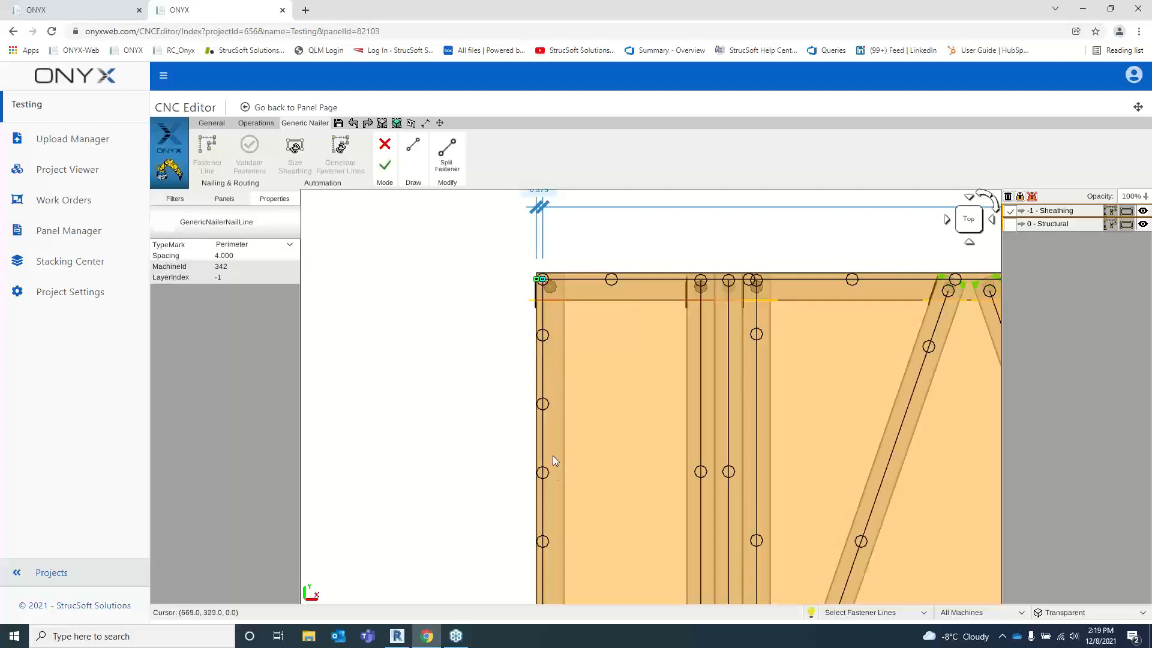
# - Set the left vertical perimeter line's fastener spacing to 12
pyautogui.click(236, 255)
pyautogui.write('12')
pyautogui.press('Return')
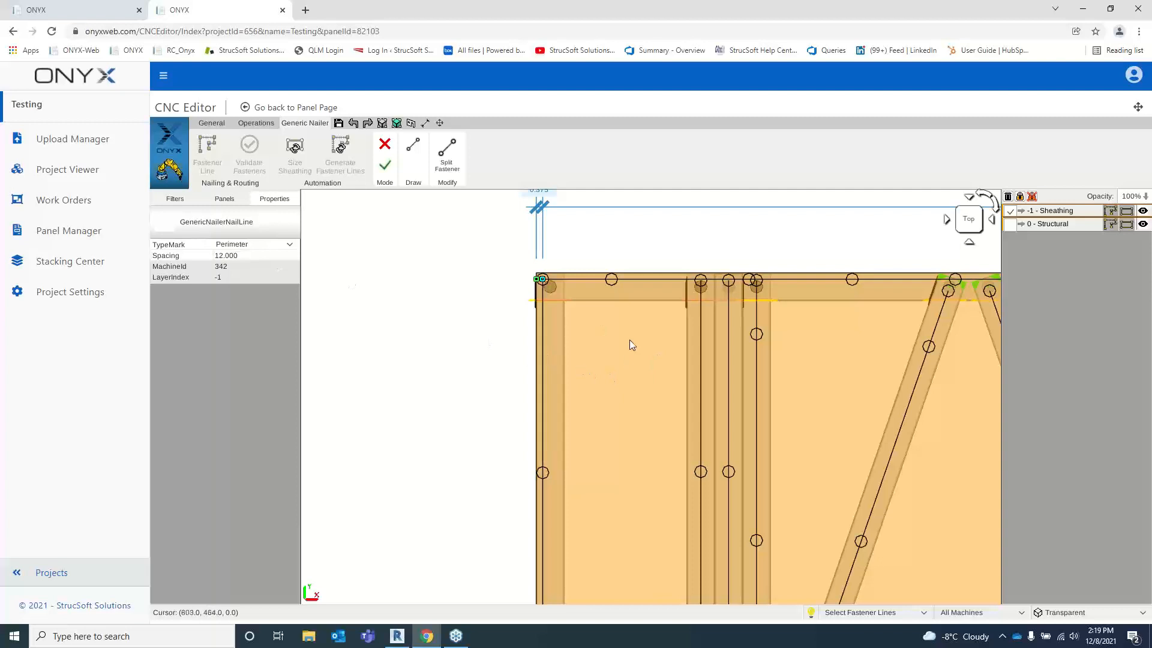
# - Draw a vertical fastener line along the upper part of the first interior stud near Panel4's left edge
pyautogui.scroll(-3, 628, 339)
pyautogui.moveTo(586, 445); pyautogui.dragTo(483, 348, button='middle')
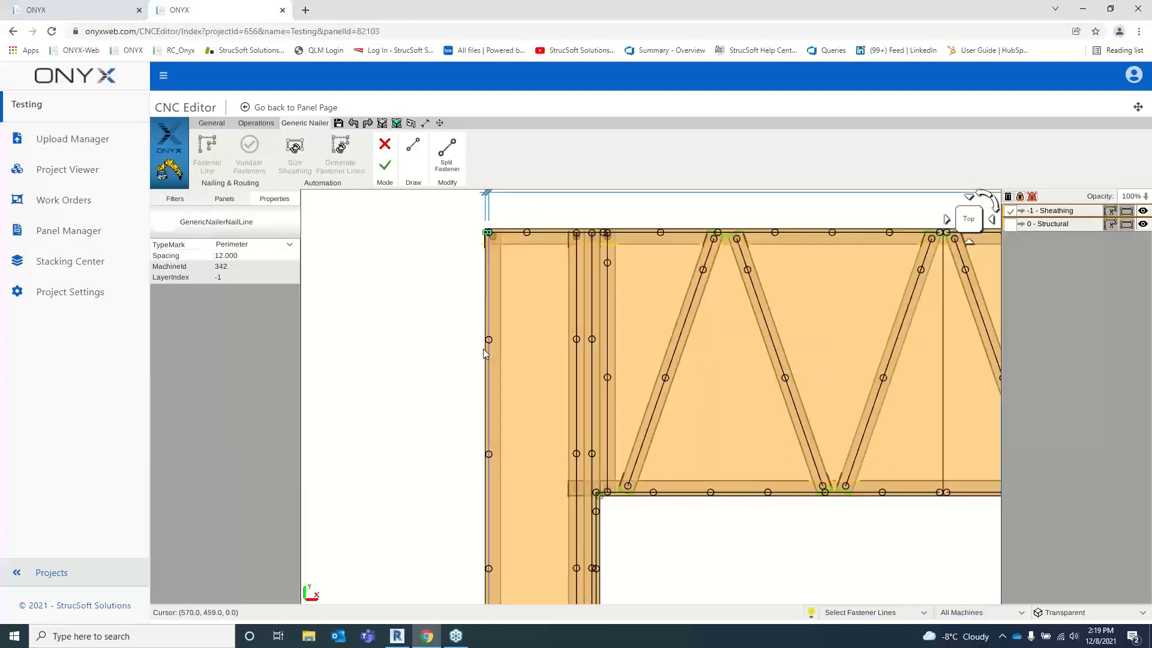
pyautogui.scroll(2, 437, 319)
pyautogui.moveTo(434, 308); pyautogui.dragTo(502, 408, button='middle')
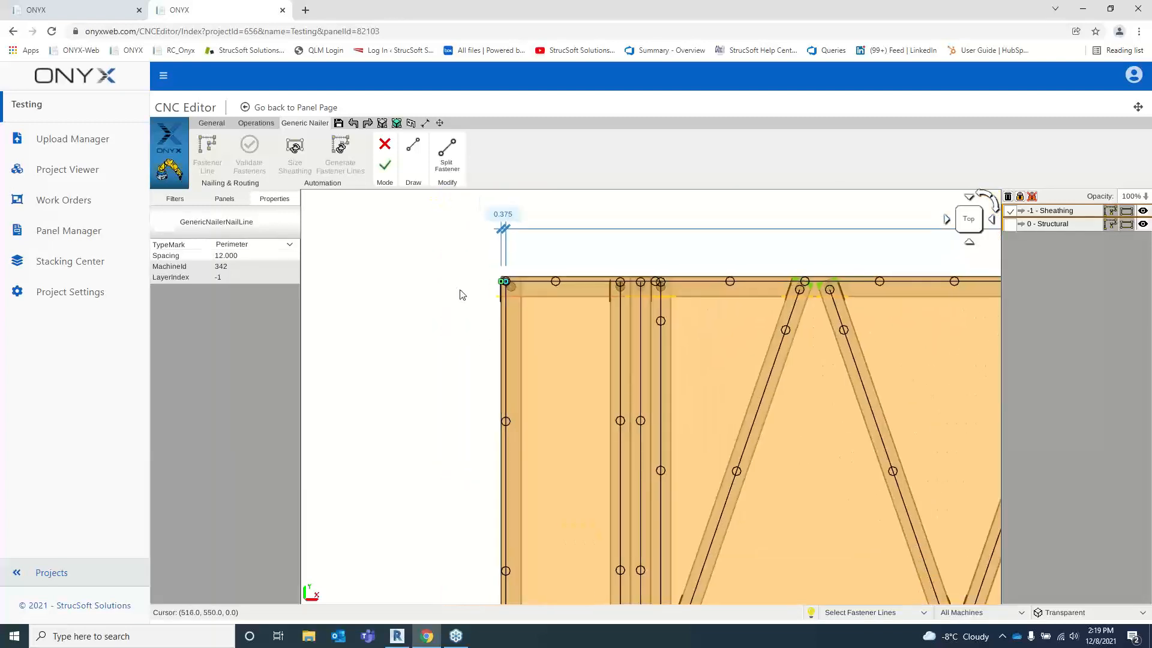
pyautogui.click(415, 150)
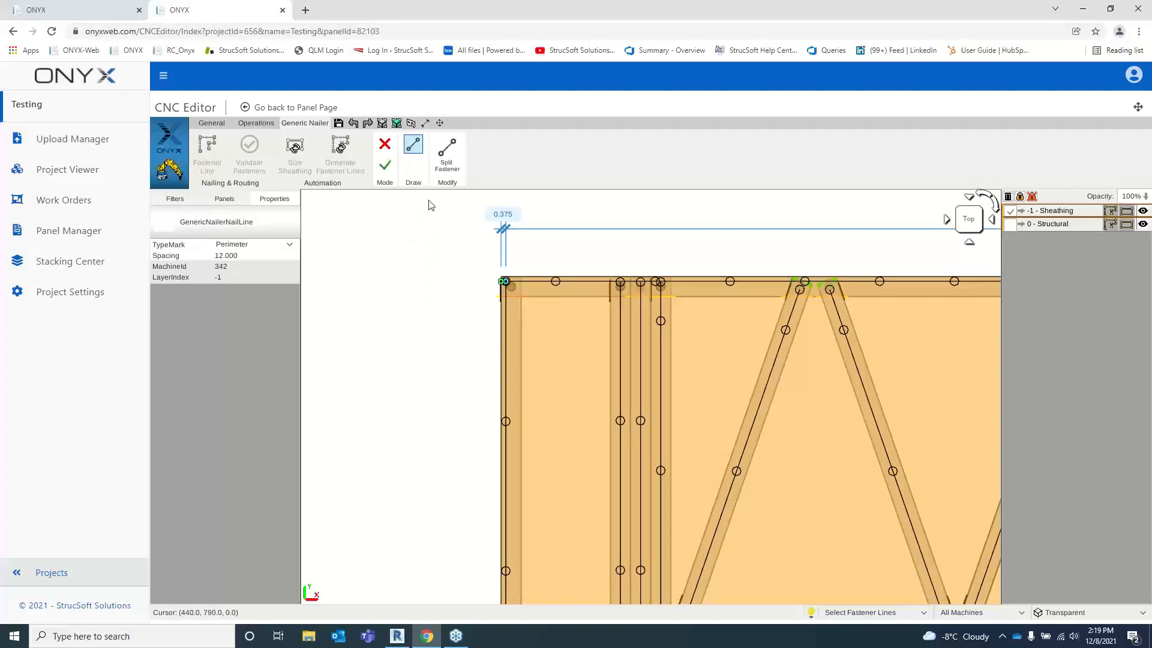
pyautogui.click(416, 149)
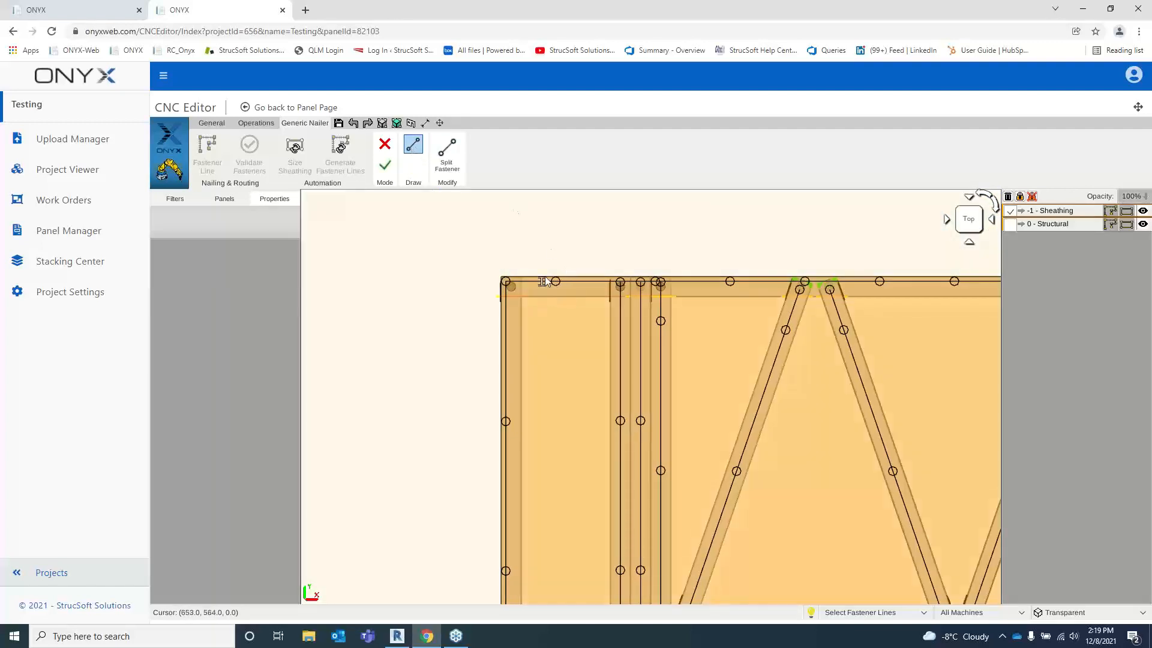
pyautogui.scroll(3, 541, 281)
pyautogui.moveTo(538, 268); pyautogui.dragTo(527, 317, button='middle')
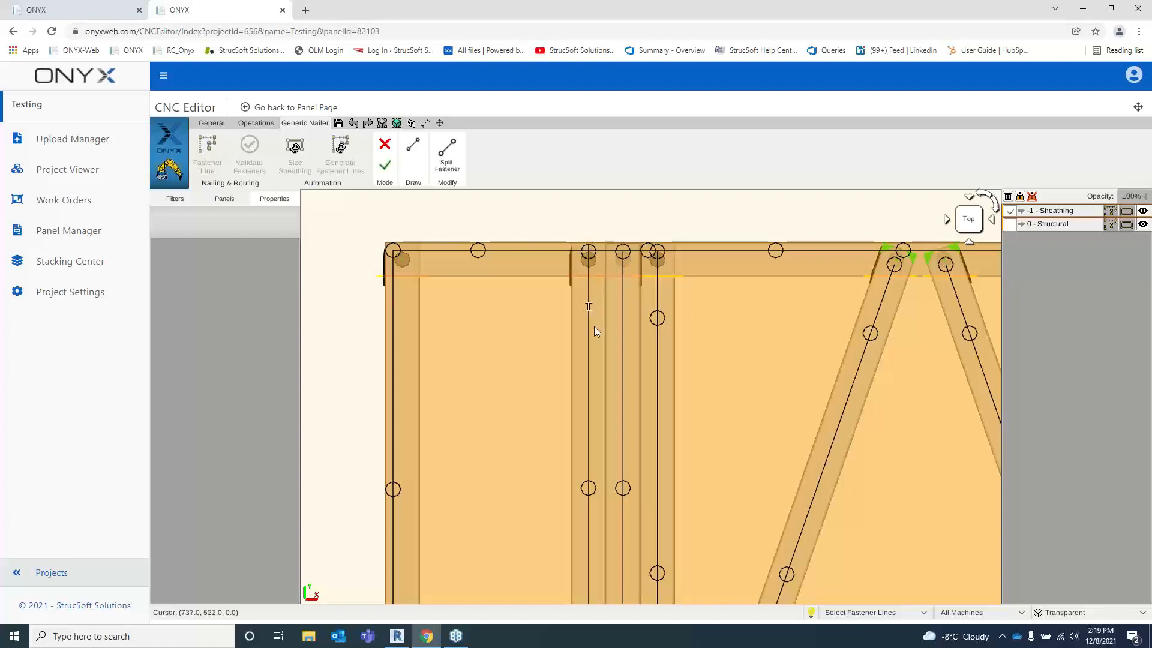
pyautogui.click(587, 531)
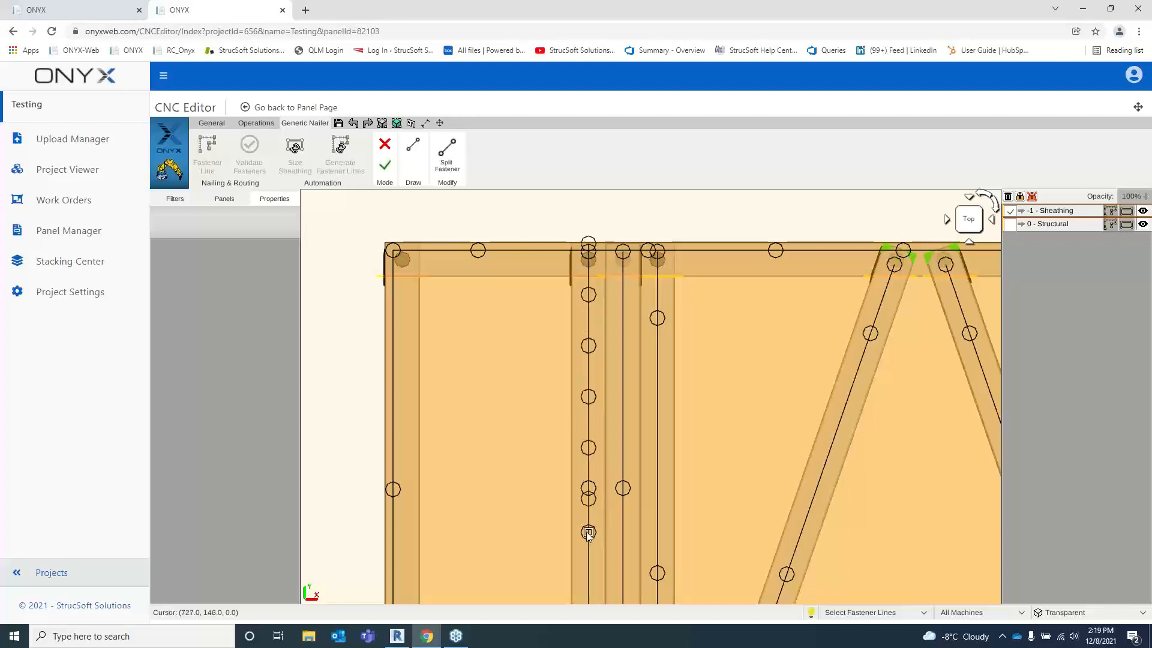
# - Draw a short diagonal fastener line crossing the grouped studs near the upper-left corner, and accept the fastener edits
pyautogui.click(574, 344)
pyautogui.click(699, 301)
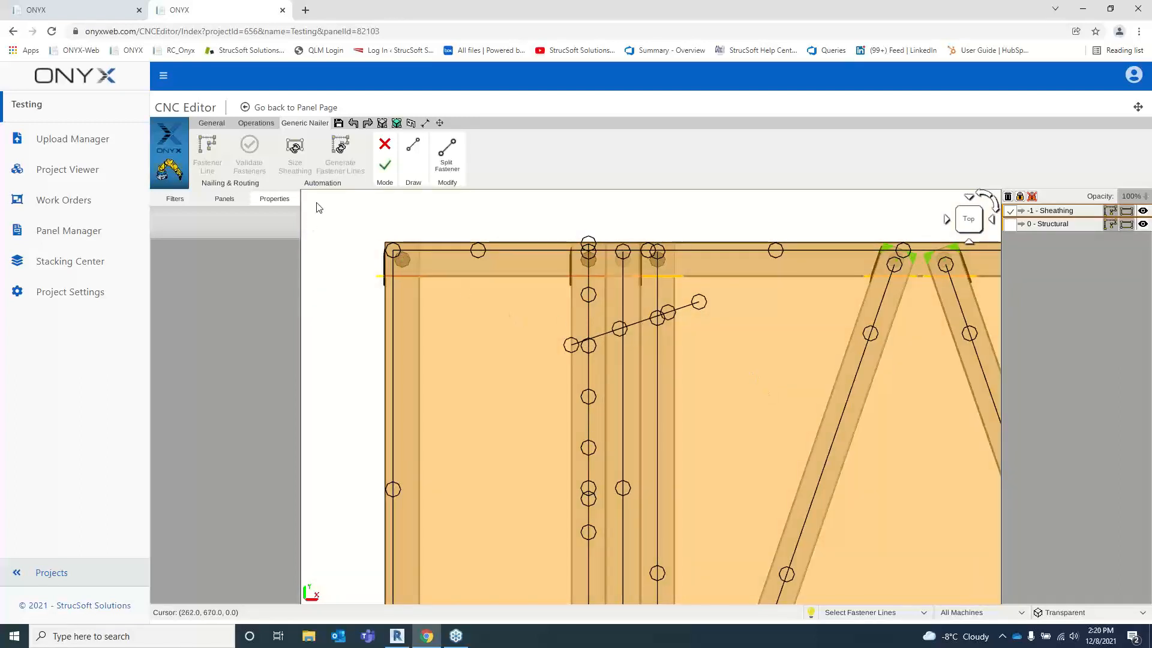
pyautogui.click(385, 165)
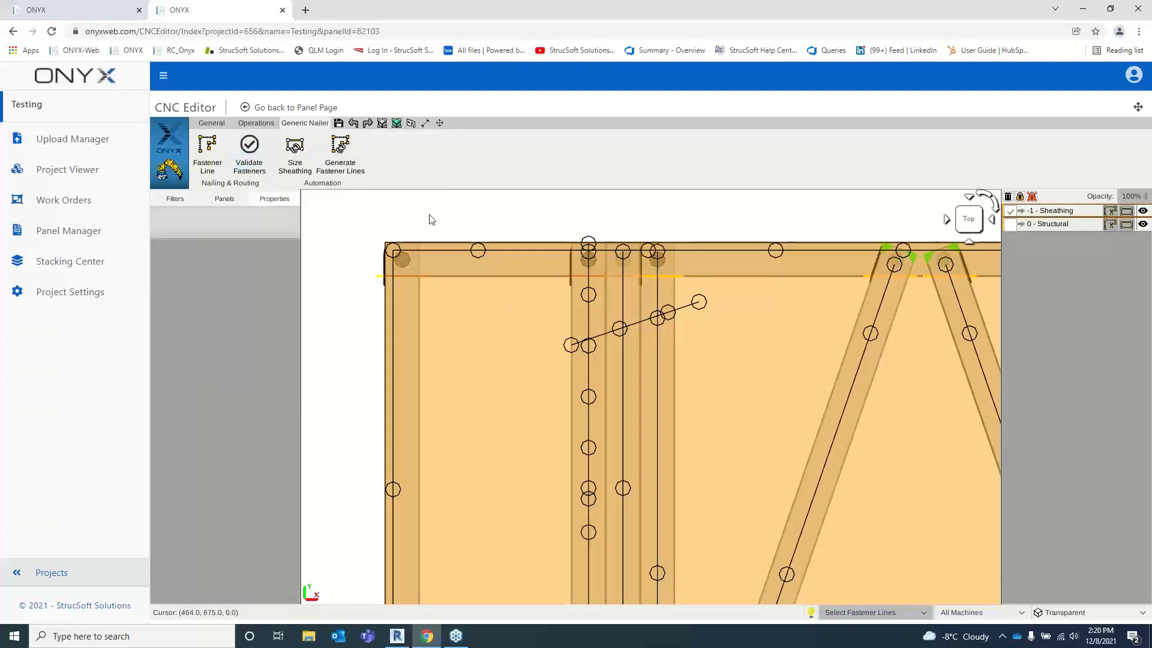
# - Validate the fasteners and examine the flagged ones at the upper-left corner, the grouped studs and the opening's corner
pyautogui.scroll(-2, 430, 216)
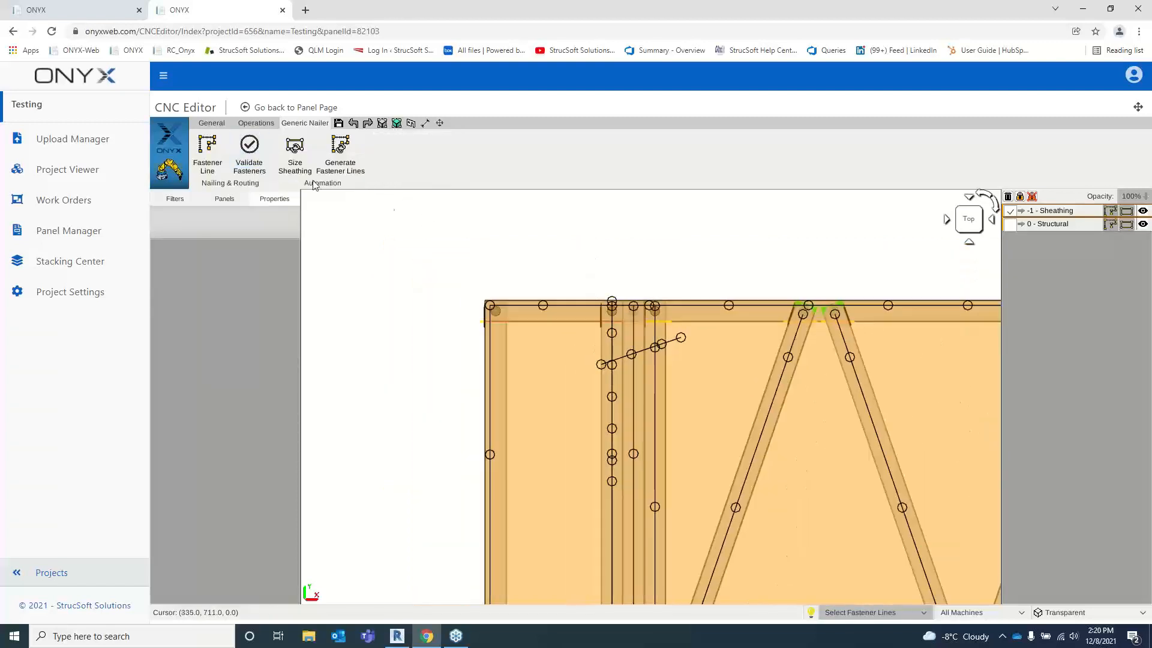
pyautogui.click(255, 151)
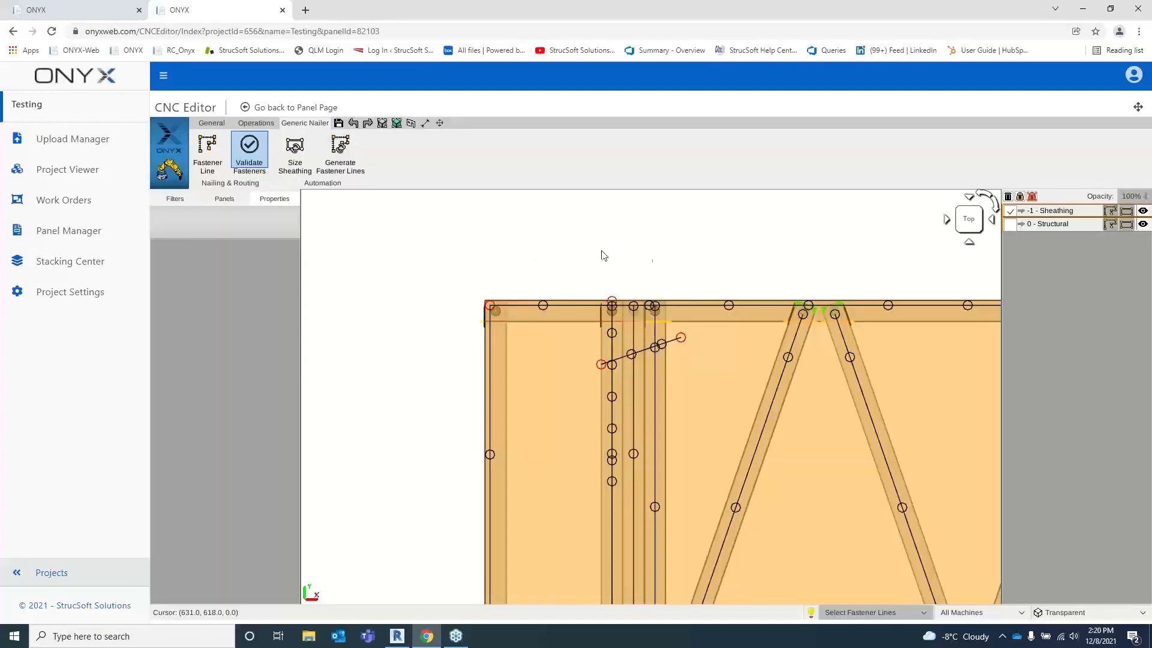
pyautogui.scroll(2, 403, 288)
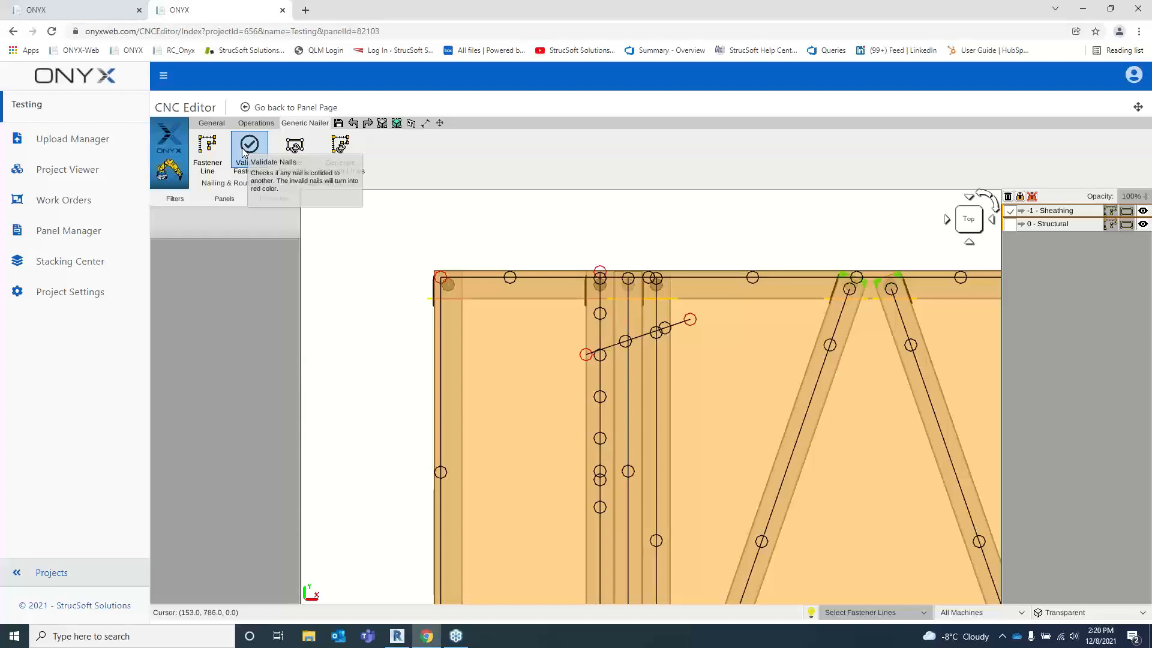
pyautogui.scroll(1, 553, 231)
pyautogui.scroll(1, 372, 225)
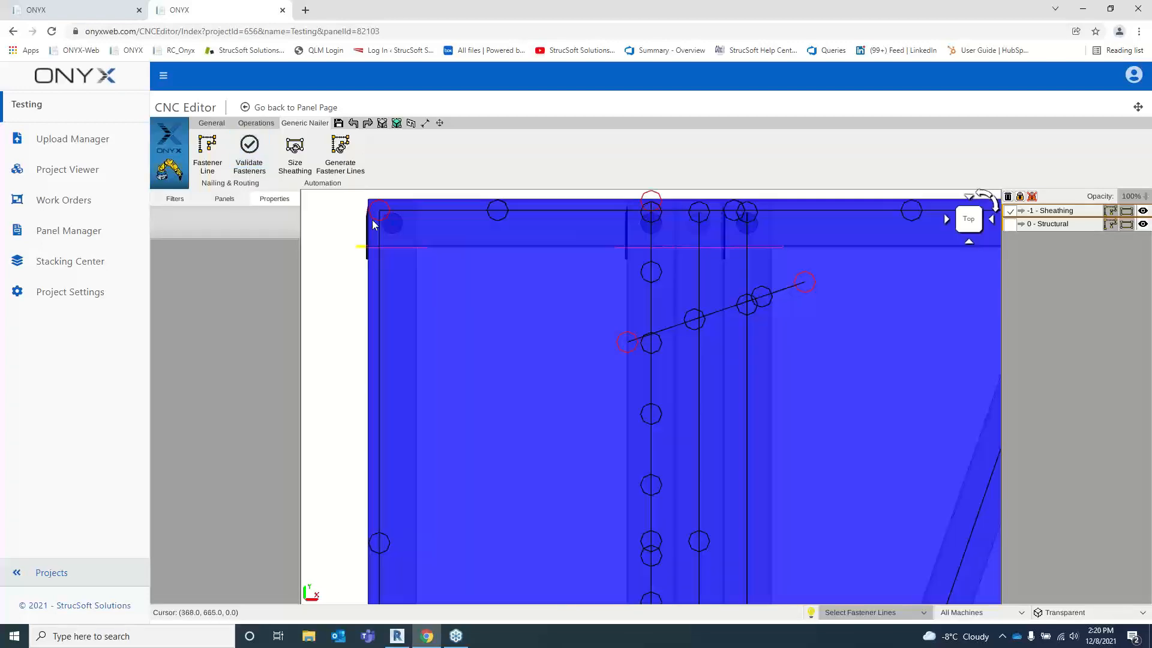
pyautogui.moveTo(372, 225); pyautogui.dragTo(429, 260, button='middle')
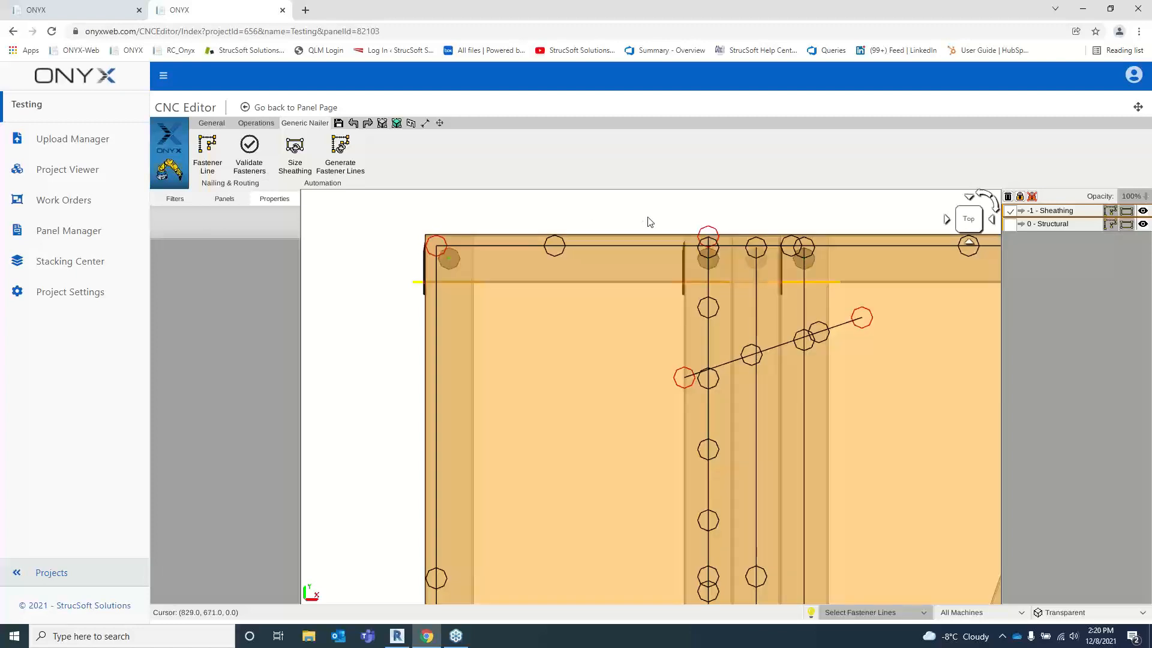
pyautogui.moveTo(648, 221); pyautogui.dragTo(573, 202, button='middle')
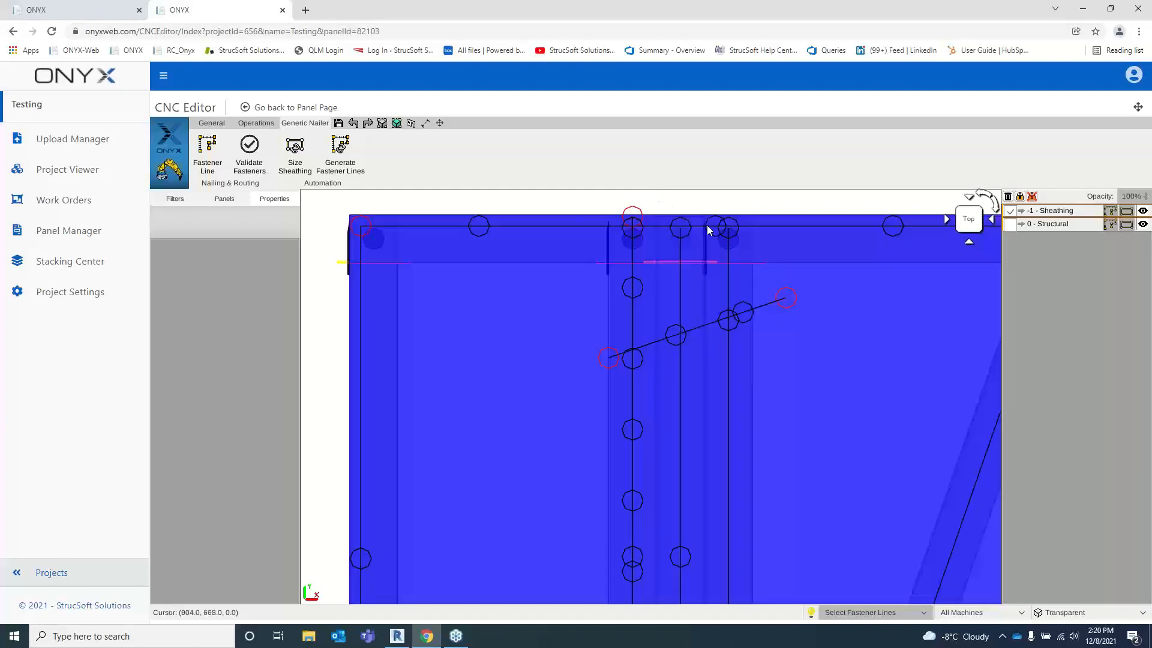
pyautogui.scroll(-4, 709, 228)
pyautogui.moveTo(802, 277); pyautogui.dragTo(601, 200, button='middle')
pyautogui.scroll(-2, 707, 268)
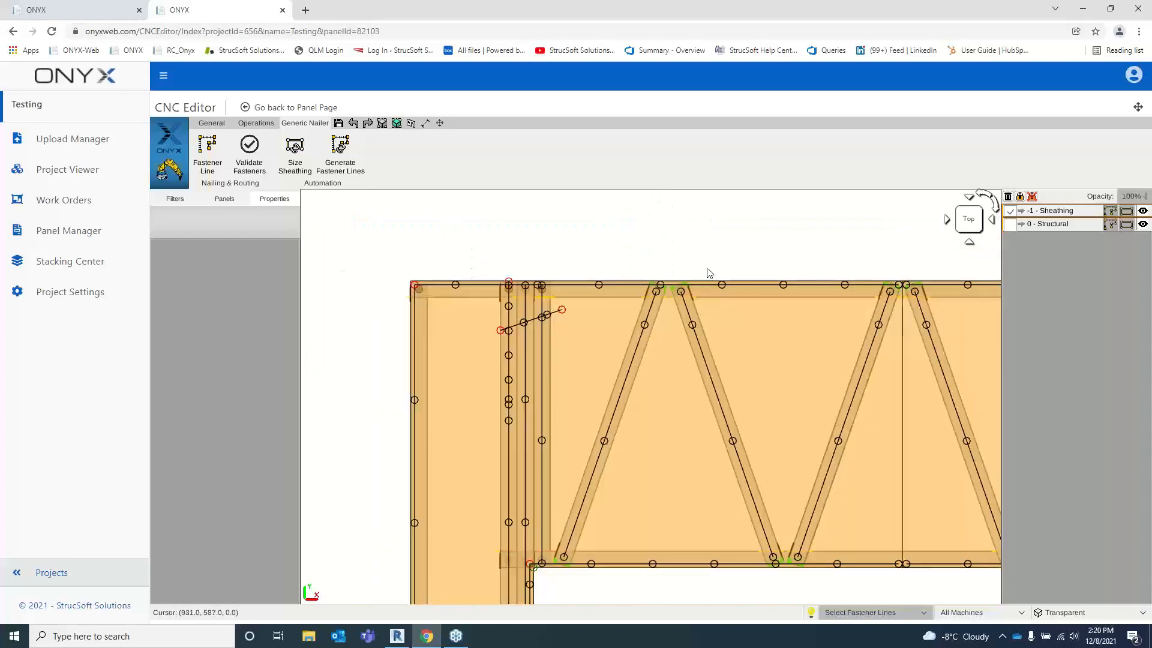
pyautogui.scroll(-1, 709, 269)
pyautogui.moveTo(751, 245); pyautogui.dragTo(684, 208, button='middle')
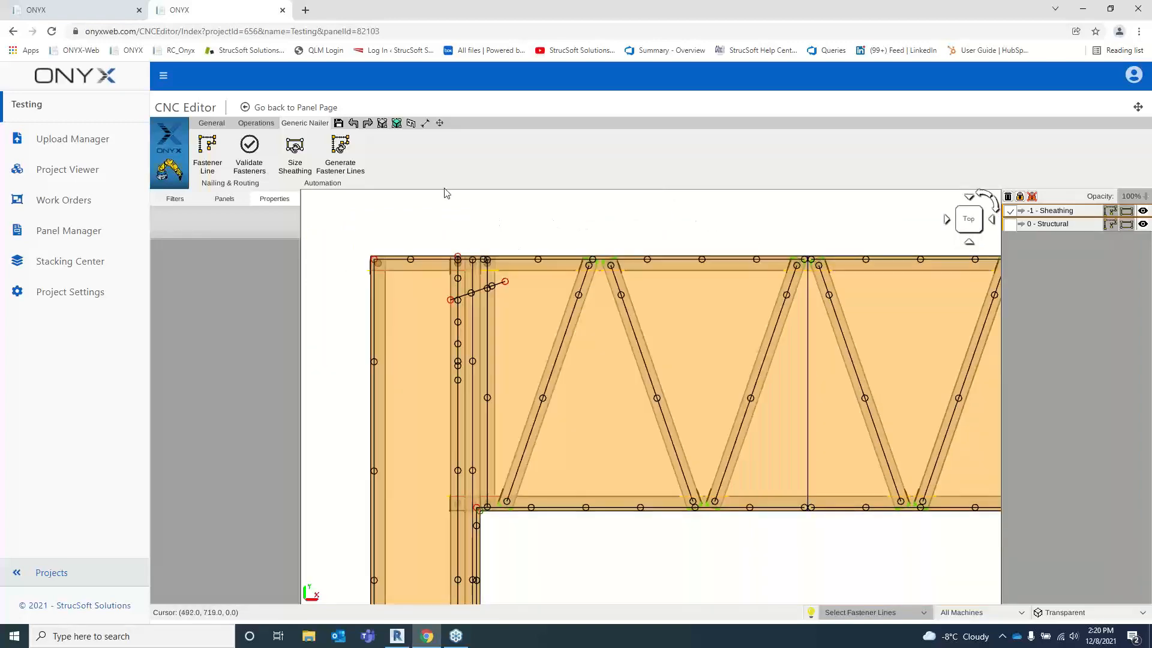
# - Reopen fastener line editing for the GenNail-02 machine and delete the short diagonal fastener line
pyautogui.click(207, 147)
pyautogui.click(727, 378)
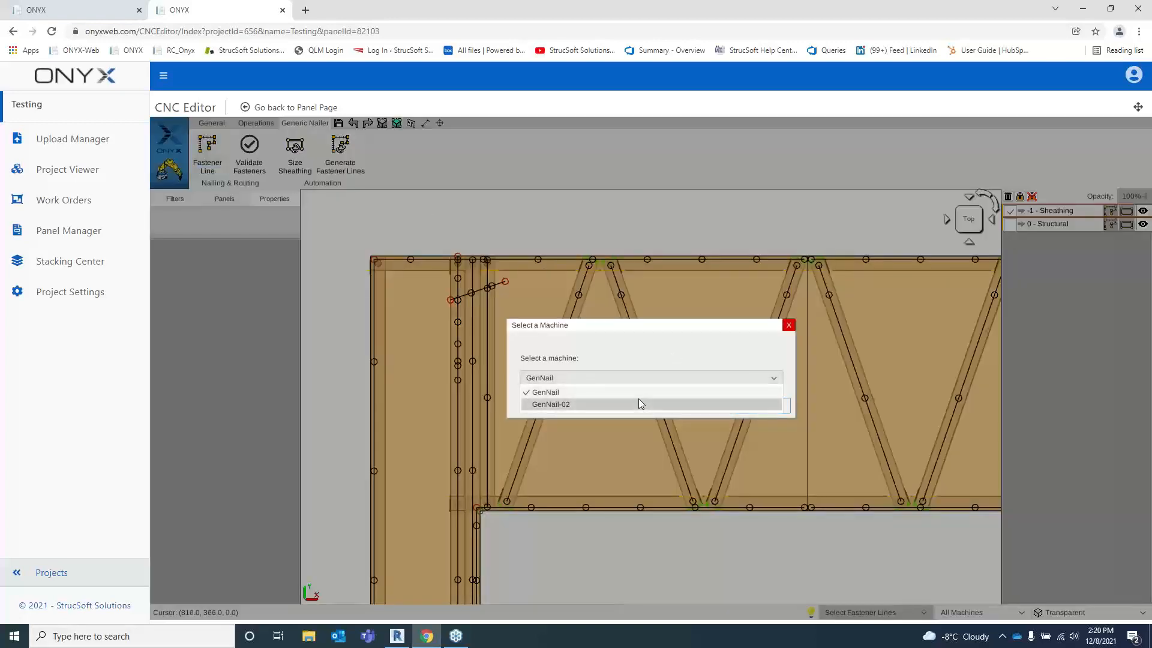
pyautogui.click(638, 403)
pyautogui.click(760, 405)
pyautogui.click(501, 288)
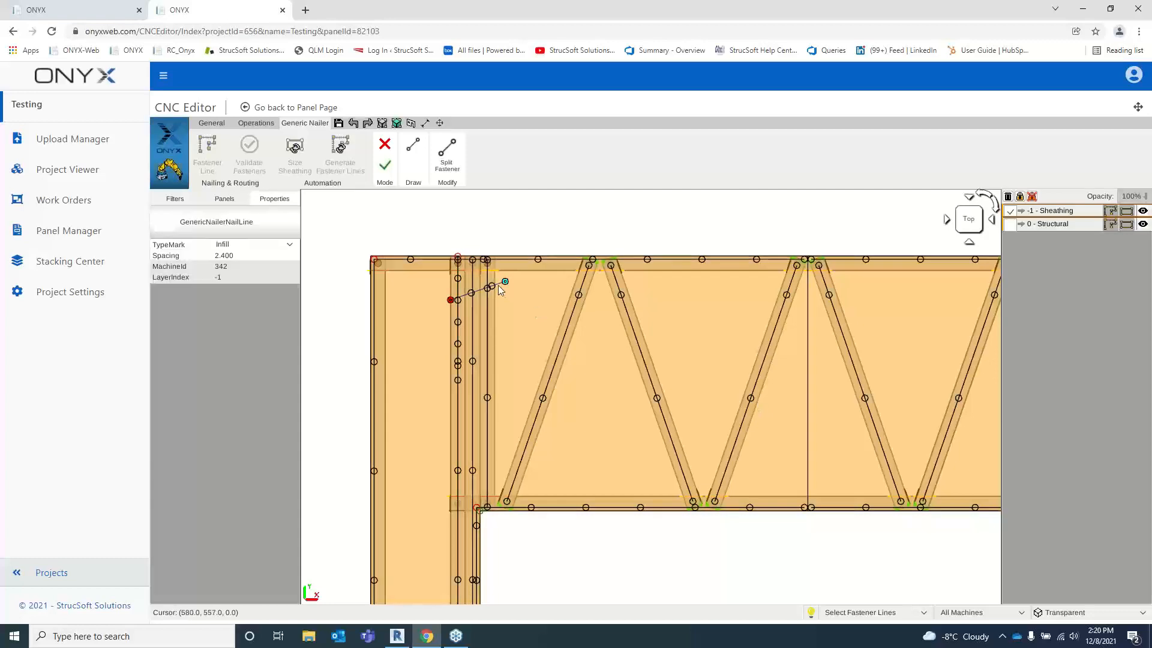
pyautogui.press('Delete')
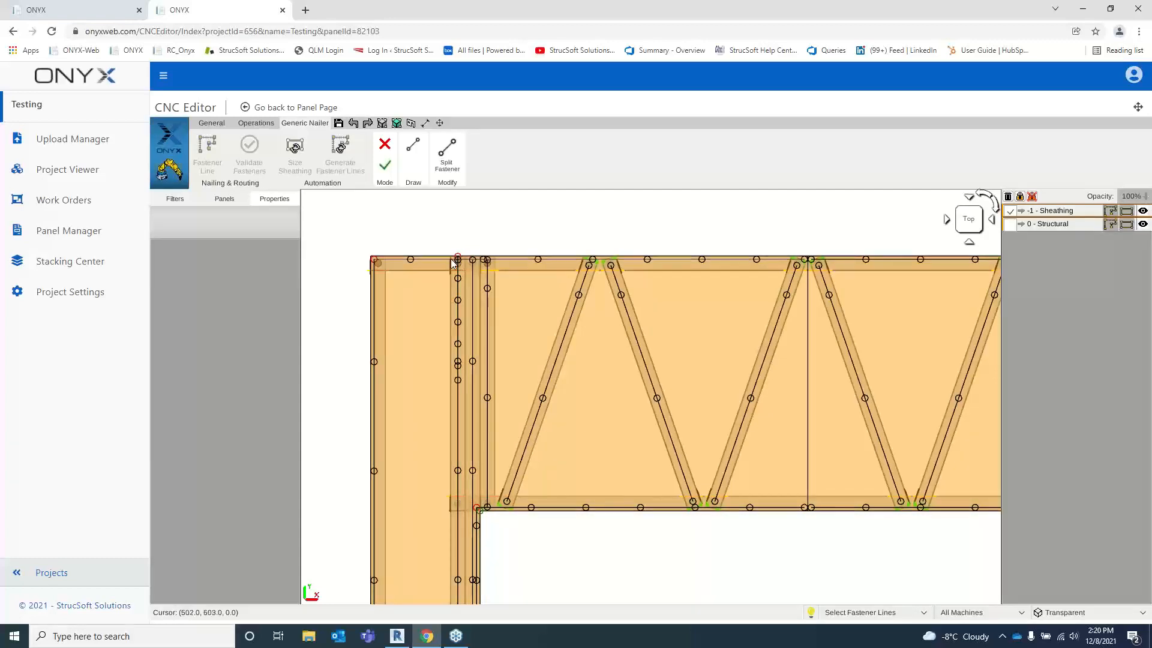
# - Delete the extra short vertical fastener line on the first interior stud and accept the fastener edits
pyautogui.scroll(3, 497, 284)
pyautogui.moveTo(404, 225); pyautogui.dragTo(582, 347, button='middle')
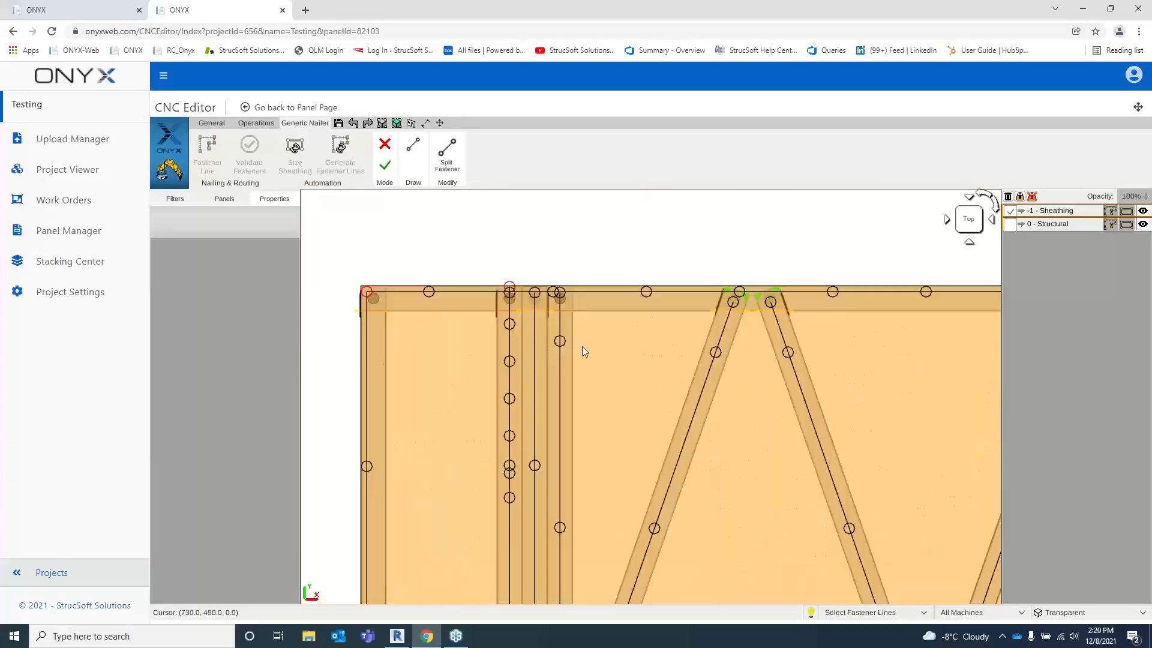
pyautogui.click(510, 292)
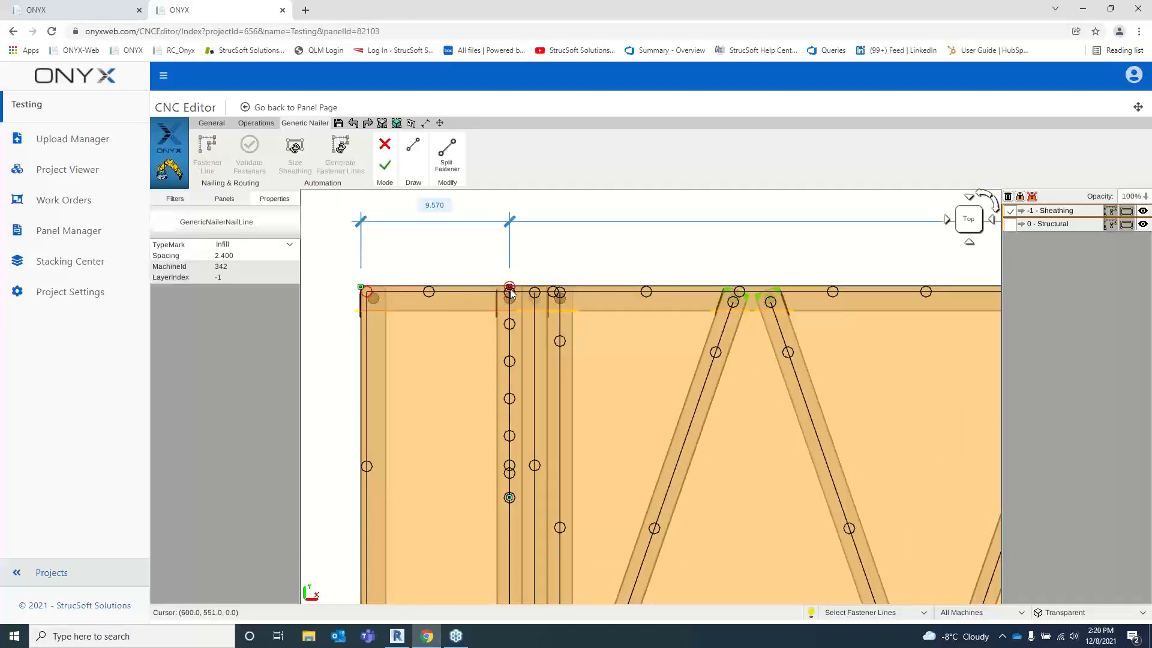
pyautogui.press('Delete')
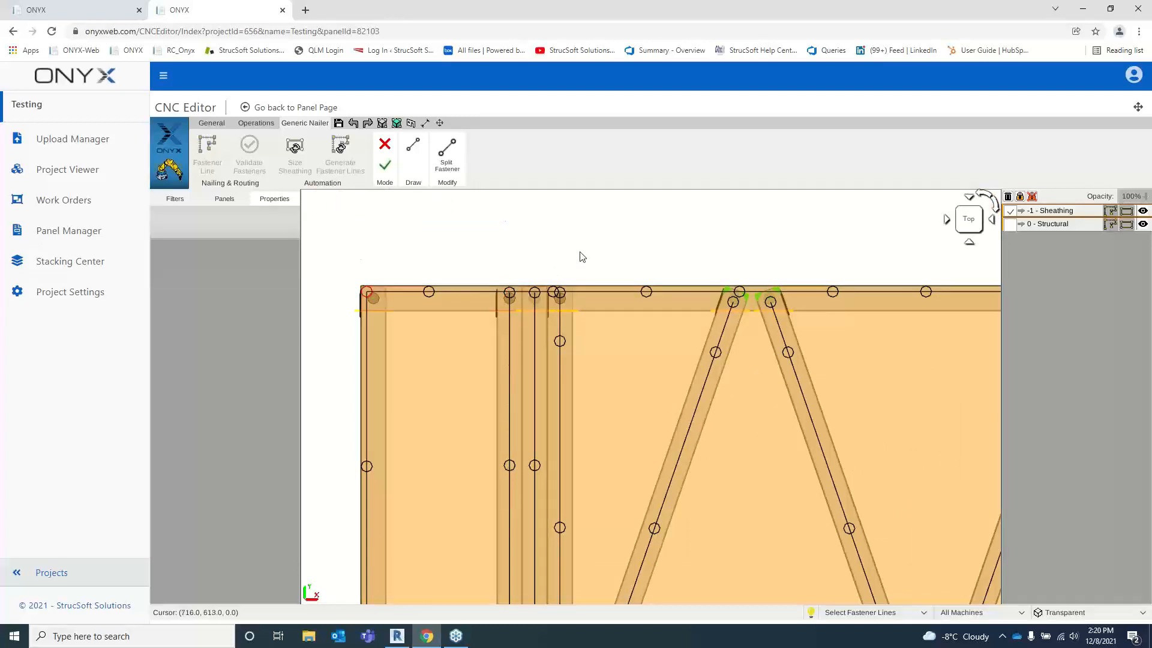
pyautogui.click(385, 165)
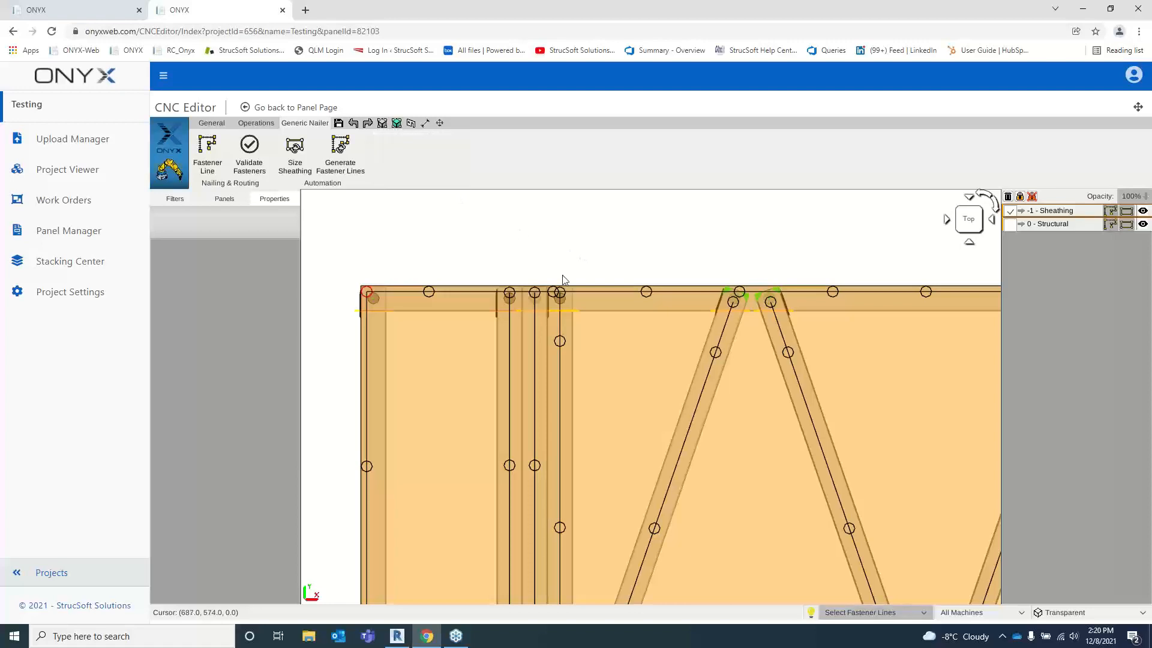
# - Publish the edited panel to the final CNC output
pyautogui.scroll(-4, 621, 285)
pyautogui.moveTo(796, 343); pyautogui.dragTo(599, 251, button='middle')
pyautogui.scroll(-3, 600, 254)
pyautogui.moveTo(652, 466); pyautogui.dragTo(658, 339, button='middle')
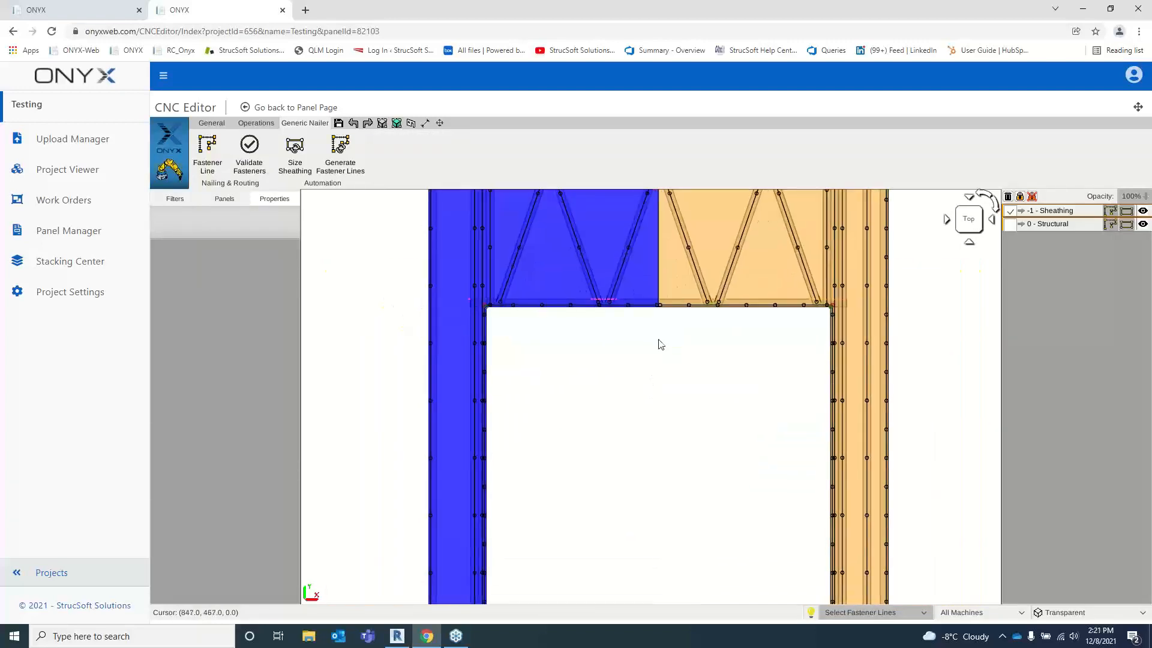
pyautogui.scroll(-1, 645, 328)
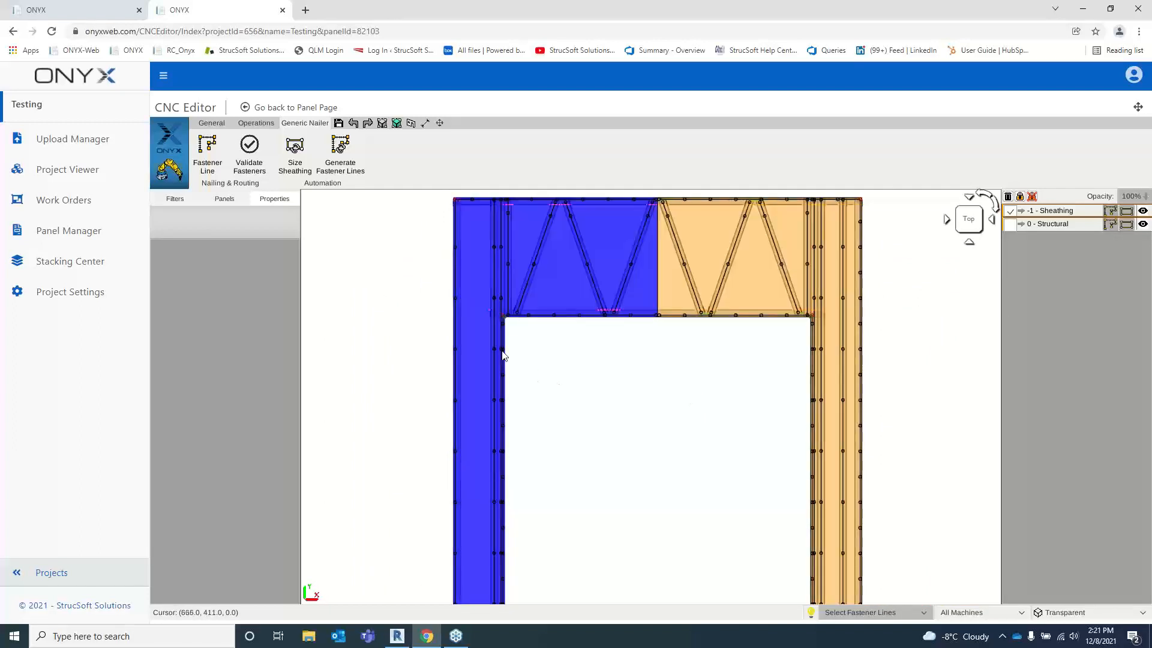
pyautogui.click(211, 123)
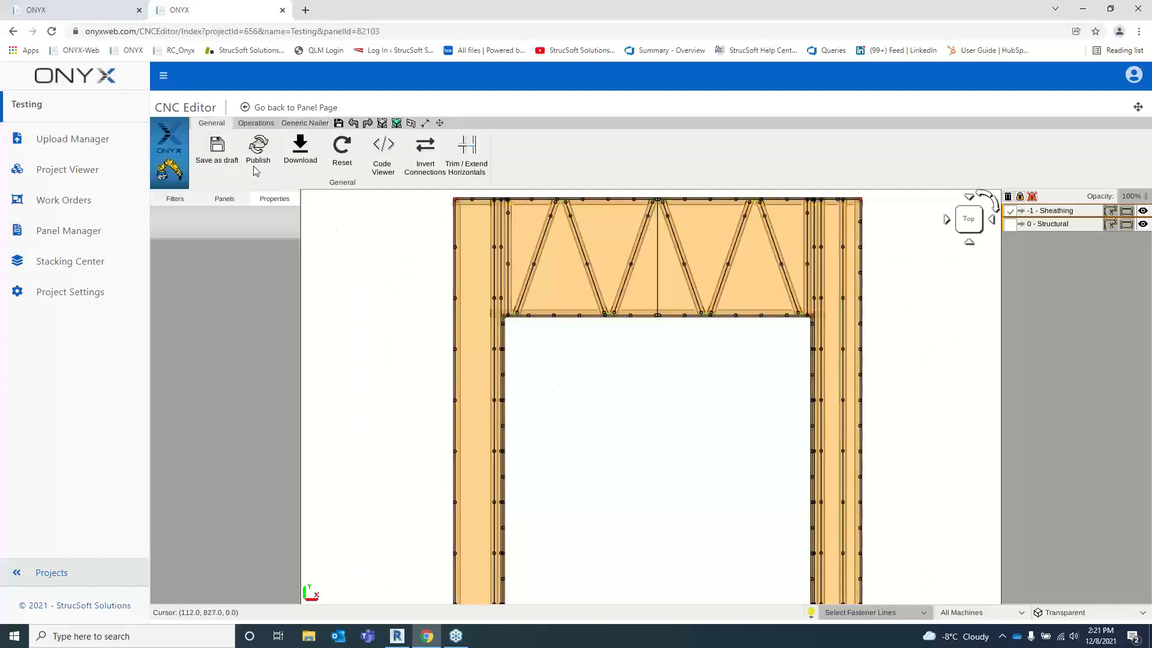
pyautogui.click(255, 123)
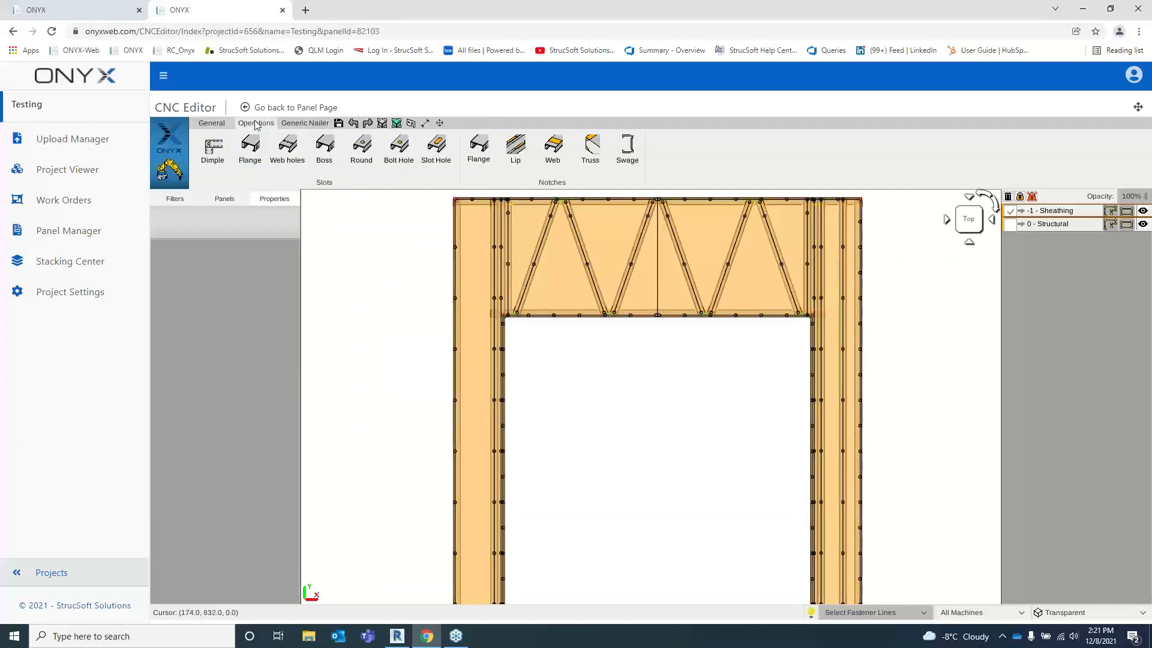
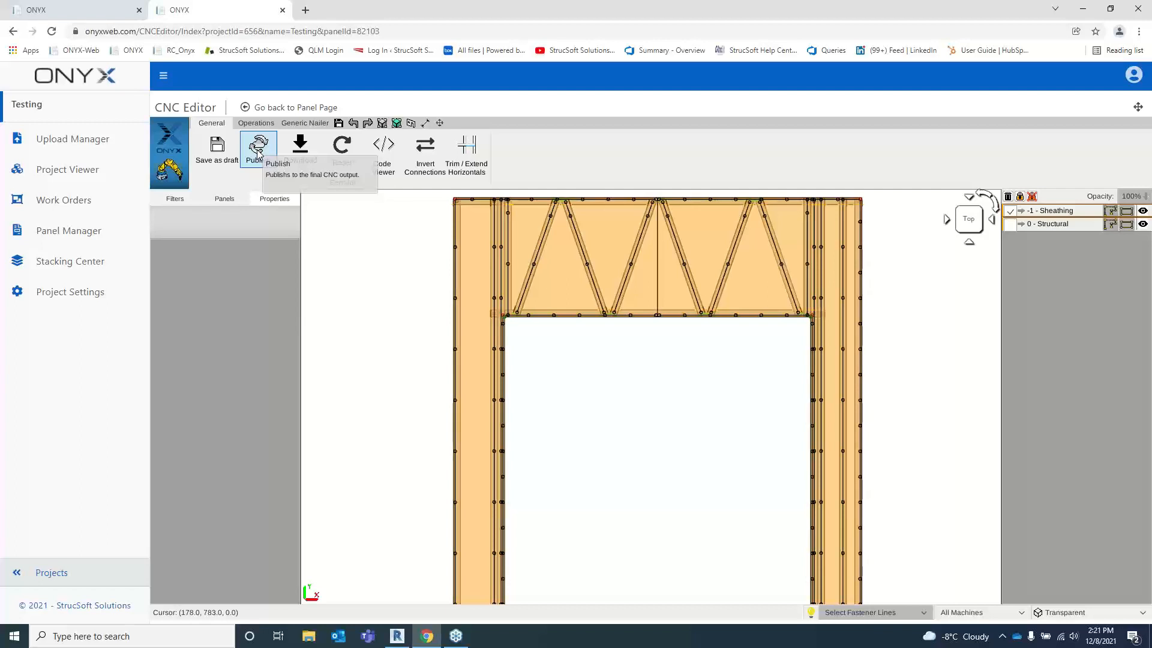
pyautogui.click(258, 150)
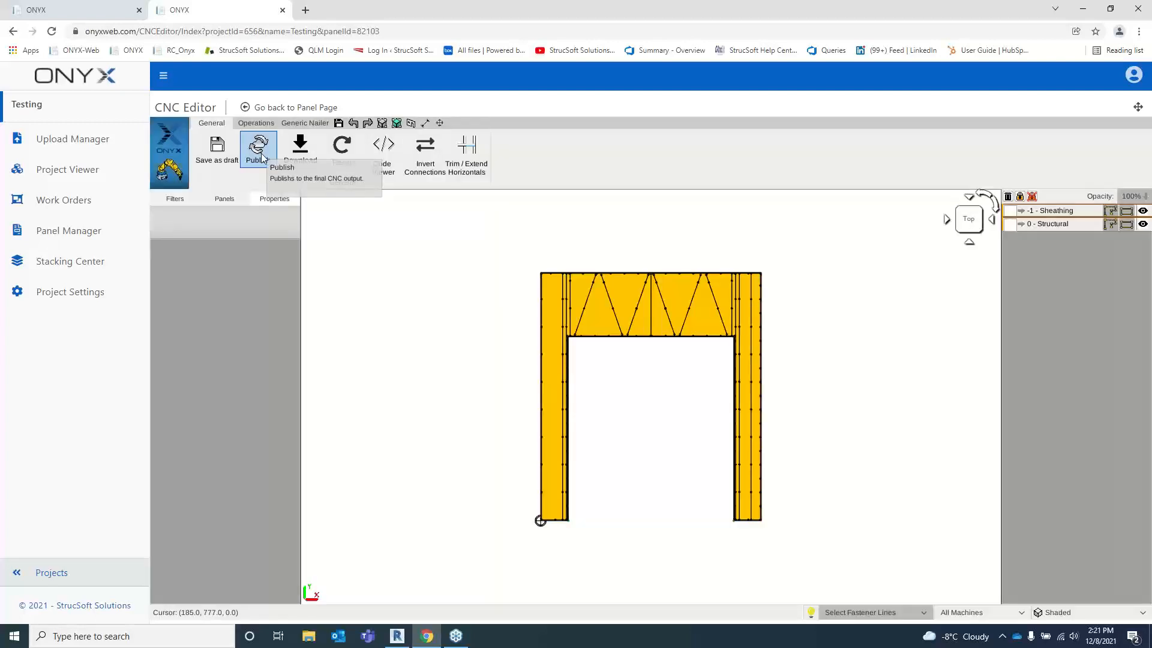
pyautogui.click(262, 157)
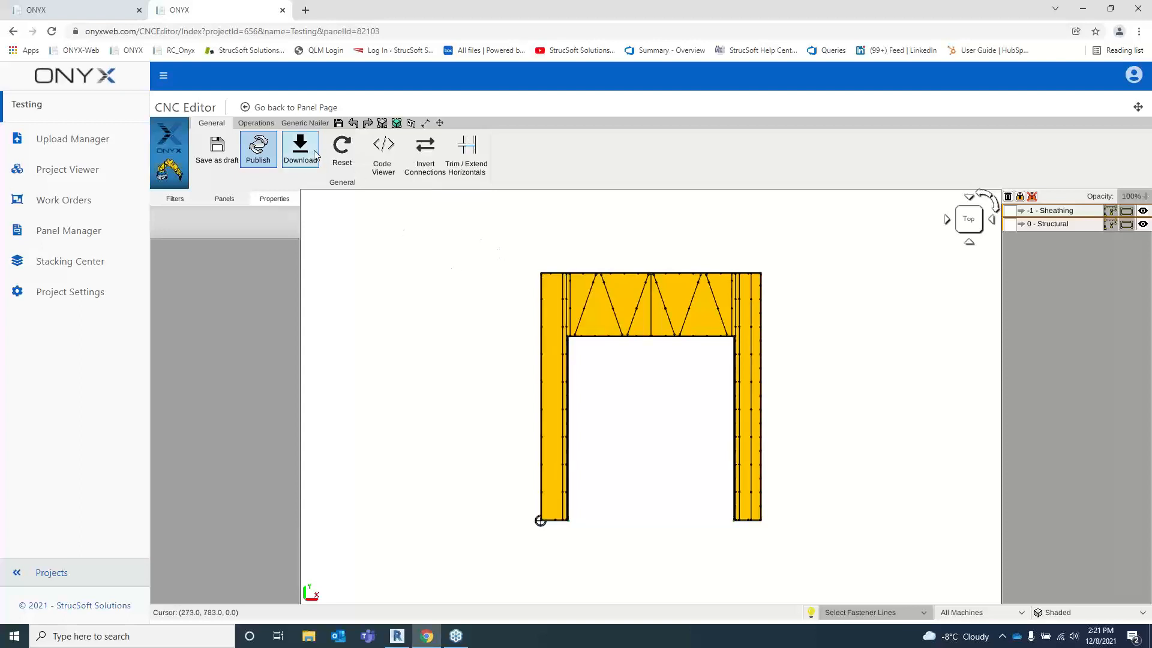
# - Return to the Panel Manager, select only Panel4 in the wall panels list and download its CNC files
pyautogui.click(112, 16)
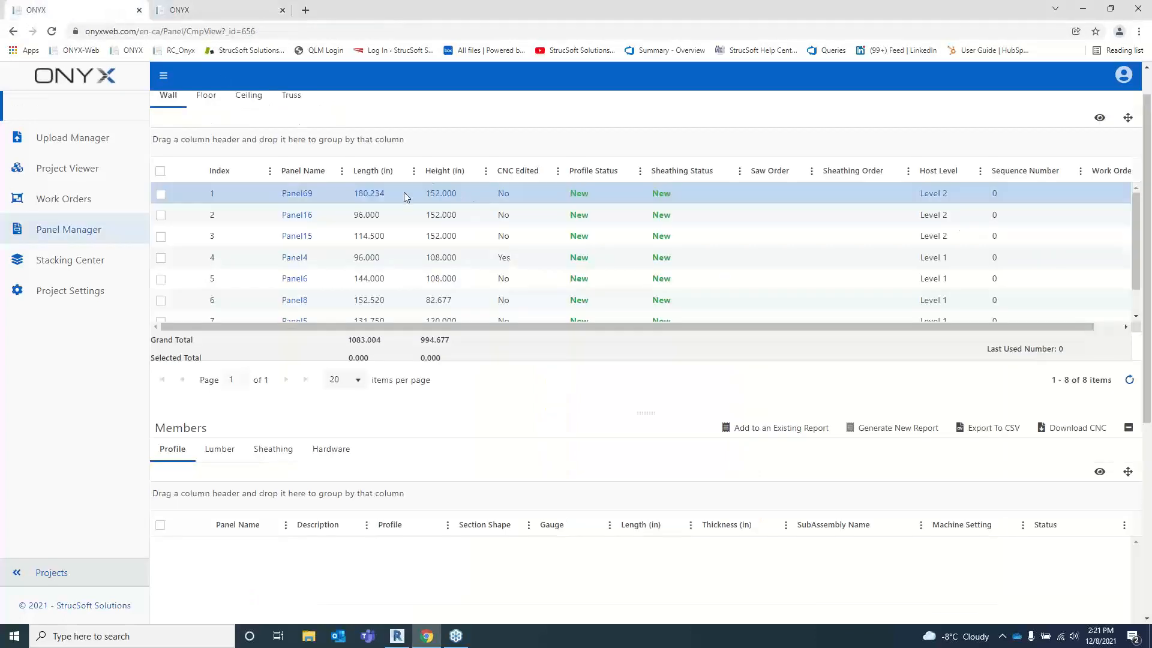
pyautogui.click(162, 259)
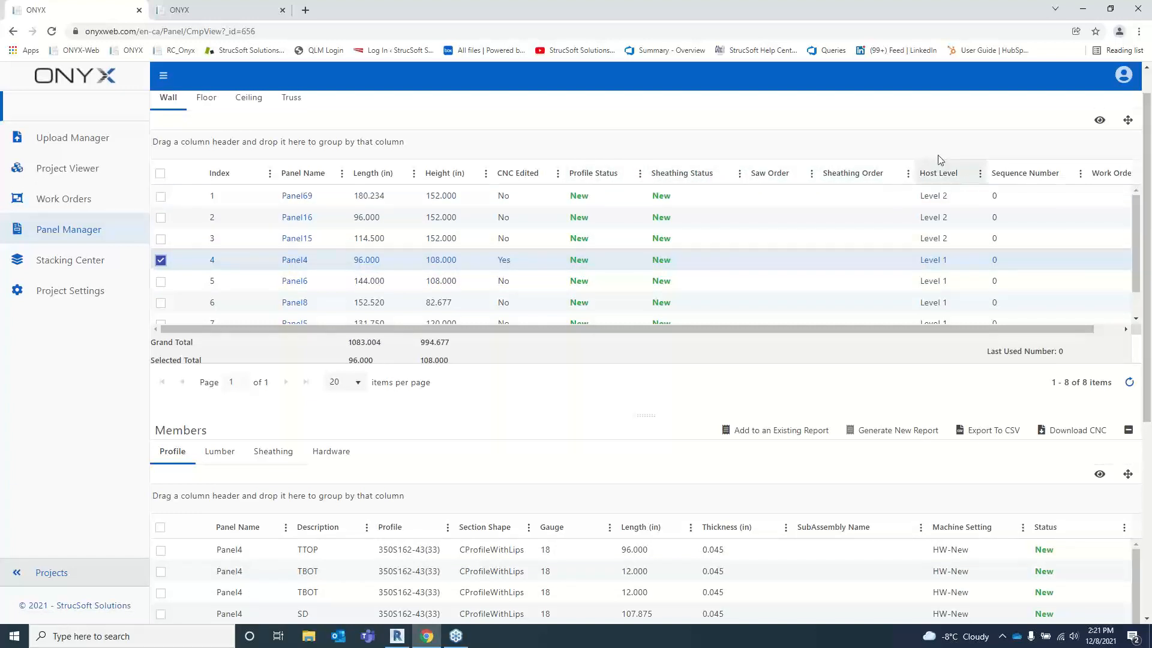
pyautogui.scroll(1, 960, 150)
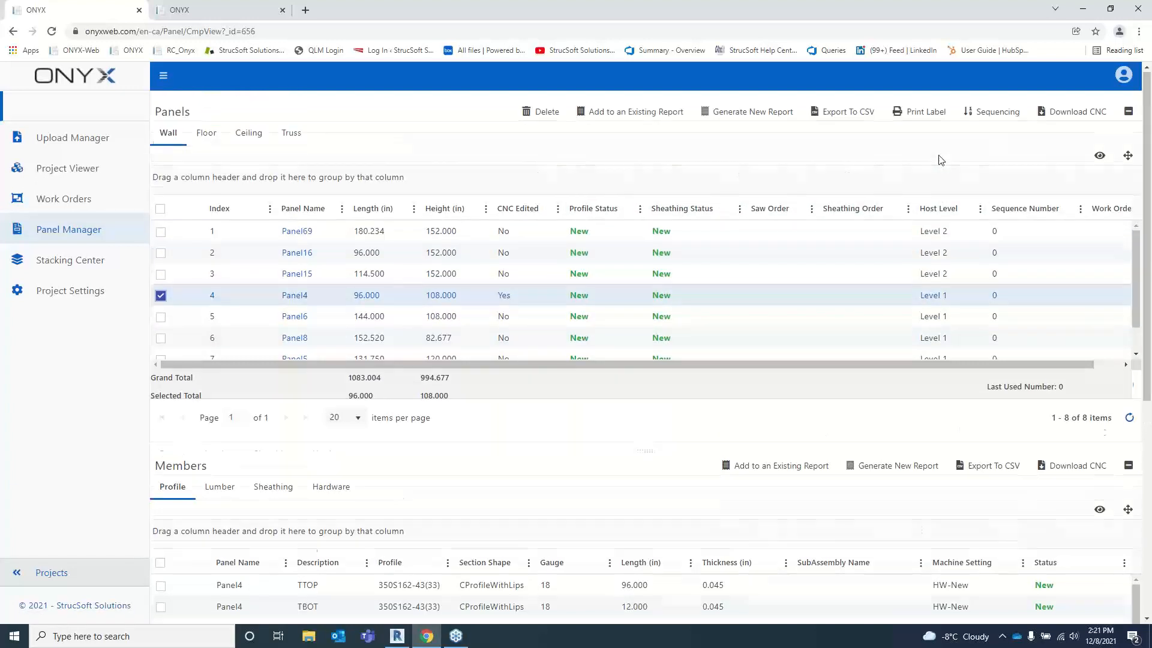
pyautogui.click(1069, 118)
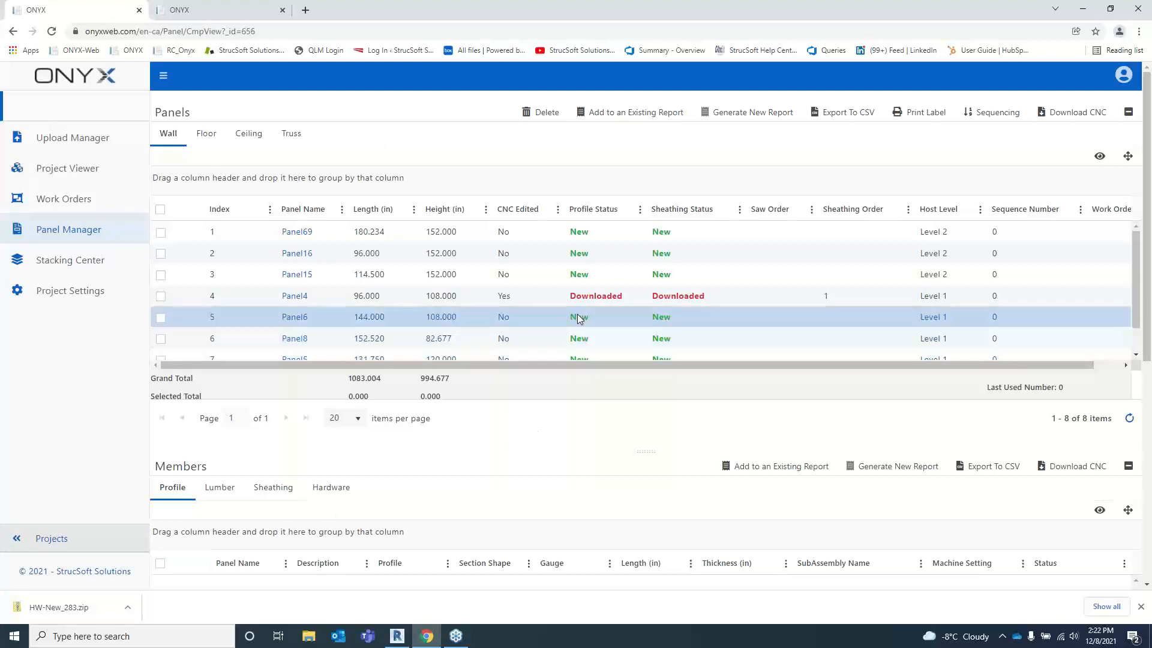
# - Check Panel4's Profile Status and Sheathing Status in the wall panels list
pyautogui.moveTo(652, 296); pyautogui.dragTo(709, 299)
pyautogui.click(608, 296)
pyautogui.moveTo(571, 298); pyautogui.dragTo(622, 297)
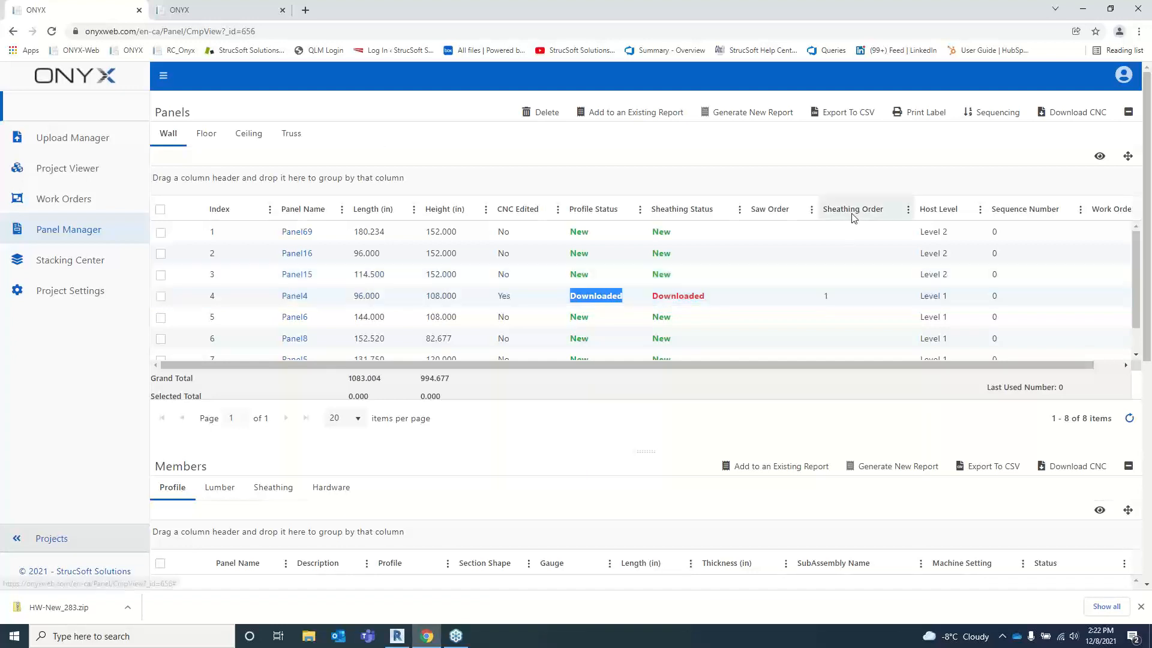
# - Open the downloaded HW-New_283.zip archive to view Panel4's CNC files
pyautogui.click(829, 297)
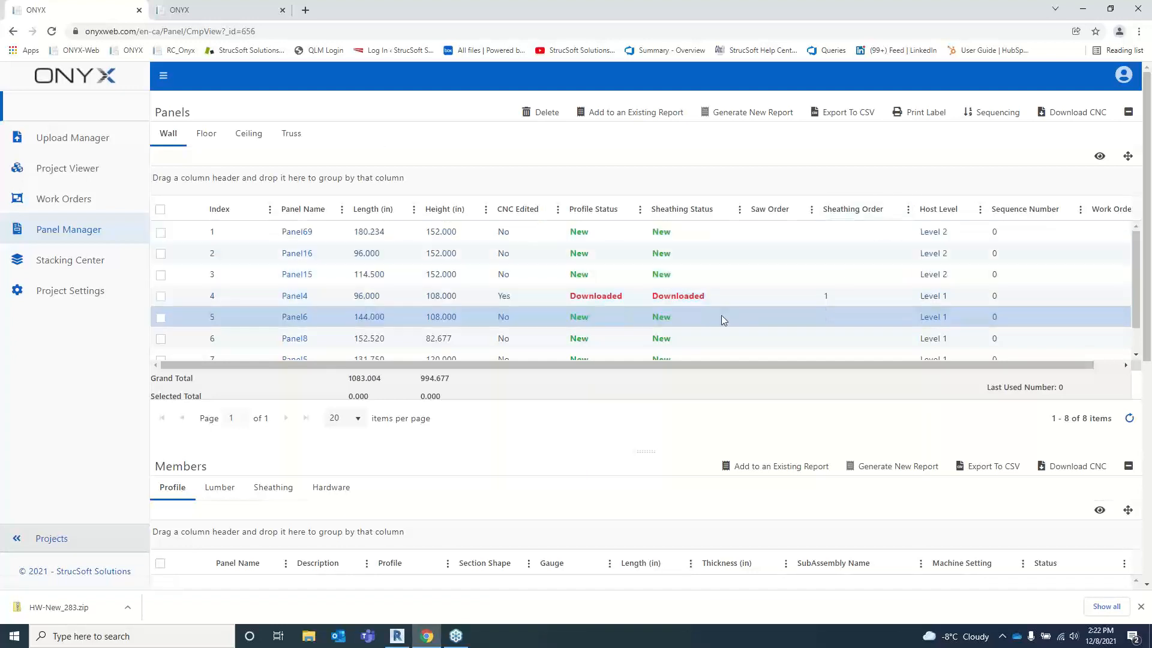
pyautogui.click(78, 607)
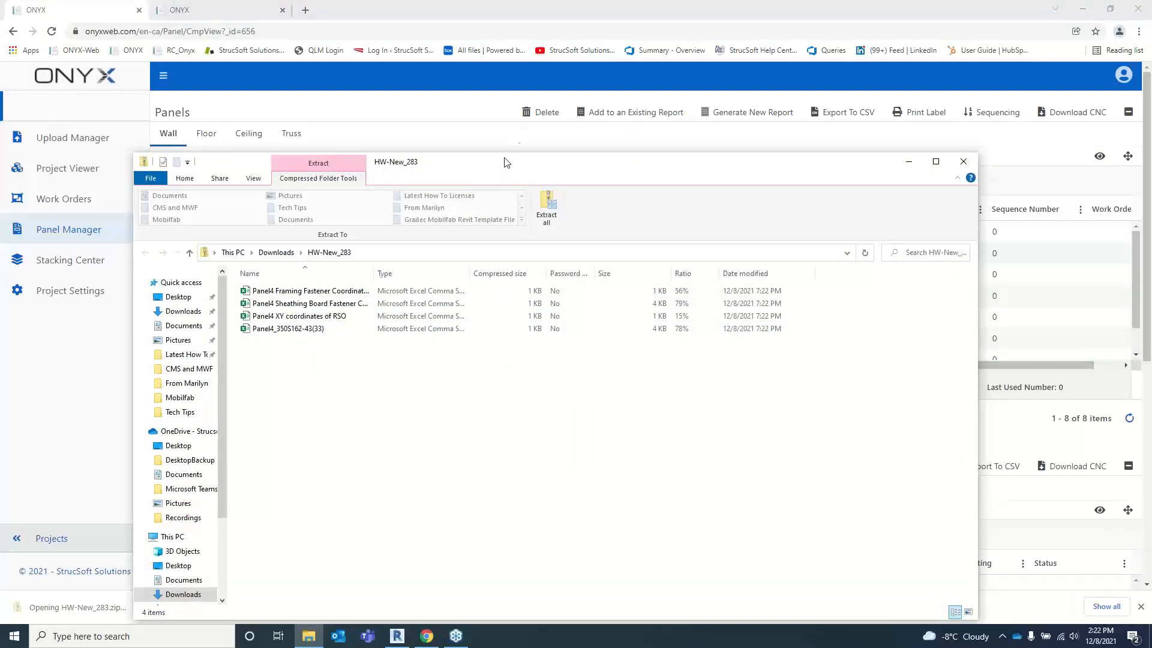
pyautogui.moveTo(1001, 176); pyautogui.dragTo(1063, 176)
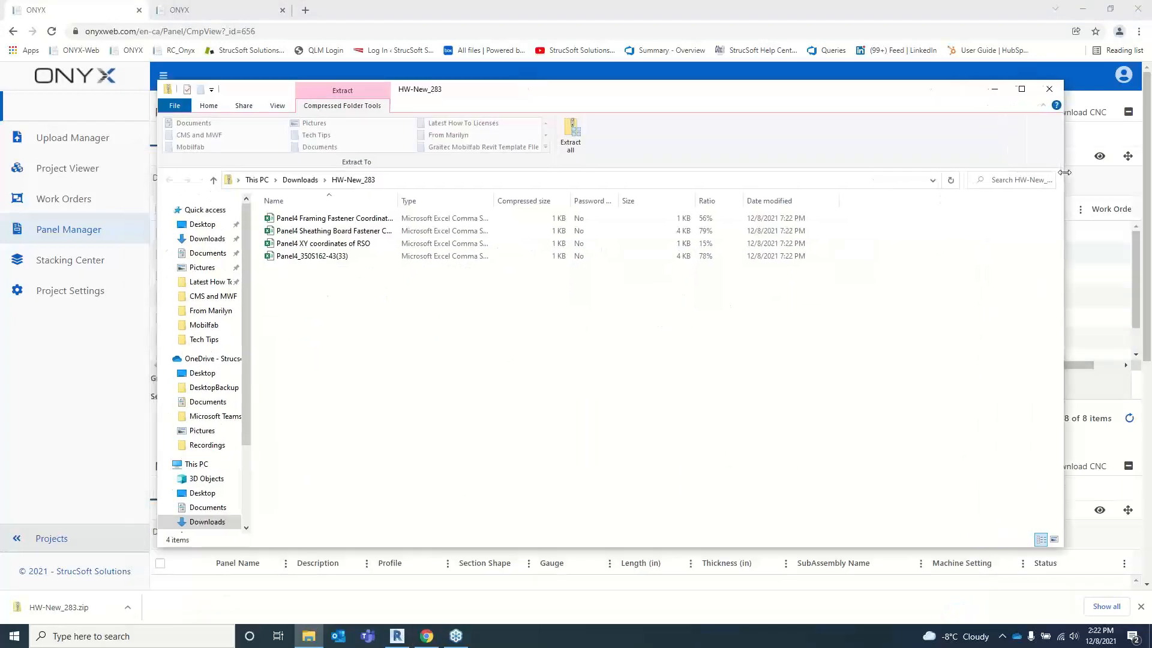
# - Open Panel4_350S162-43(33) in Excel, autofit its columns, review the component operations and close it without saving
pyautogui.click(330, 261)
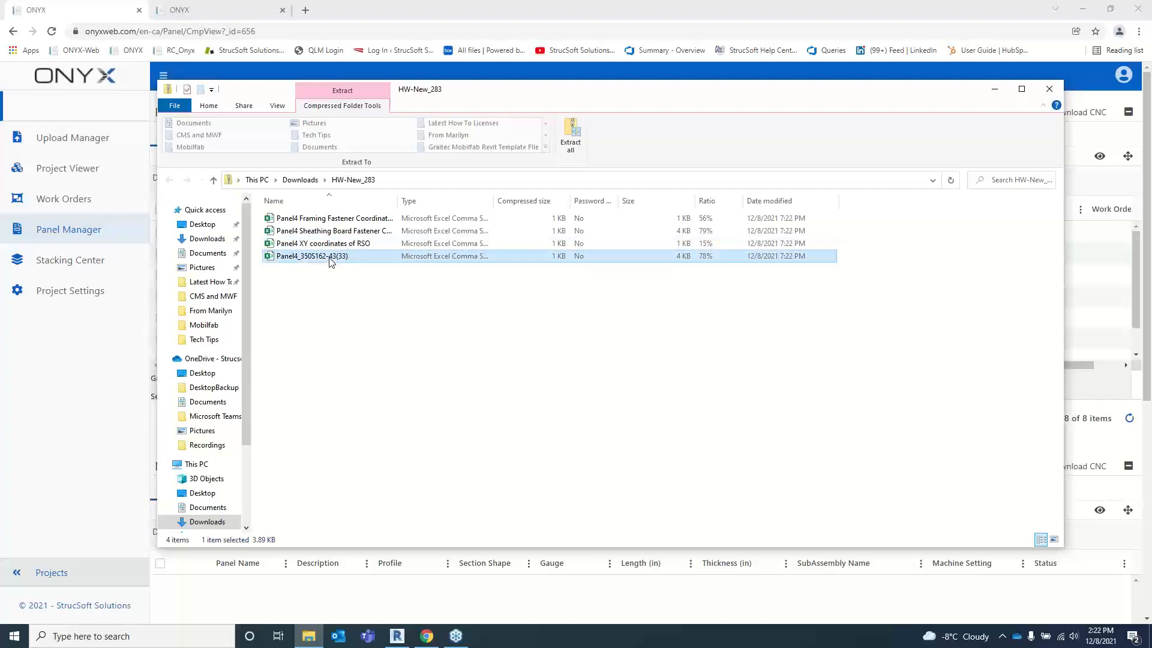
pyautogui.doubleClick(331, 258)
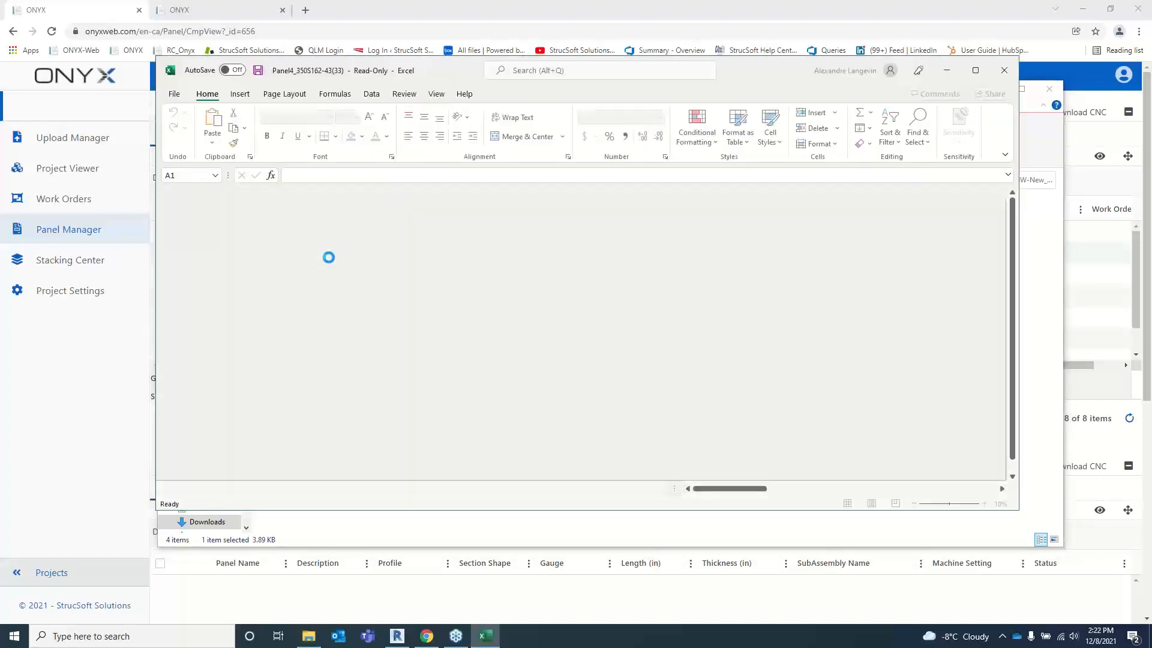
pyautogui.click(165, 210)
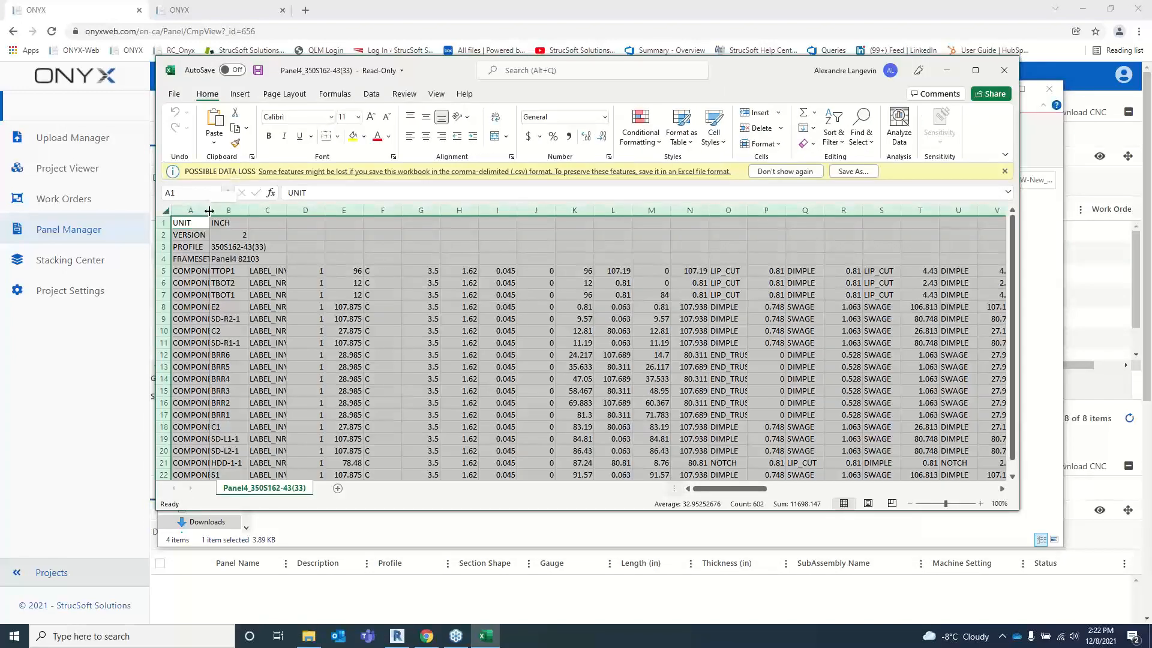
pyautogui.doubleClick(209, 211)
pyautogui.click(438, 271)
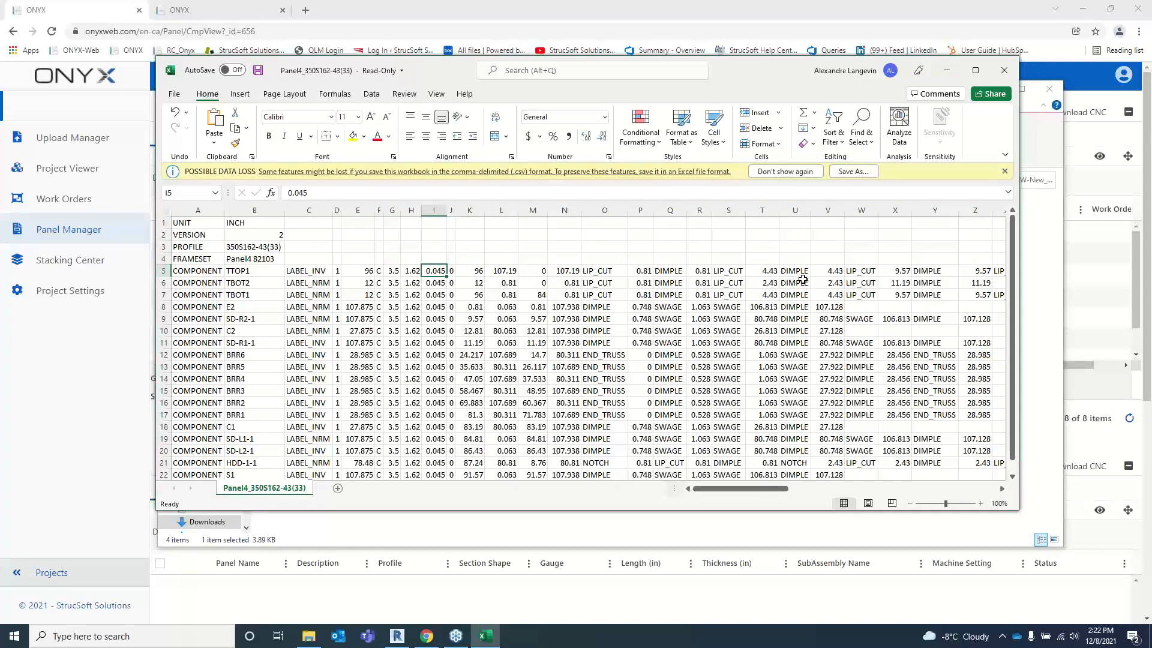
pyautogui.click(1003, 71)
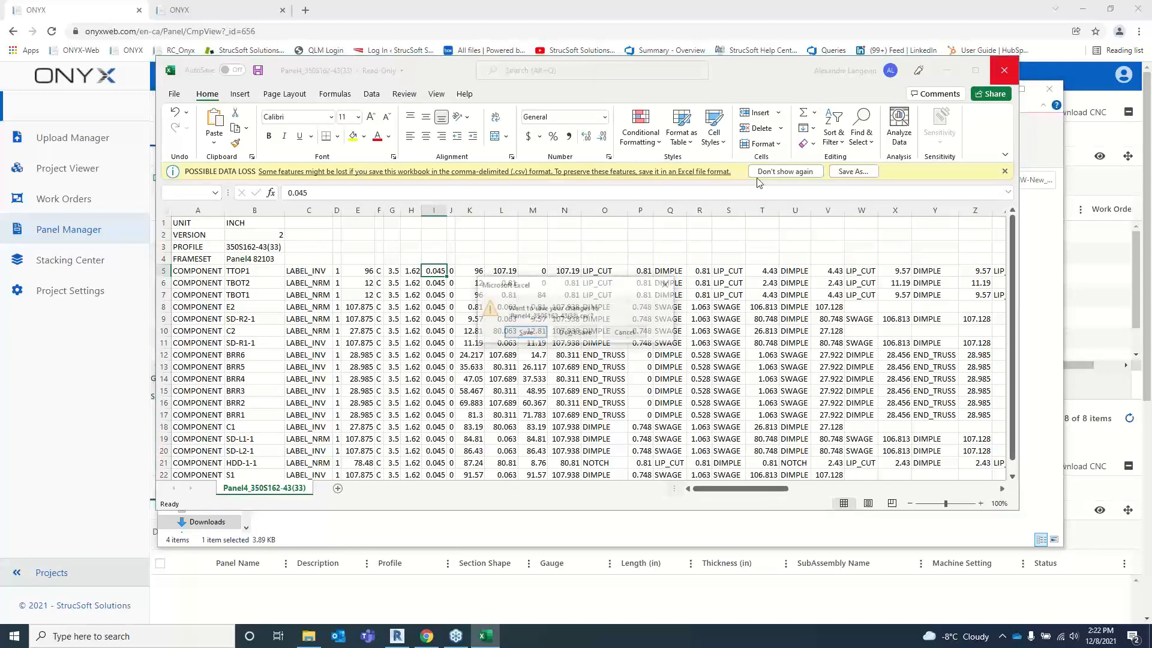
pyautogui.click(577, 333)
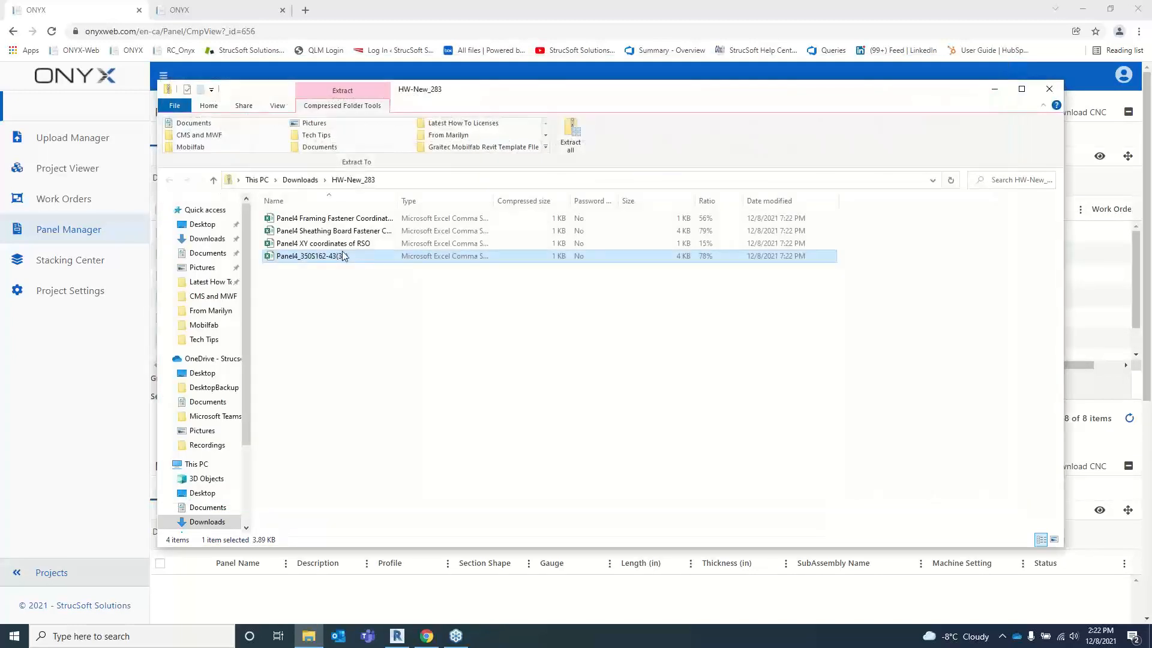
# - Widen the archive's Name column, open Panel4 XY coordinates of RSO to review the opening coordinates, and close the file
pyautogui.moveTo(397, 207); pyautogui.dragTo(454, 207)
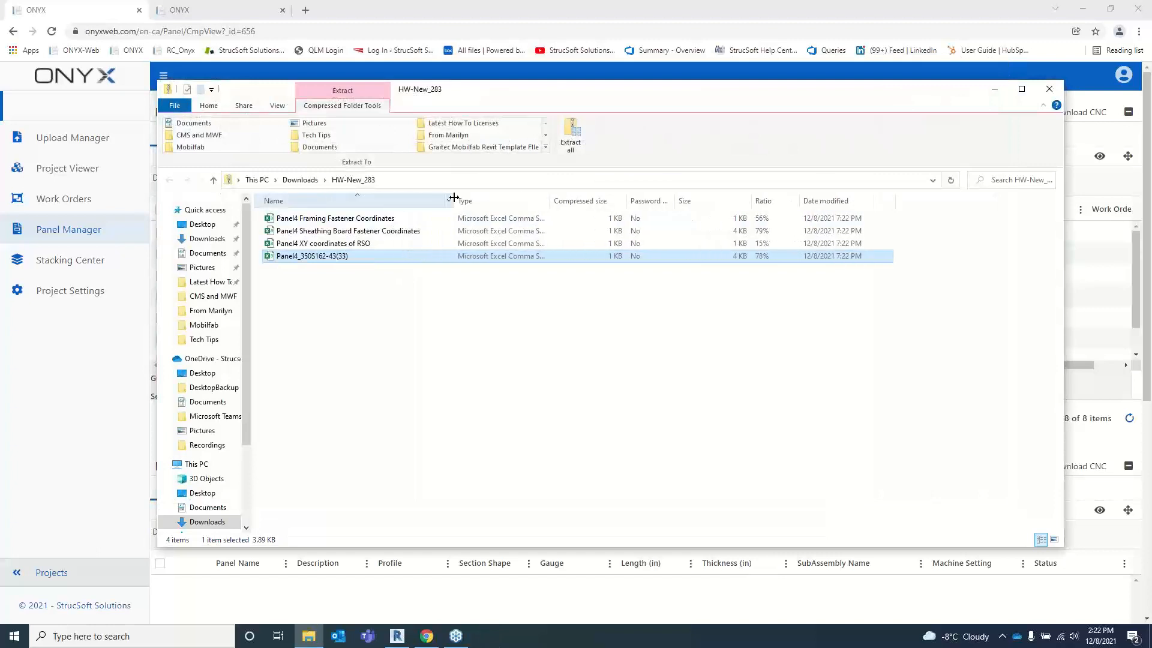
pyautogui.click(353, 221)
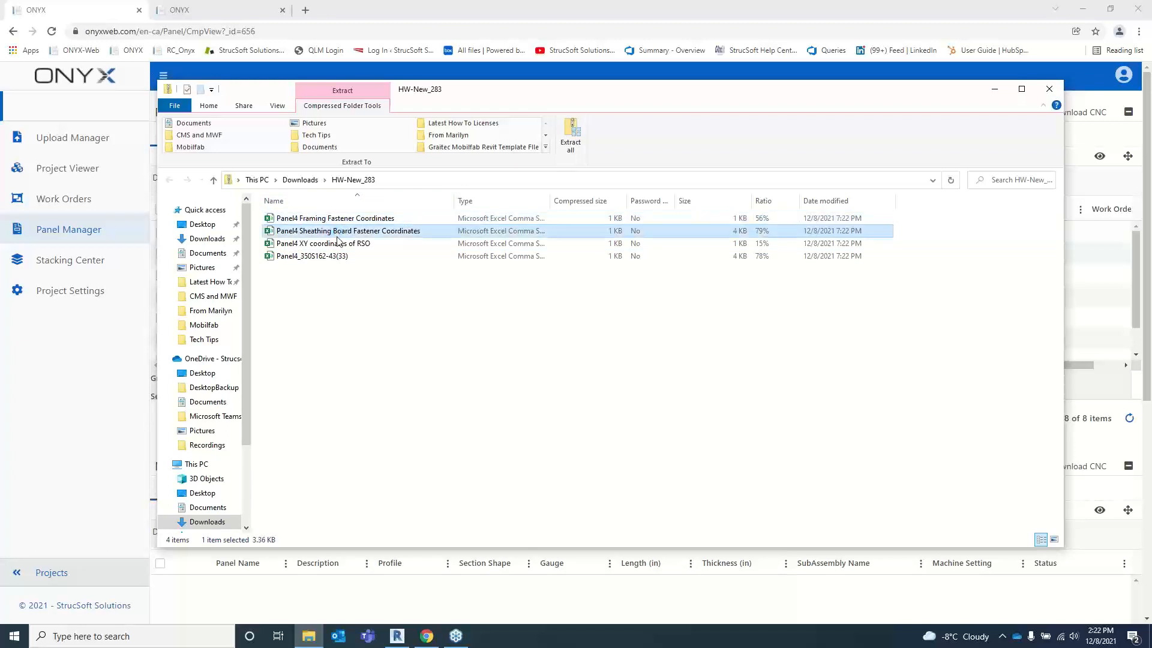
pyautogui.click(338, 246)
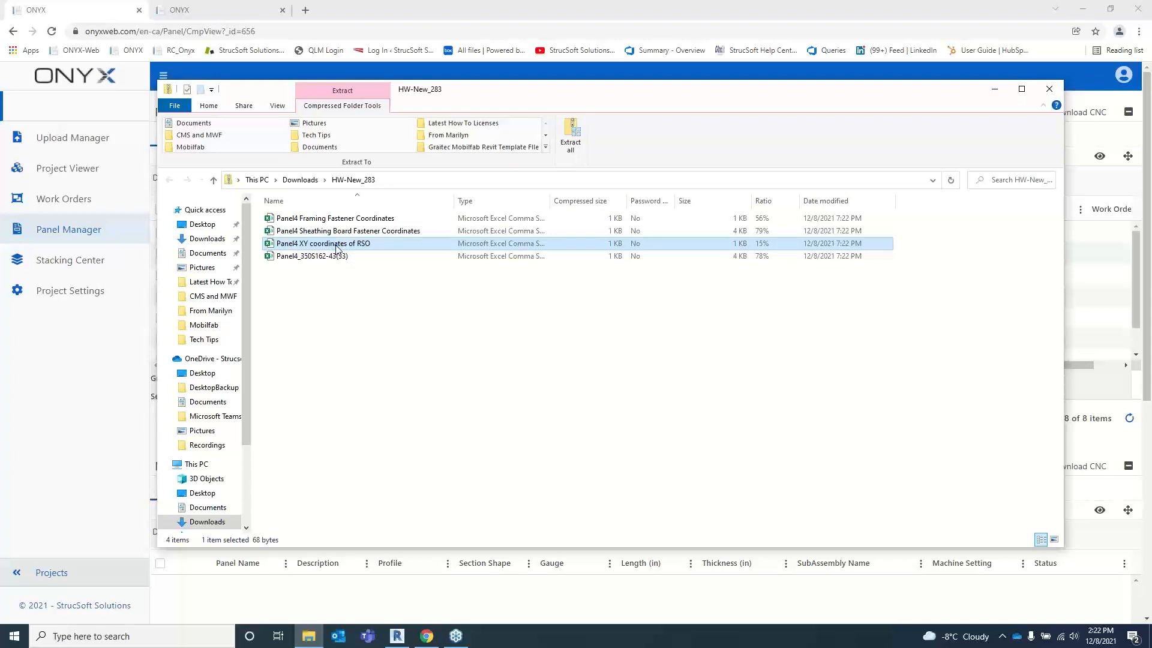
pyautogui.doubleClick(337, 244)
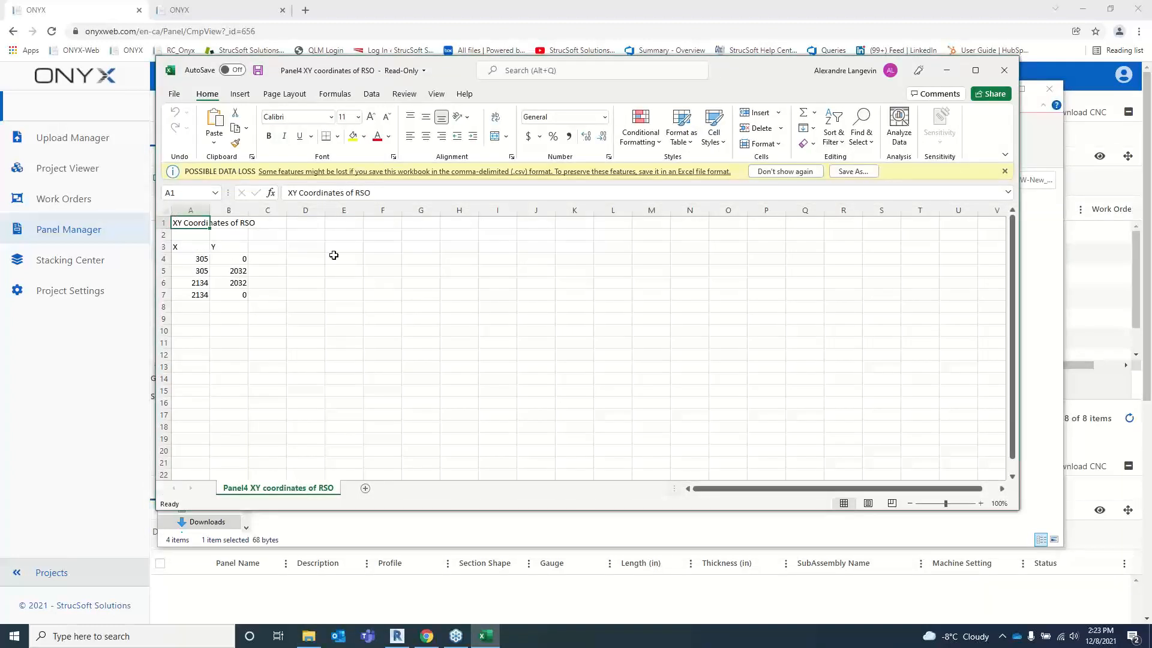
pyautogui.click(1004, 70)
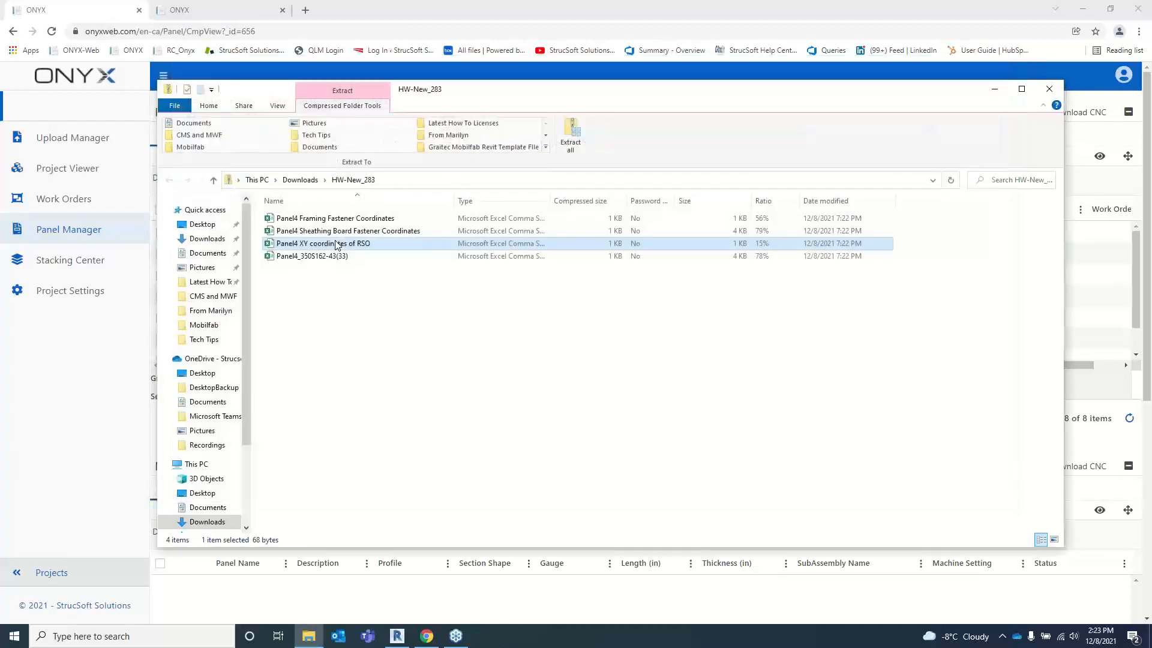
# - Open Panel4 Sheathing Board Fastener Coordinates, autofit its columns, review the infill and perimeter screw coordinates, and close it without saving
pyautogui.click(348, 233)
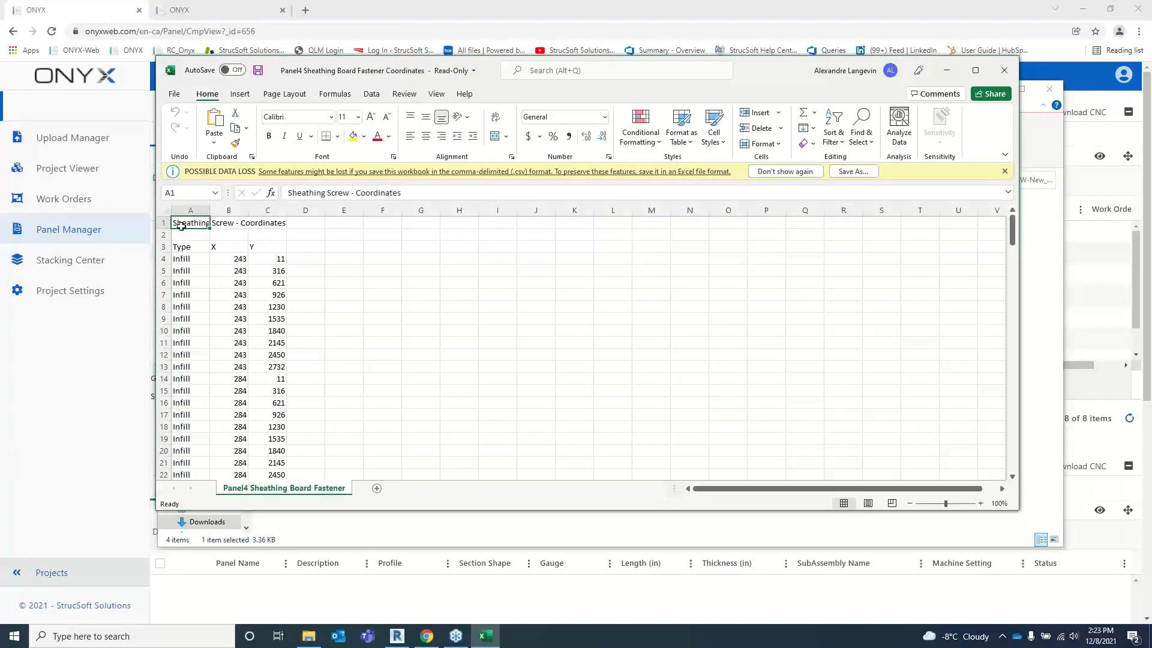
pyautogui.click(165, 210)
pyautogui.doubleClick(209, 210)
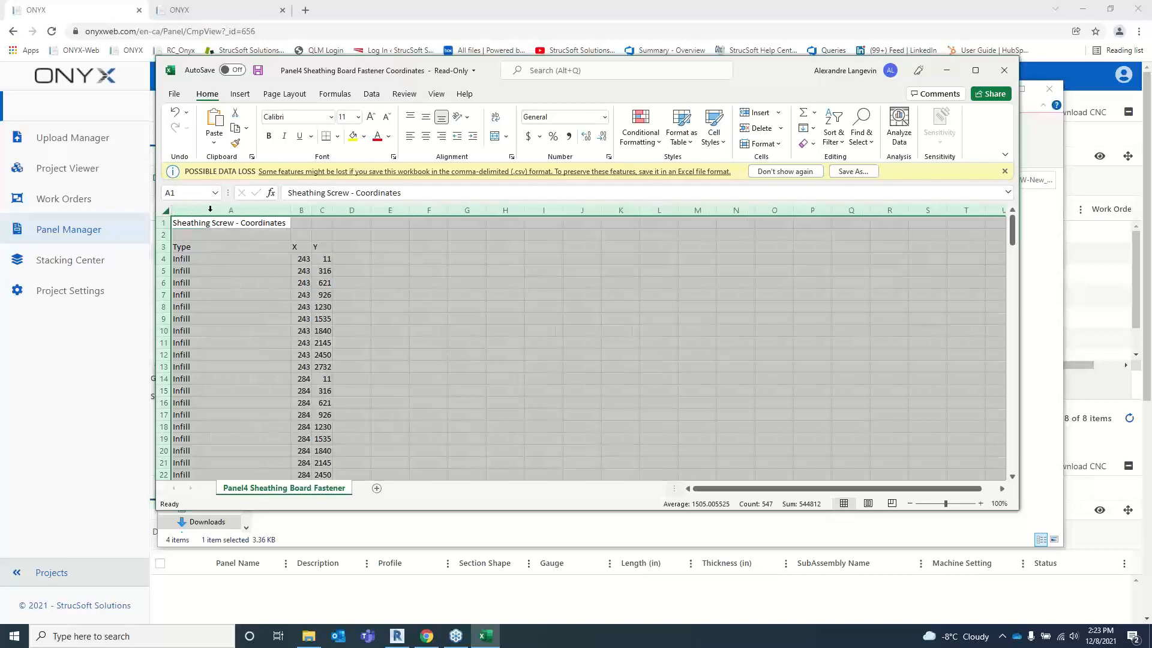
pyautogui.click(454, 273)
pyautogui.scroll(-7, 441, 272)
pyautogui.scroll(-20, 441, 272)
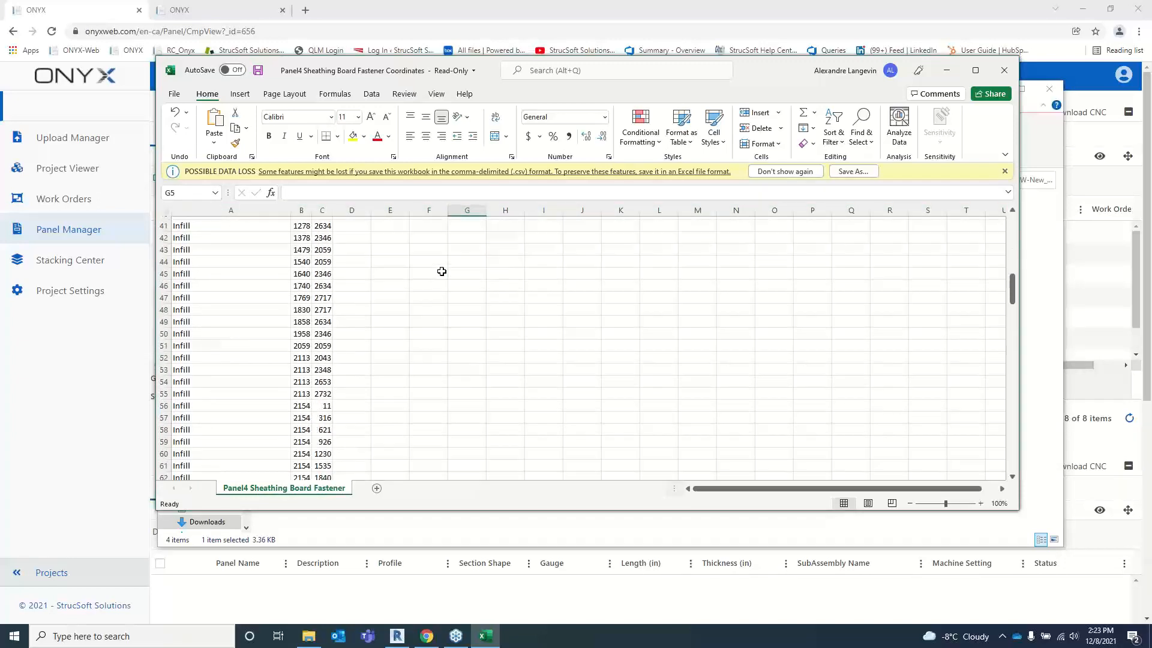
pyautogui.scroll(-18, 441, 272)
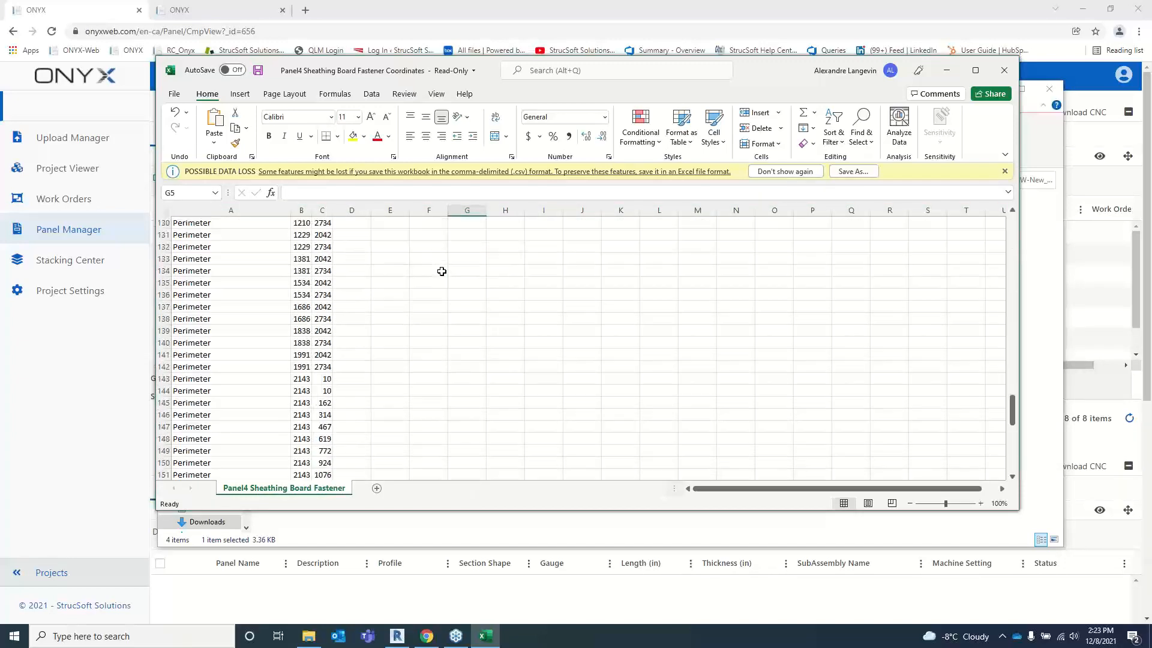
pyautogui.scroll(13, 441, 271)
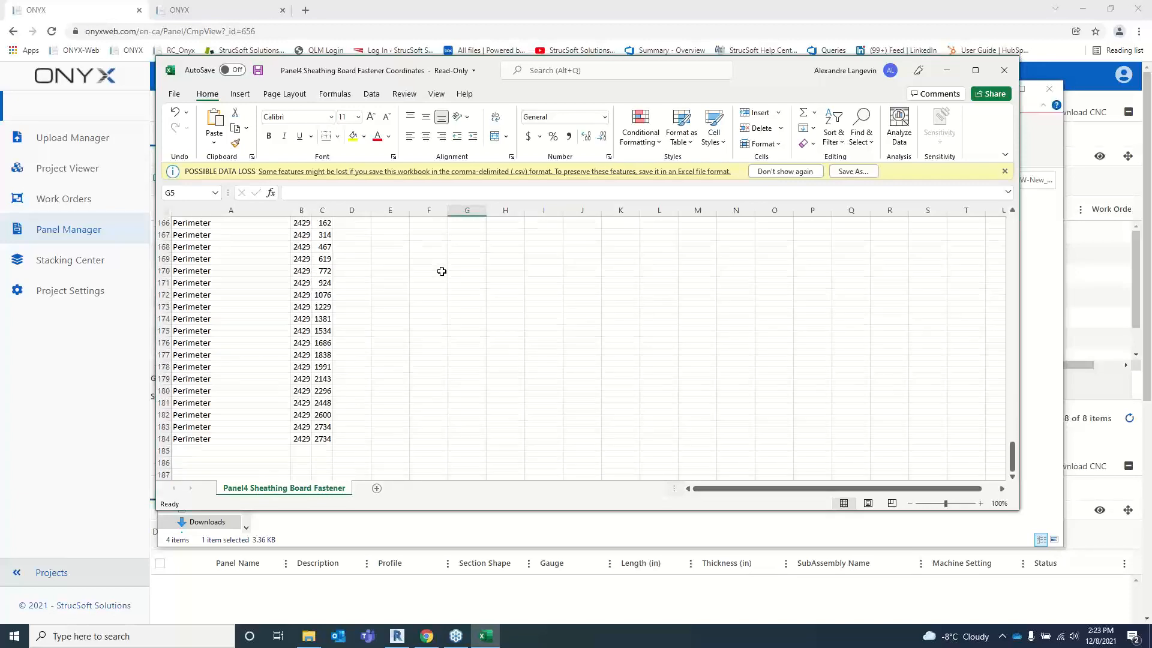
pyautogui.click(1003, 70)
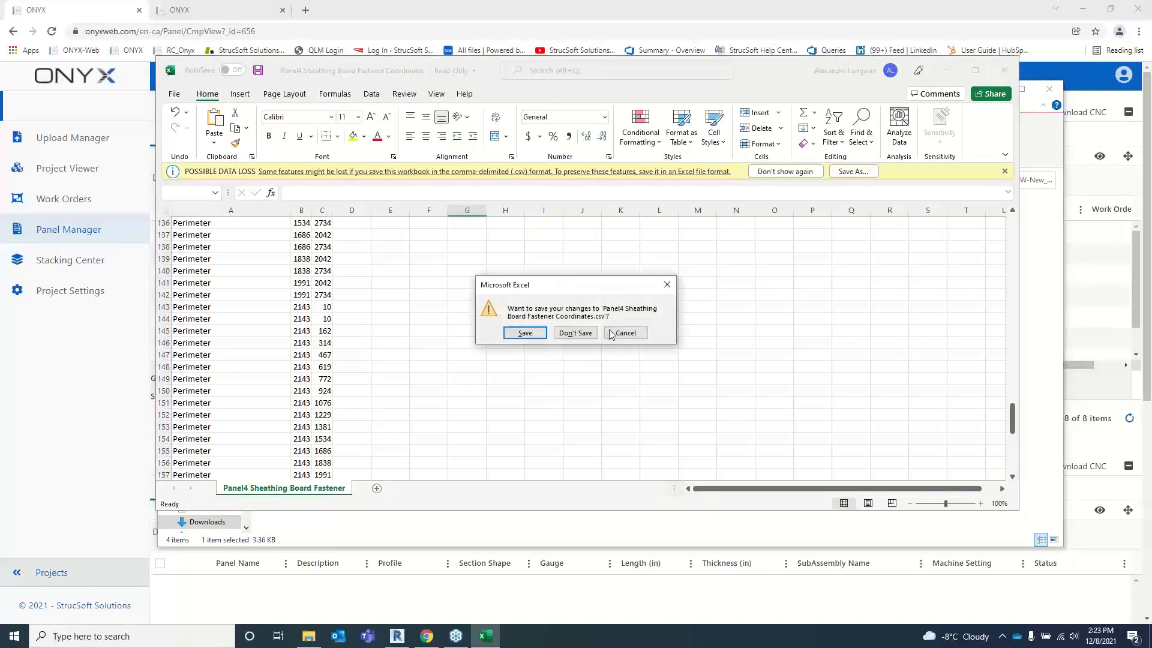
pyautogui.click(575, 332)
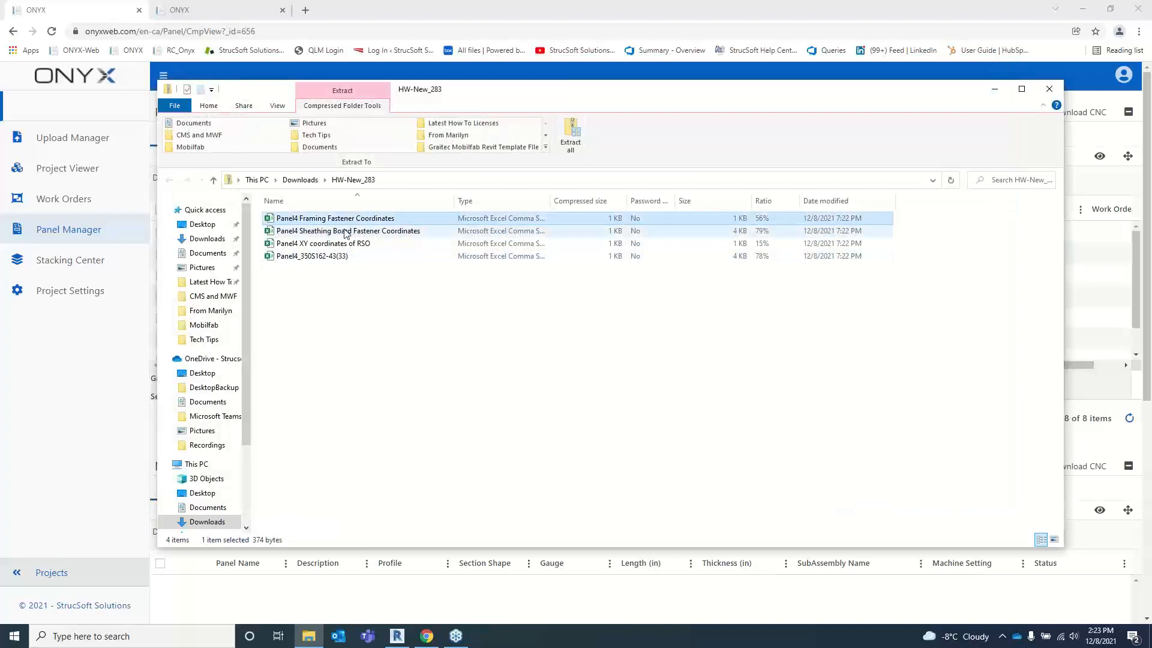
# - Close the archive window and recheck Panel4's Sheathing Status in the Panel Manager's wall panels list
pyautogui.click(346, 243)
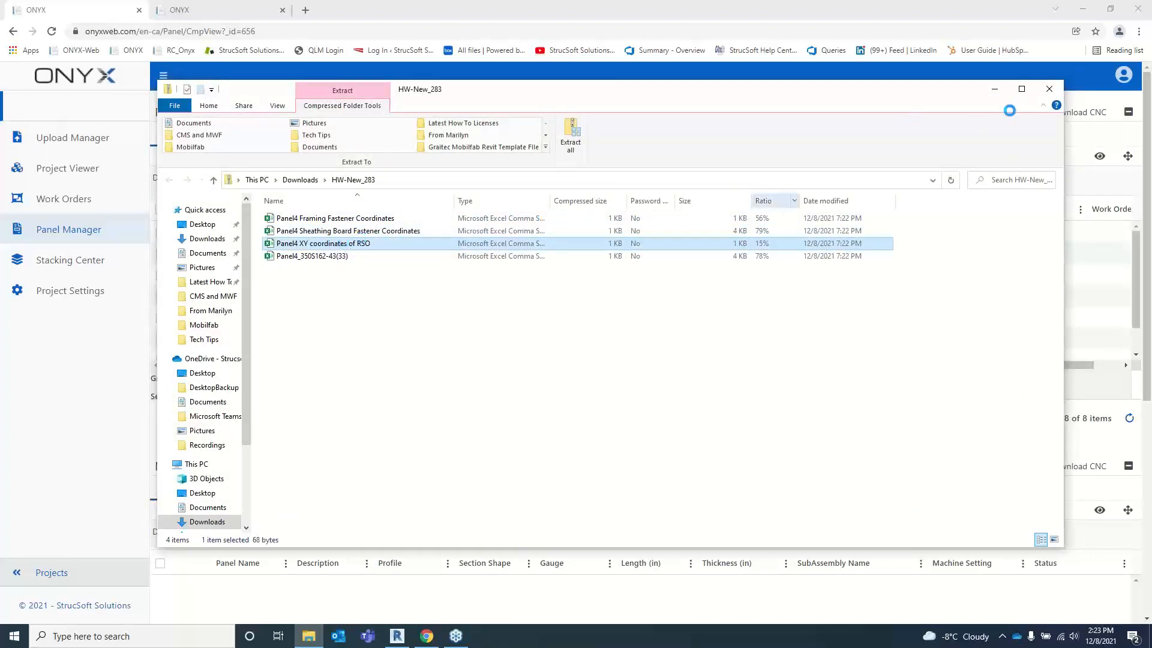
pyautogui.click(1050, 89)
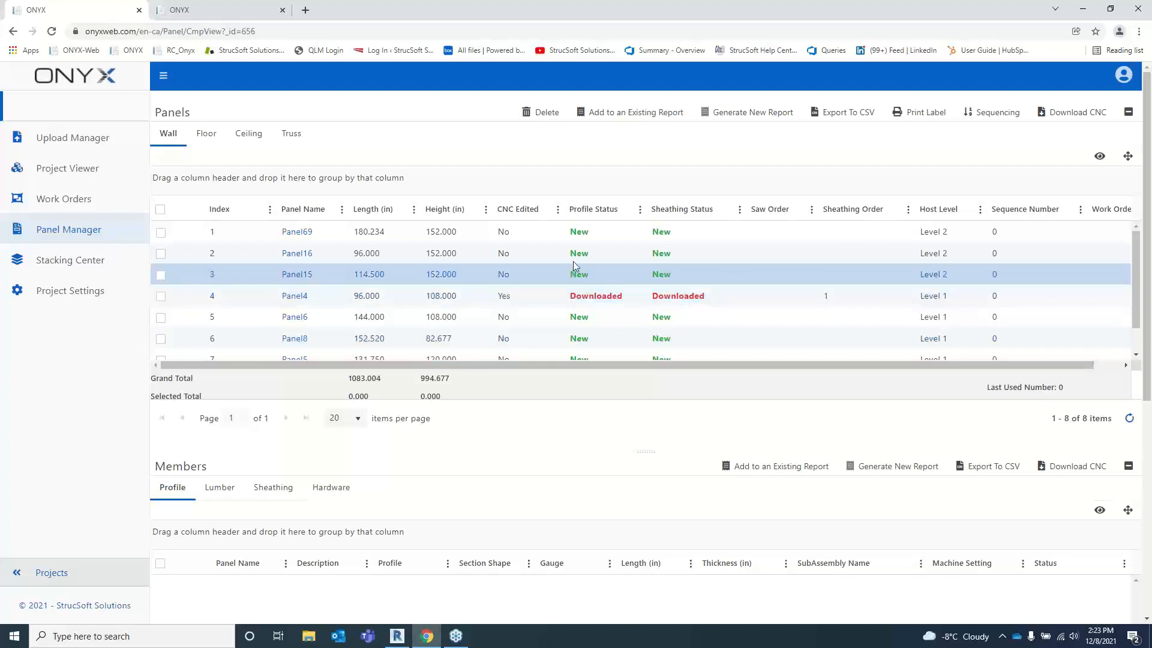
pyautogui.click(249, 11)
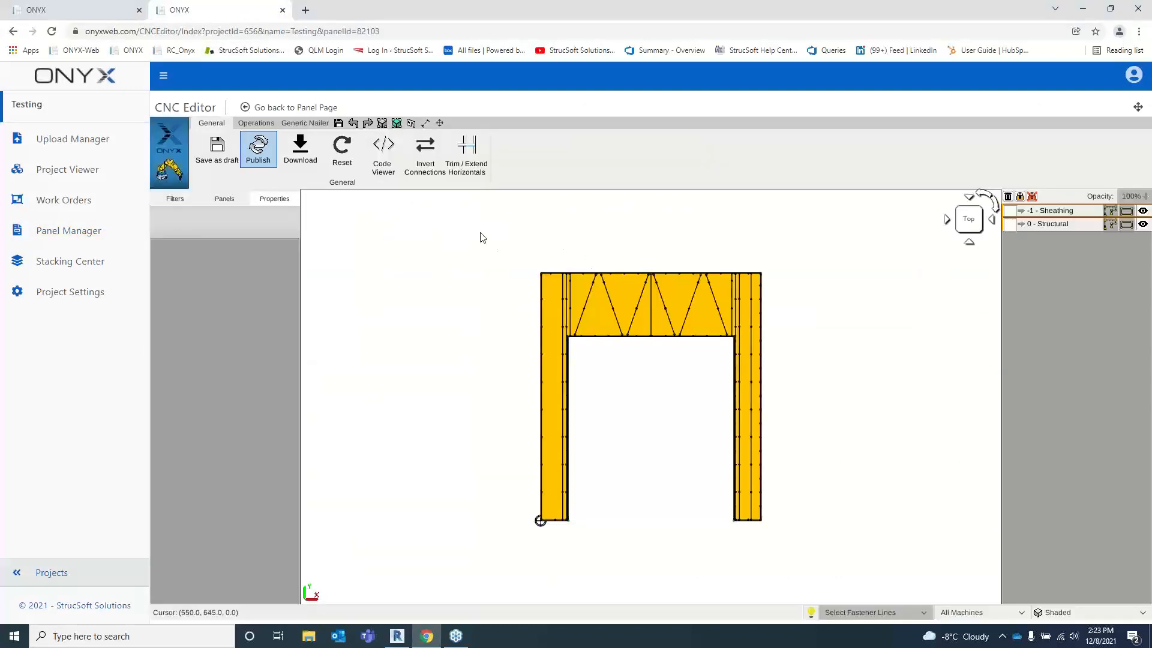
pyautogui.click(105, 14)
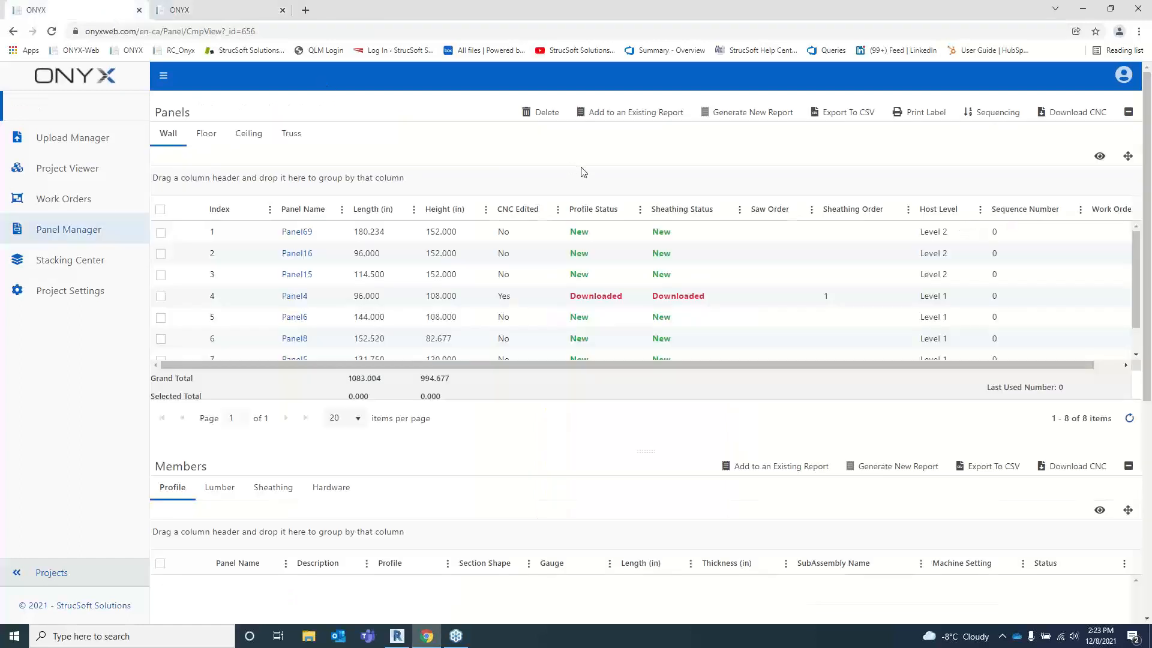
pyautogui.moveTo(652, 296); pyautogui.dragTo(704, 300)
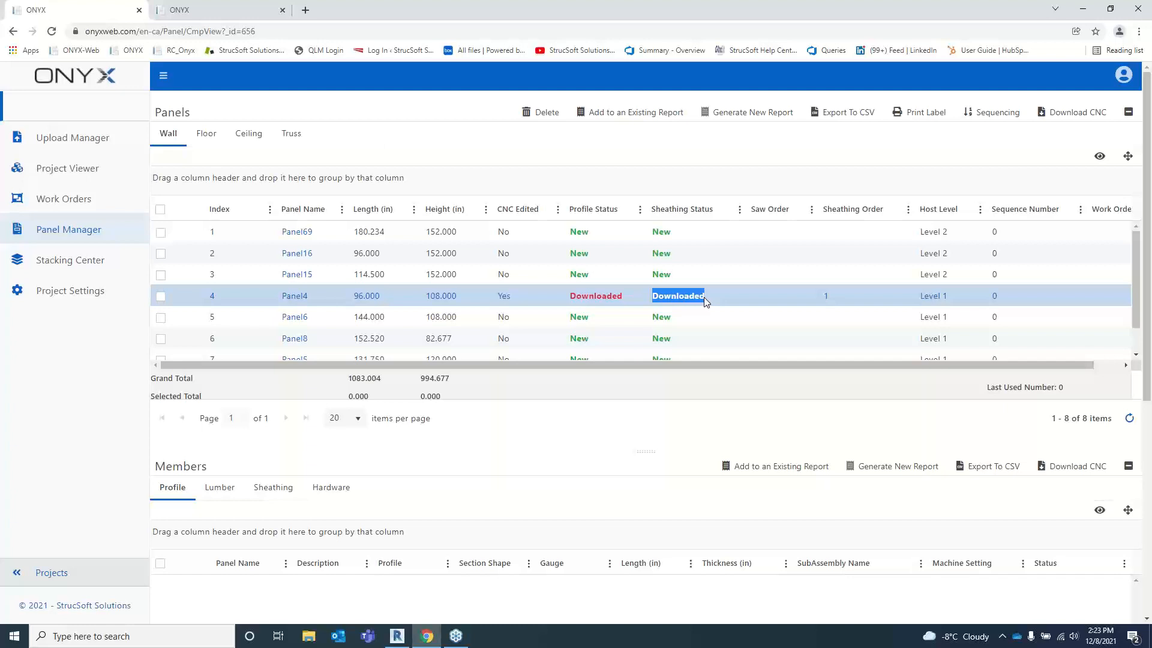
# - Return to Panel4's sheathing view in the CNC Editor
pyautogui.click(271, 17)
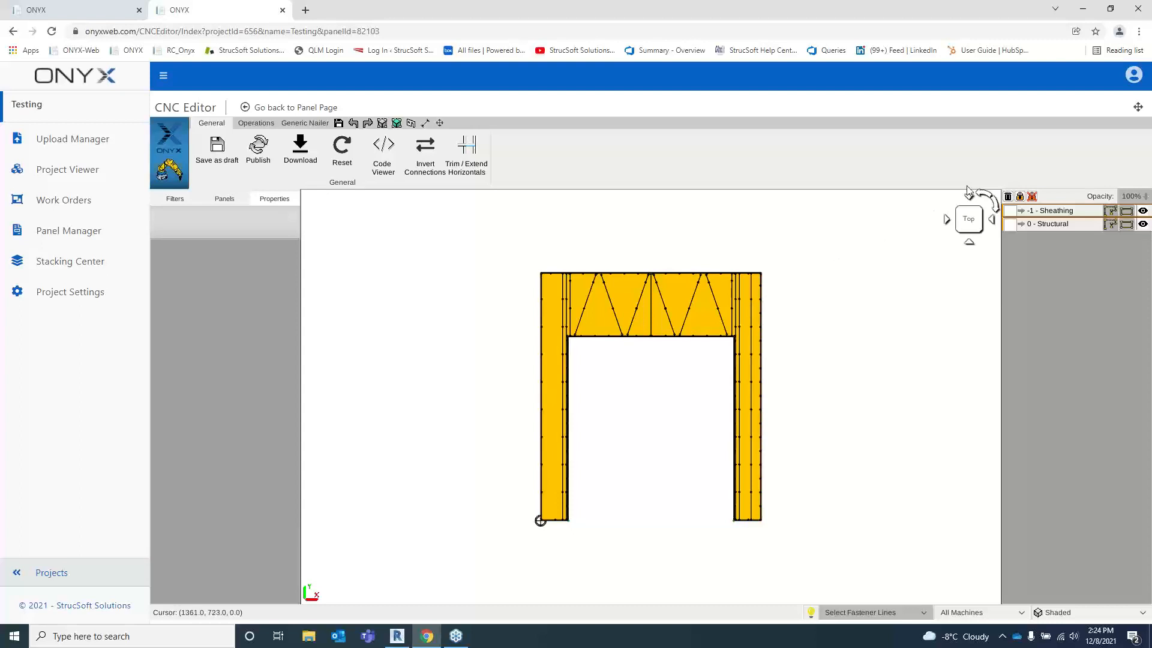
pyautogui.click(1147, 59)
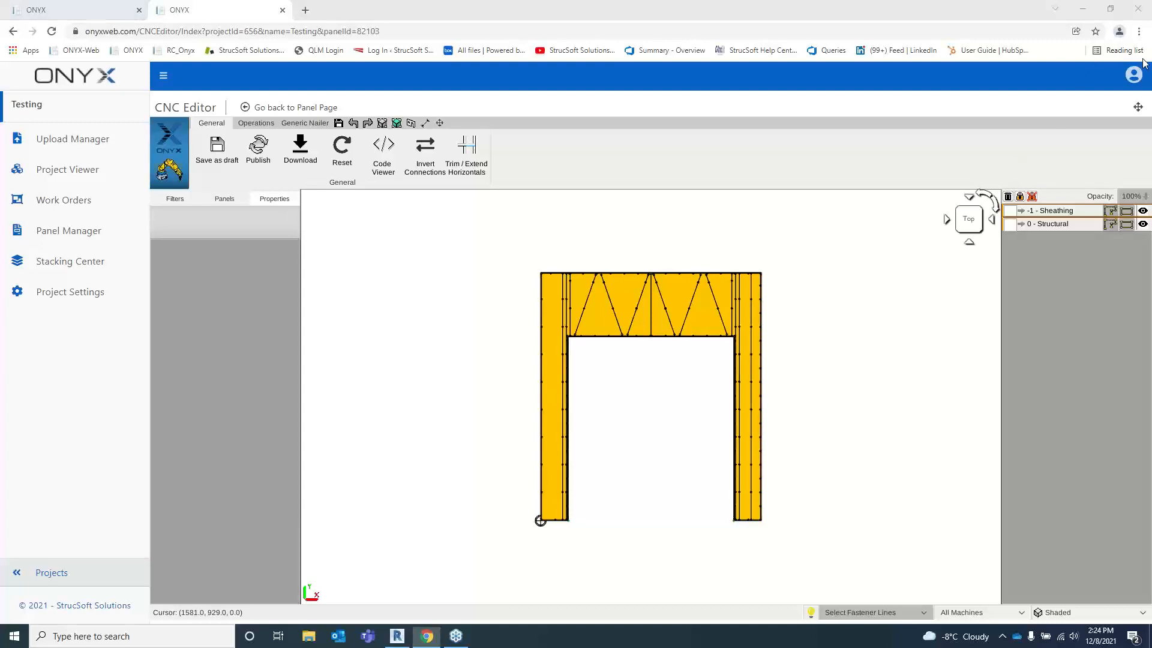